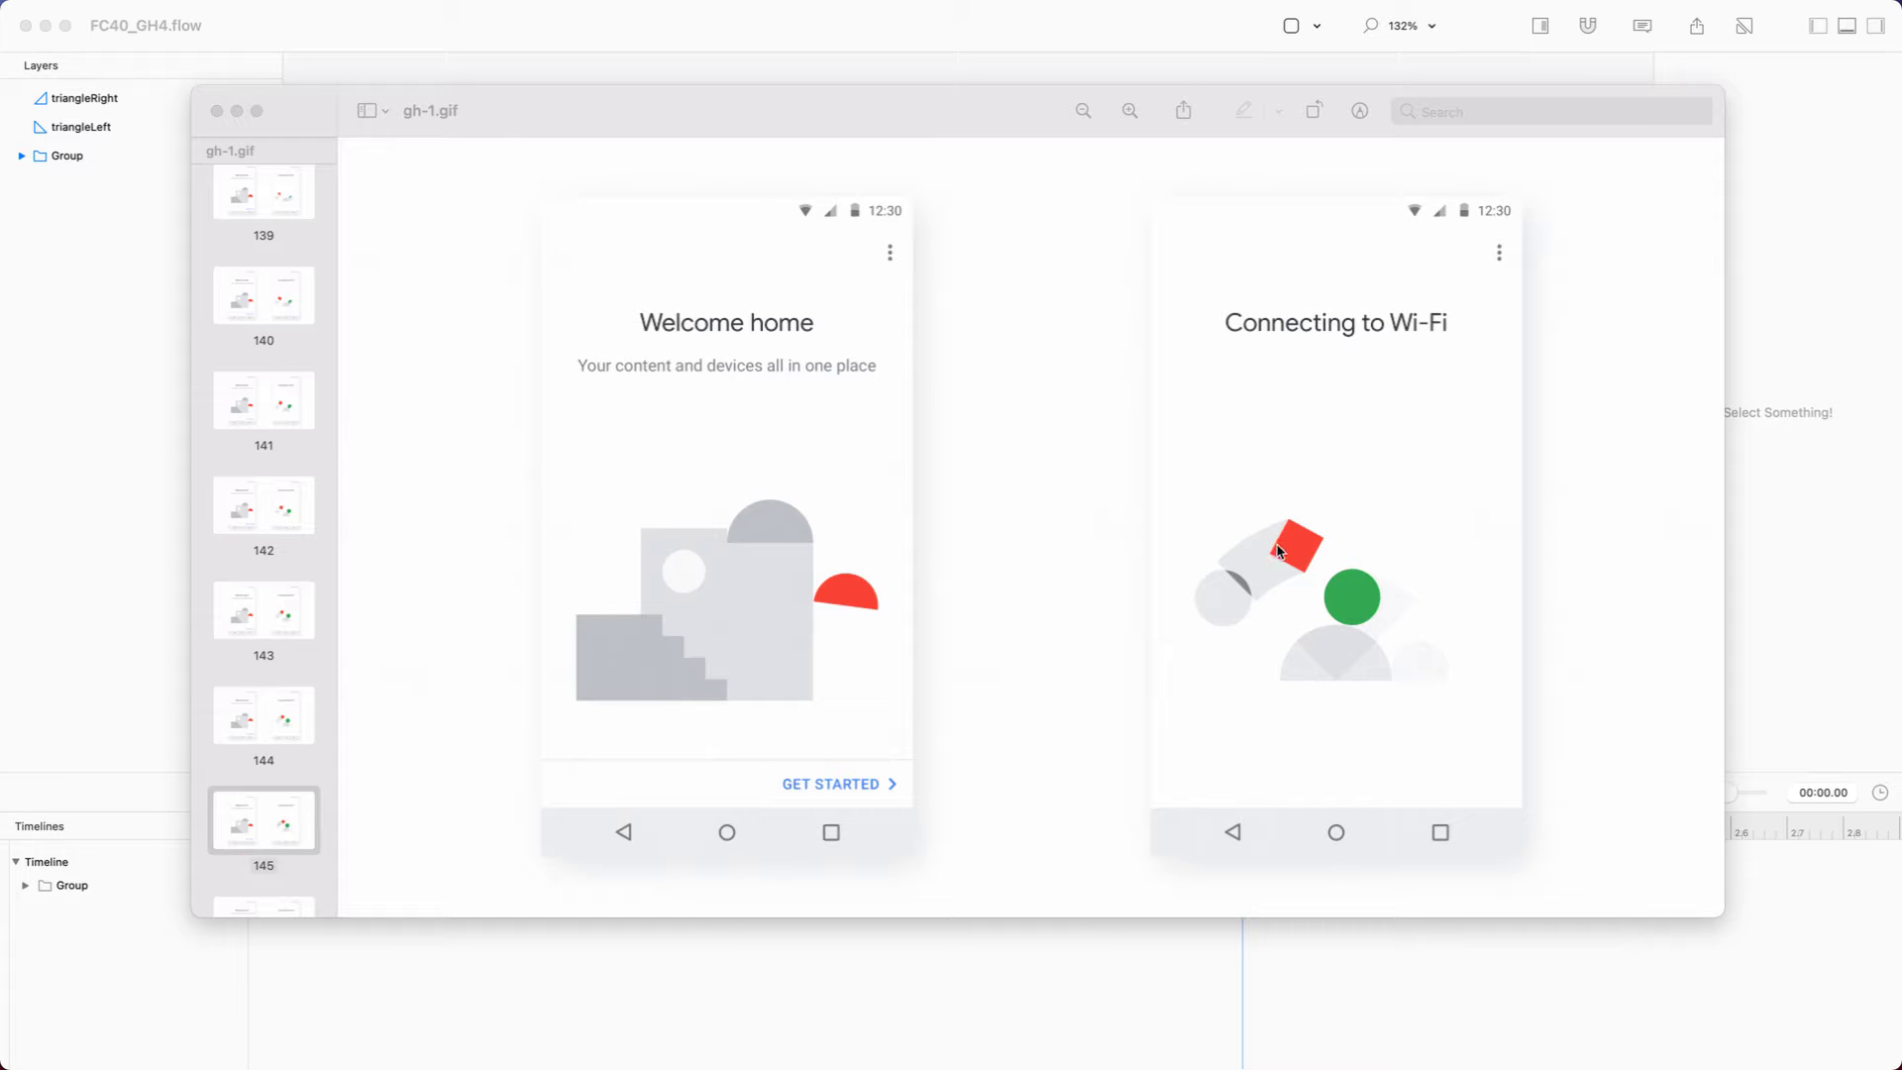
# Step forward through the gh-1.gif frames from 145 to 162 to examine how the shapes move and change colour.
pyautogui.click(1289, 544)
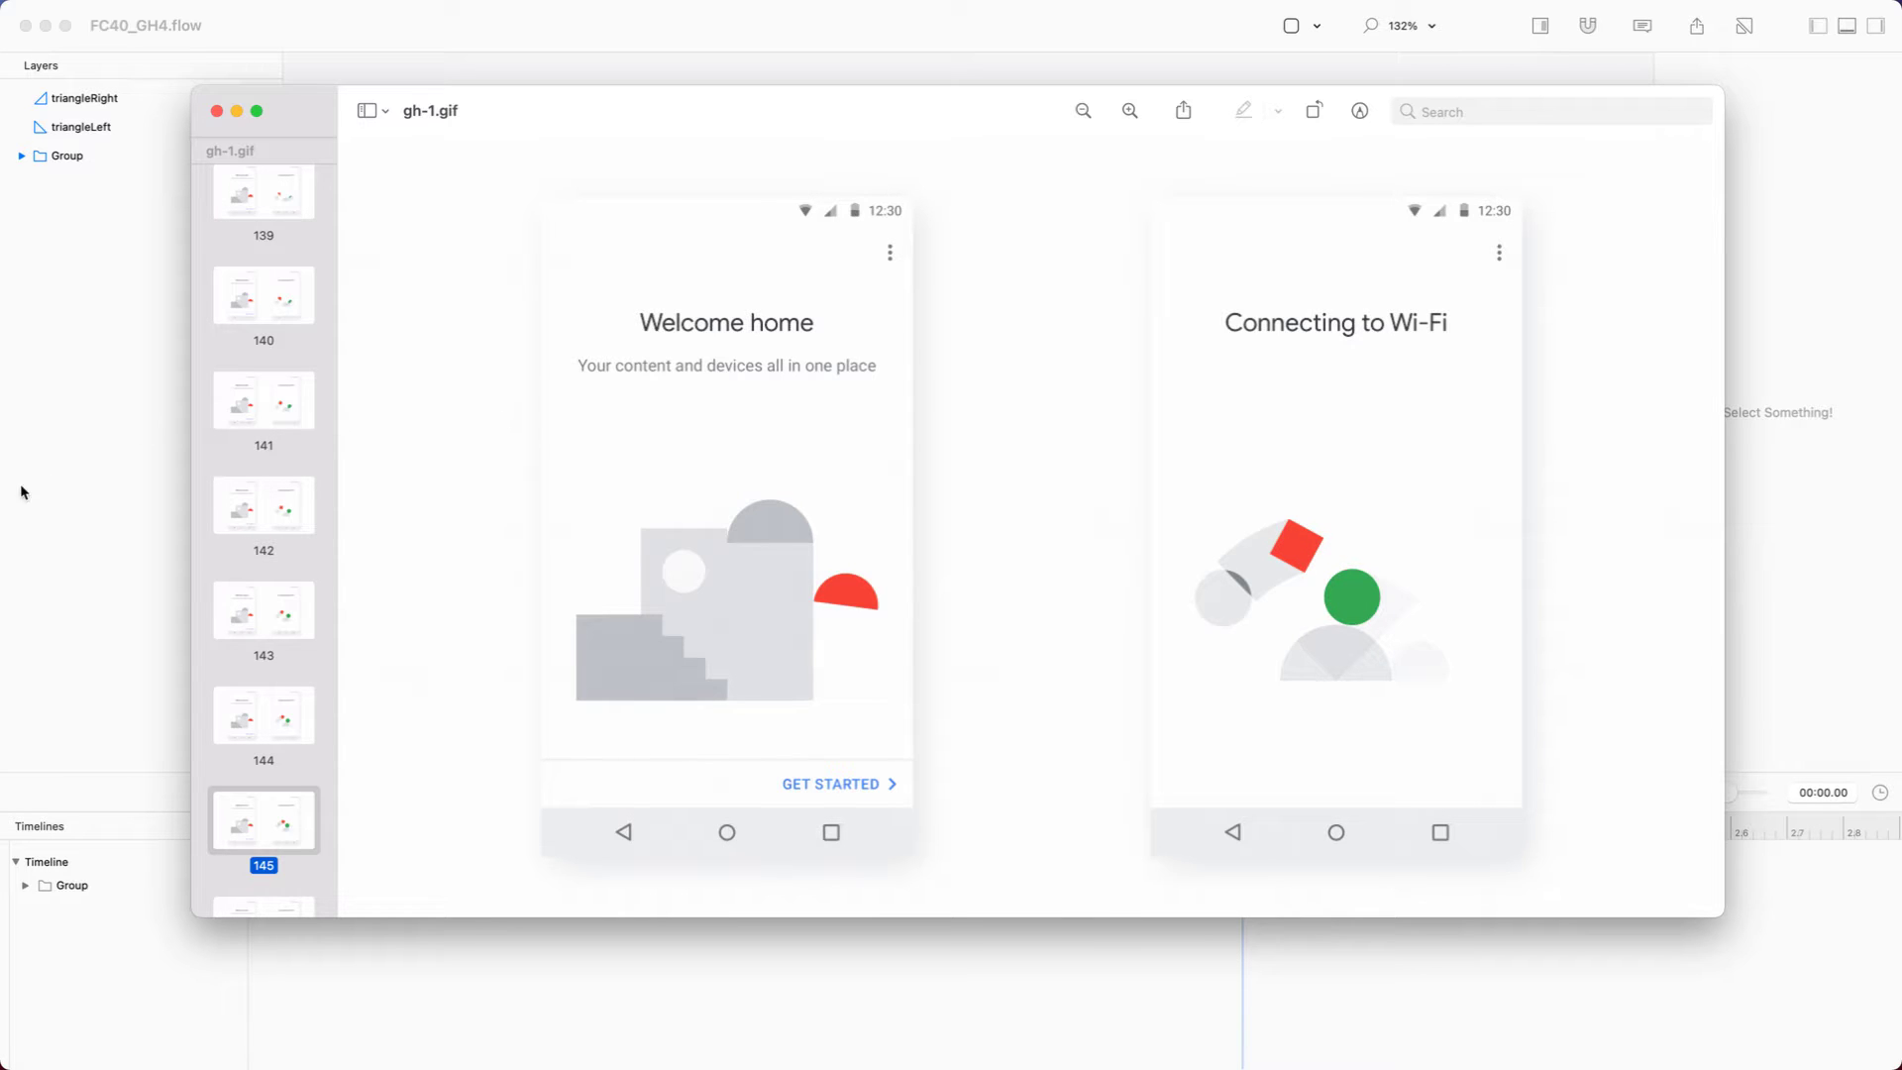
pyautogui.scroll(-6, 276, 516)
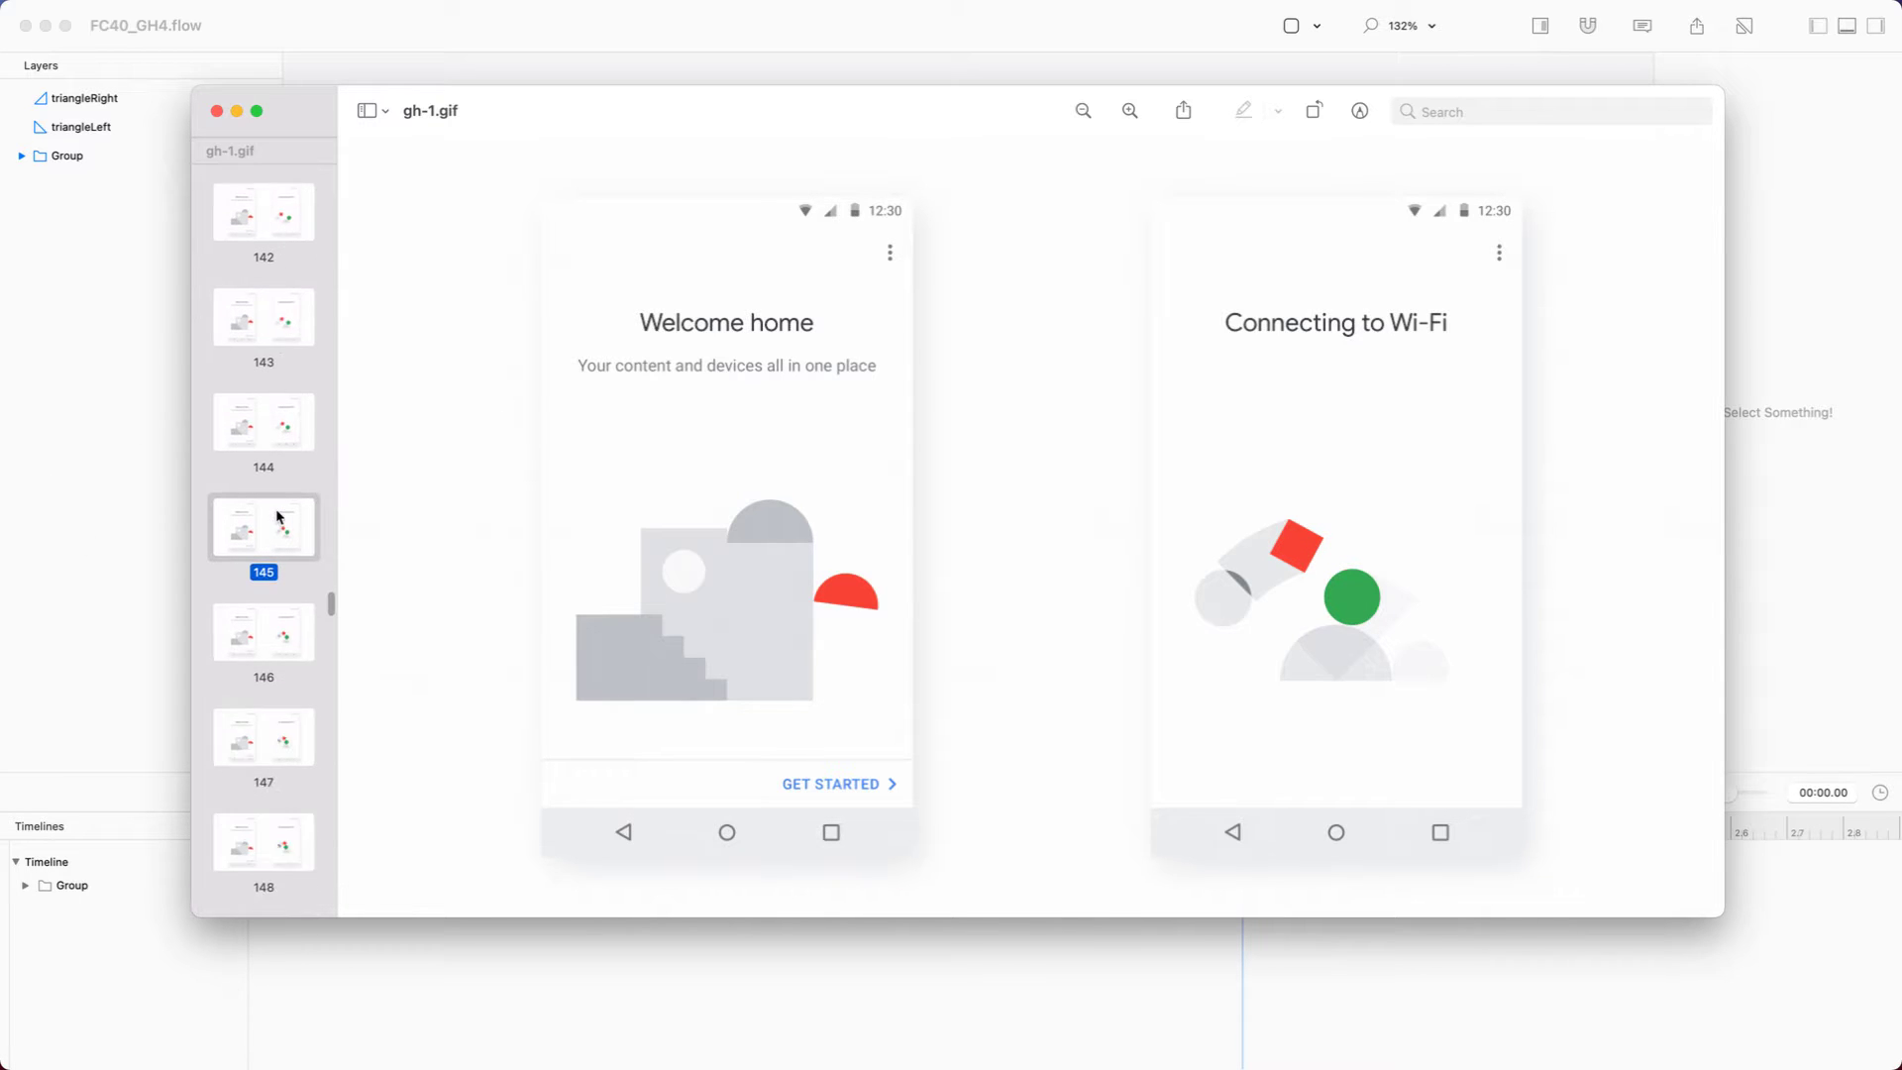
pyautogui.click(259, 645)
pyautogui.press('Down')
pyautogui.press('Down')
pyautogui.press('Down')
pyautogui.press('Down')
pyautogui.press('Down')
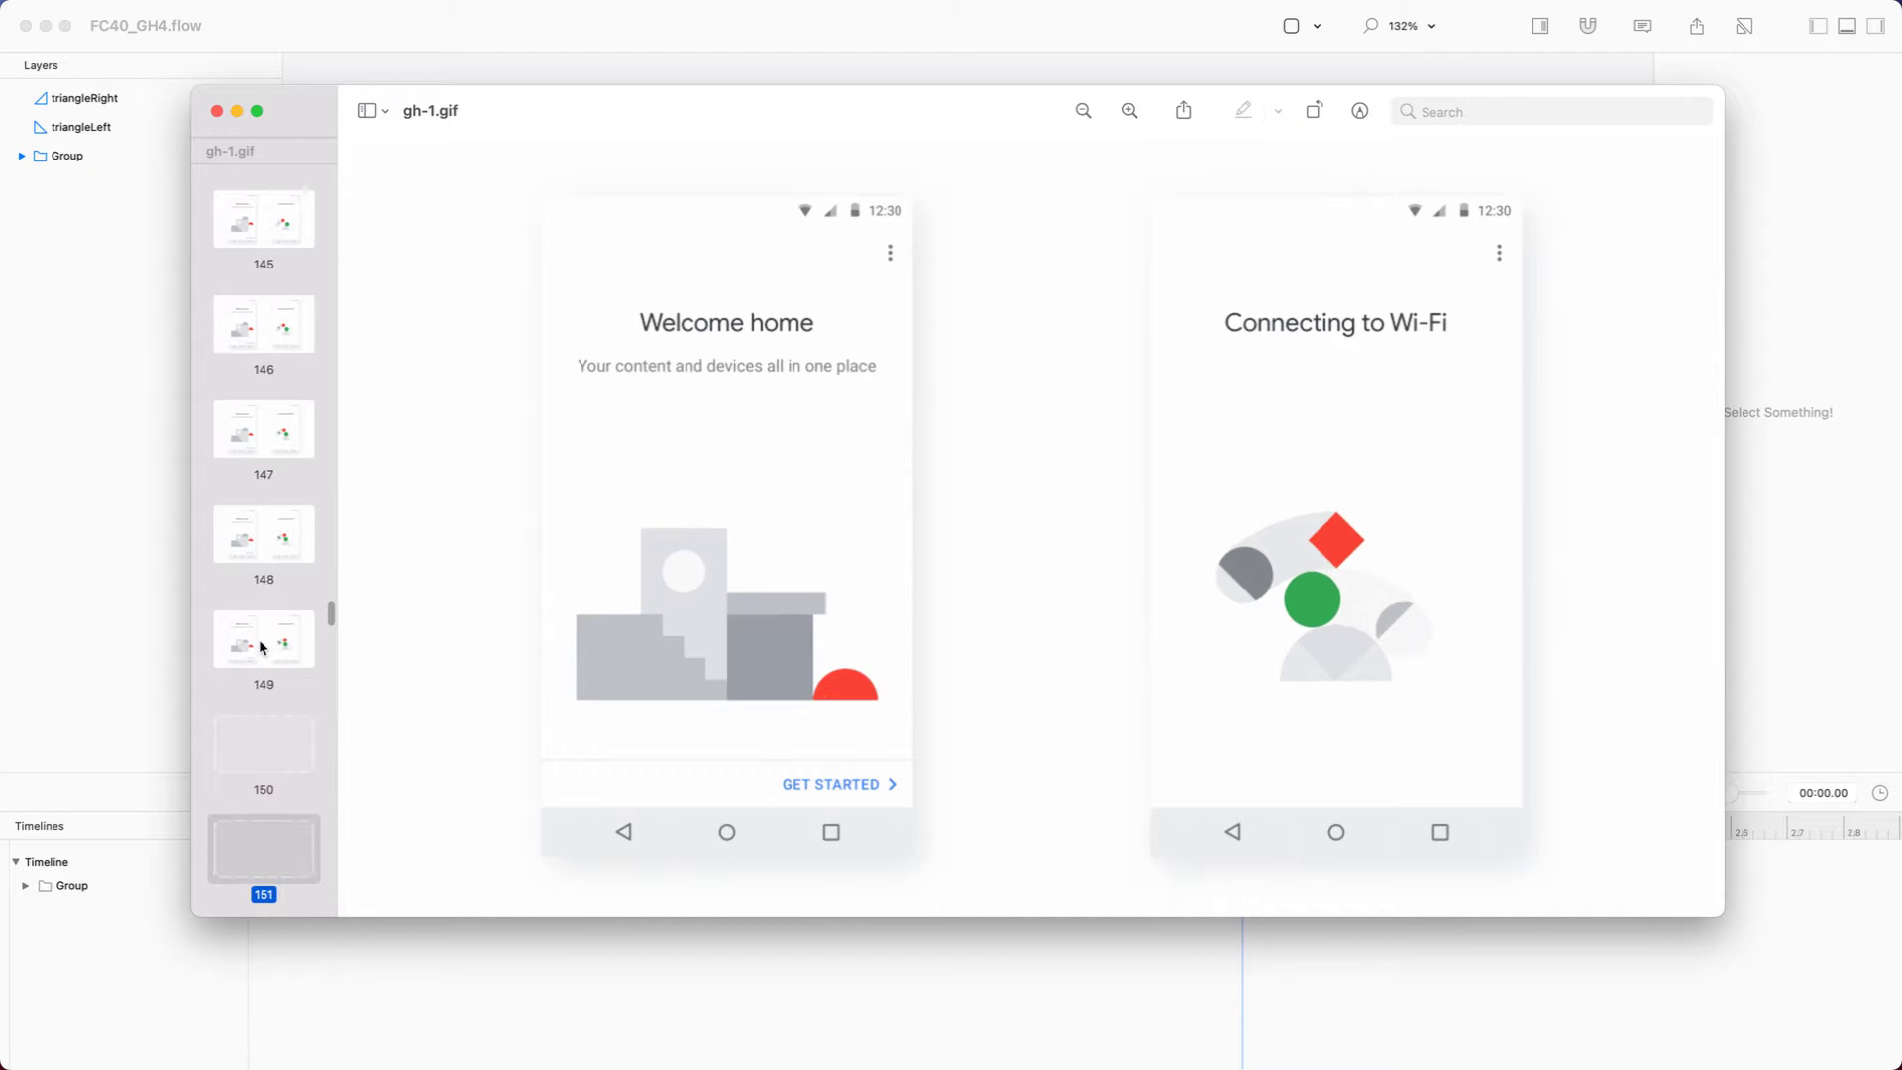
pyautogui.press('Down')
pyautogui.press('Down')
pyautogui.press('Down')
pyautogui.press('Down')
pyautogui.press('Down')
pyautogui.press('Down')
pyautogui.press('Down')
pyautogui.press('Down')
pyautogui.press('Down')
pyautogui.press('Down')
pyautogui.press('Down')
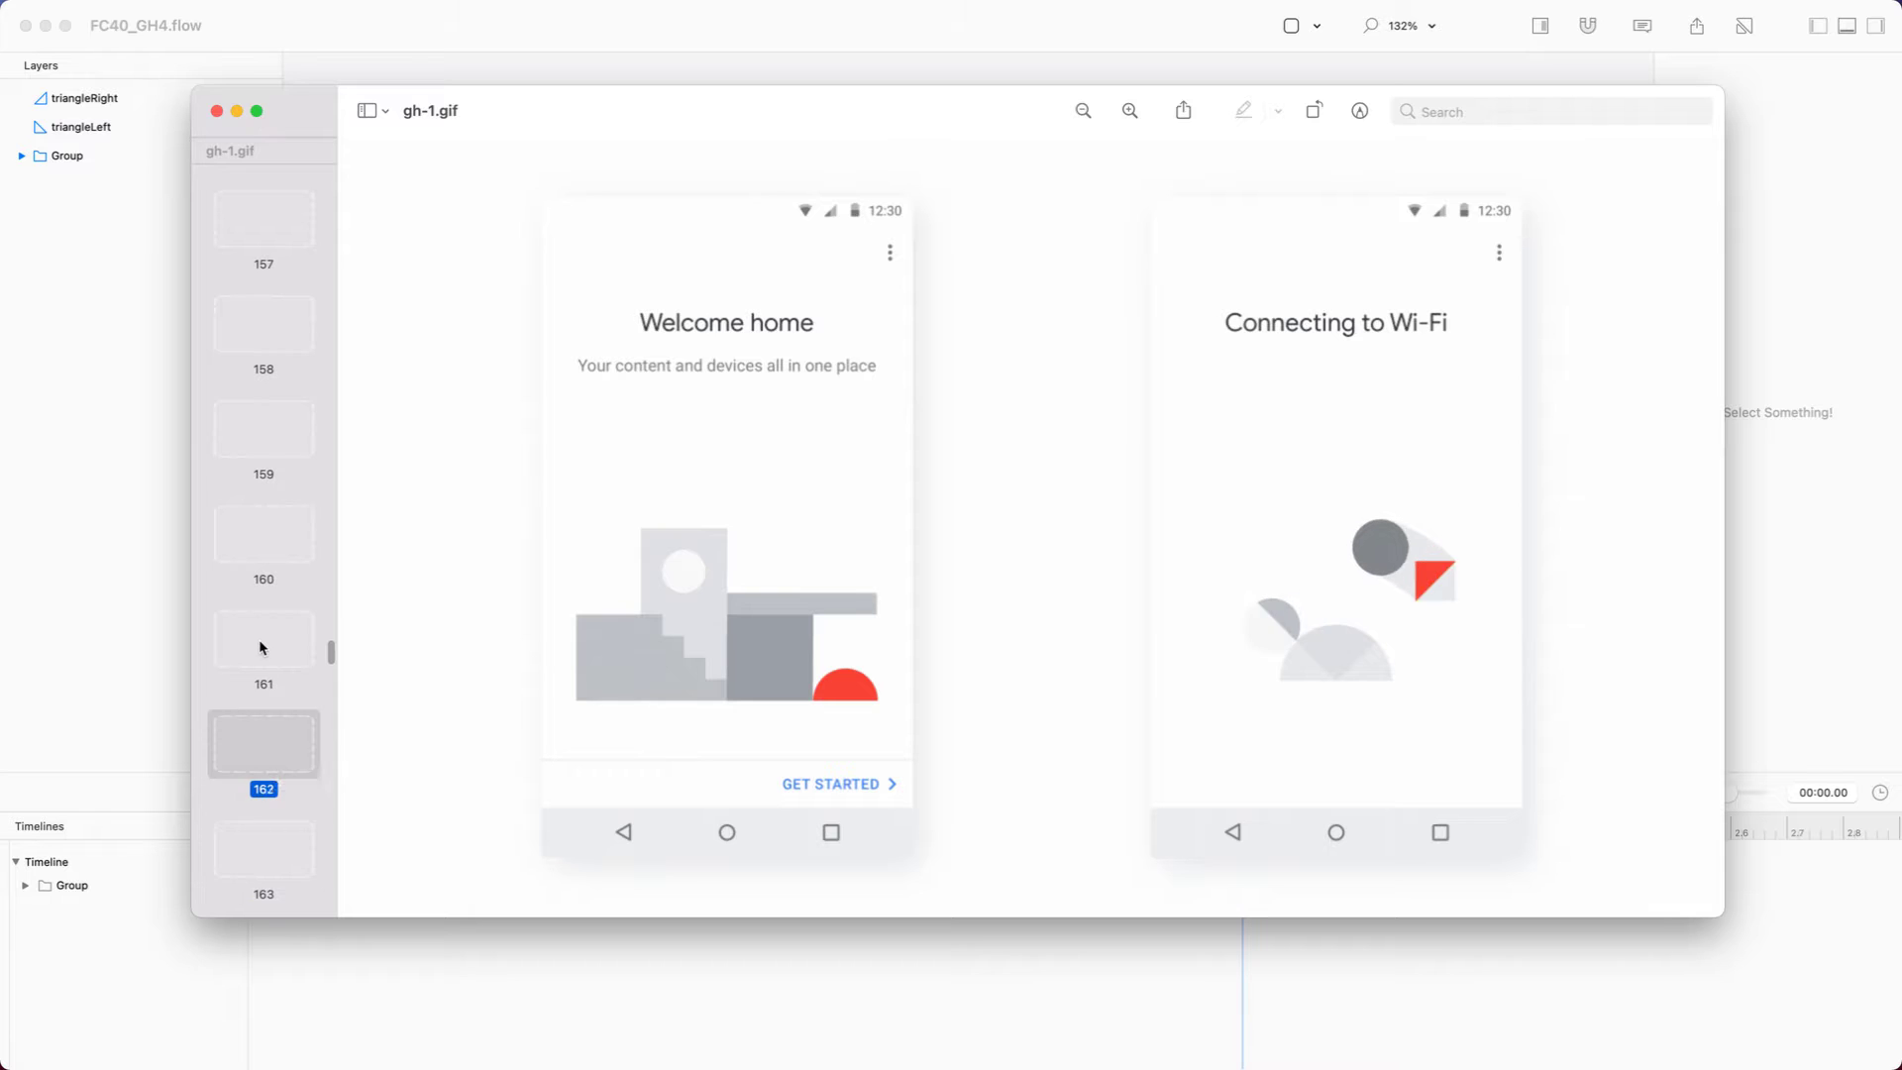
# Go back to frame 156 of the reference GIF and replay the frames up to 163.
pyautogui.press('Up')
pyautogui.press('Up')
pyautogui.press('Up')
pyautogui.press('Up')
pyautogui.press('Up')
pyautogui.press('Up')
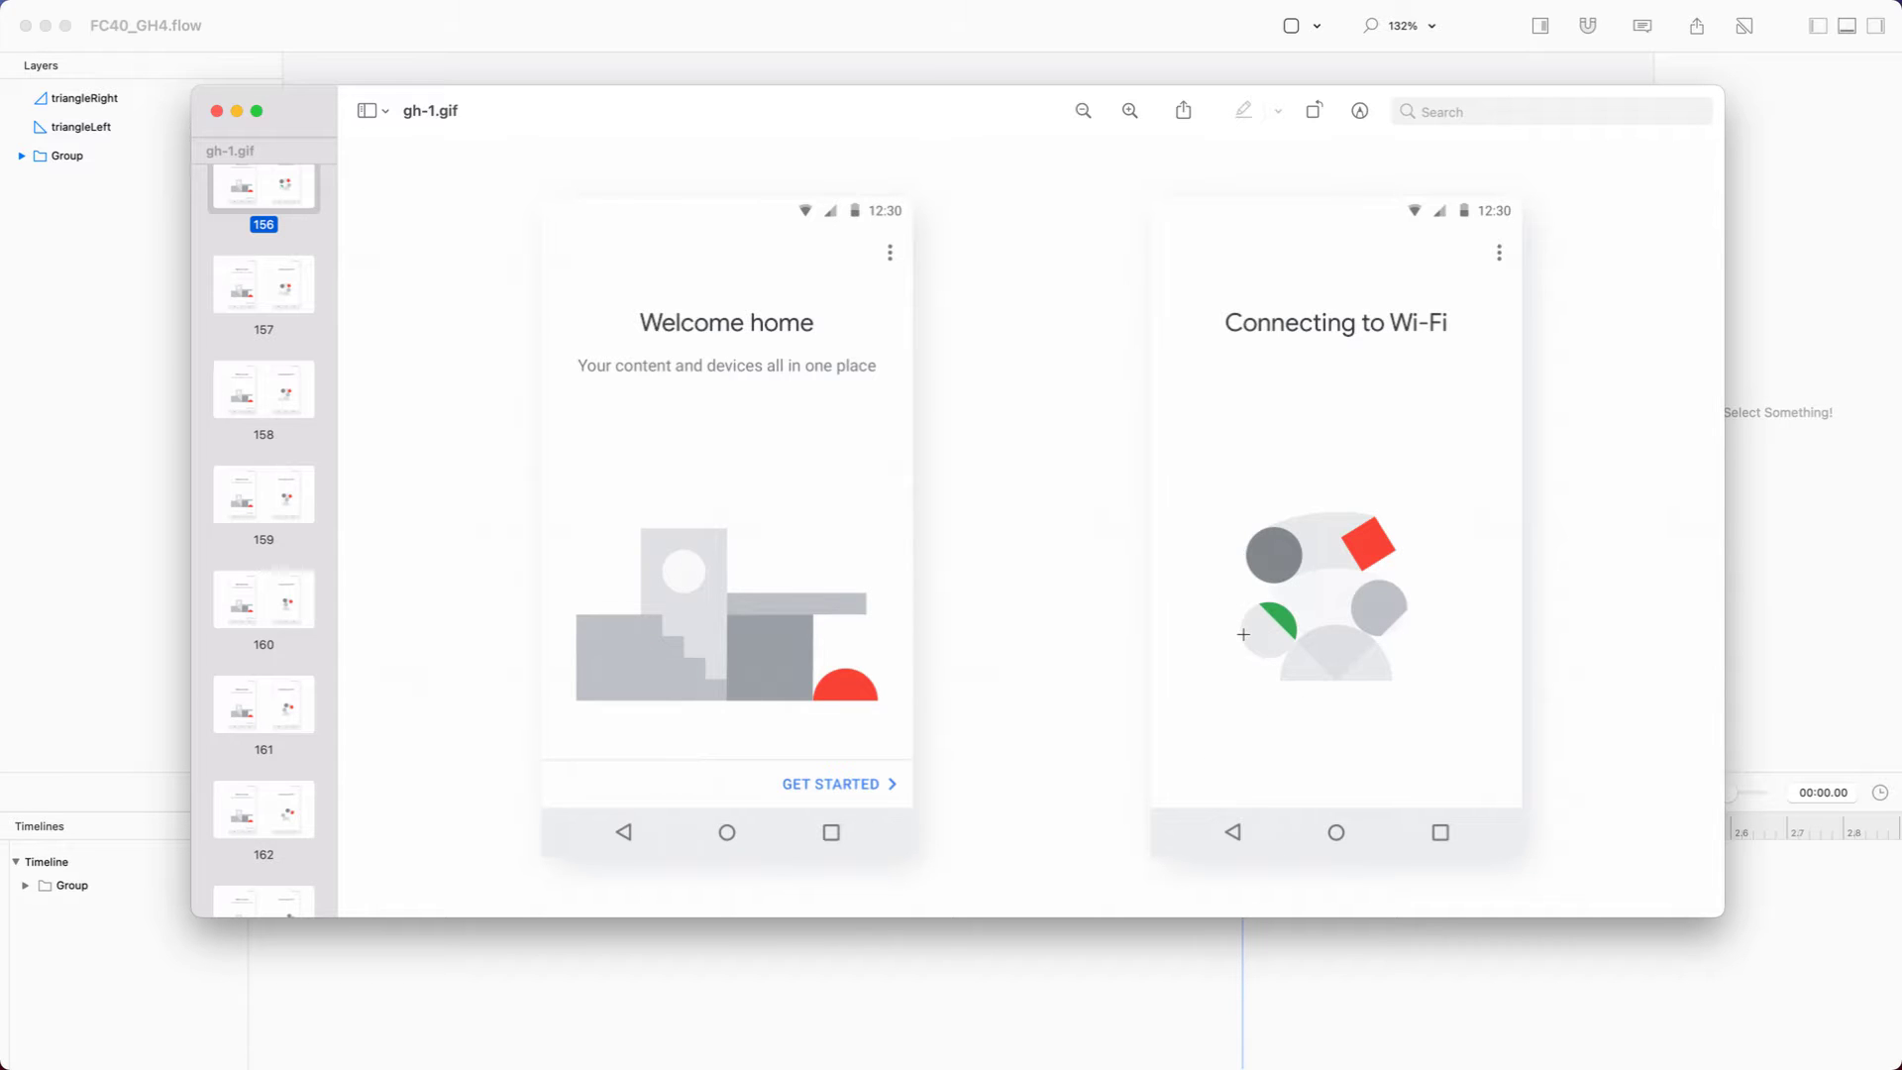
pyautogui.press('Down')
pyautogui.press('Down')
pyautogui.press('Down')
pyautogui.press('Down')
pyautogui.press('Down')
pyautogui.press('Down')
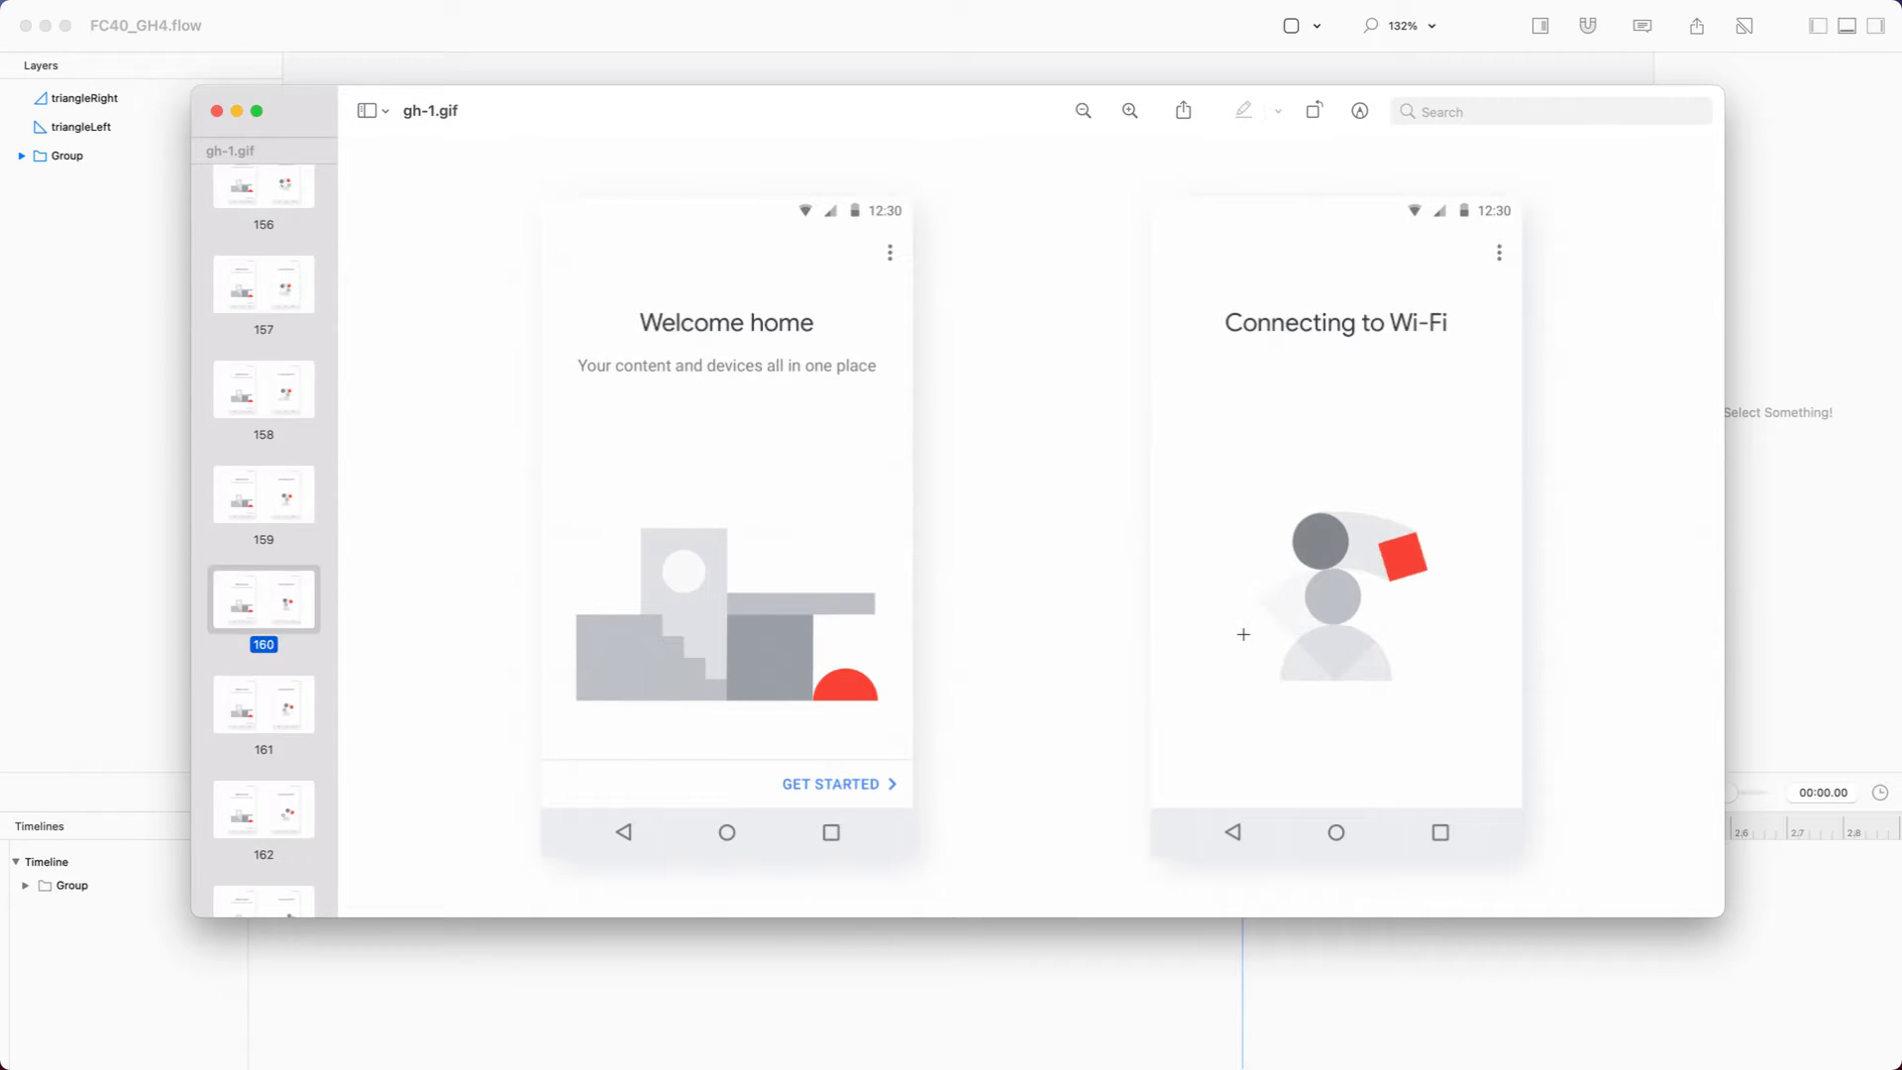
pyautogui.press('Down')
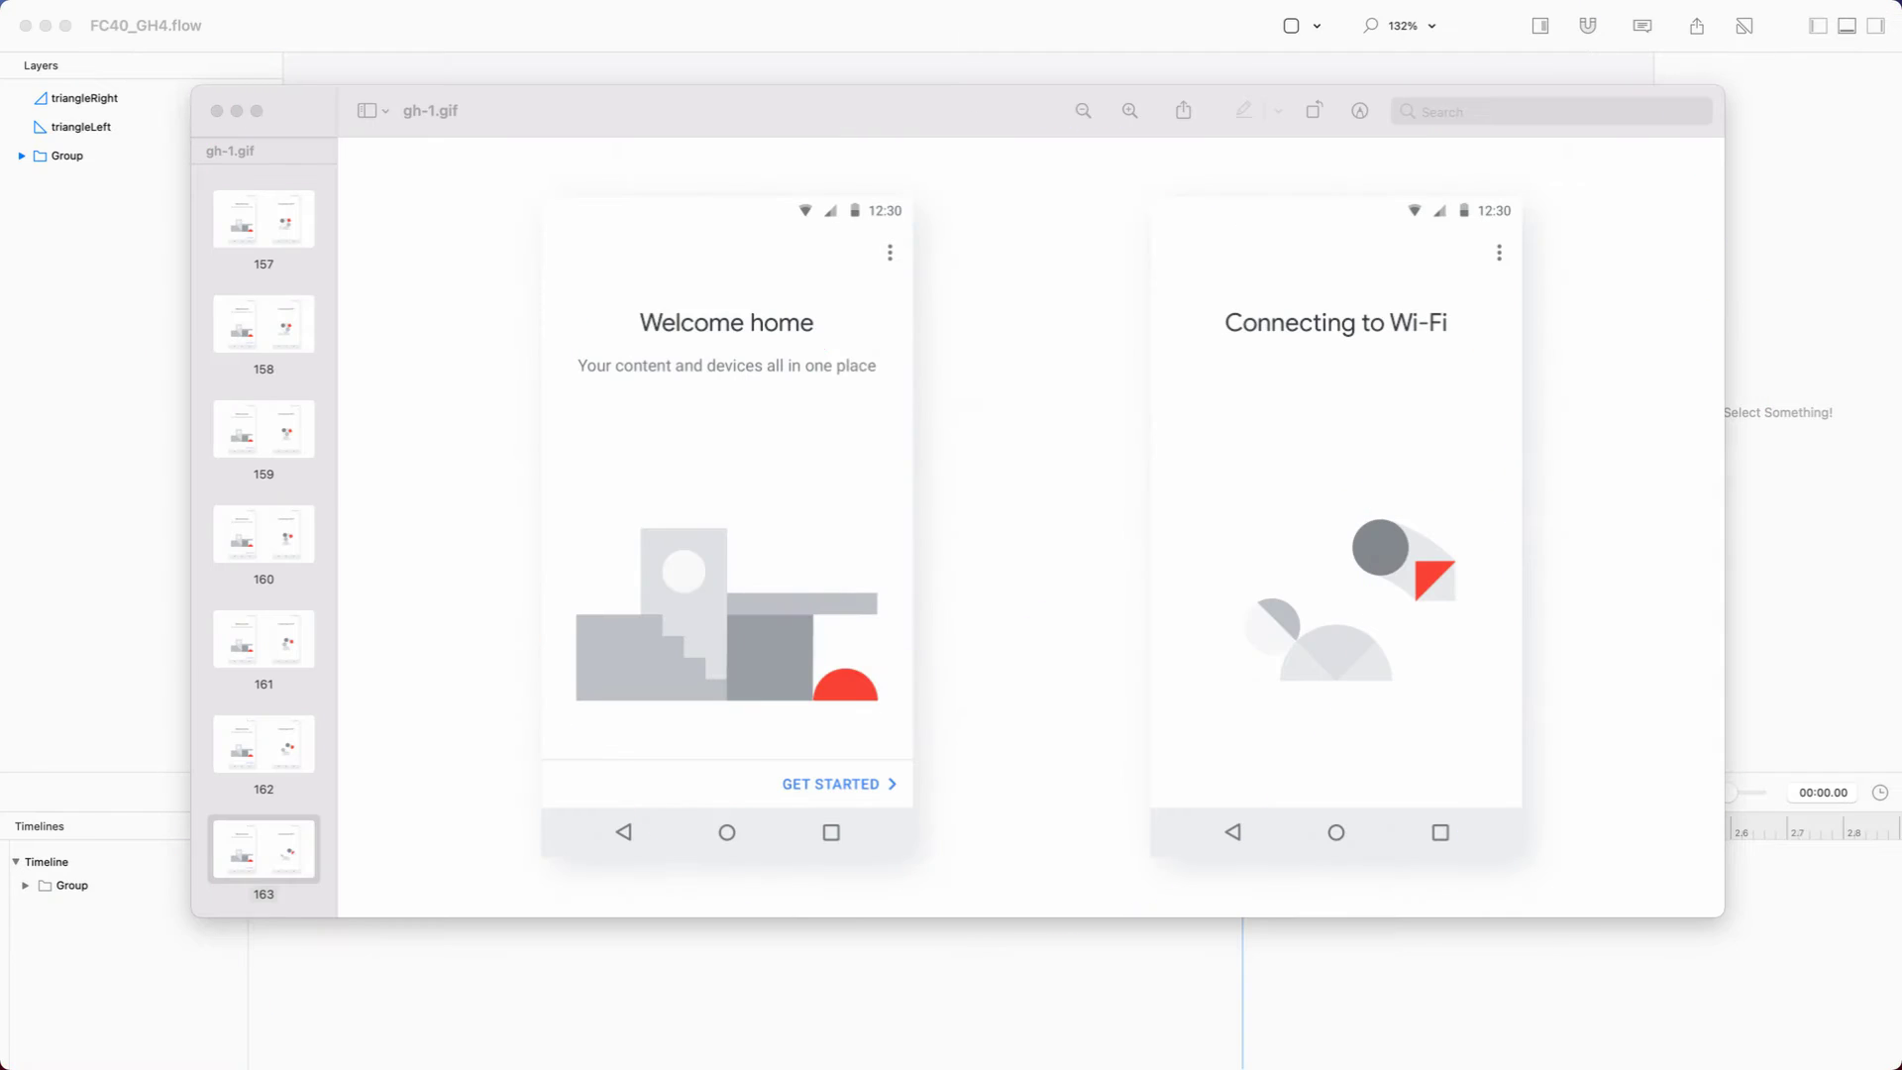
# Close the reference GIF, switch to FC40_GH4.flow, and play its animation at 0.5x speed.
pyautogui.click(217, 111)
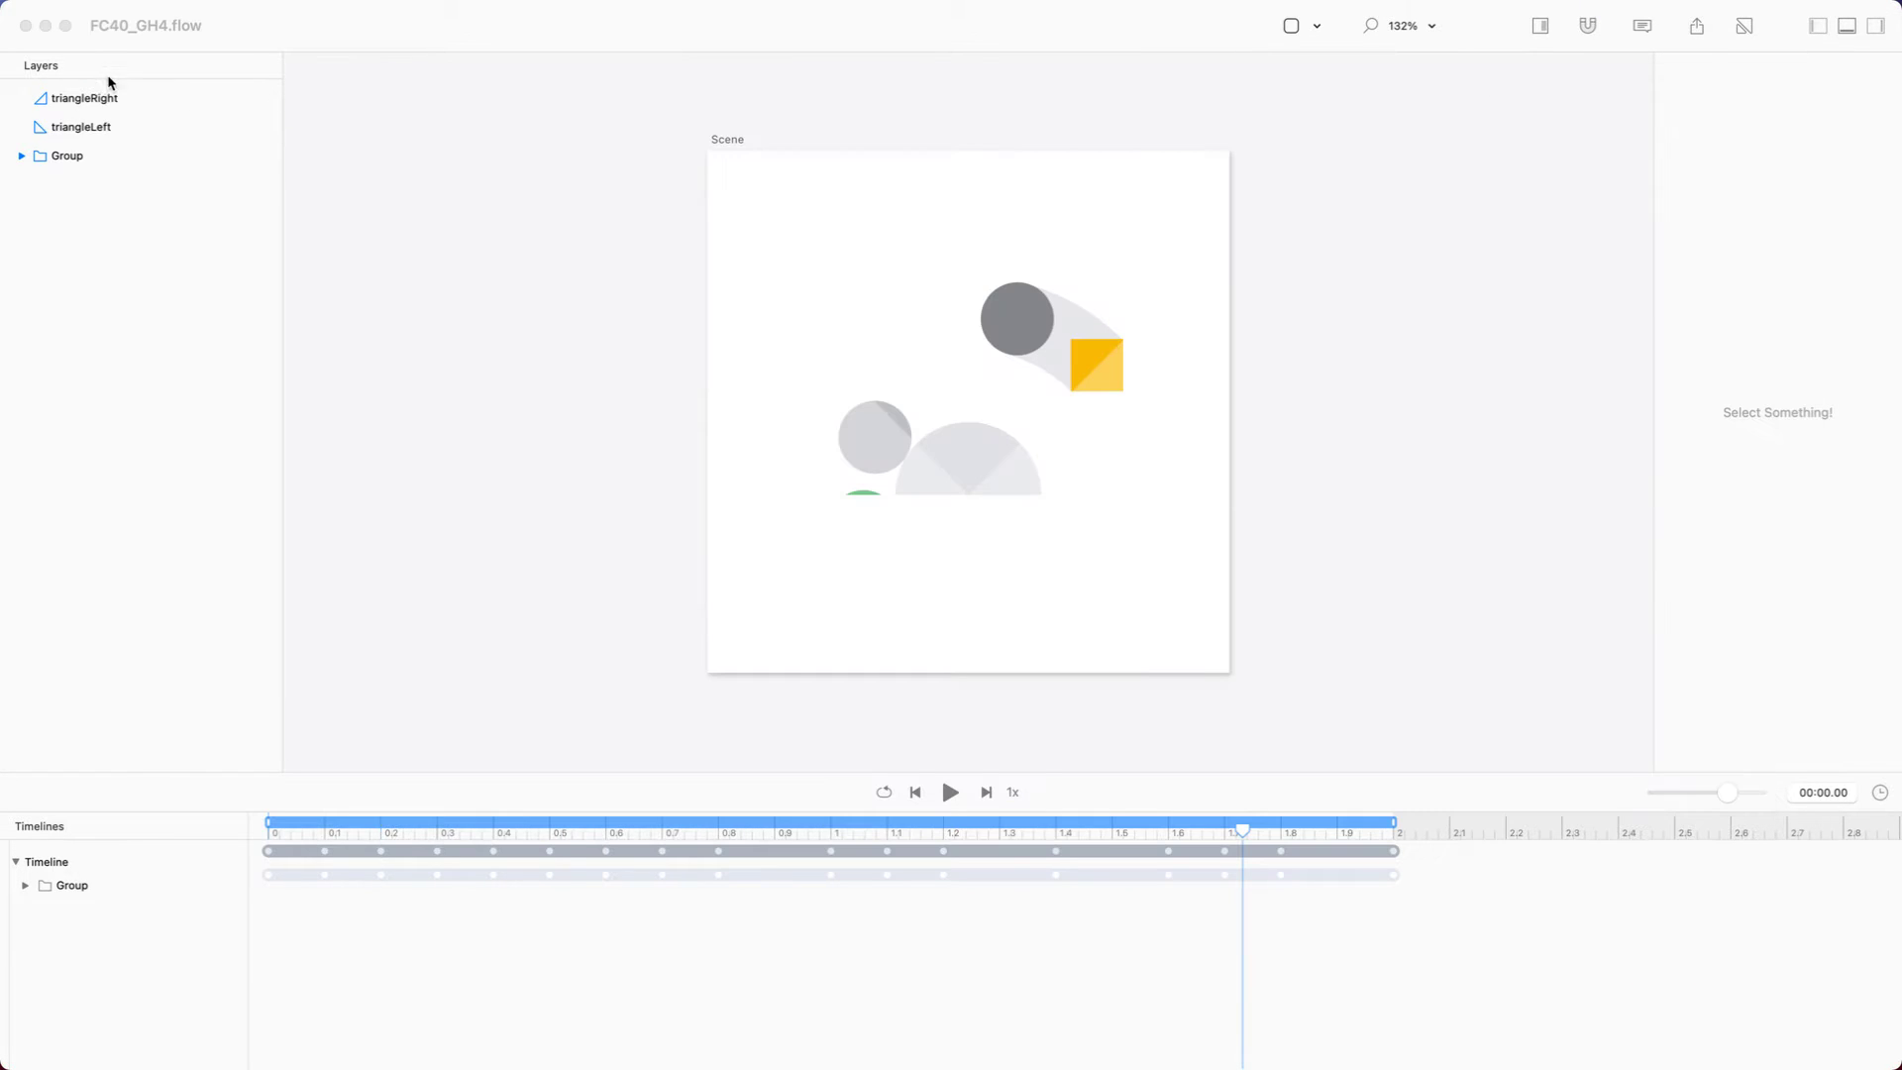
pyautogui.click(79, 30)
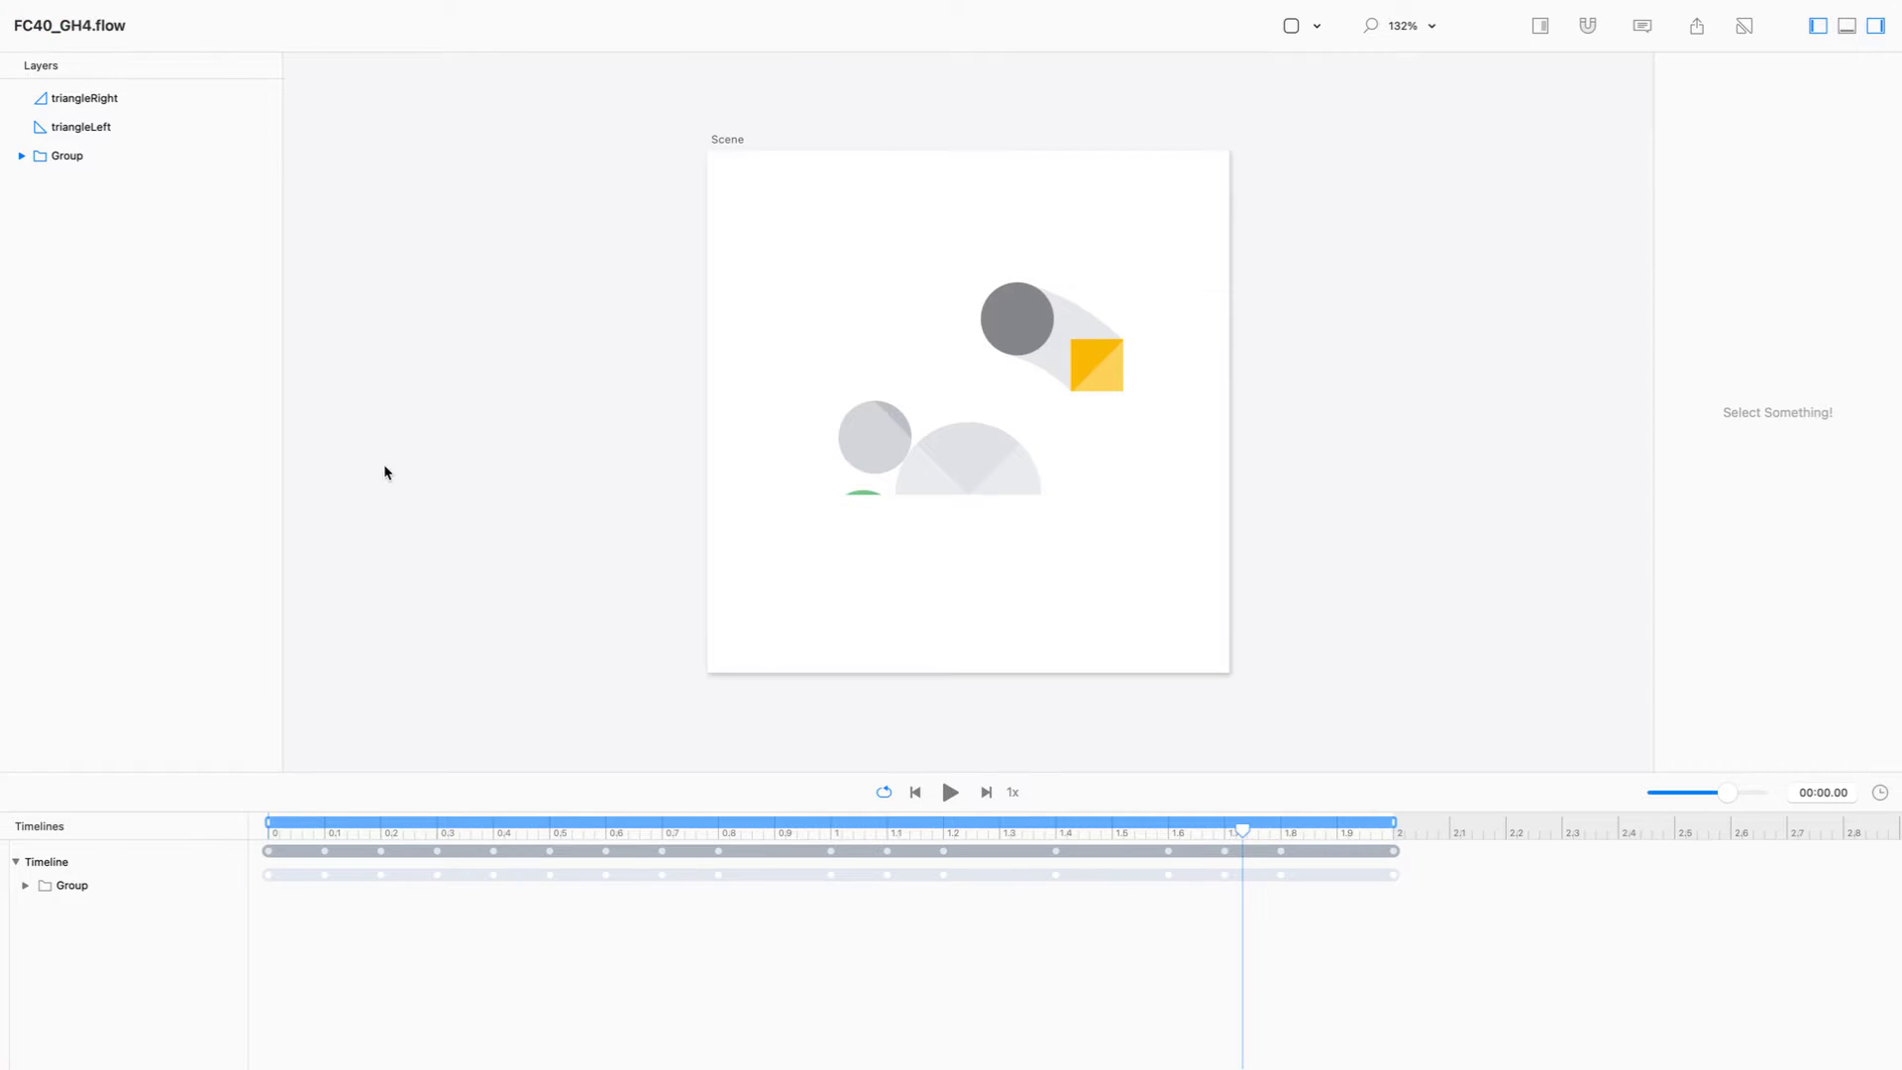
pyautogui.click(1015, 793)
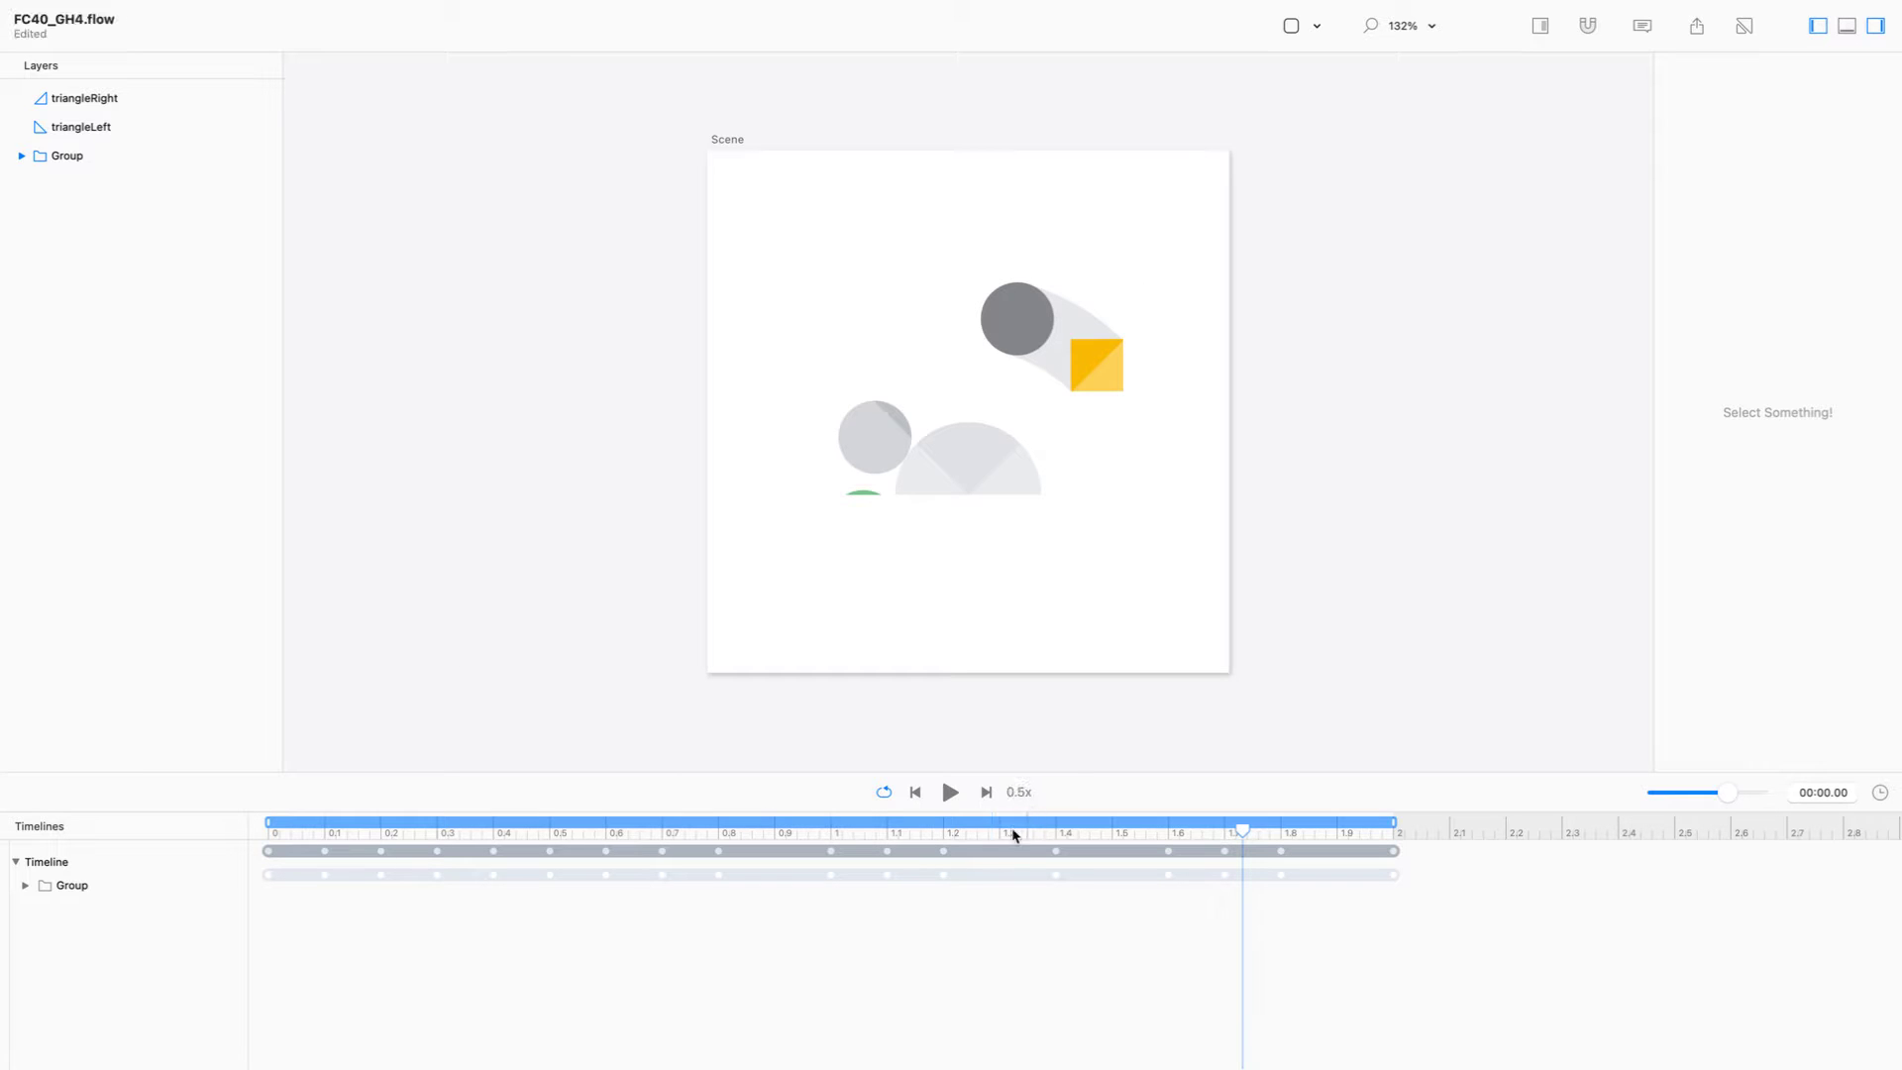
pyautogui.click(952, 792)
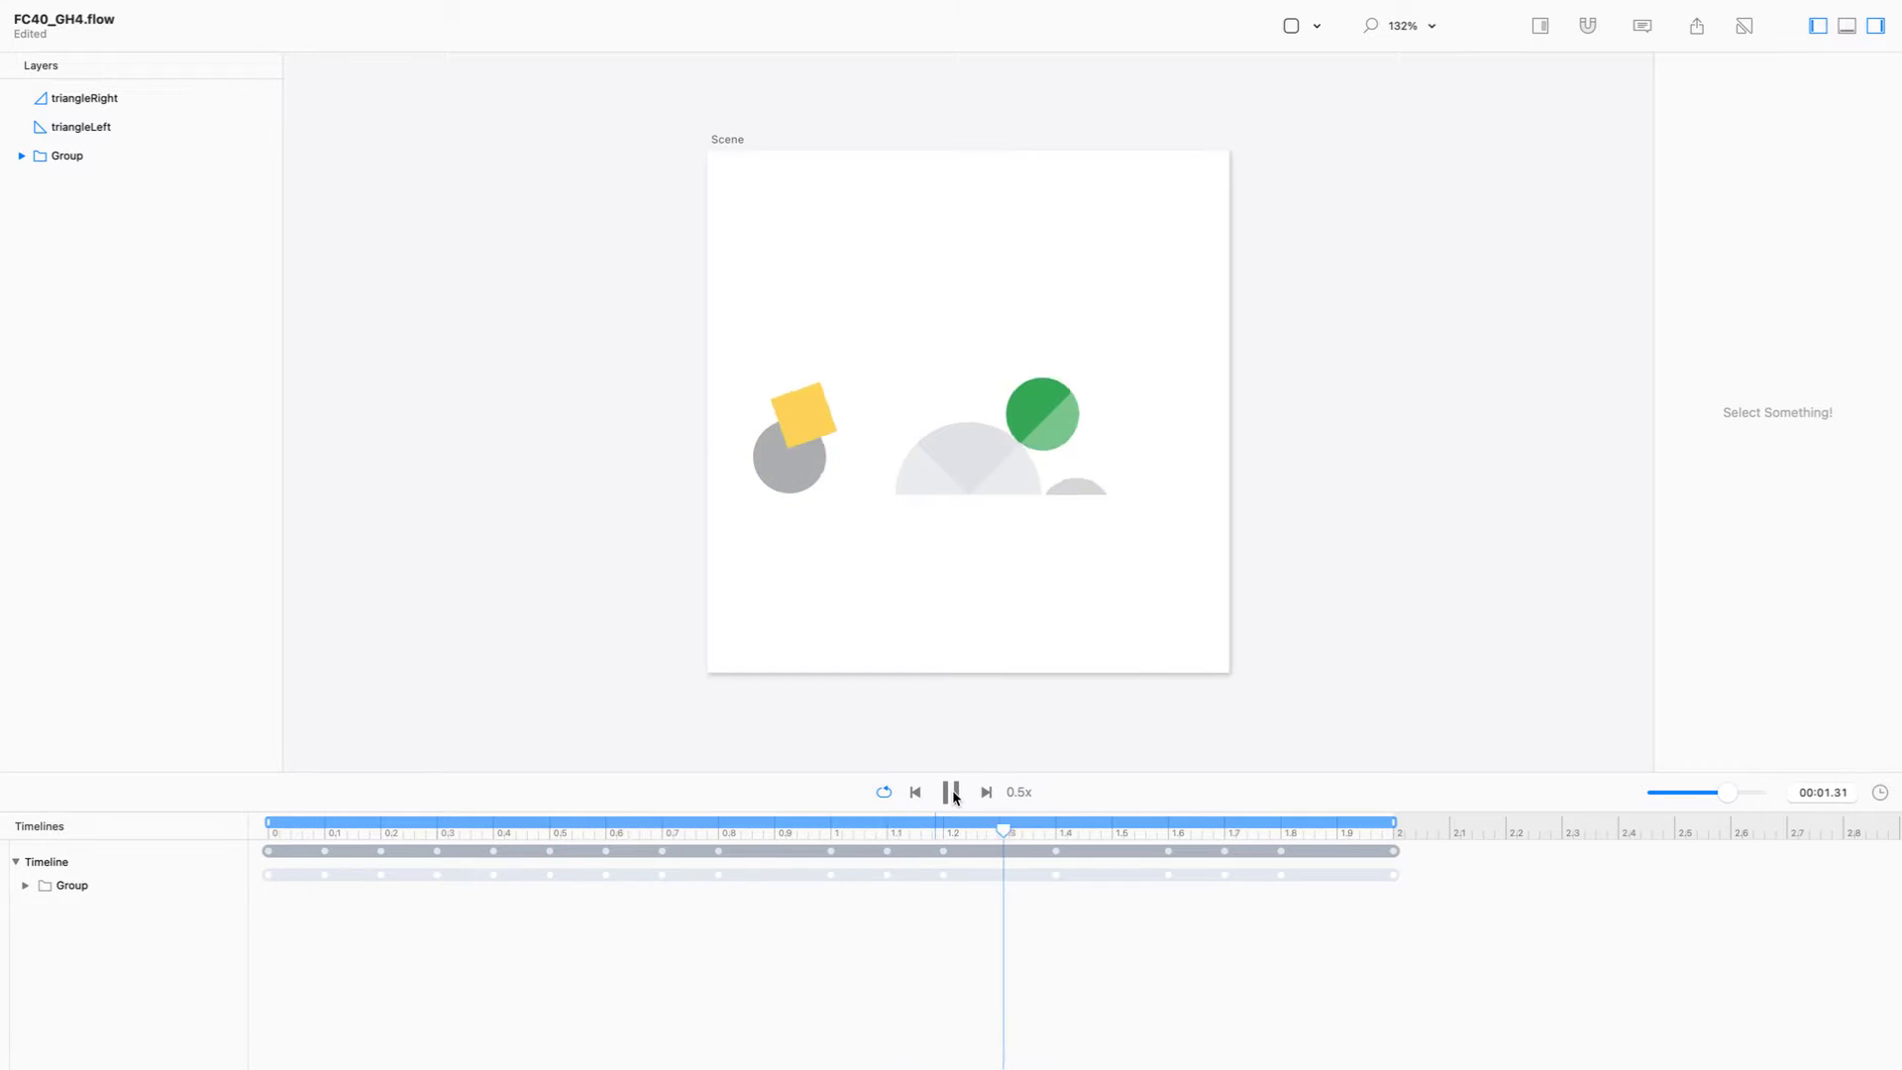
# Expand the Group layer, then pause and resume playback to examine the circle and diamond colours at different moments.
pyautogui.click(21, 156)
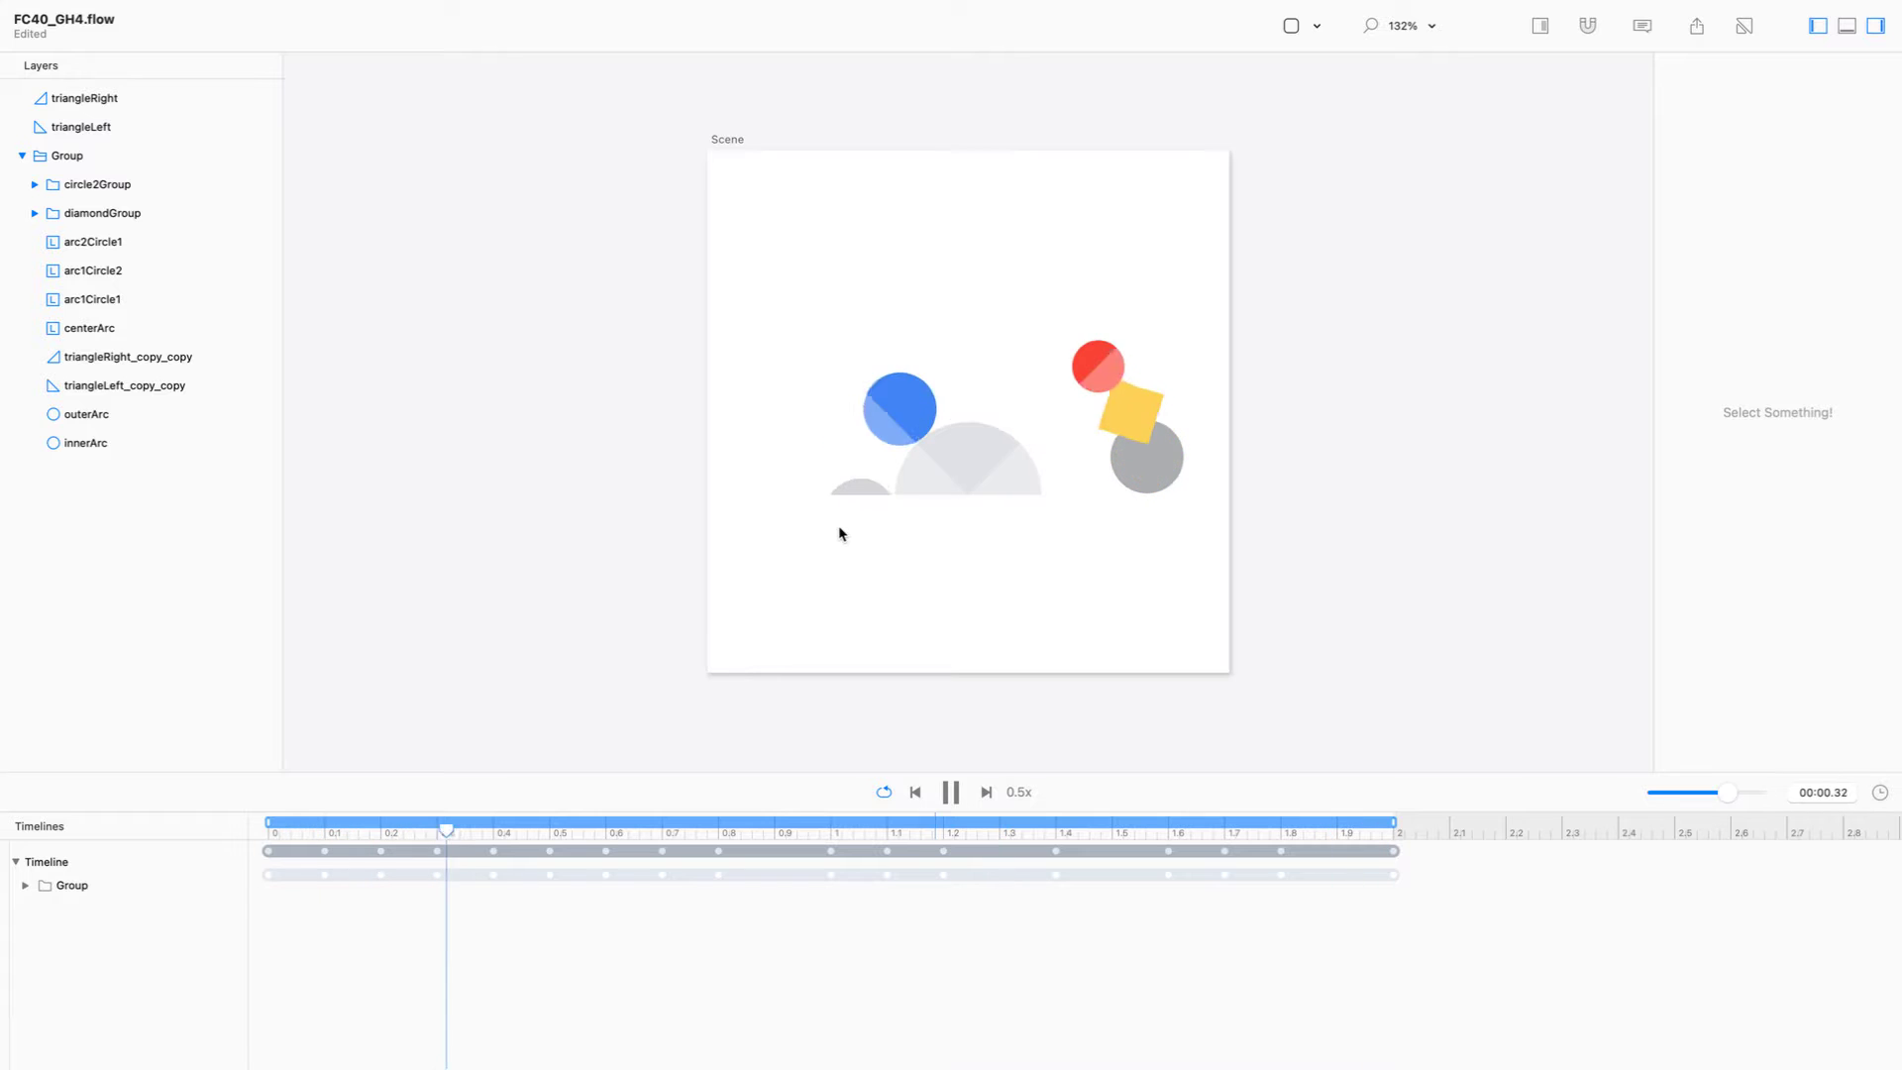
pyautogui.press('space')
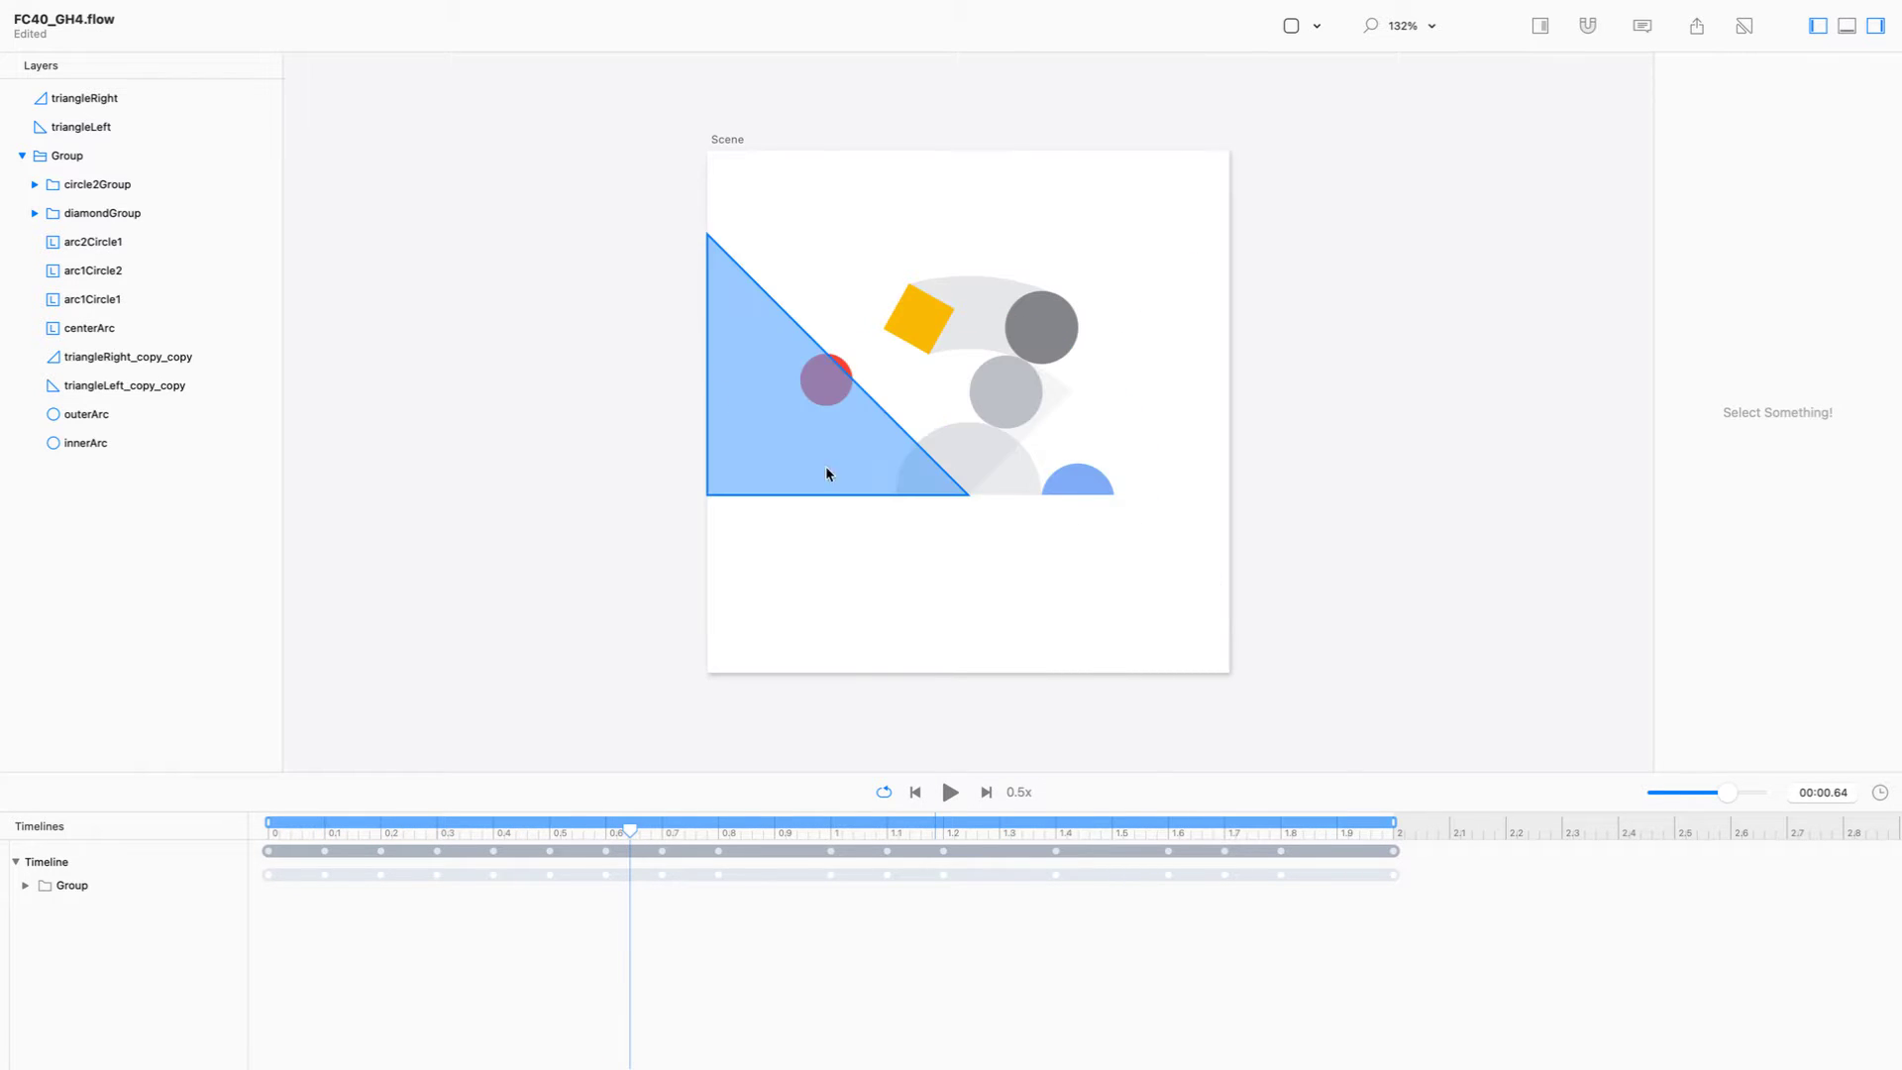
pyautogui.press('space')
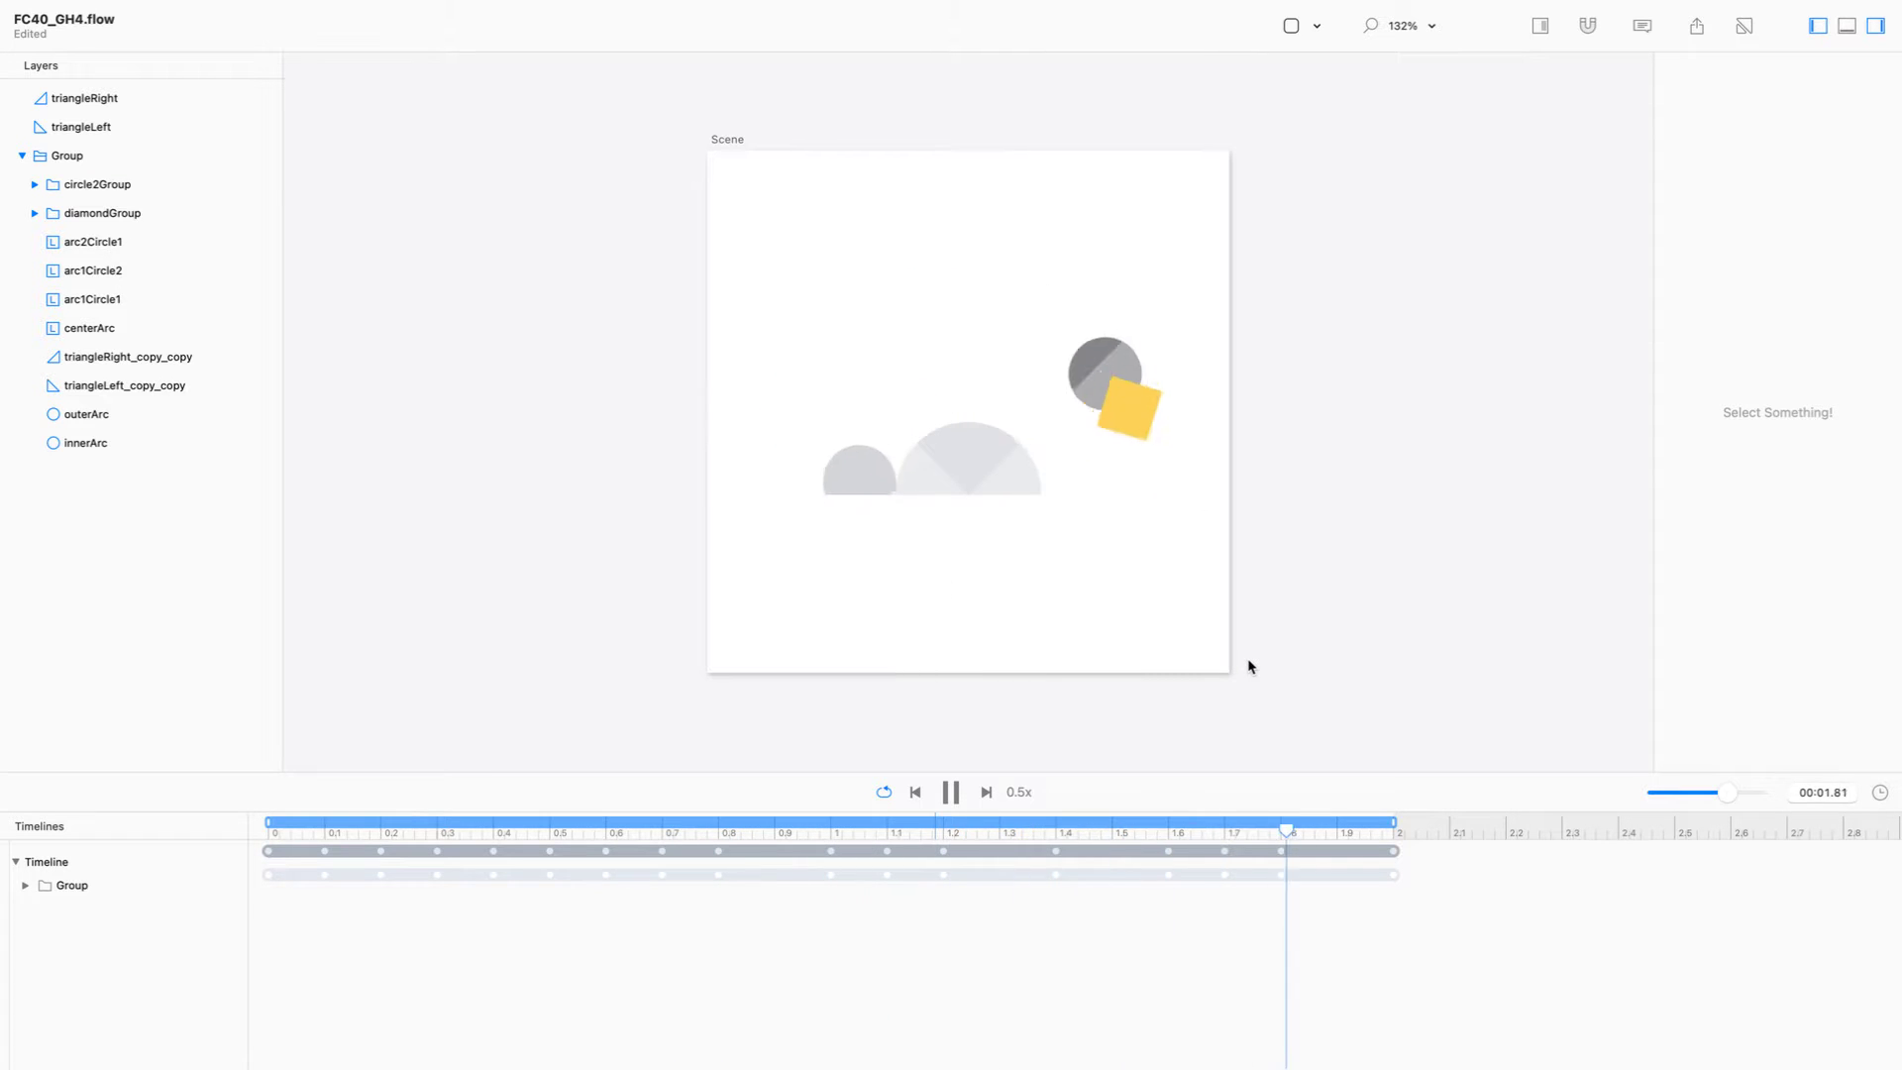
pyautogui.press('space')
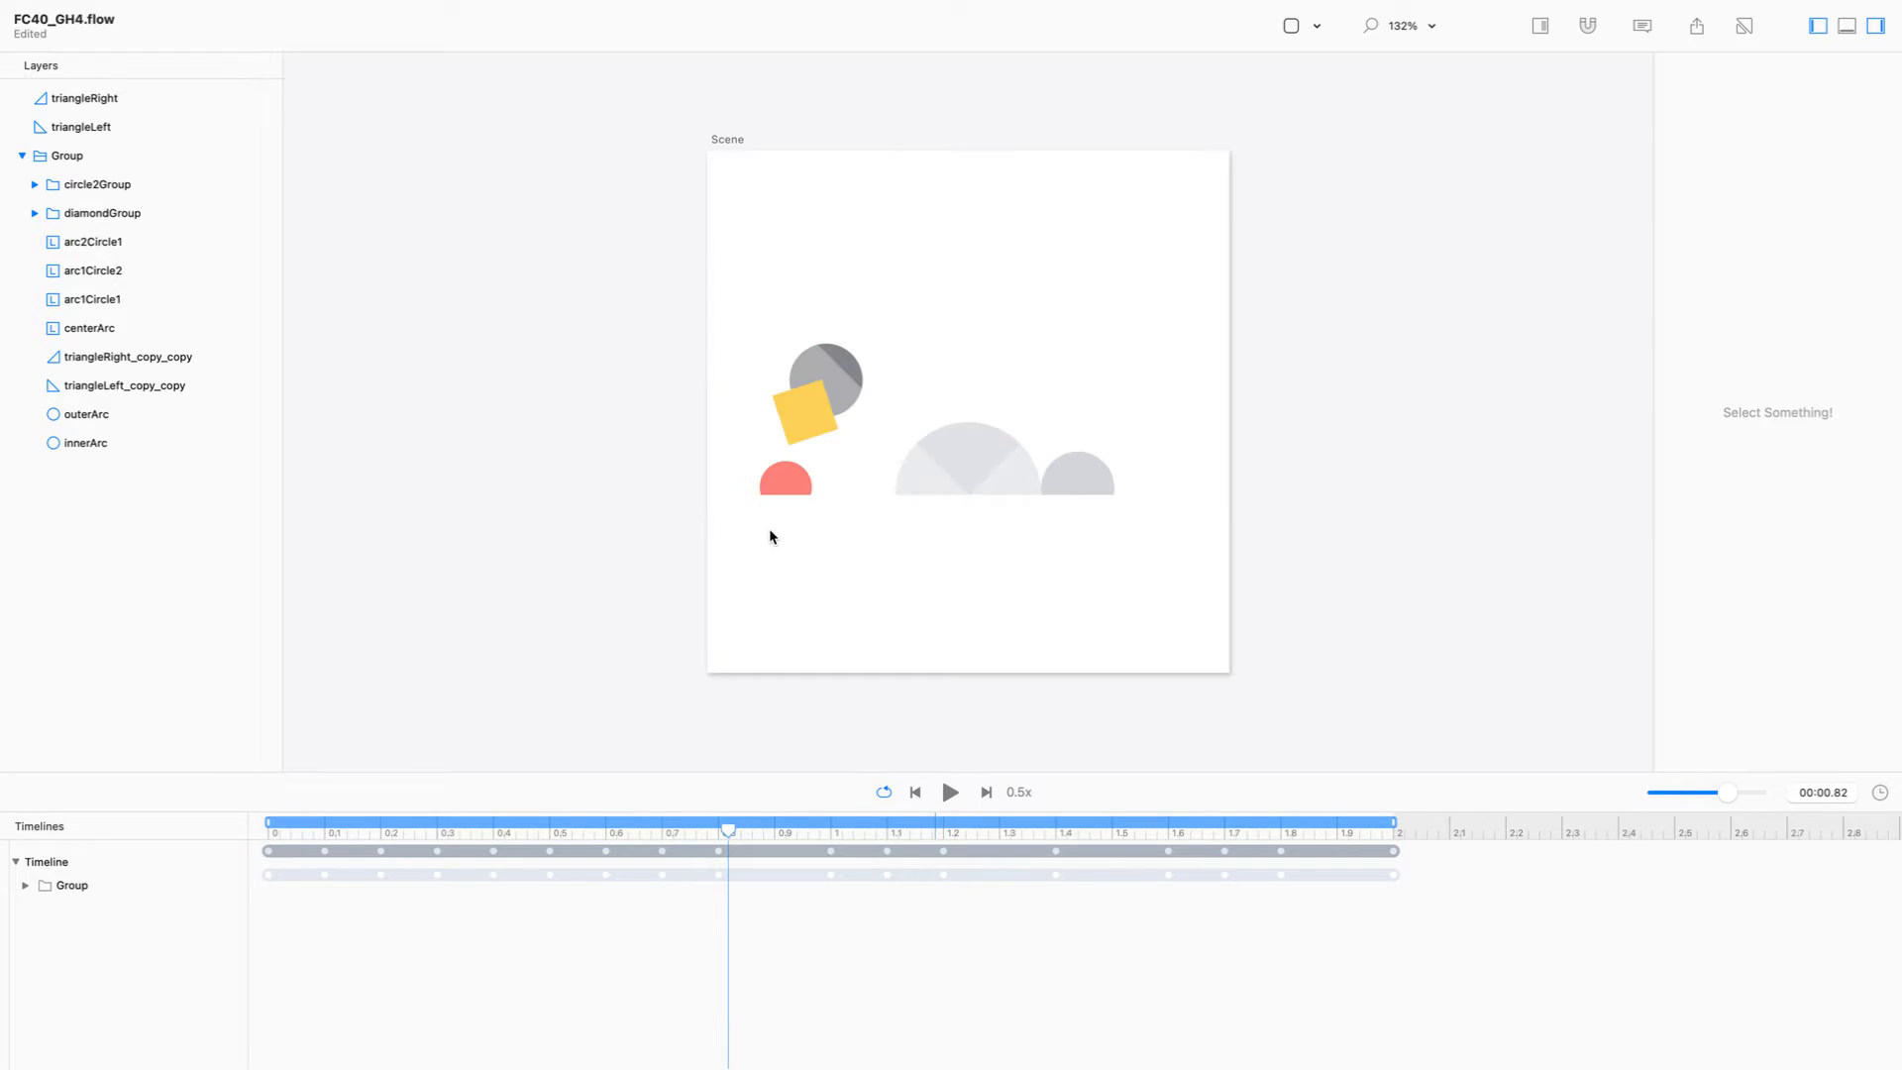
pyautogui.press('space')
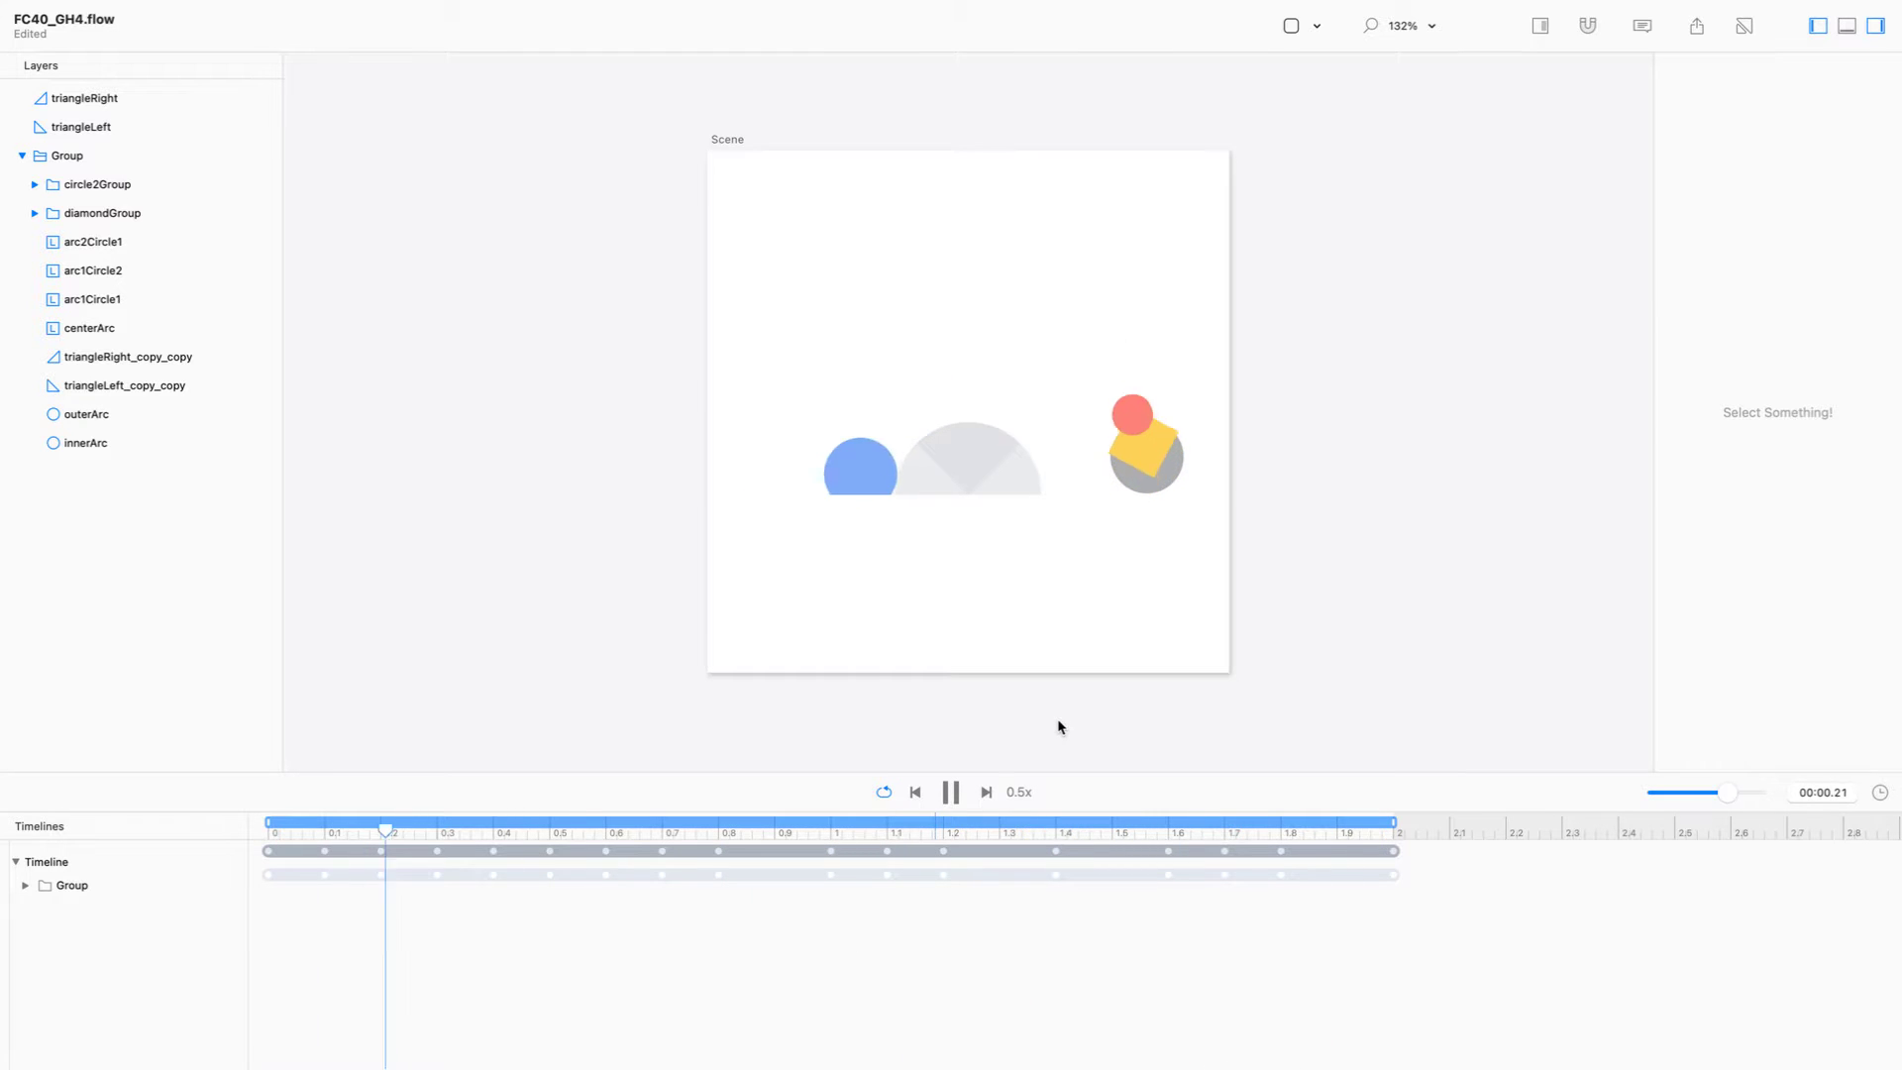
pyautogui.press('space')
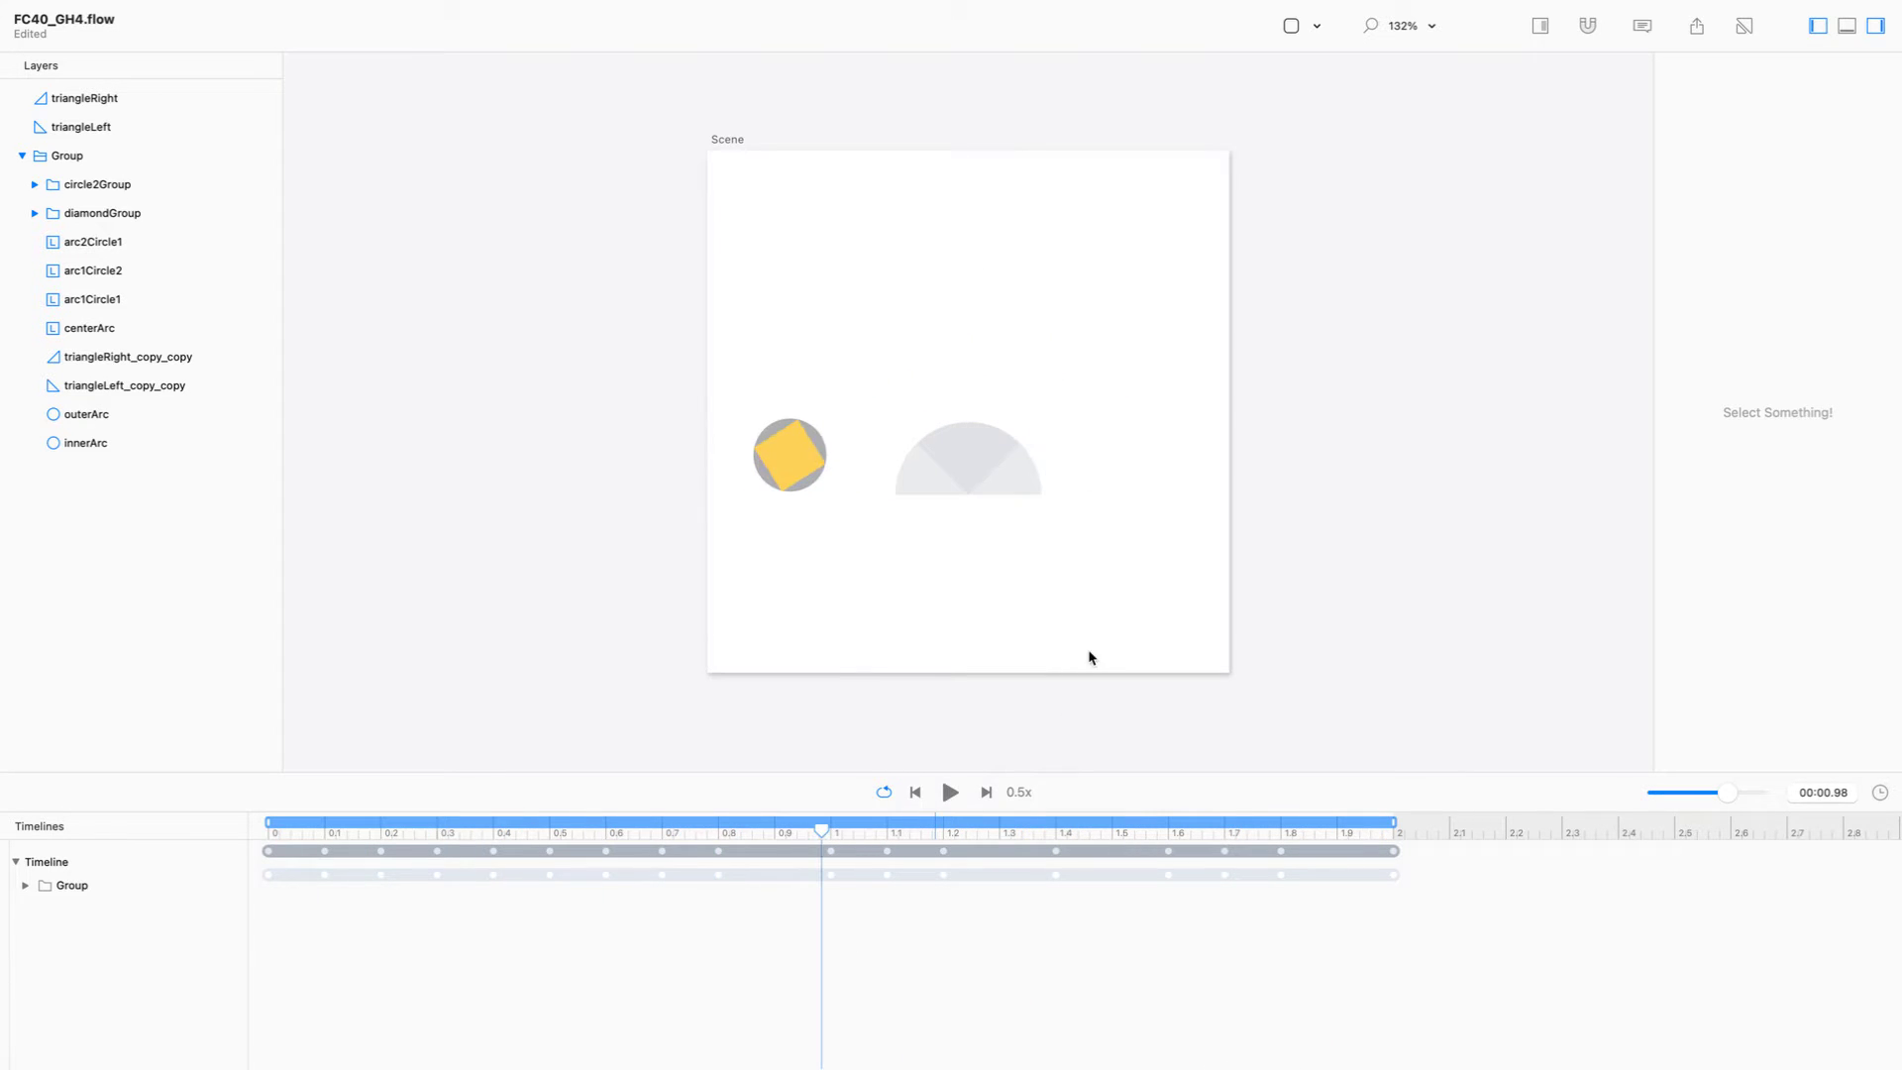
# With the playhead at 0.76 s, copy the background hex colour of arc2Circle2 inside circle2Group.
pyautogui.moveTo(821, 830); pyautogui.dragTo(697, 777)
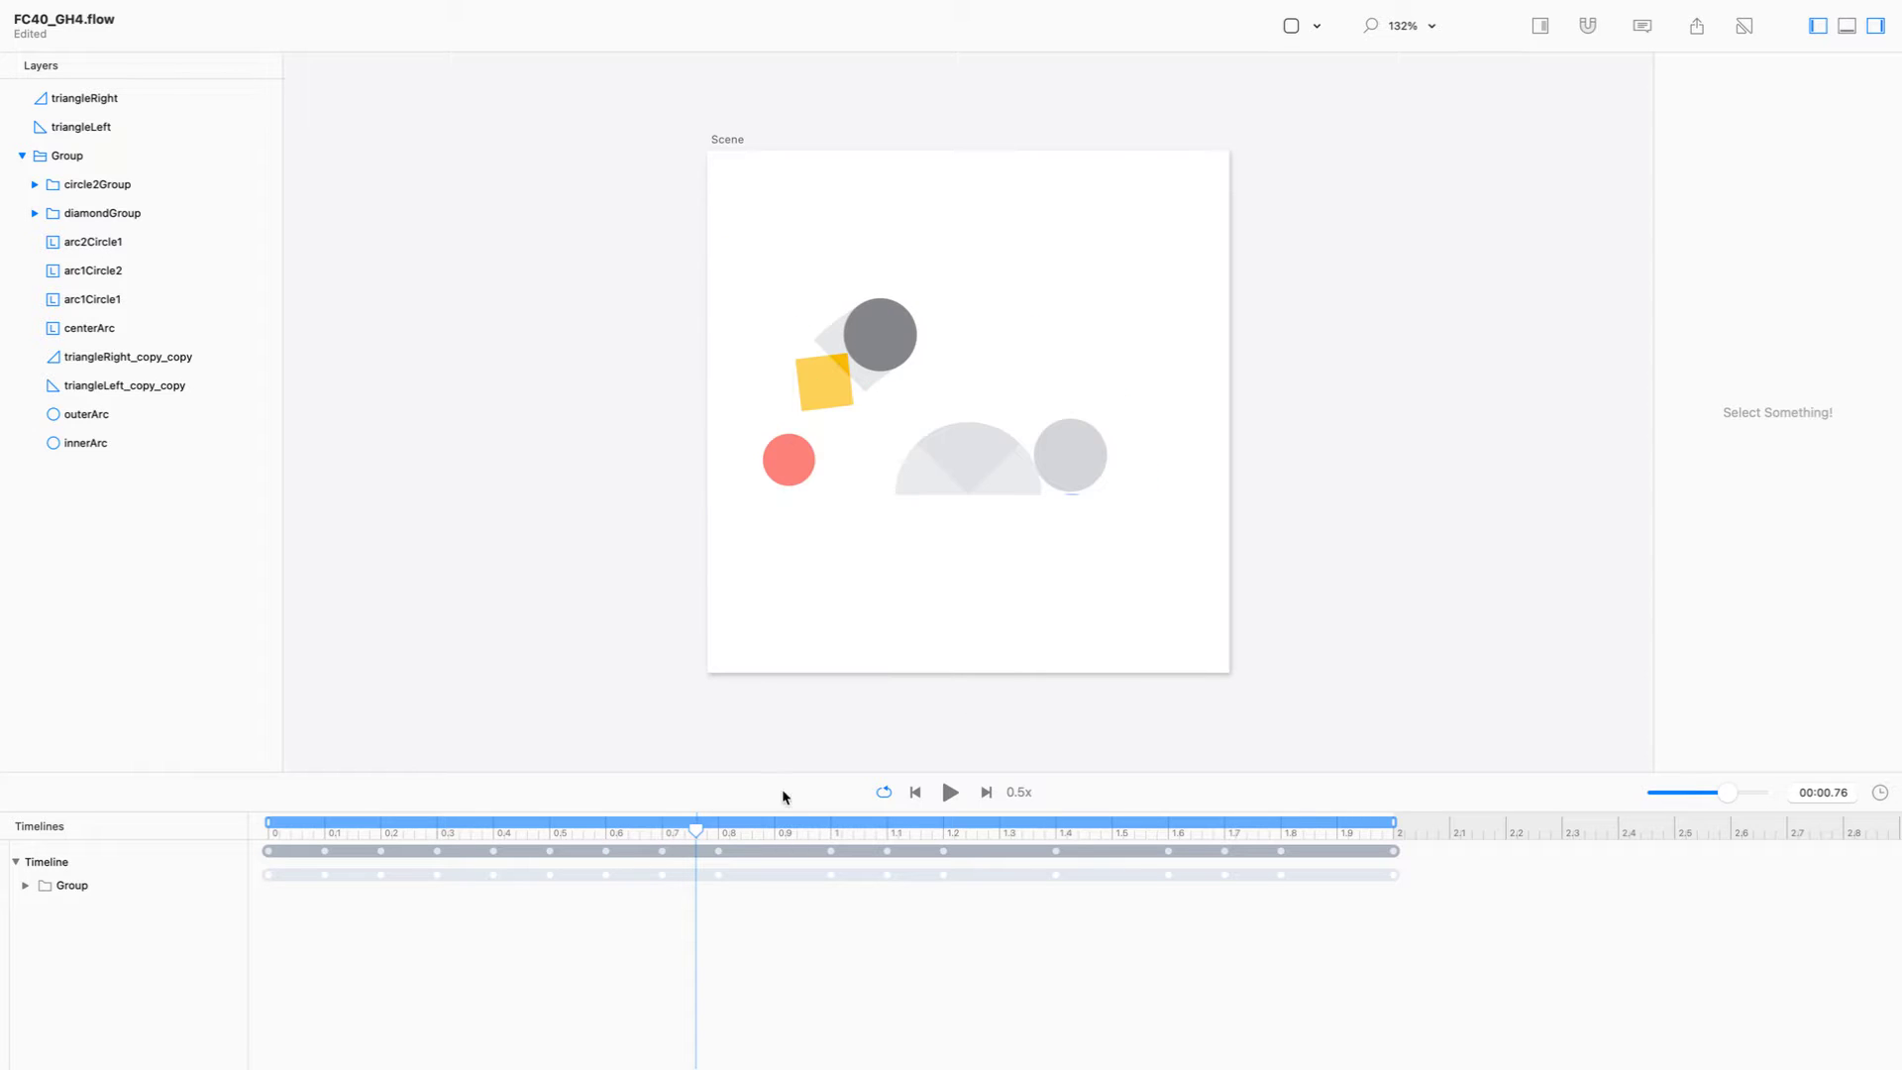
pyautogui.click(27, 885)
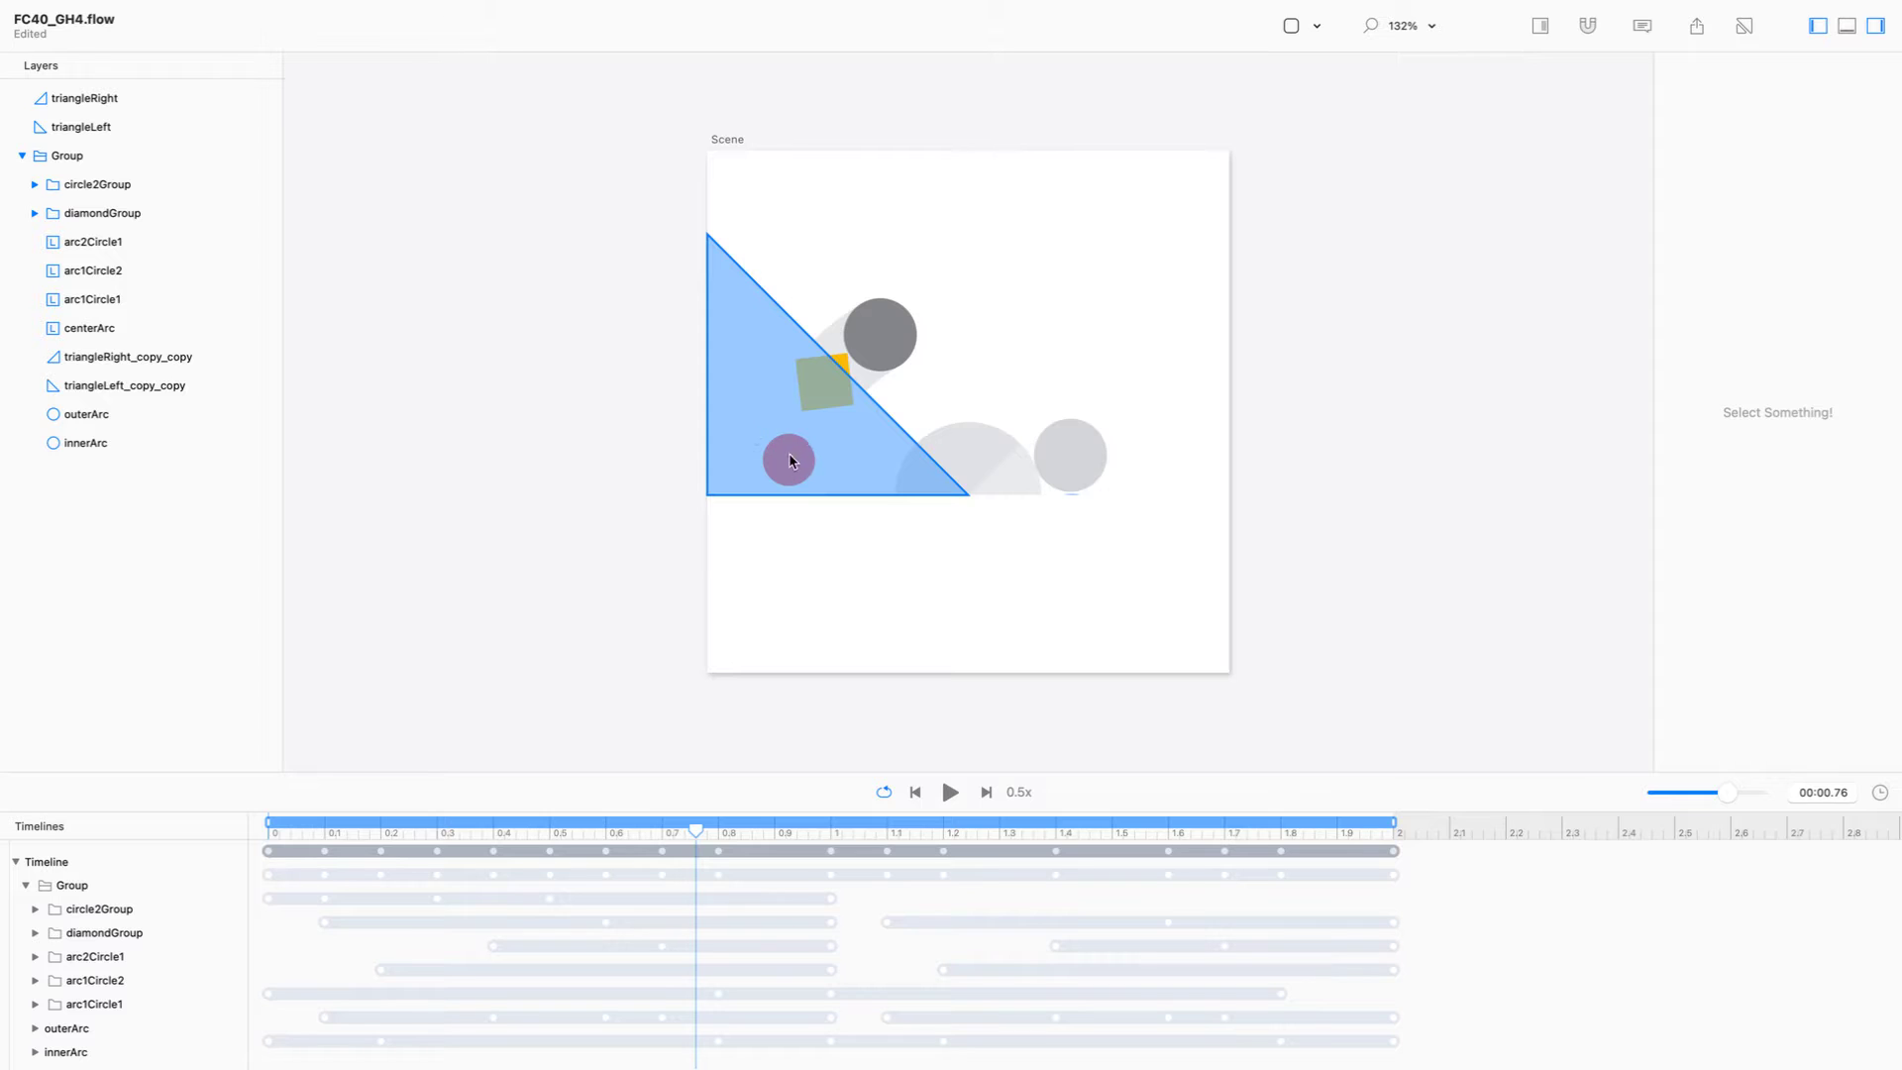
pyautogui.click(35, 185)
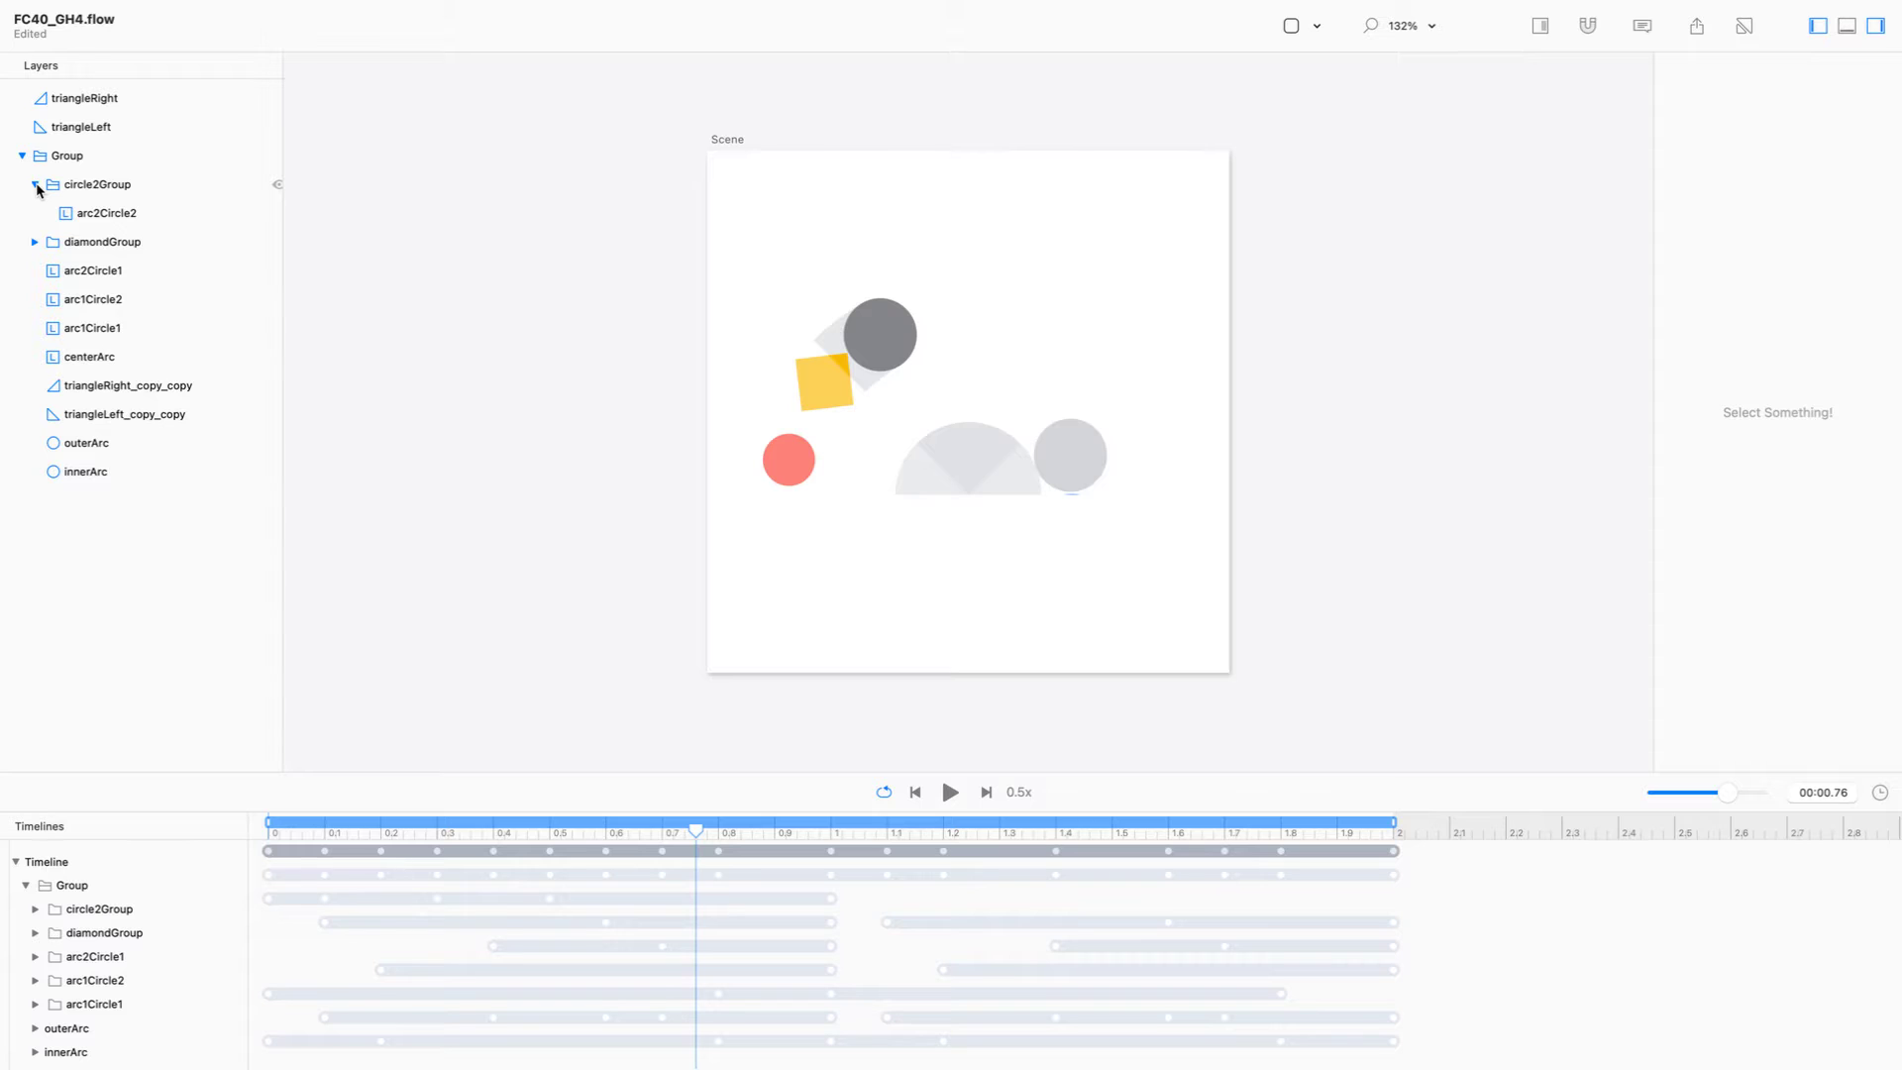
pyautogui.click(119, 215)
pyautogui.click(1857, 183)
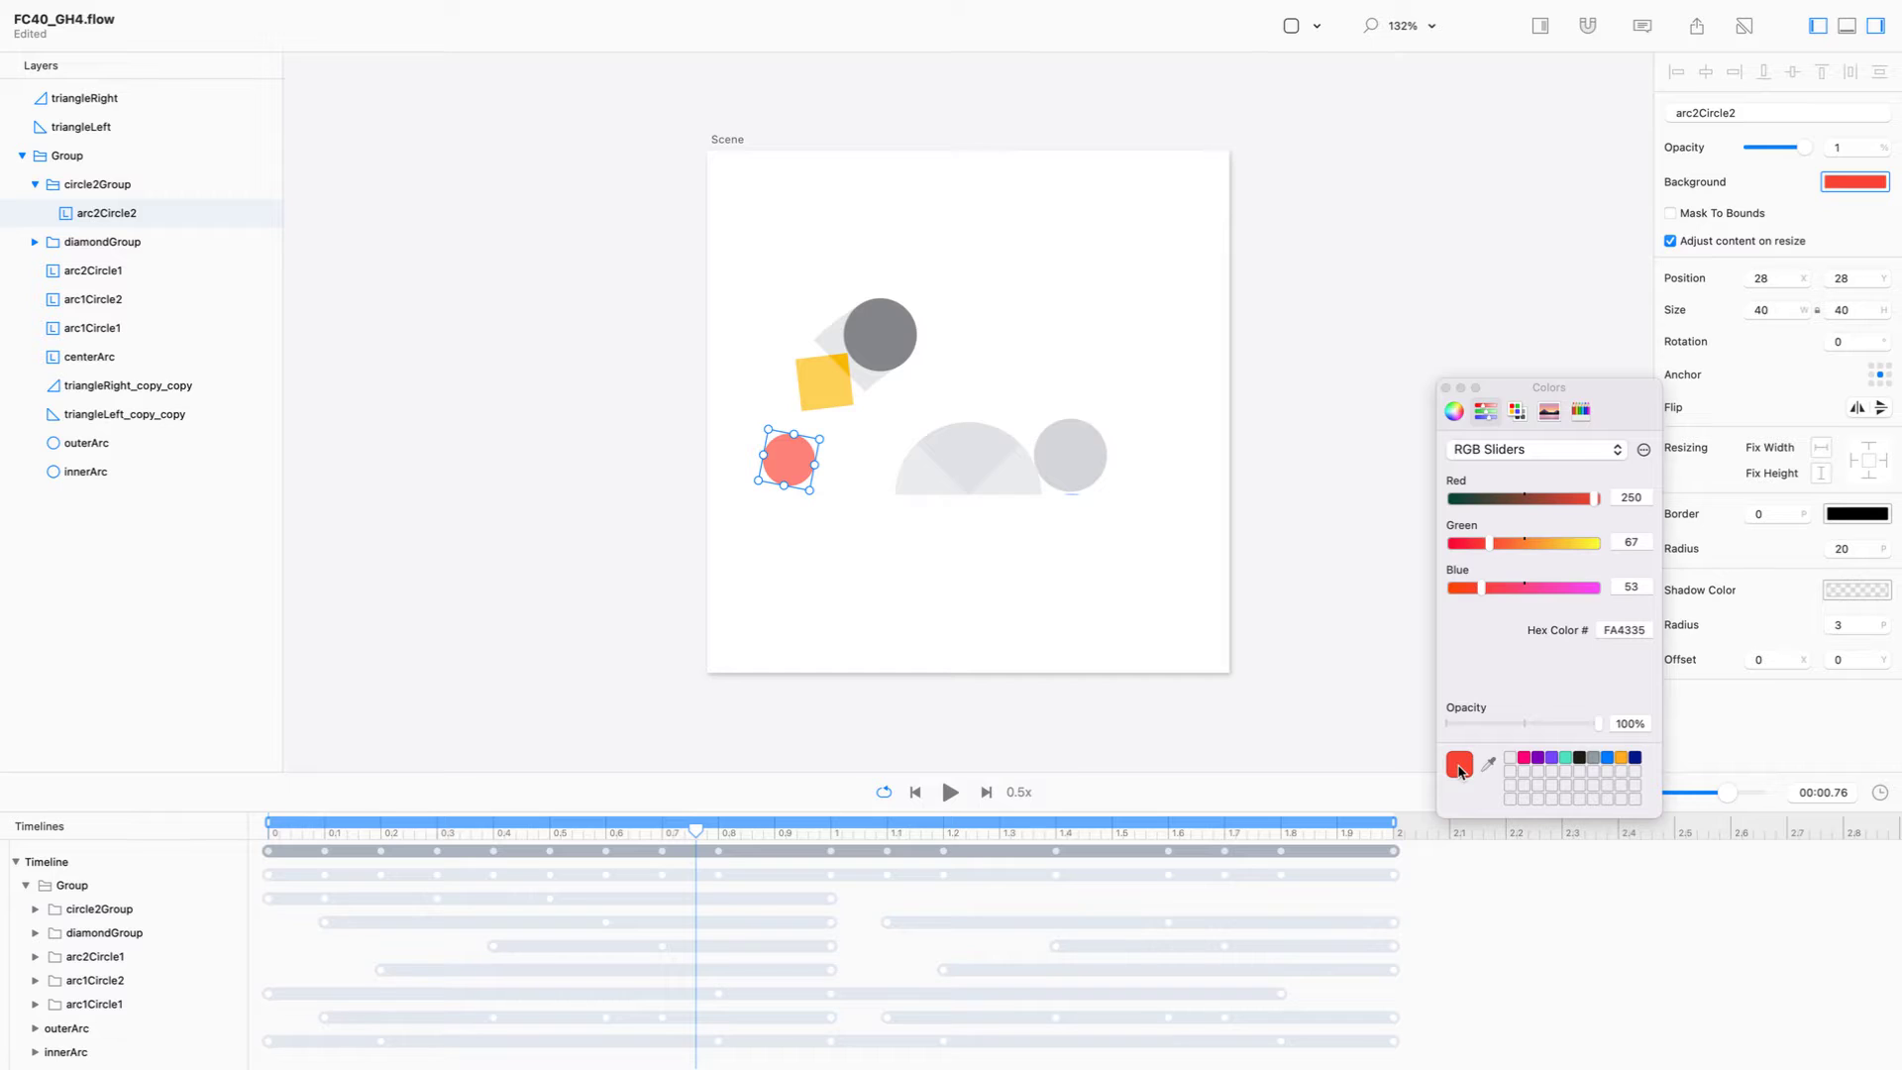
pyautogui.click(1624, 631)
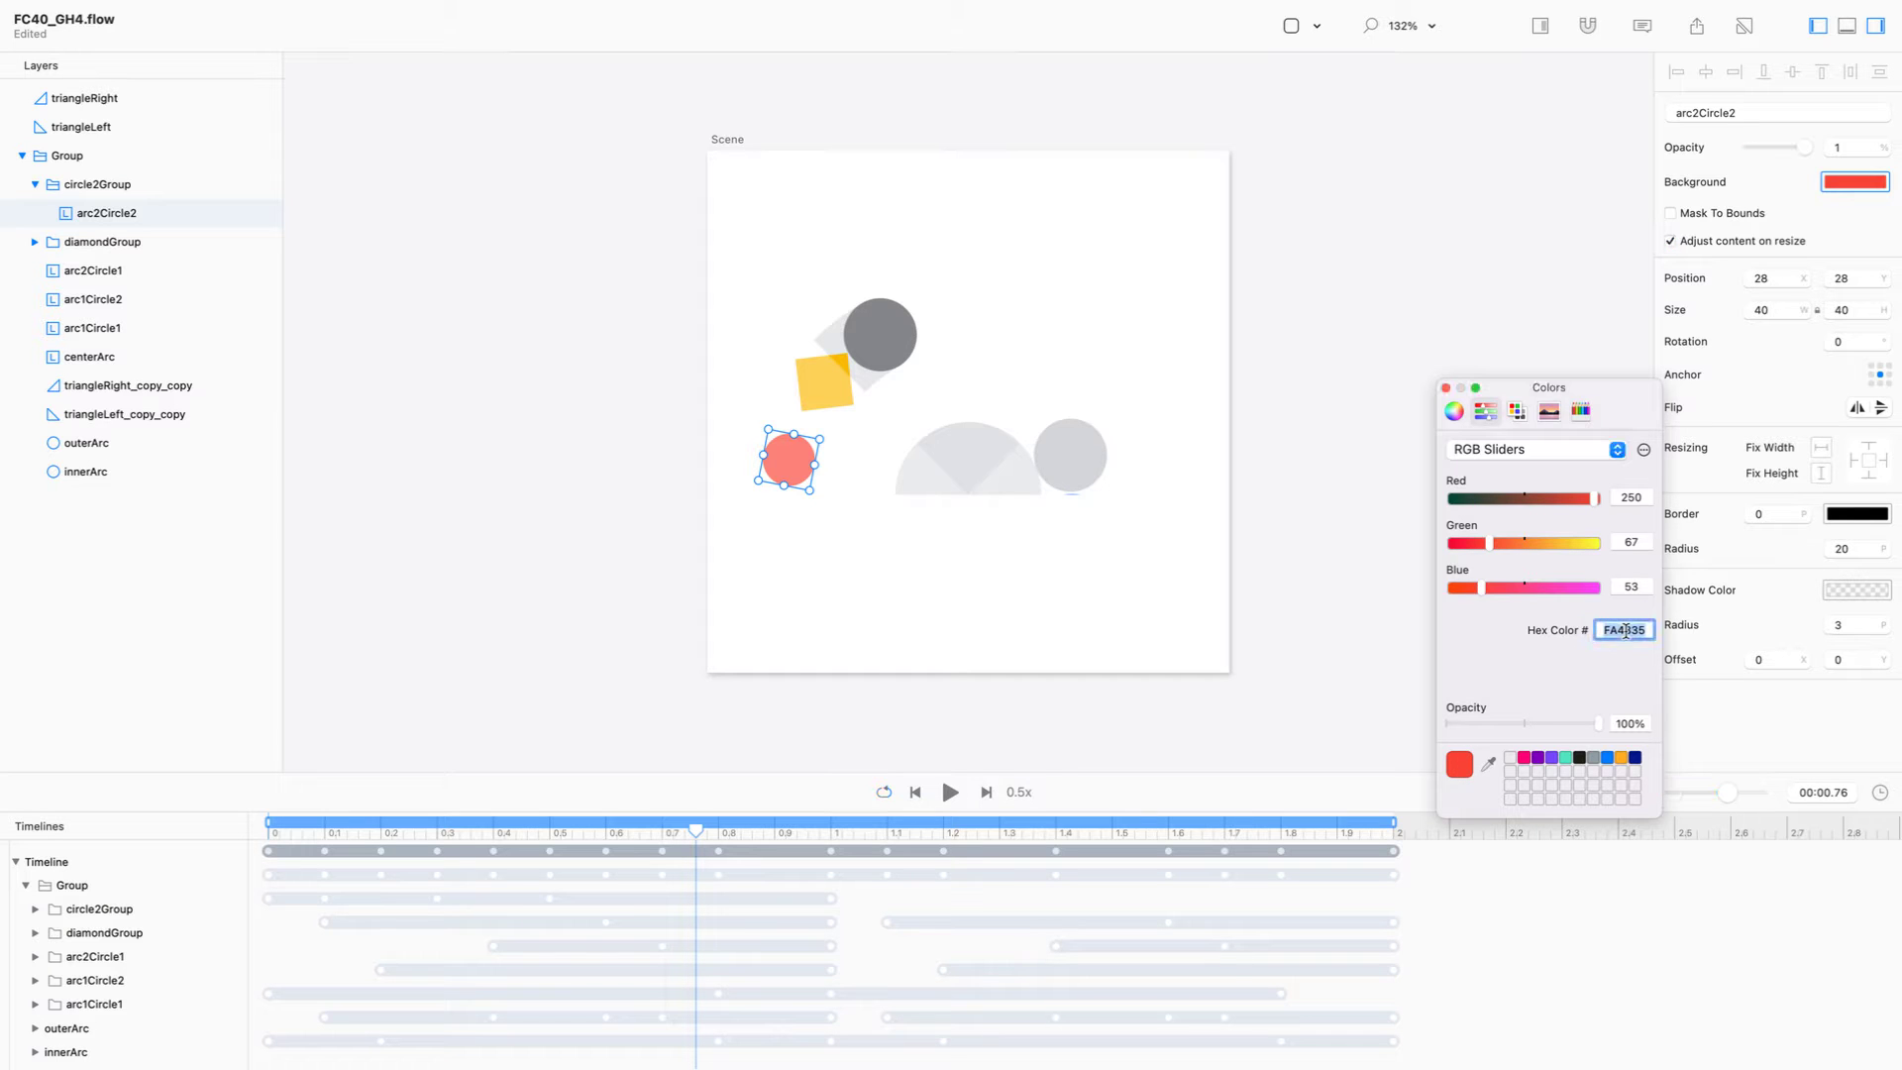
pyautogui.click(1445, 388)
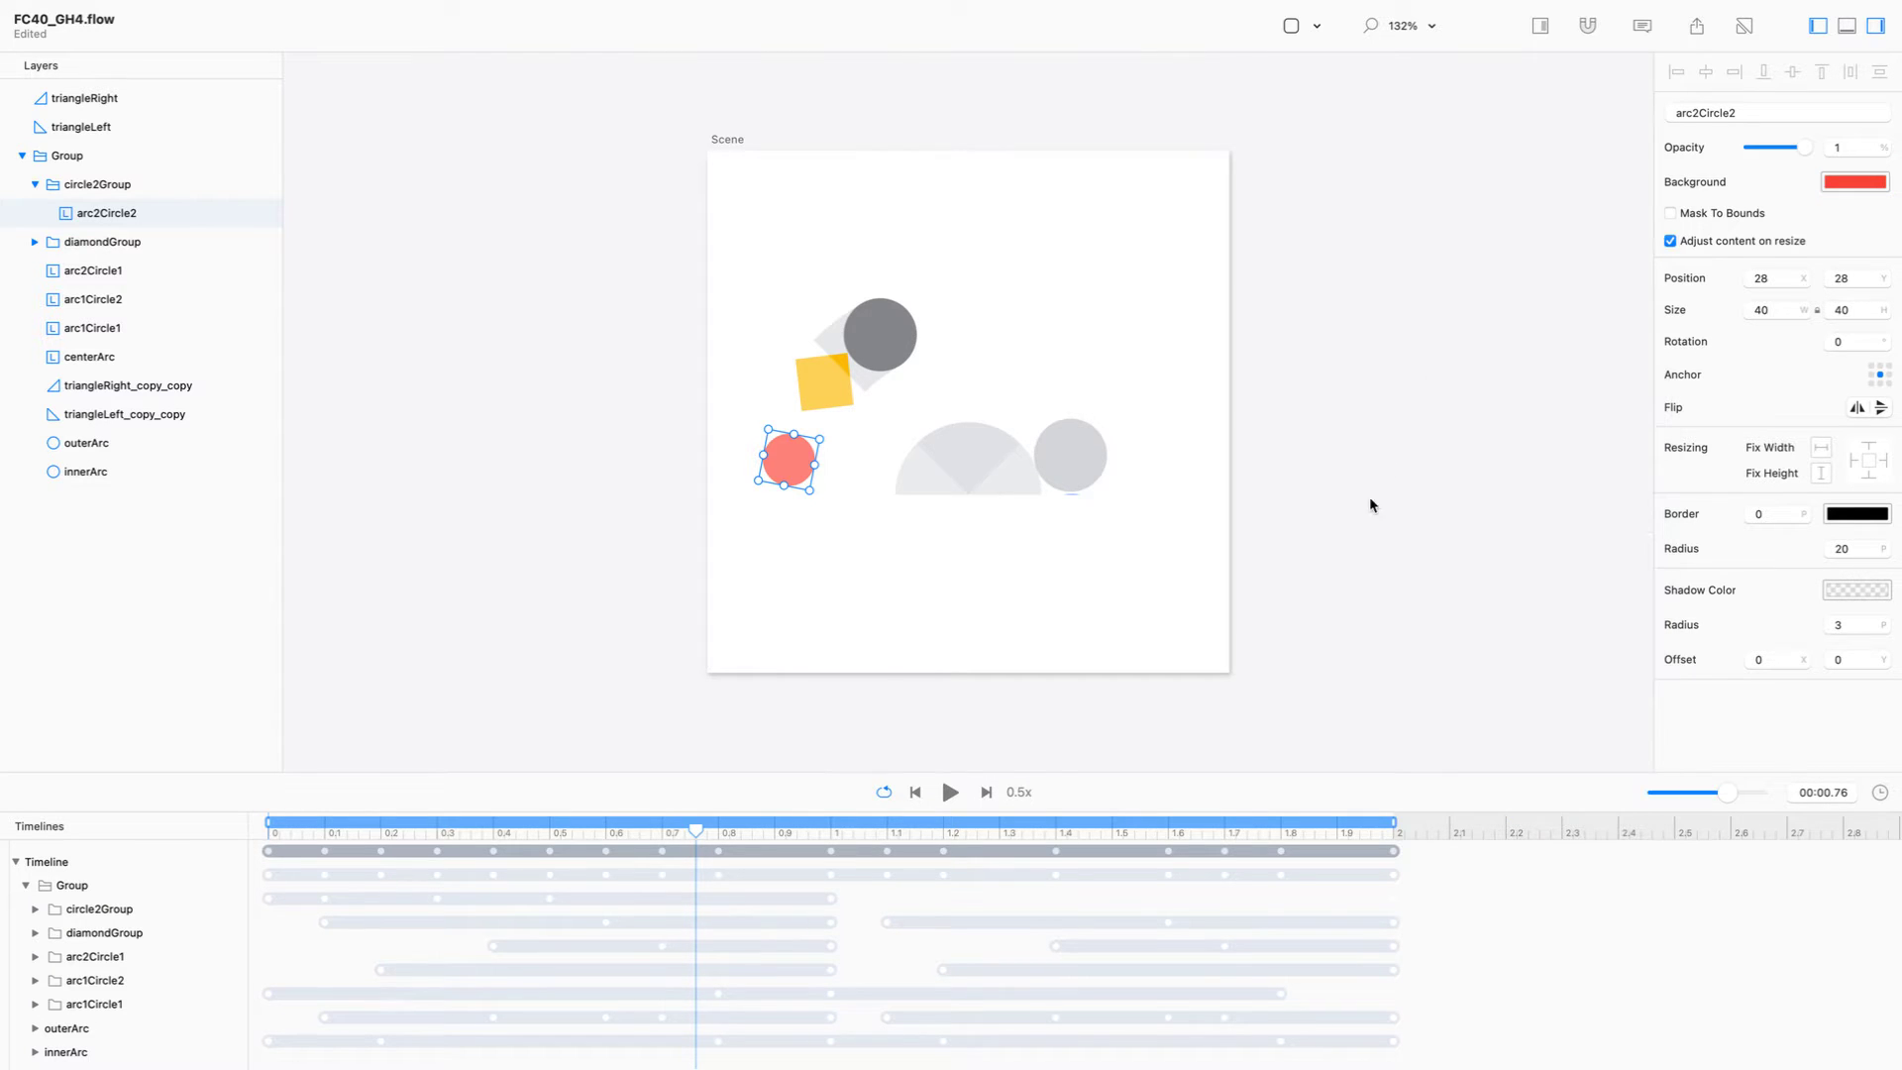
# At 1 second on the timeline, set the arc2Diamond background colour to hex FA4335.
pyautogui.moveTo(696, 830); pyautogui.dragTo(831, 832)
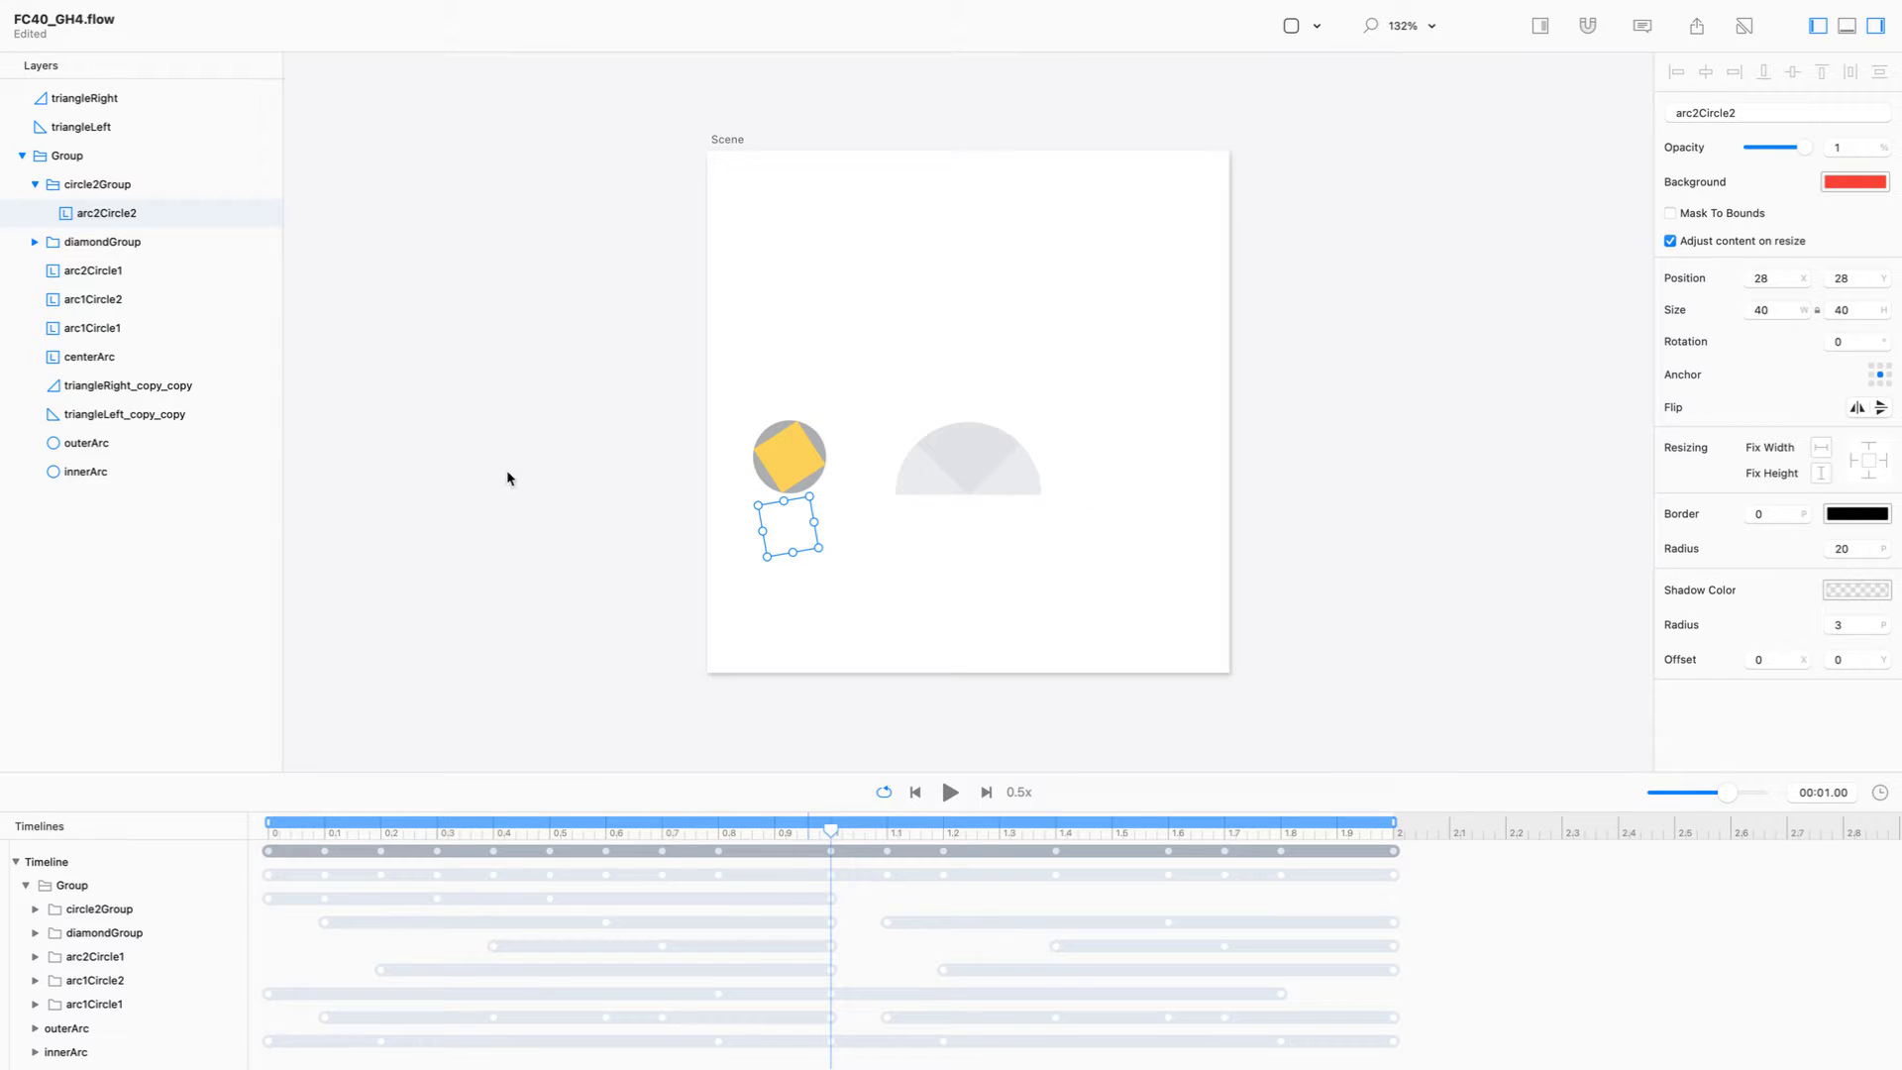
pyautogui.click(35, 934)
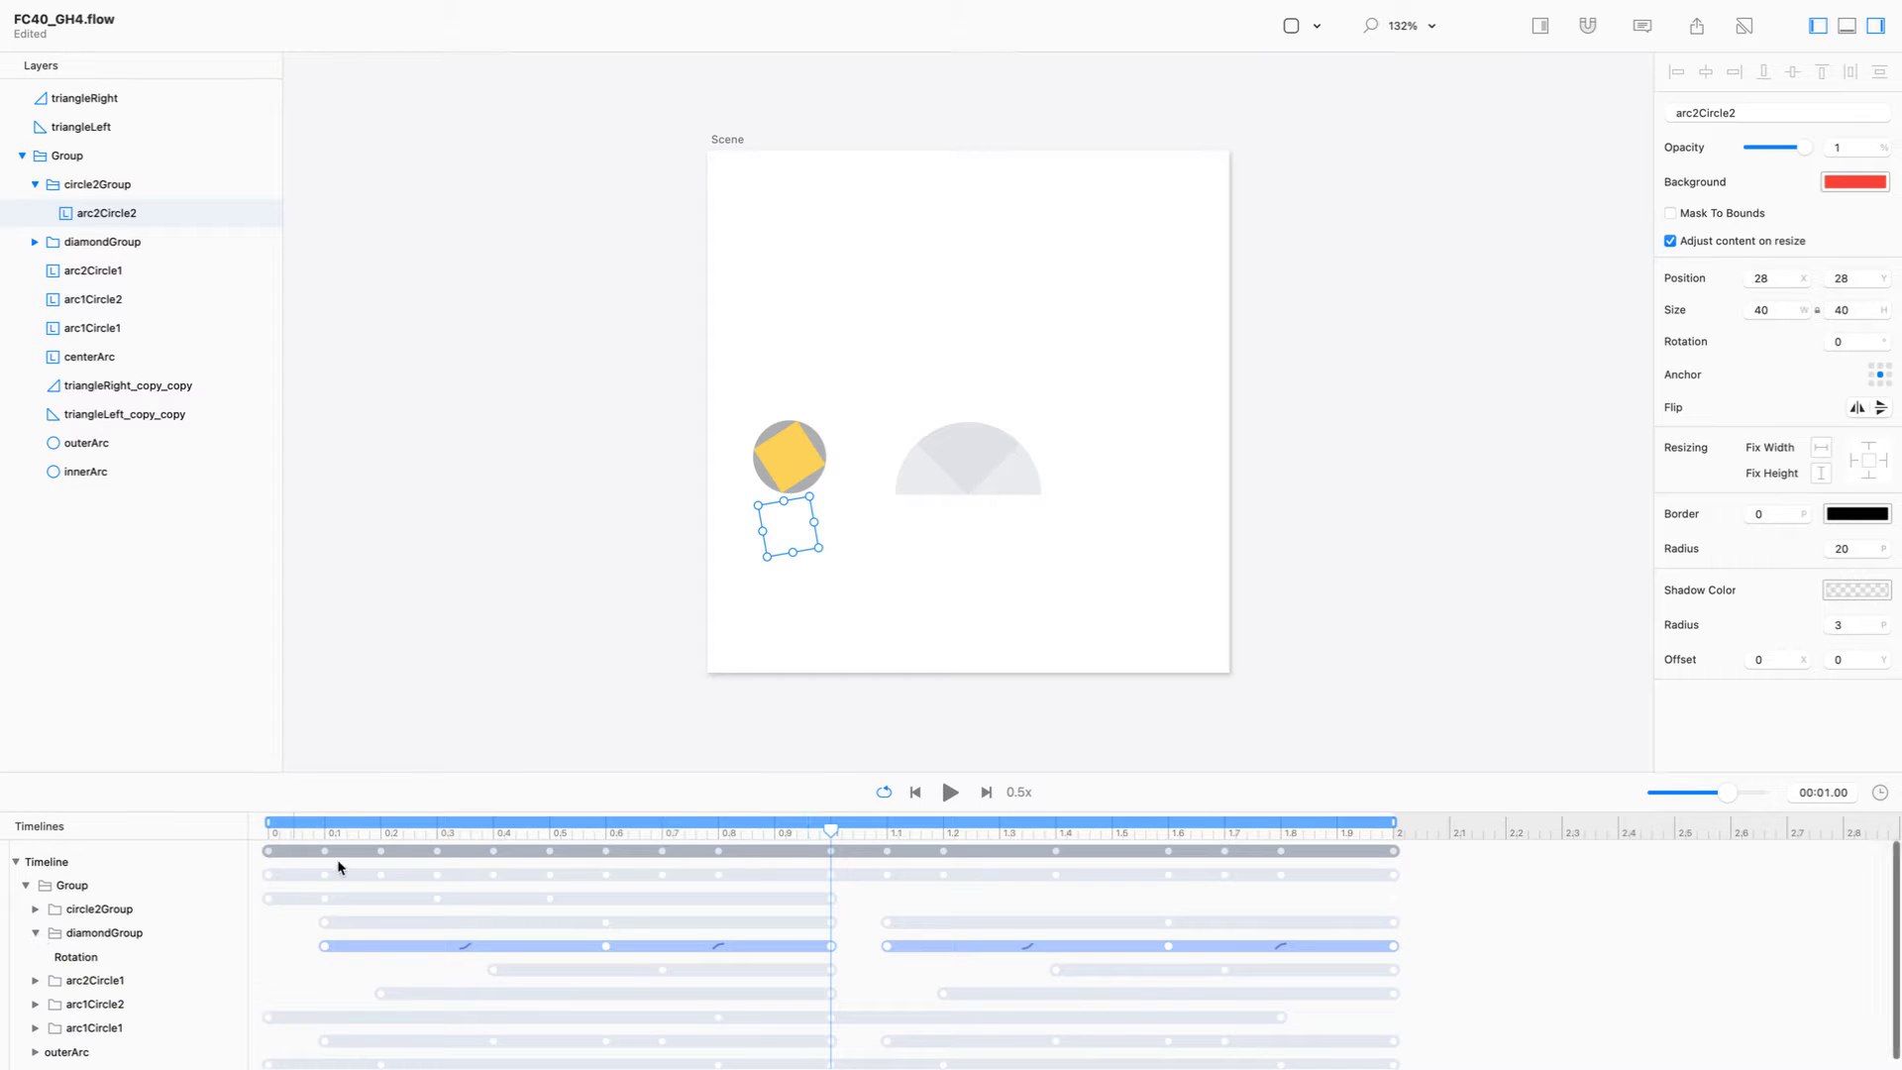
pyautogui.click(36, 247)
pyautogui.click(109, 271)
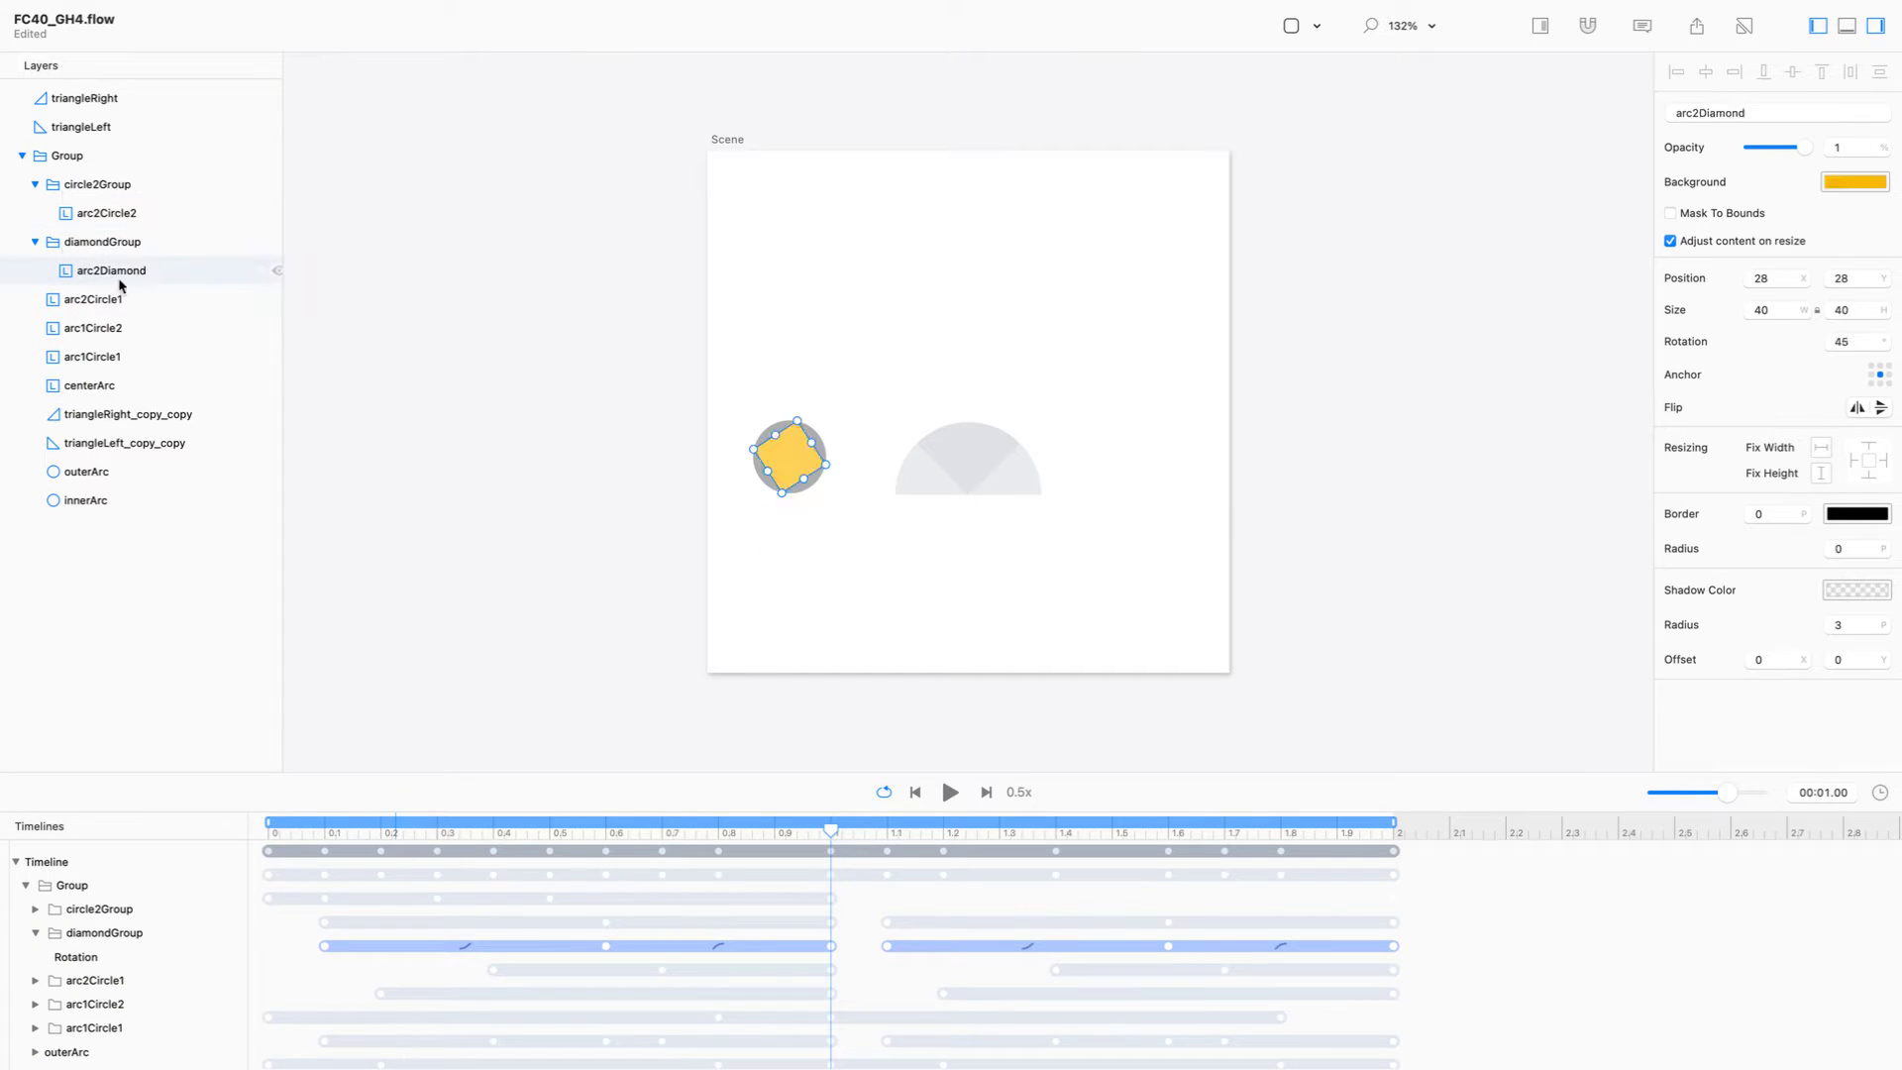
pyautogui.click(1849, 186)
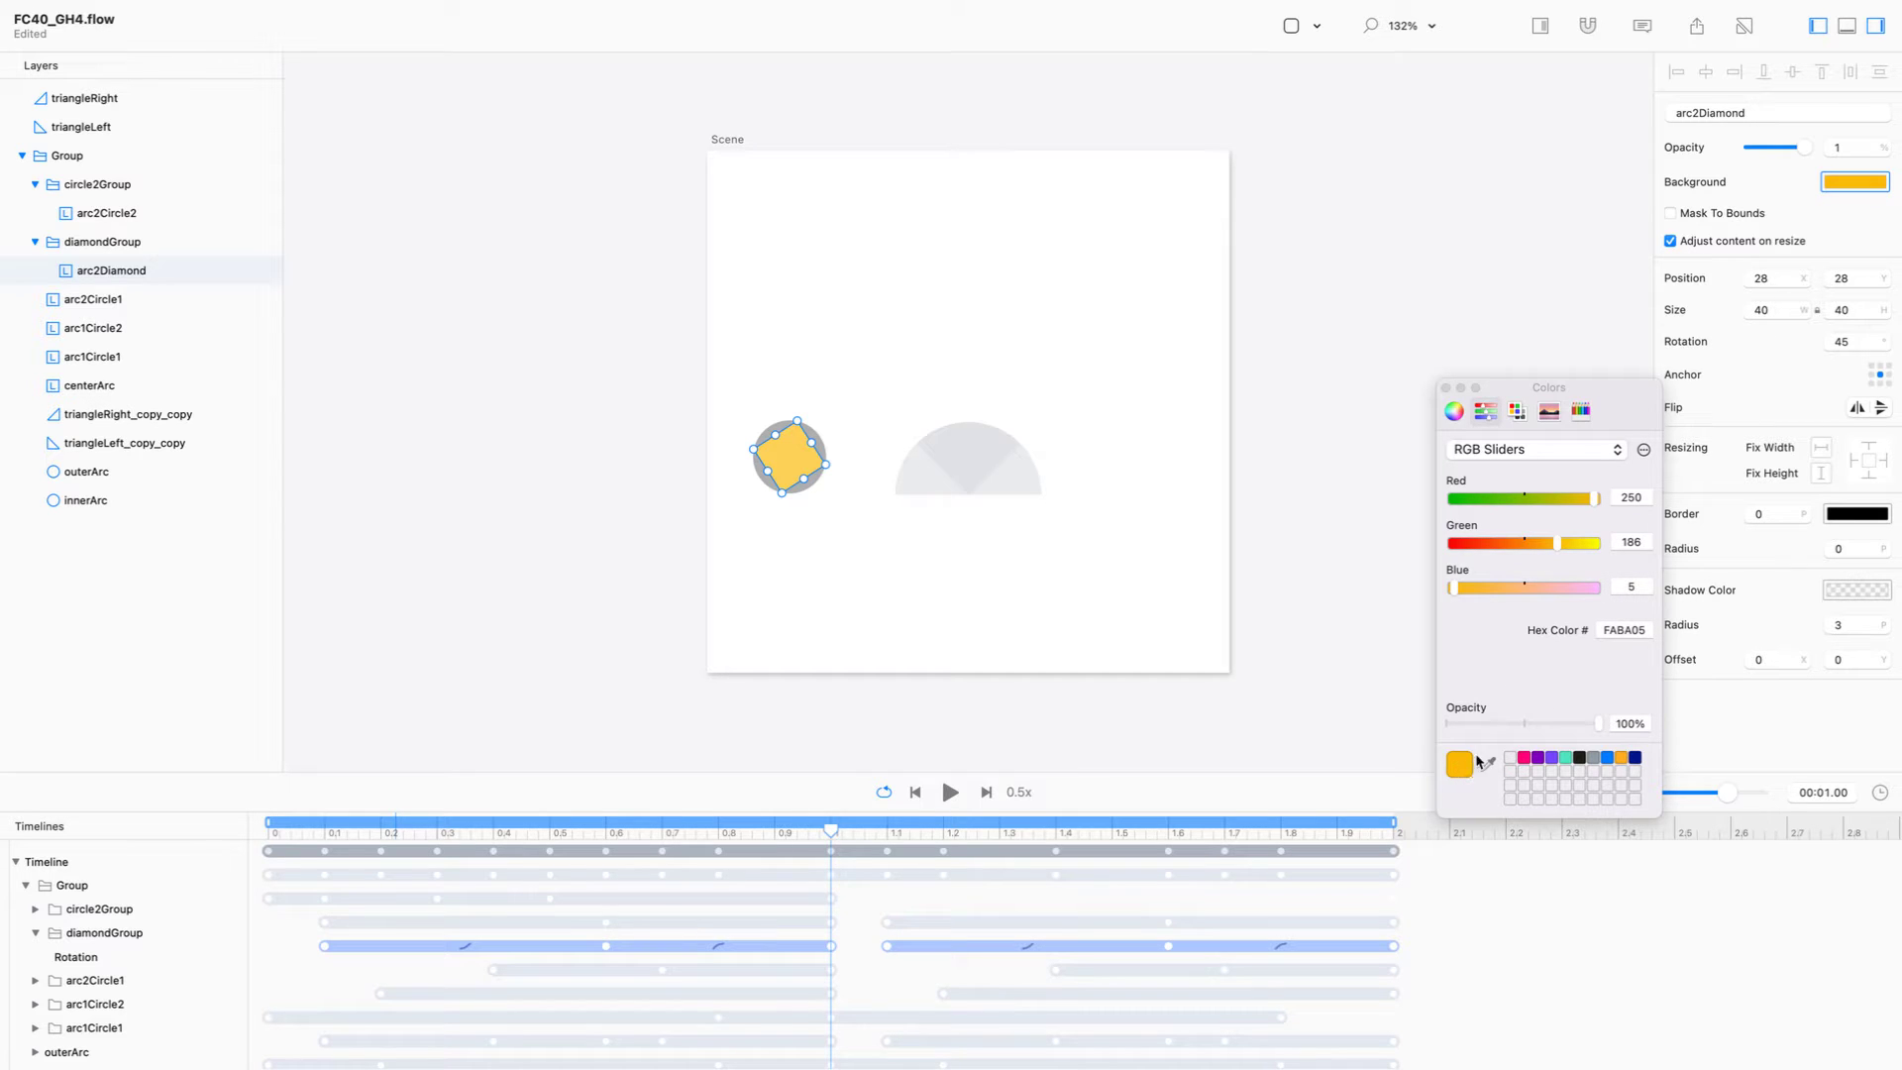
pyautogui.doubleClick(1610, 629)
pyautogui.write('FA4335')
pyautogui.press('Return')
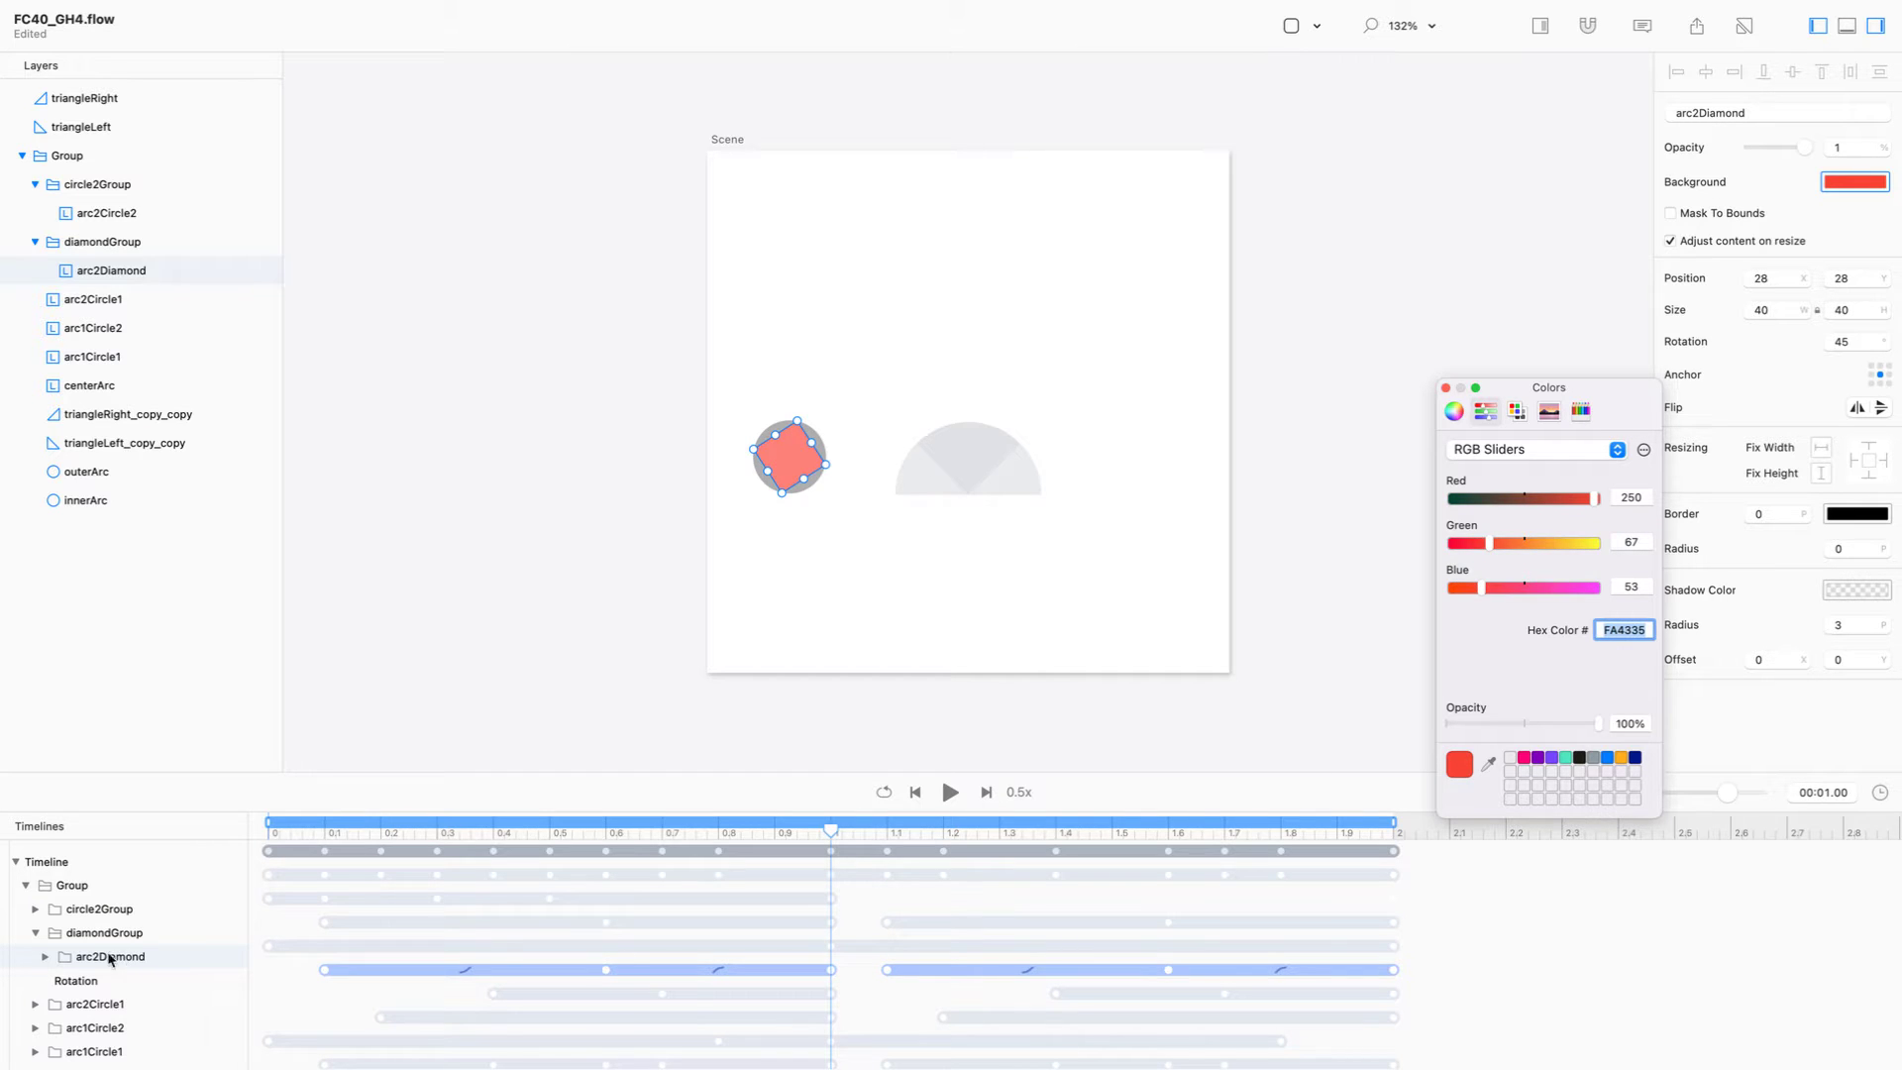
# Delete the arc2Diamond Background Color keyframe at 2 seconds.
pyautogui.click(46, 957)
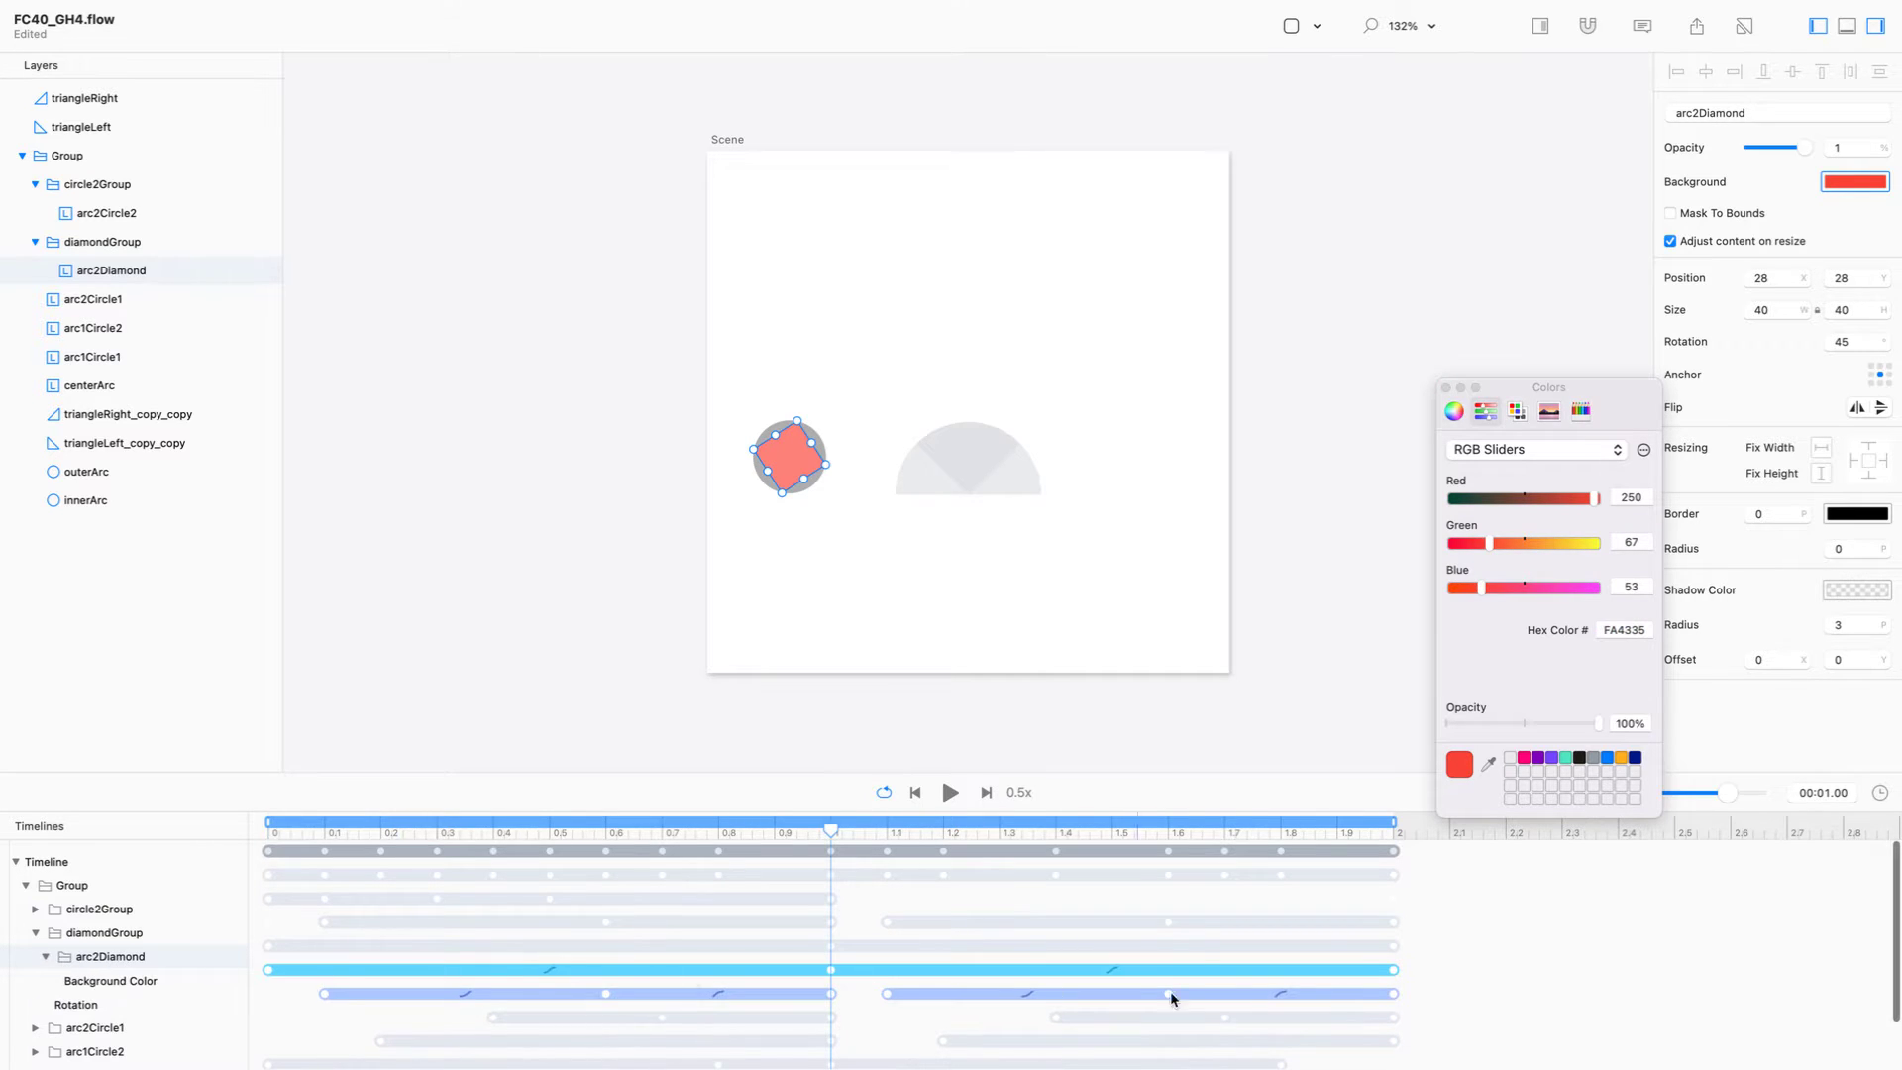
pyautogui.click(1392, 970)
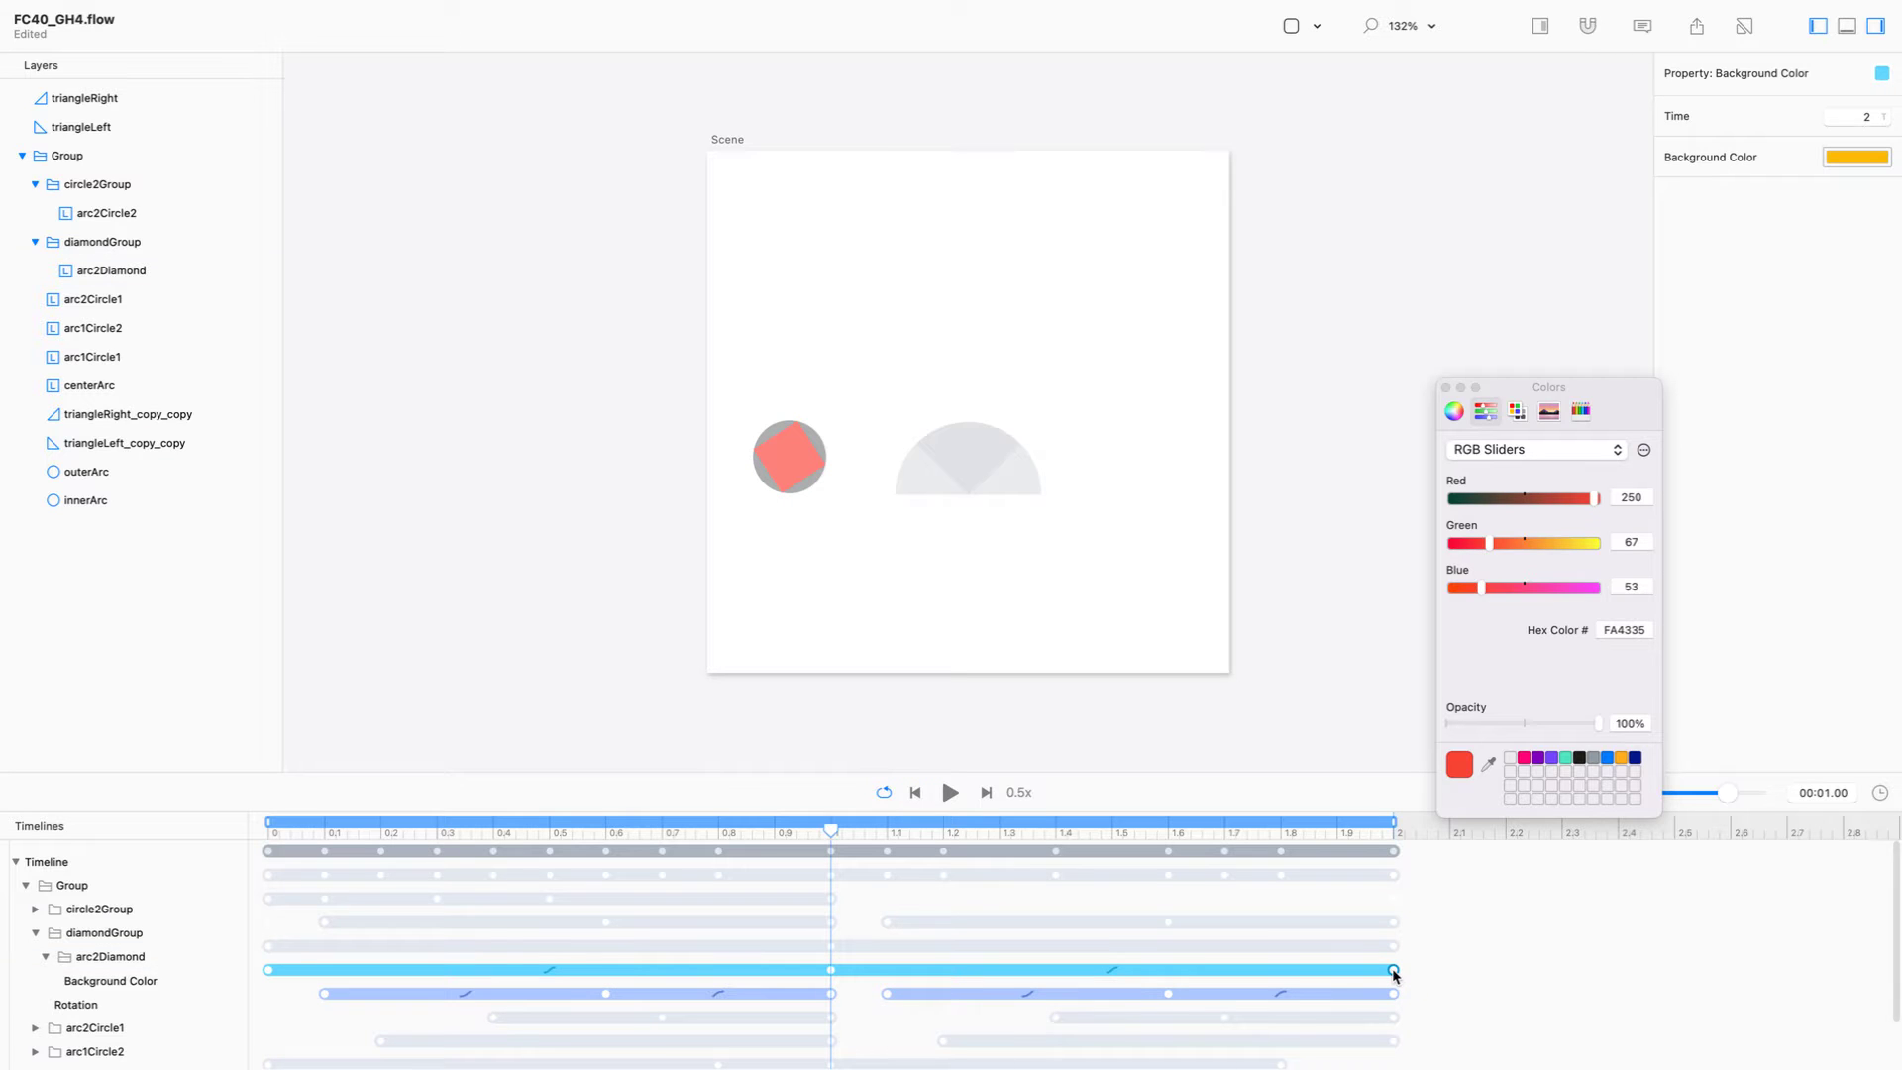
pyautogui.press('Delete')
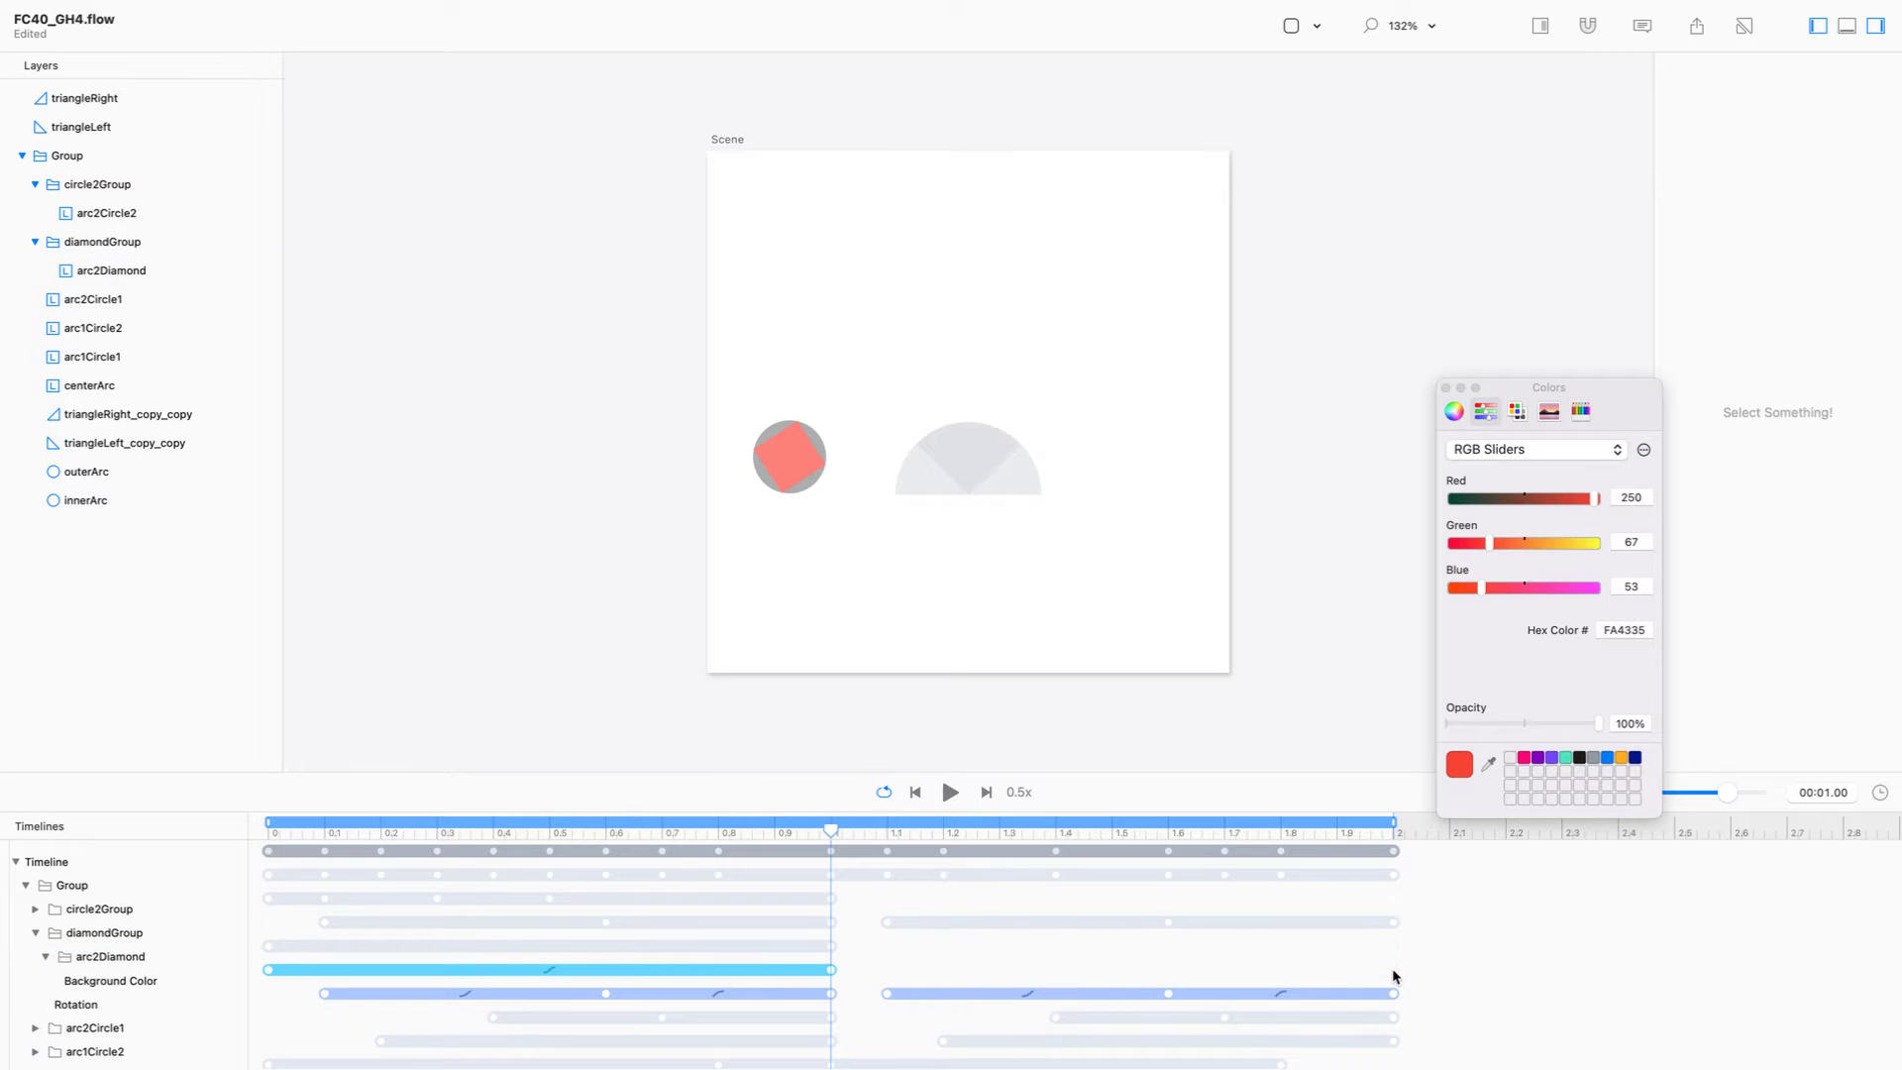
# Set the easing of arc2Diamond's Background Color transition between 0 and 1 second to Step Right.
pyautogui.click(549, 971)
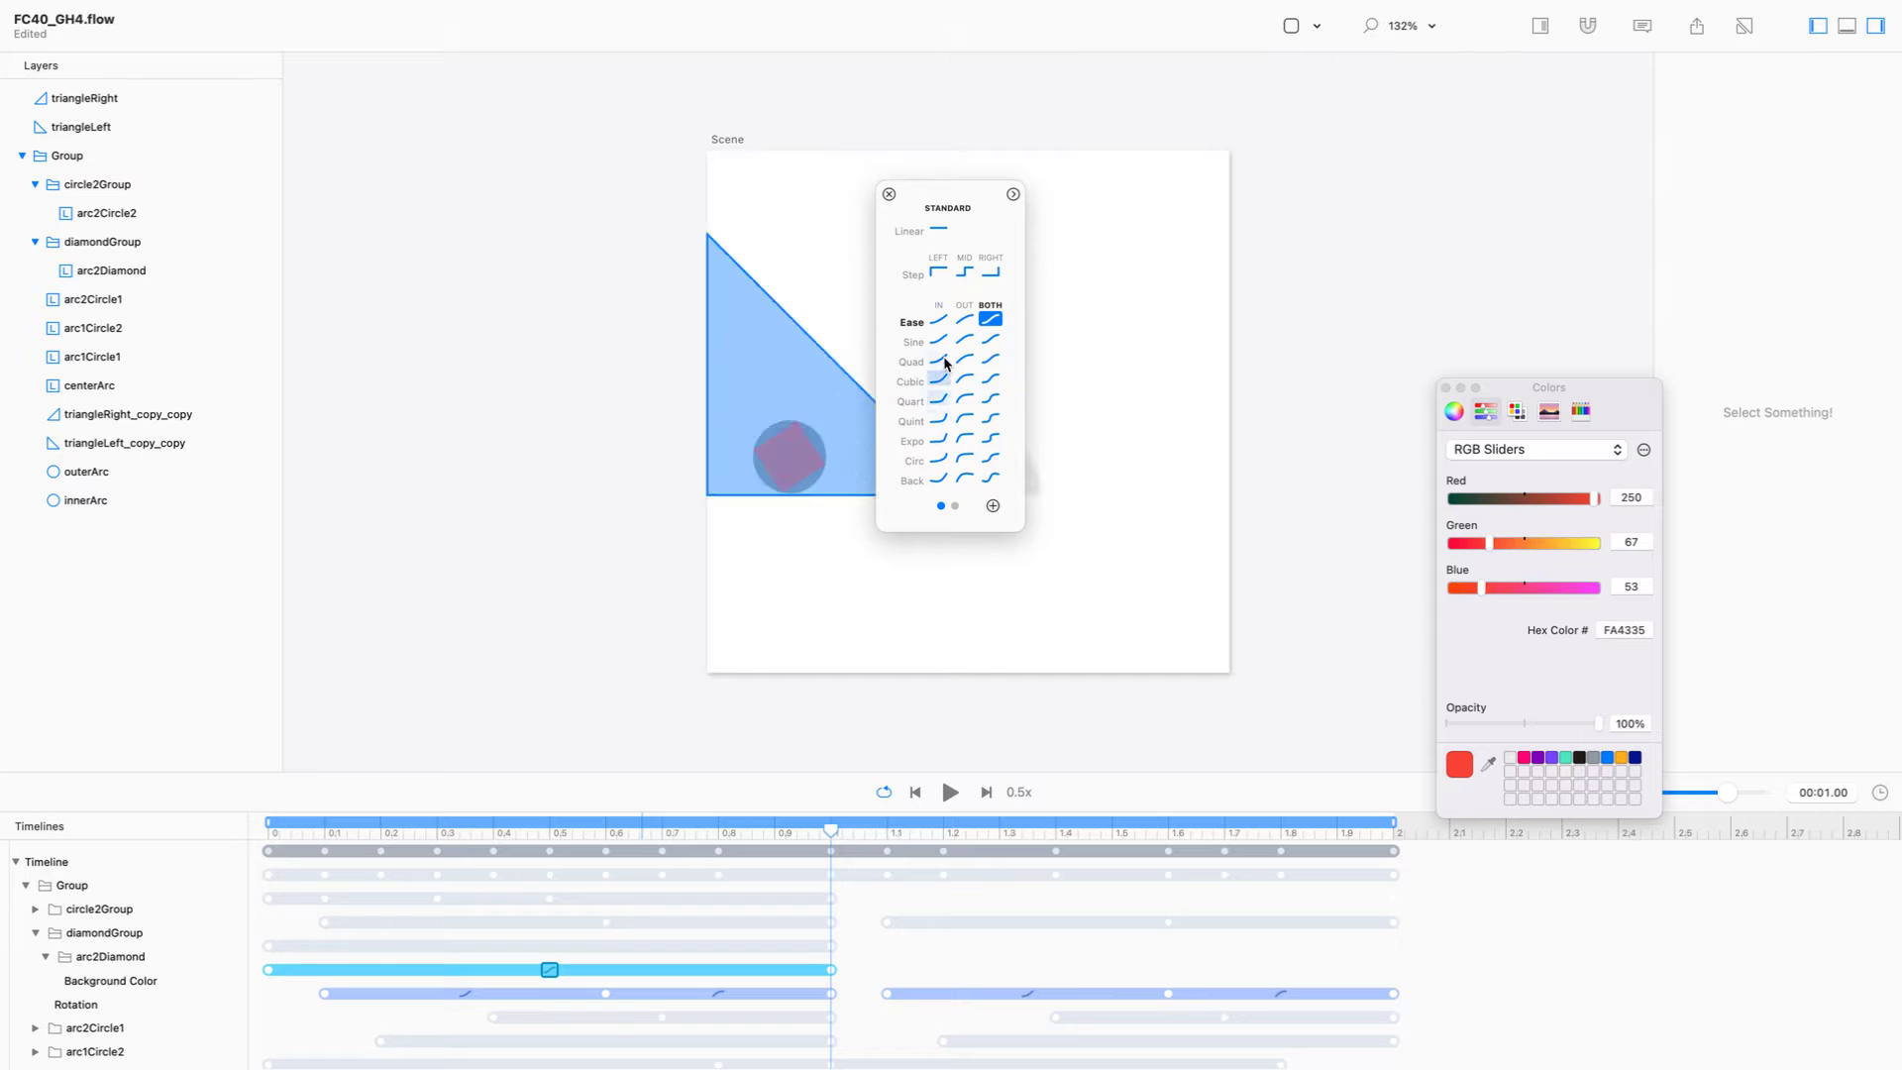
pyautogui.click(991, 271)
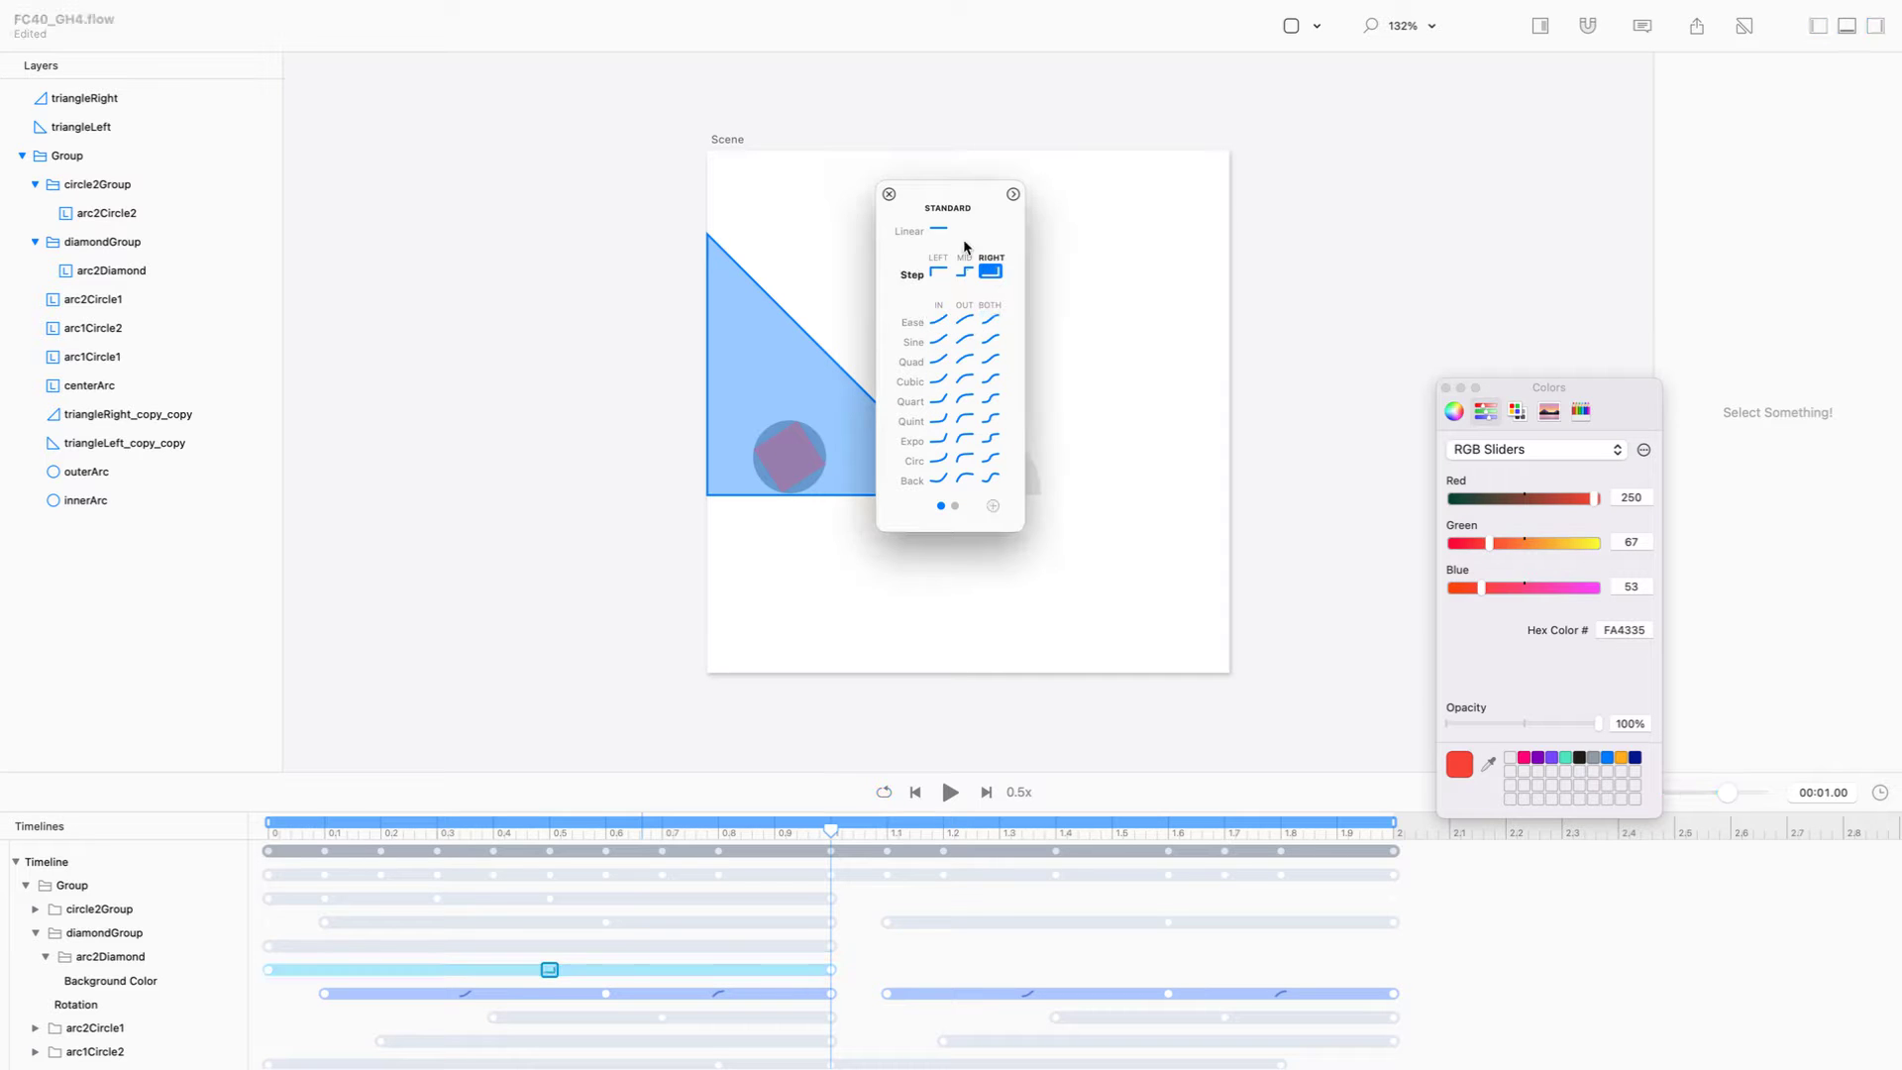
pyautogui.click(888, 195)
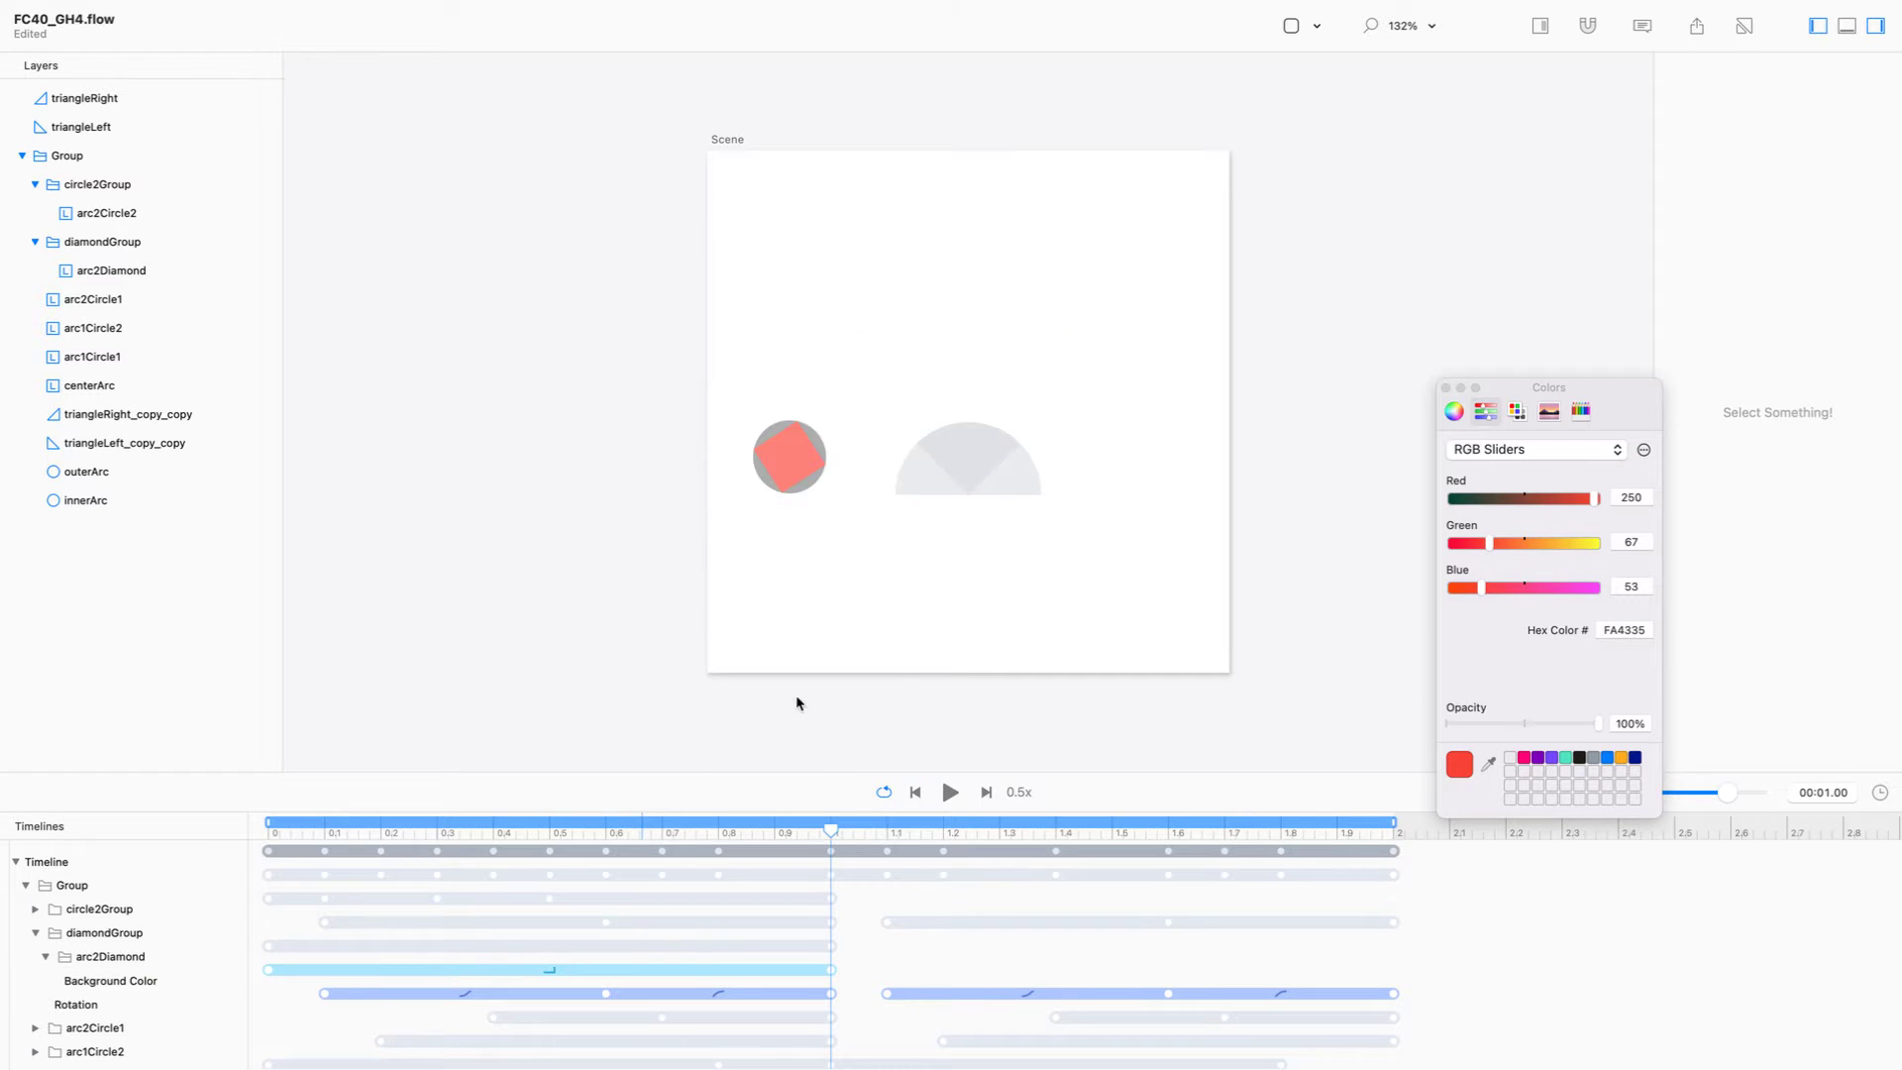
# Move the playhead to 2 seconds and rename the Group layer as Background.
pyautogui.moveTo(831, 825); pyautogui.dragTo(1548, 935)
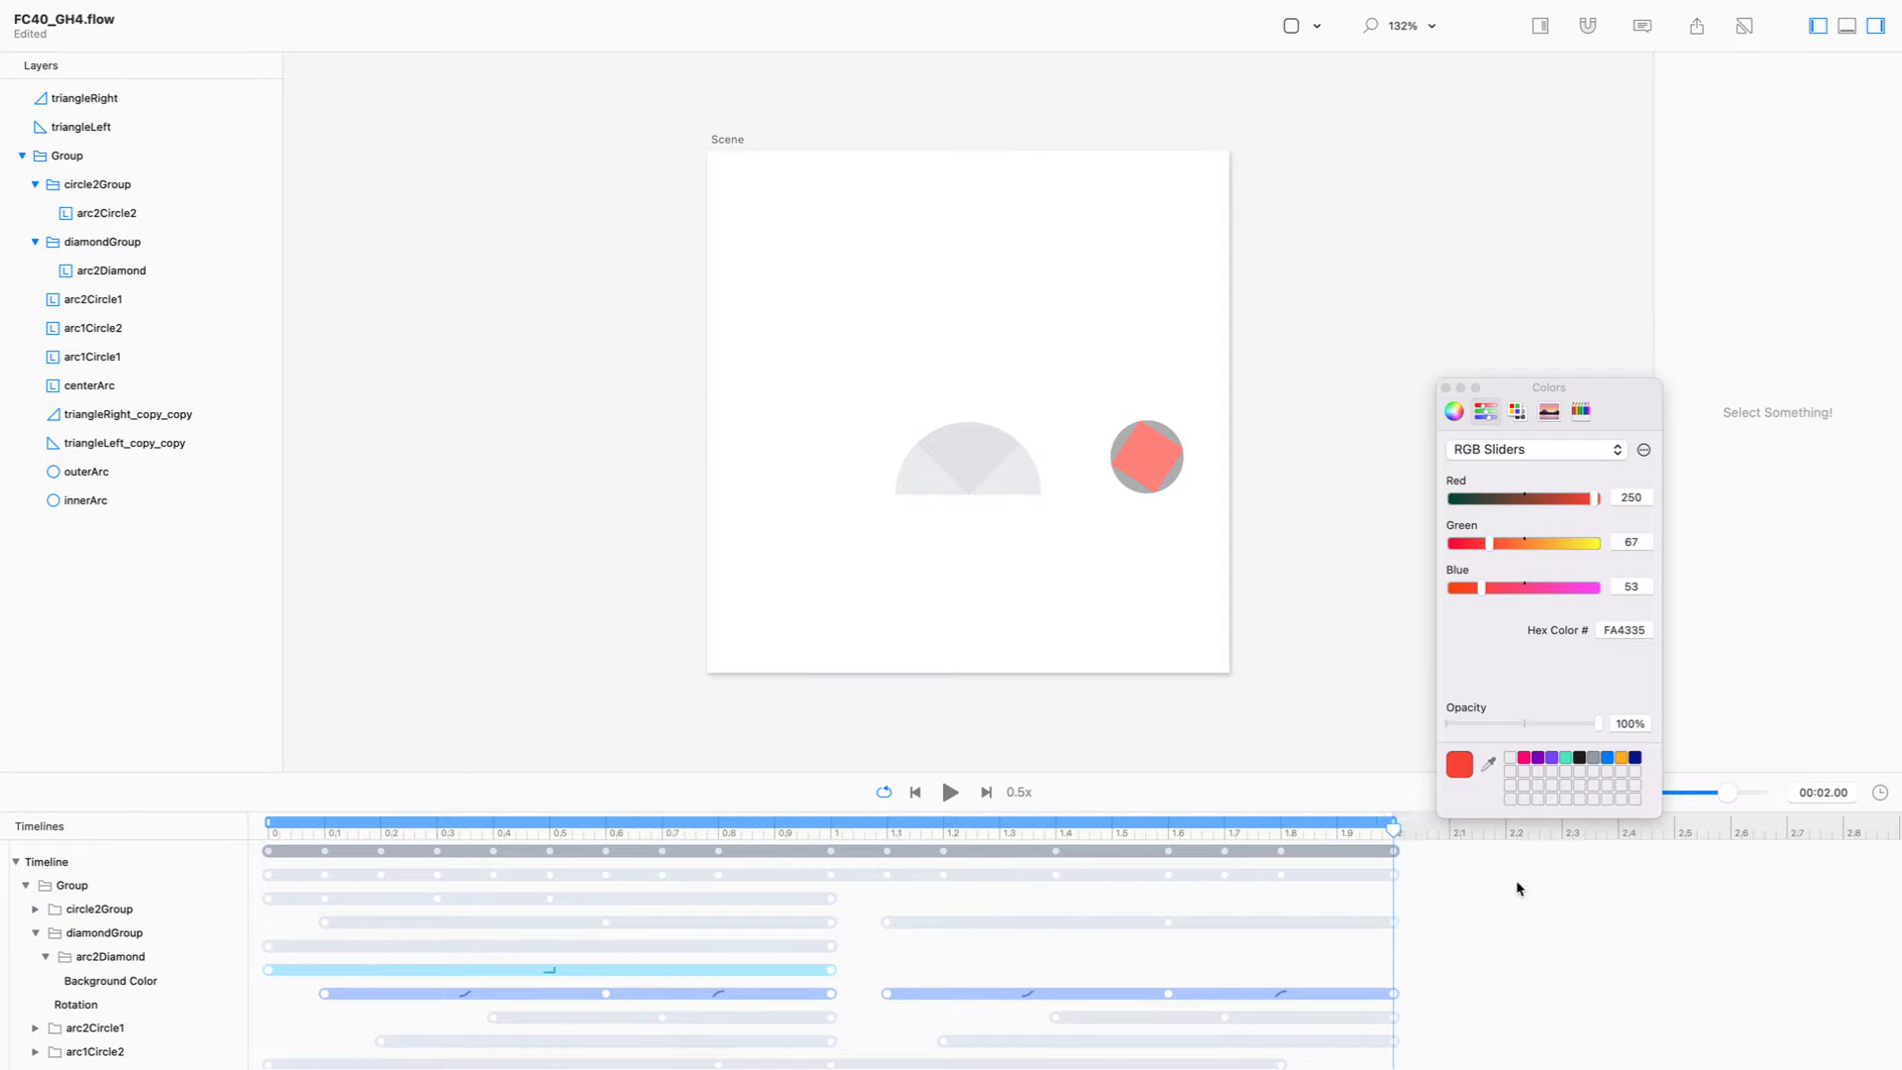
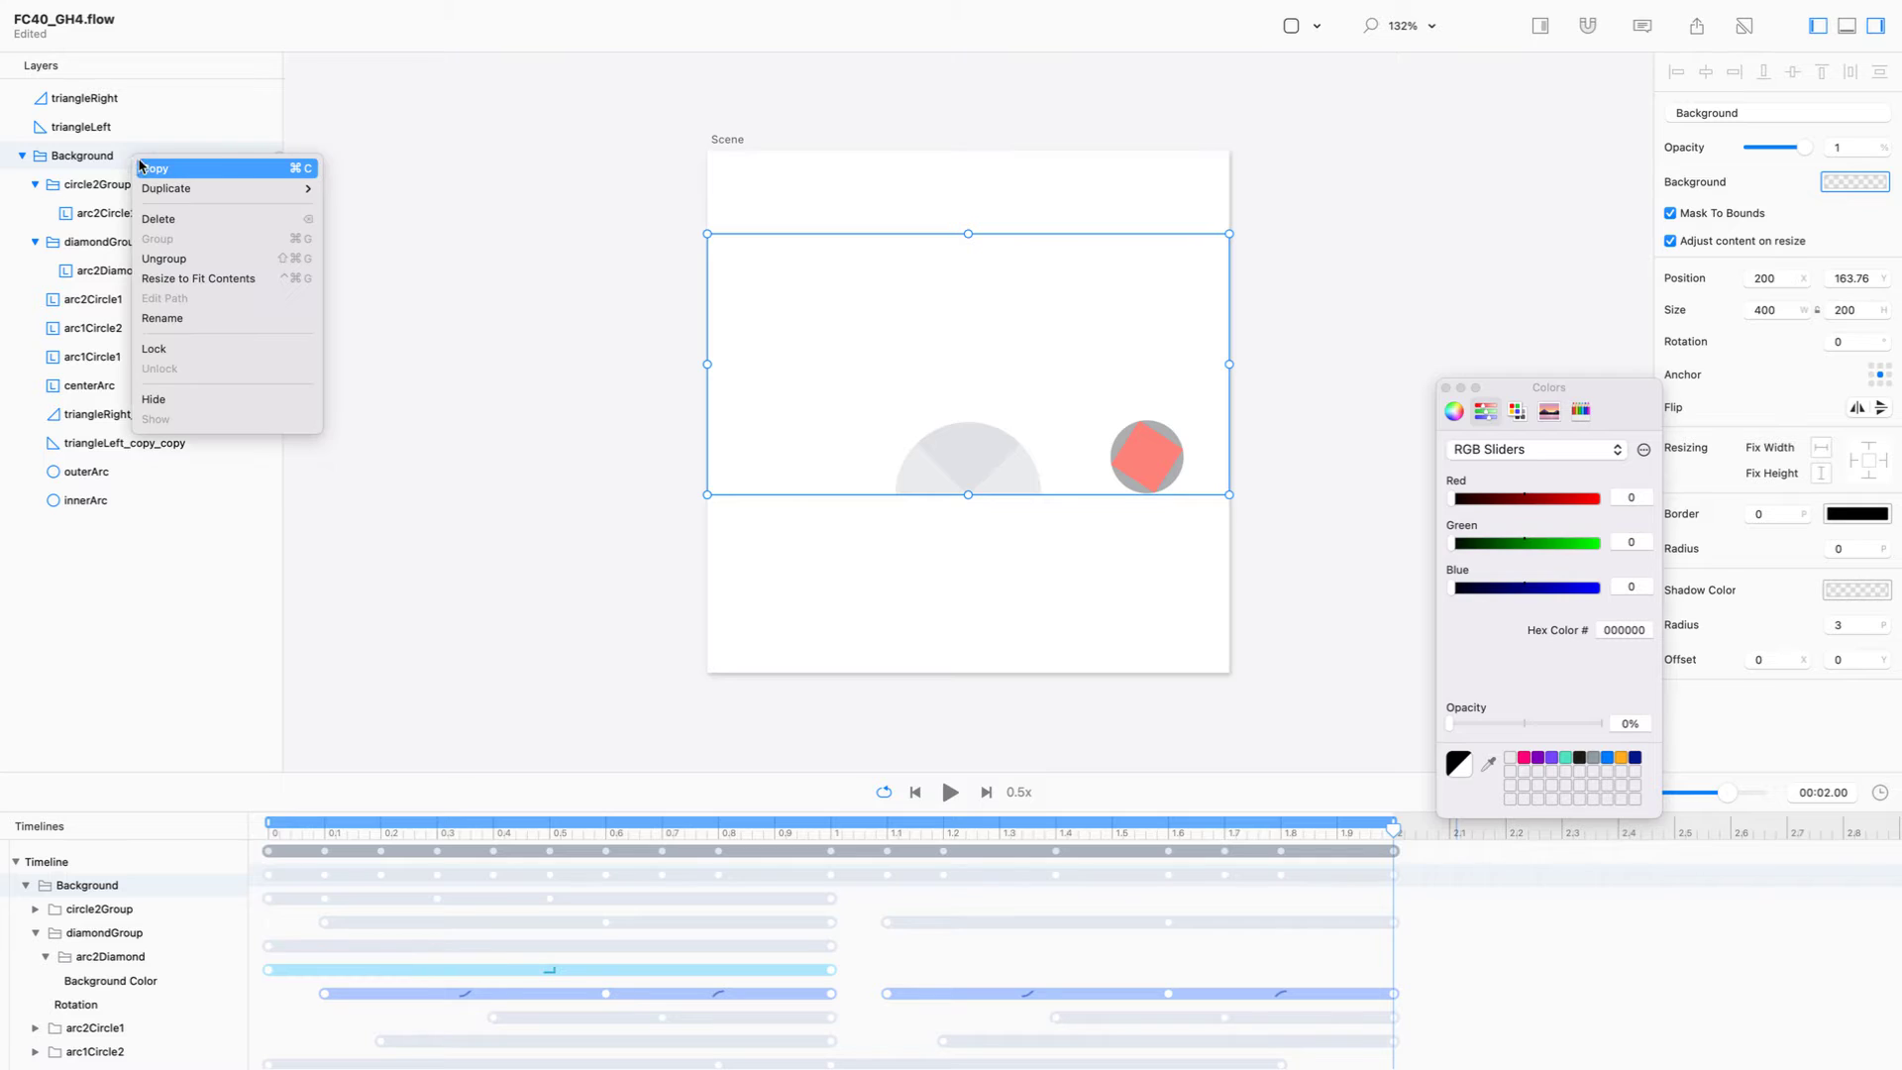
pyautogui.click(168, 169)
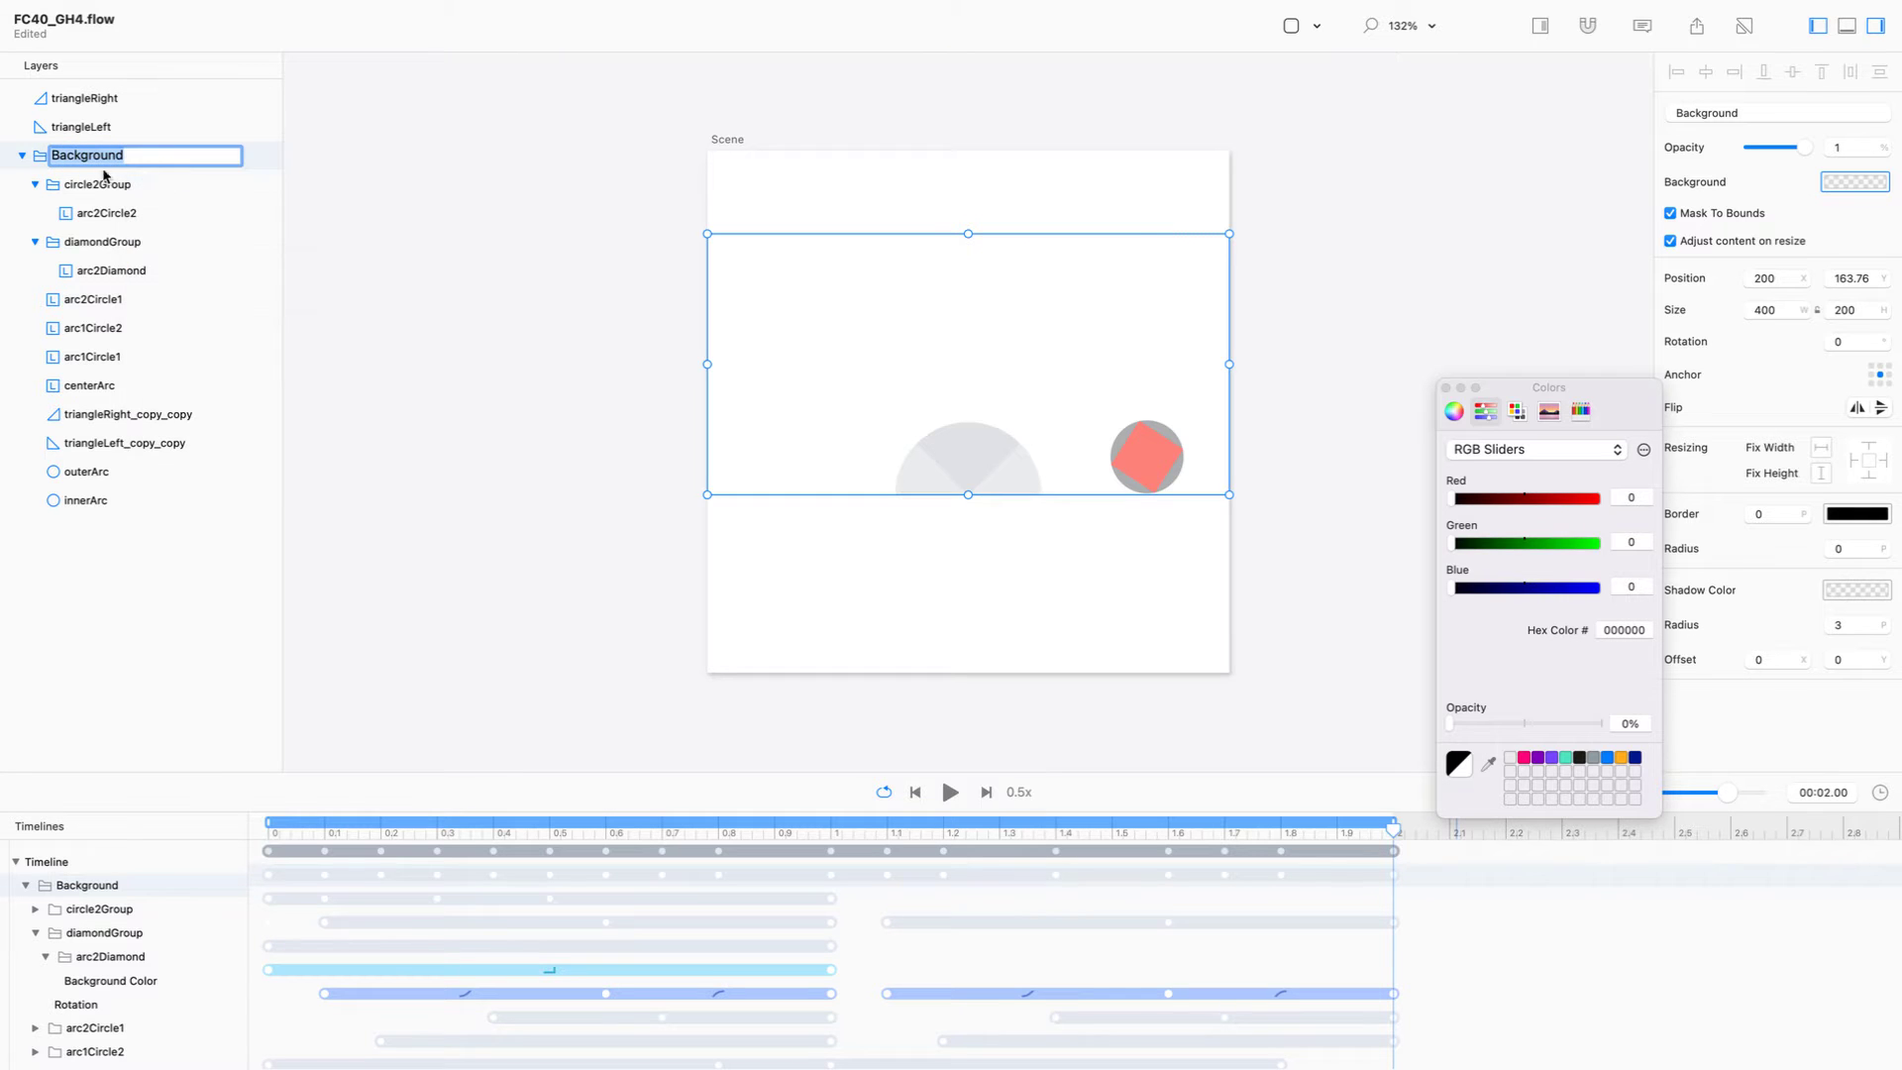
pyautogui.click(107, 184)
pyautogui.click(46, 161)
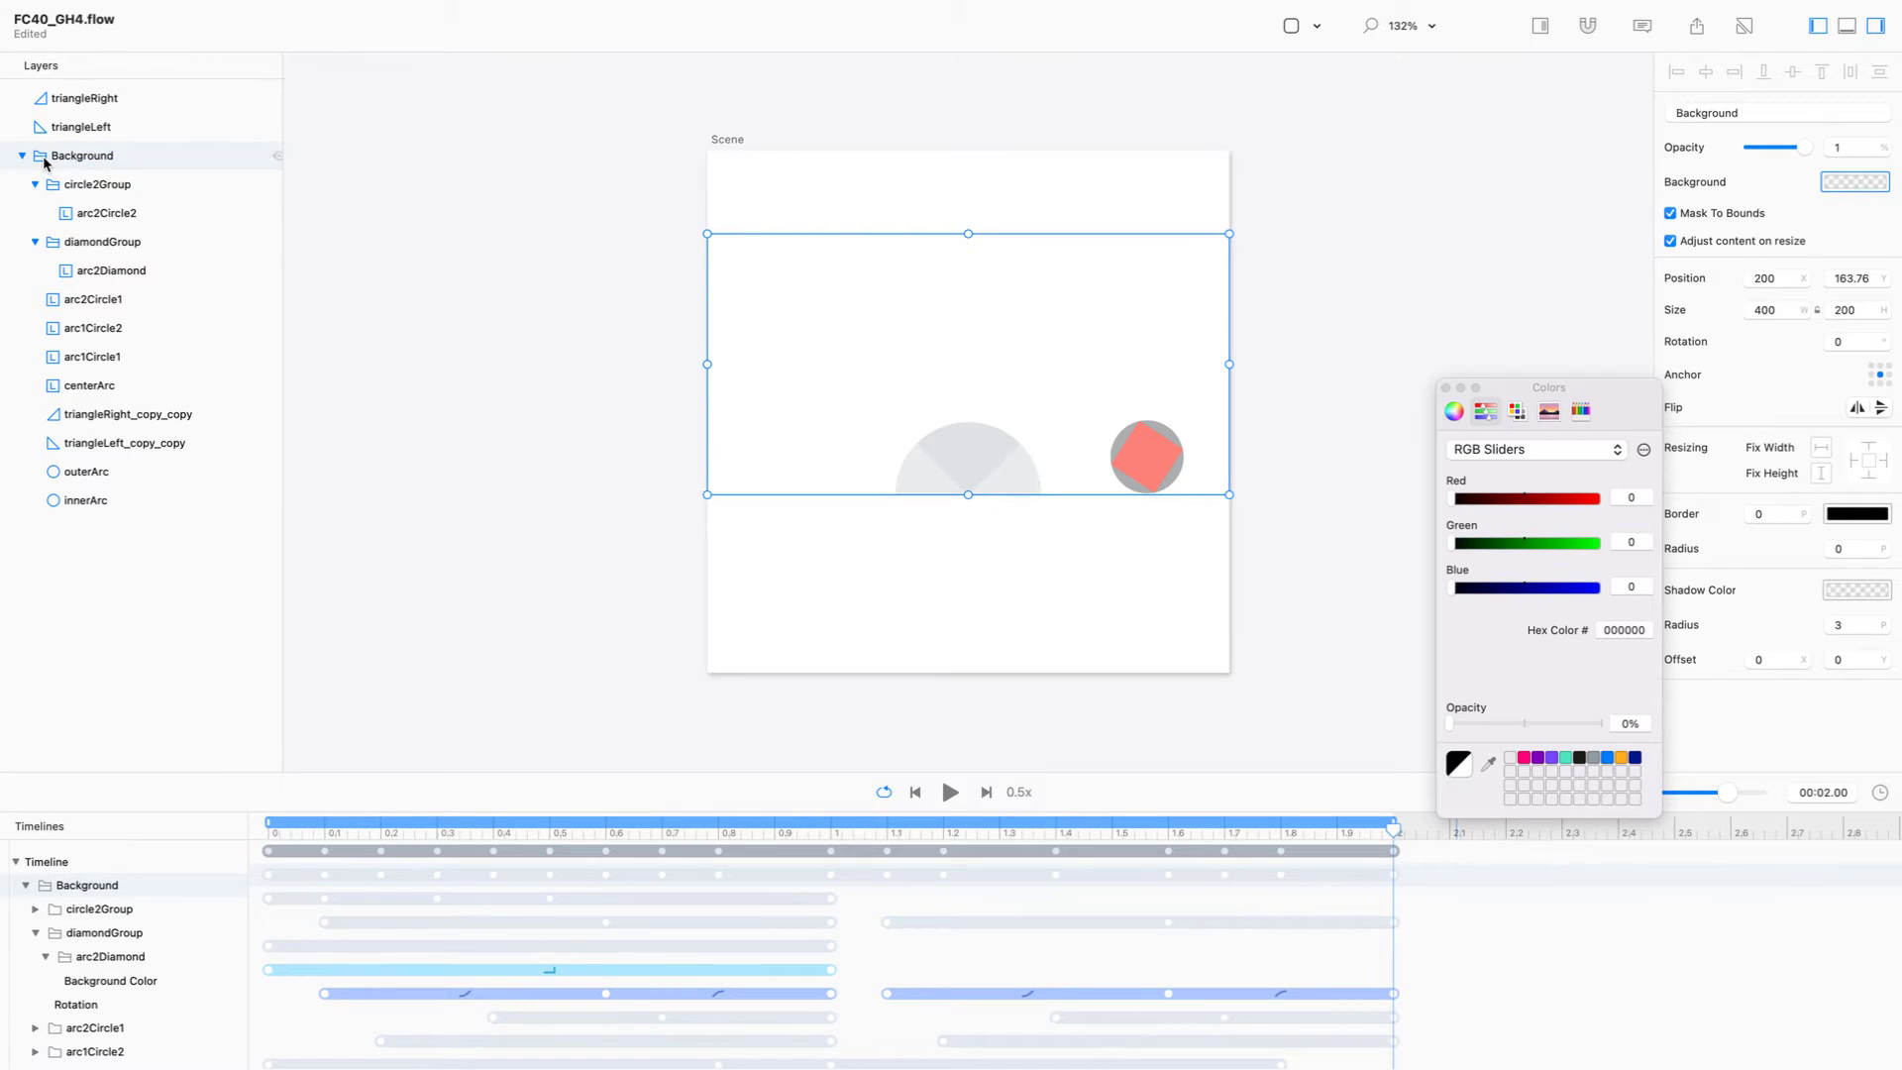
# Duplicate the Background group in place together with its keyvalues.
pyautogui.rightClick(46, 162)
pyautogui.moveTo(81, 188)
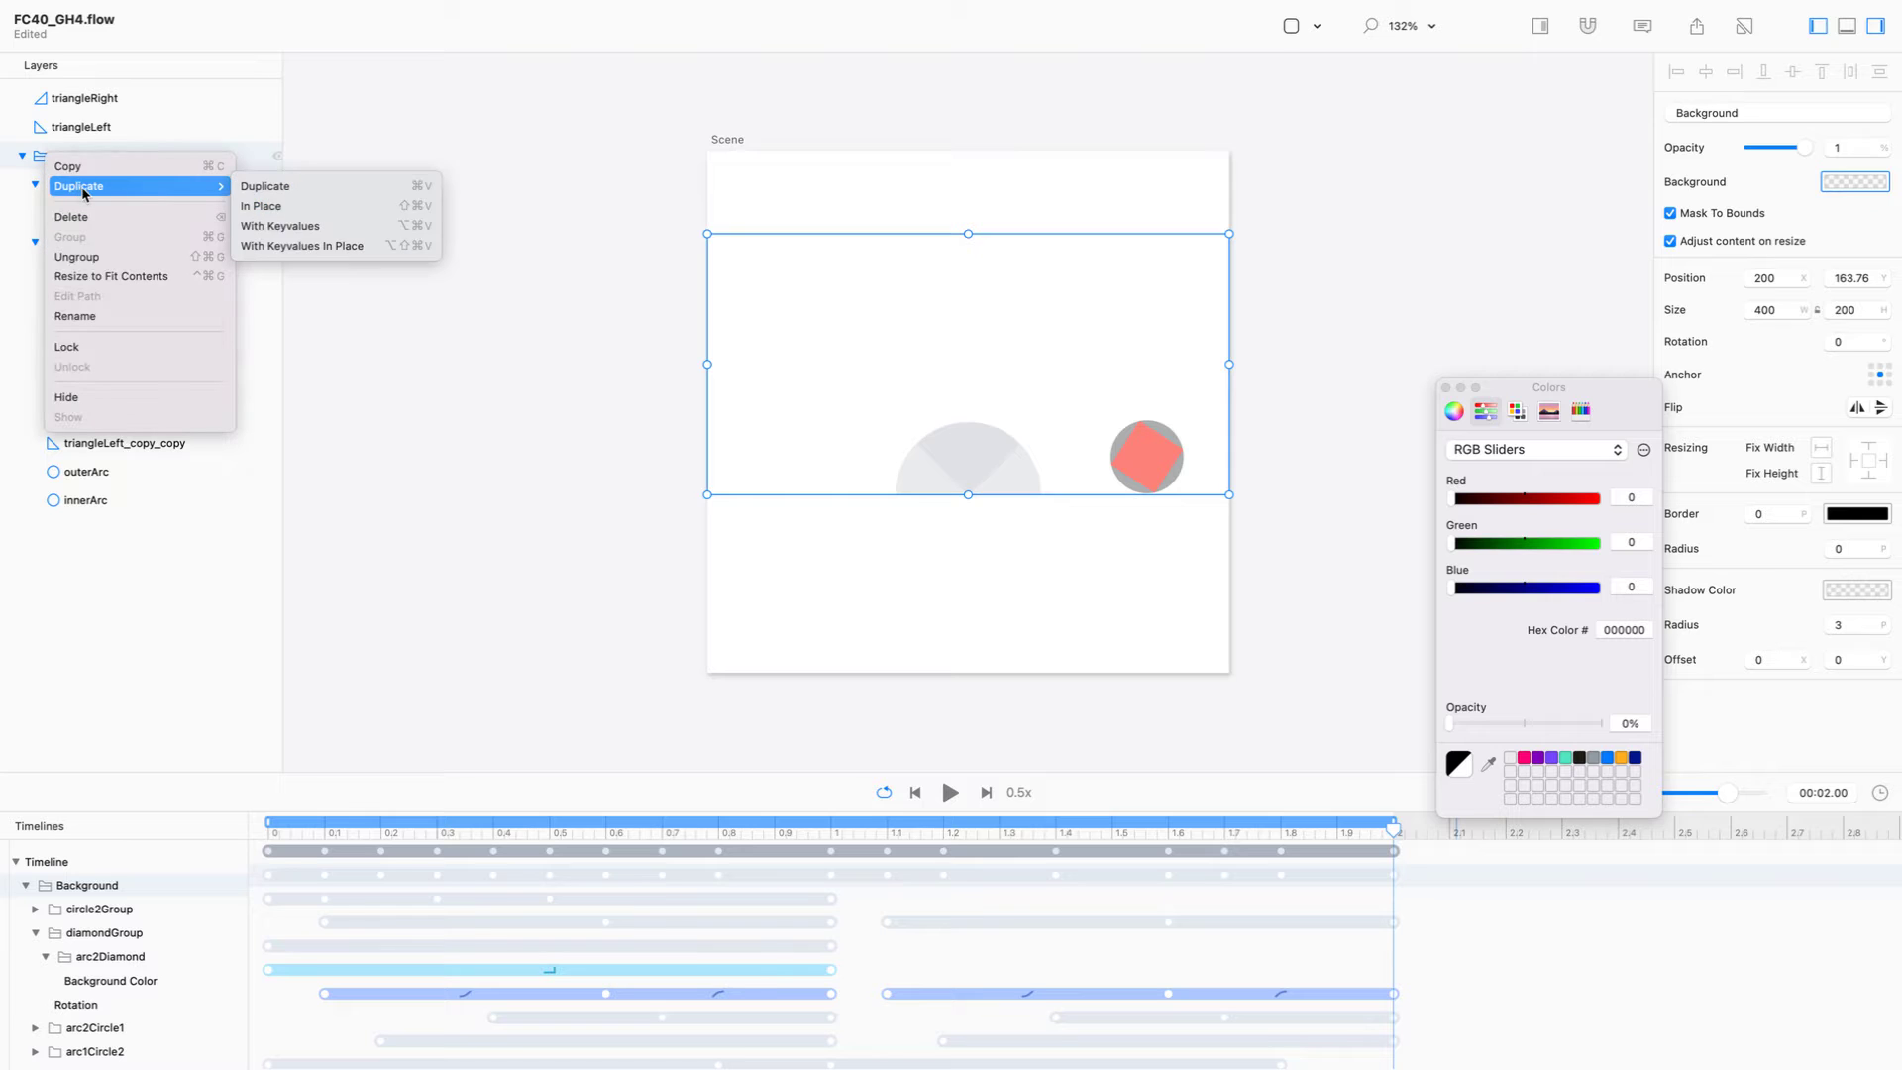
pyautogui.click(275, 247)
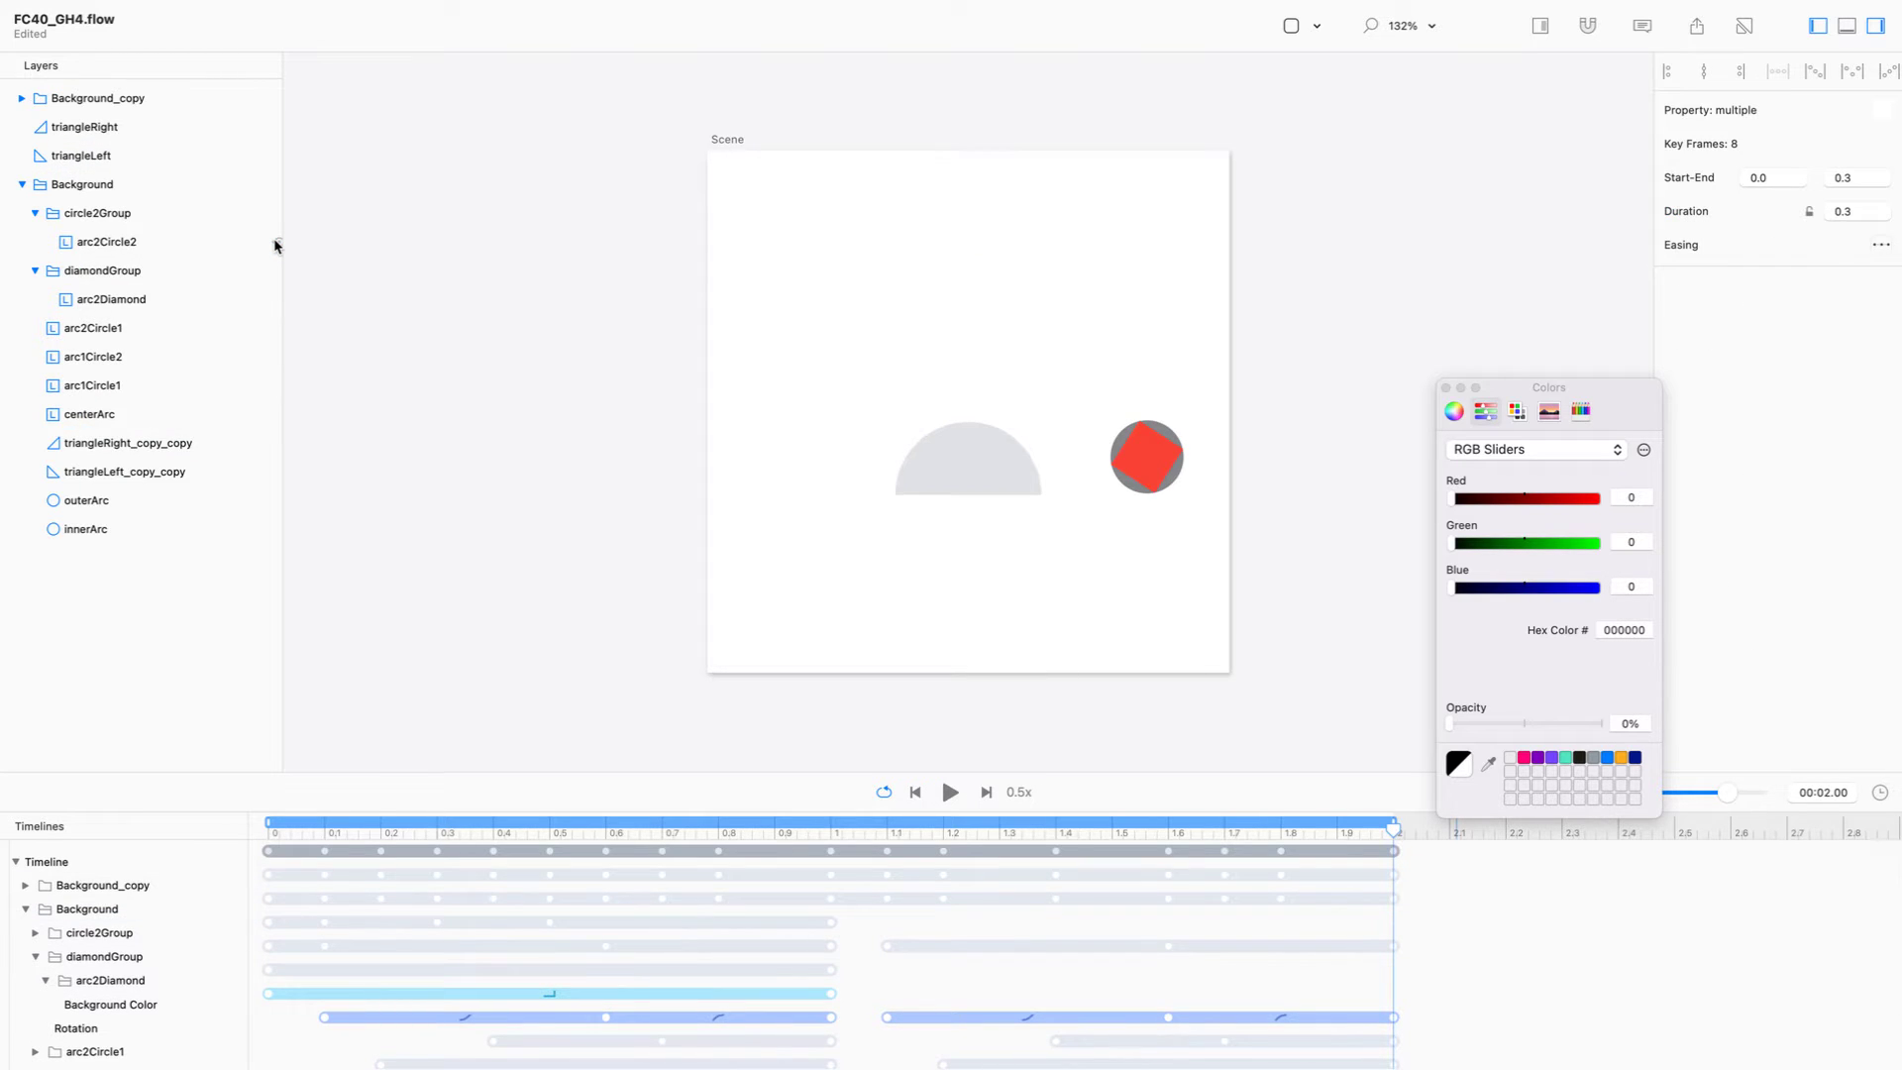
# Rename the duplicated Background_copy group as Foreground, keeping it at the head of the layer list.
pyautogui.click(86, 97)
pyautogui.doubleClick(86, 97)
pyautogui.write('For')
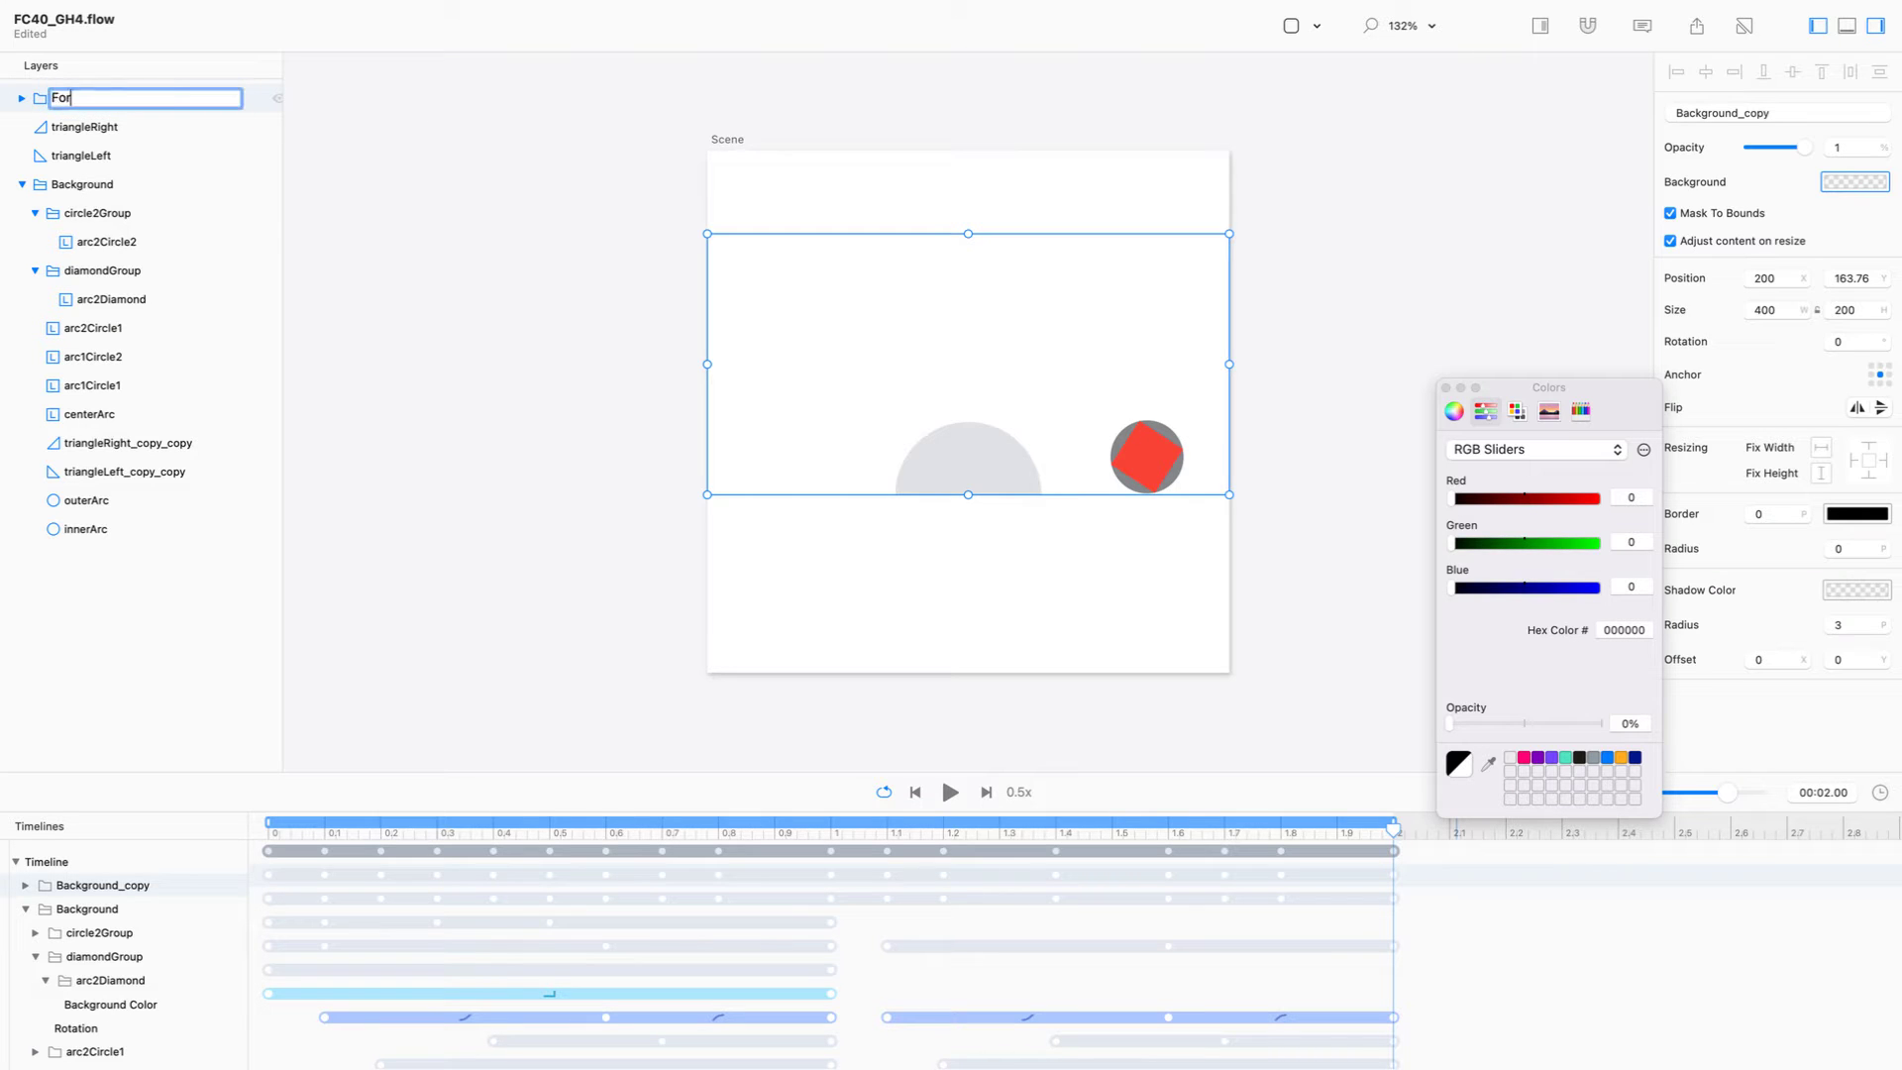
pyautogui.write('egroupnd')
pyautogui.press('Return')
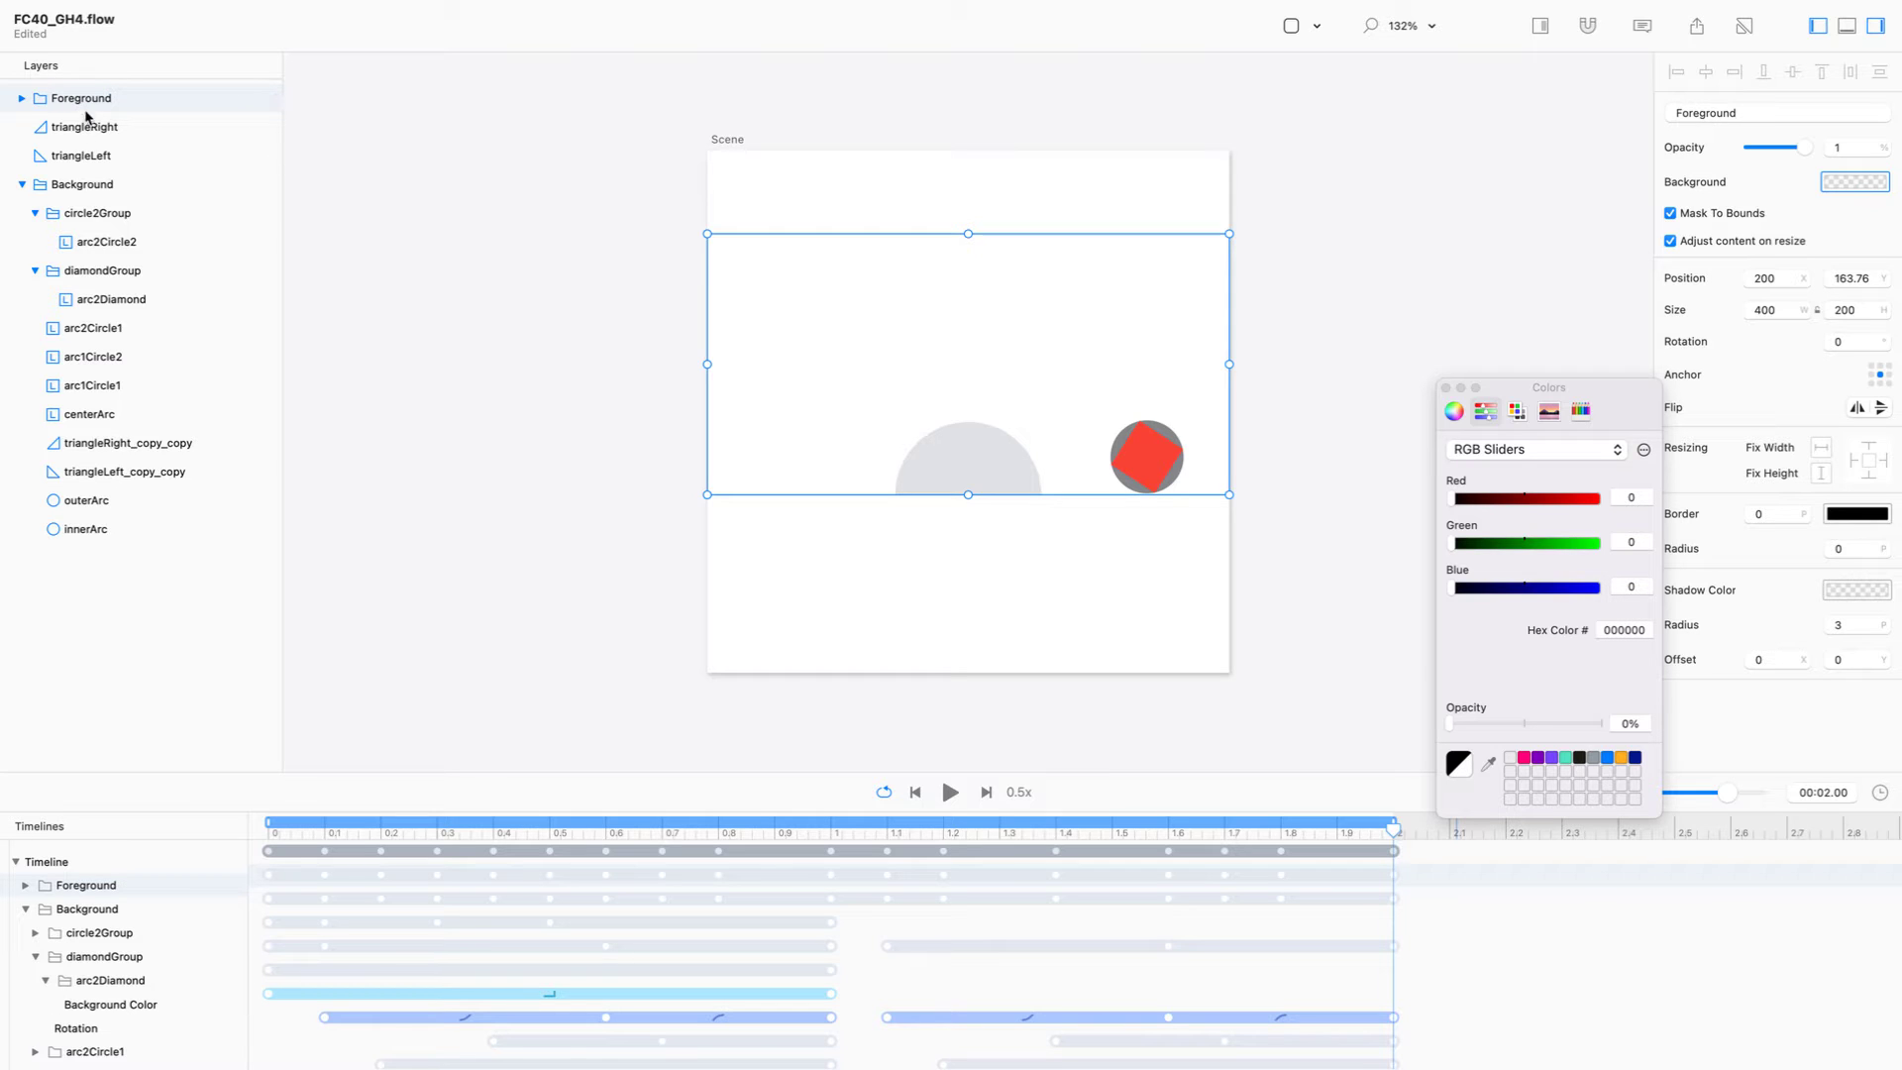
pyautogui.moveTo(84, 99); pyautogui.dragTo(74, 169)
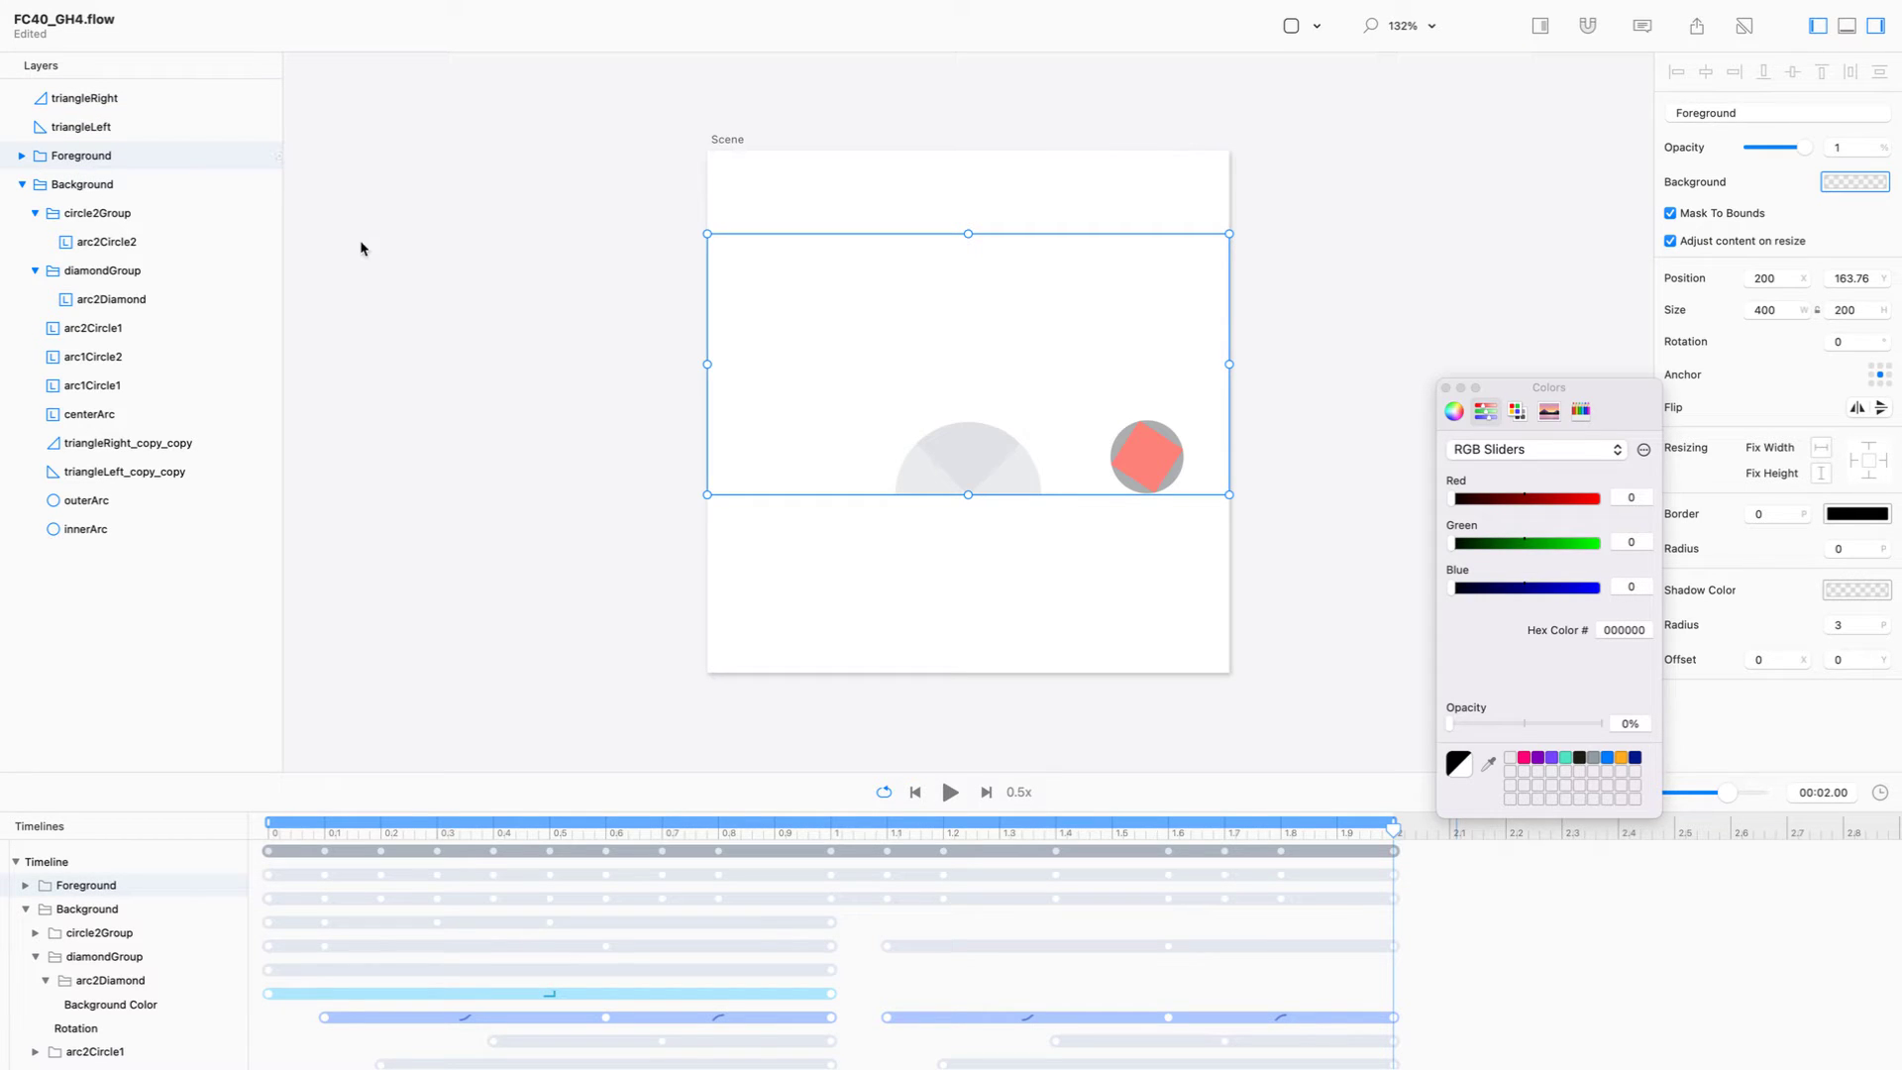
pyautogui.press('super+z')
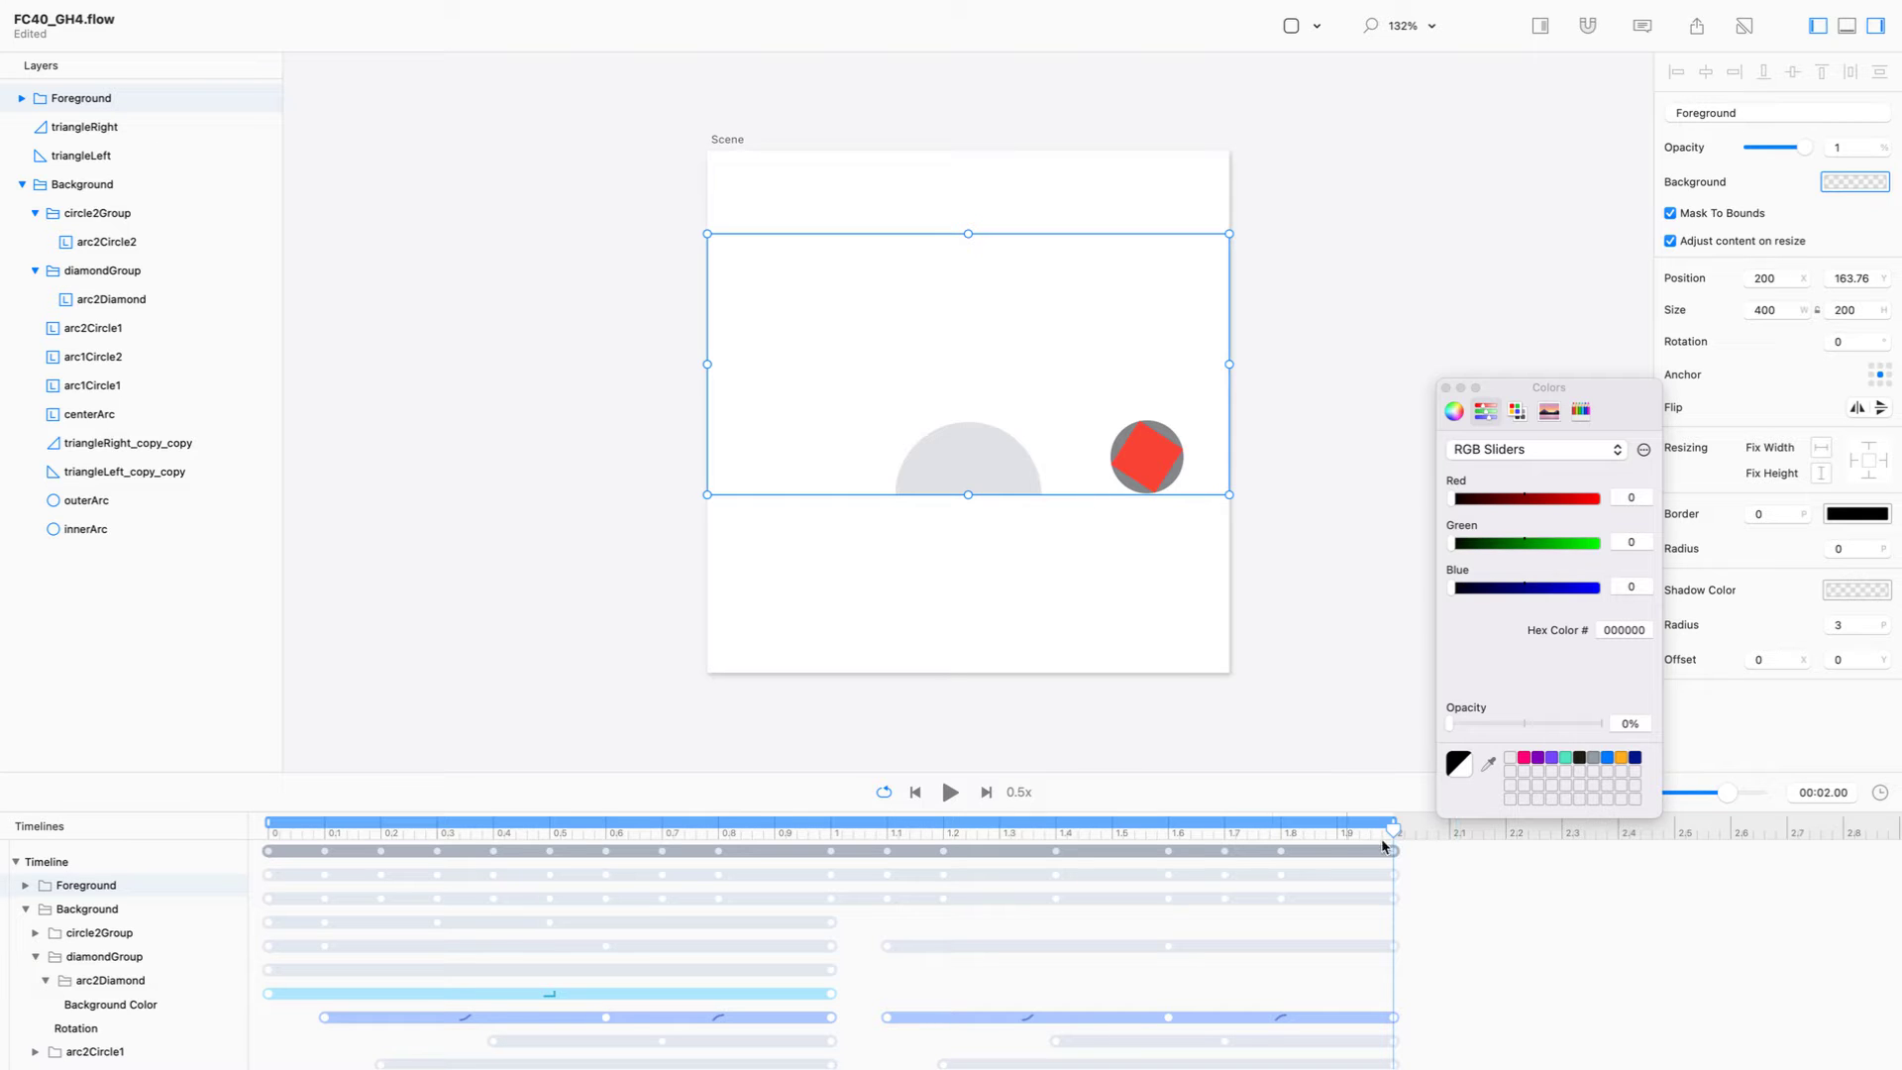
# Return the playhead to 0 seconds and expand the Foreground group along with its circle2Group and diamondGroup.
pyautogui.moveTo(1395, 830); pyautogui.dragTo(229, 637)
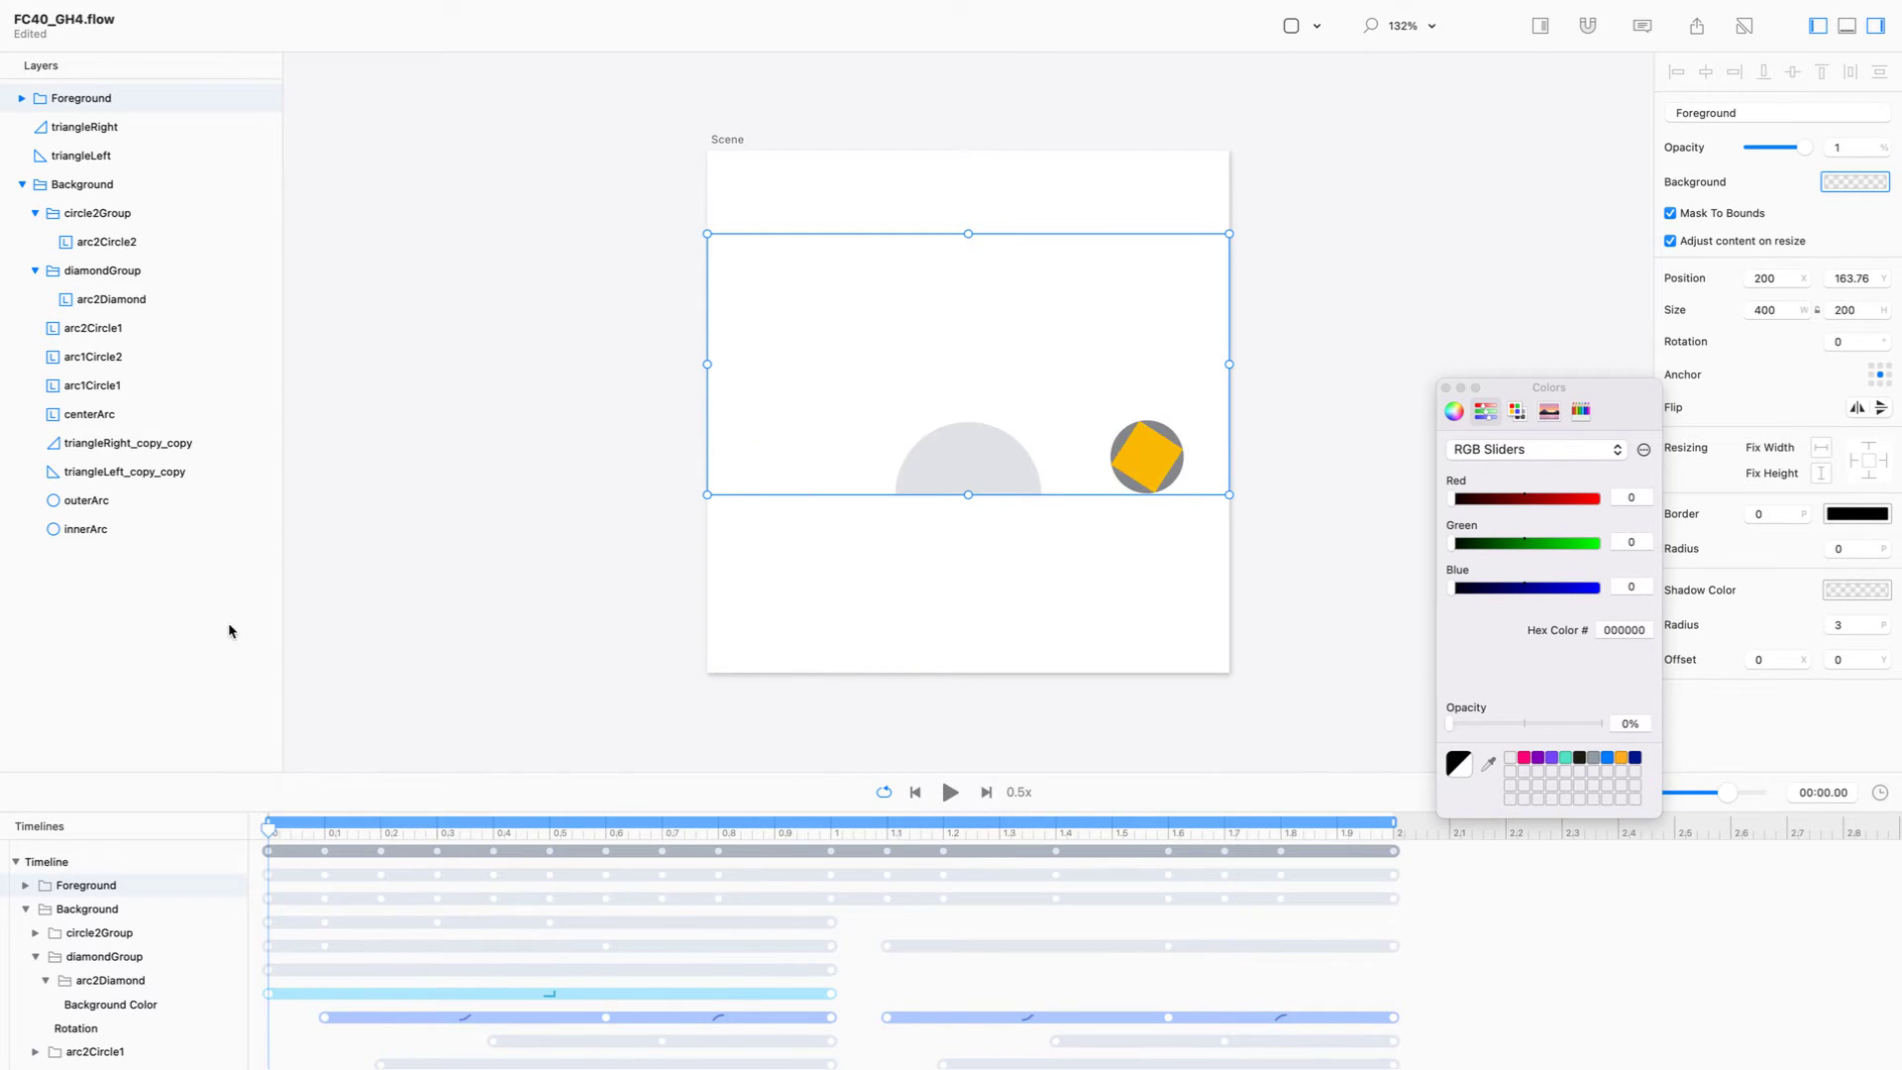
pyautogui.click(22, 99)
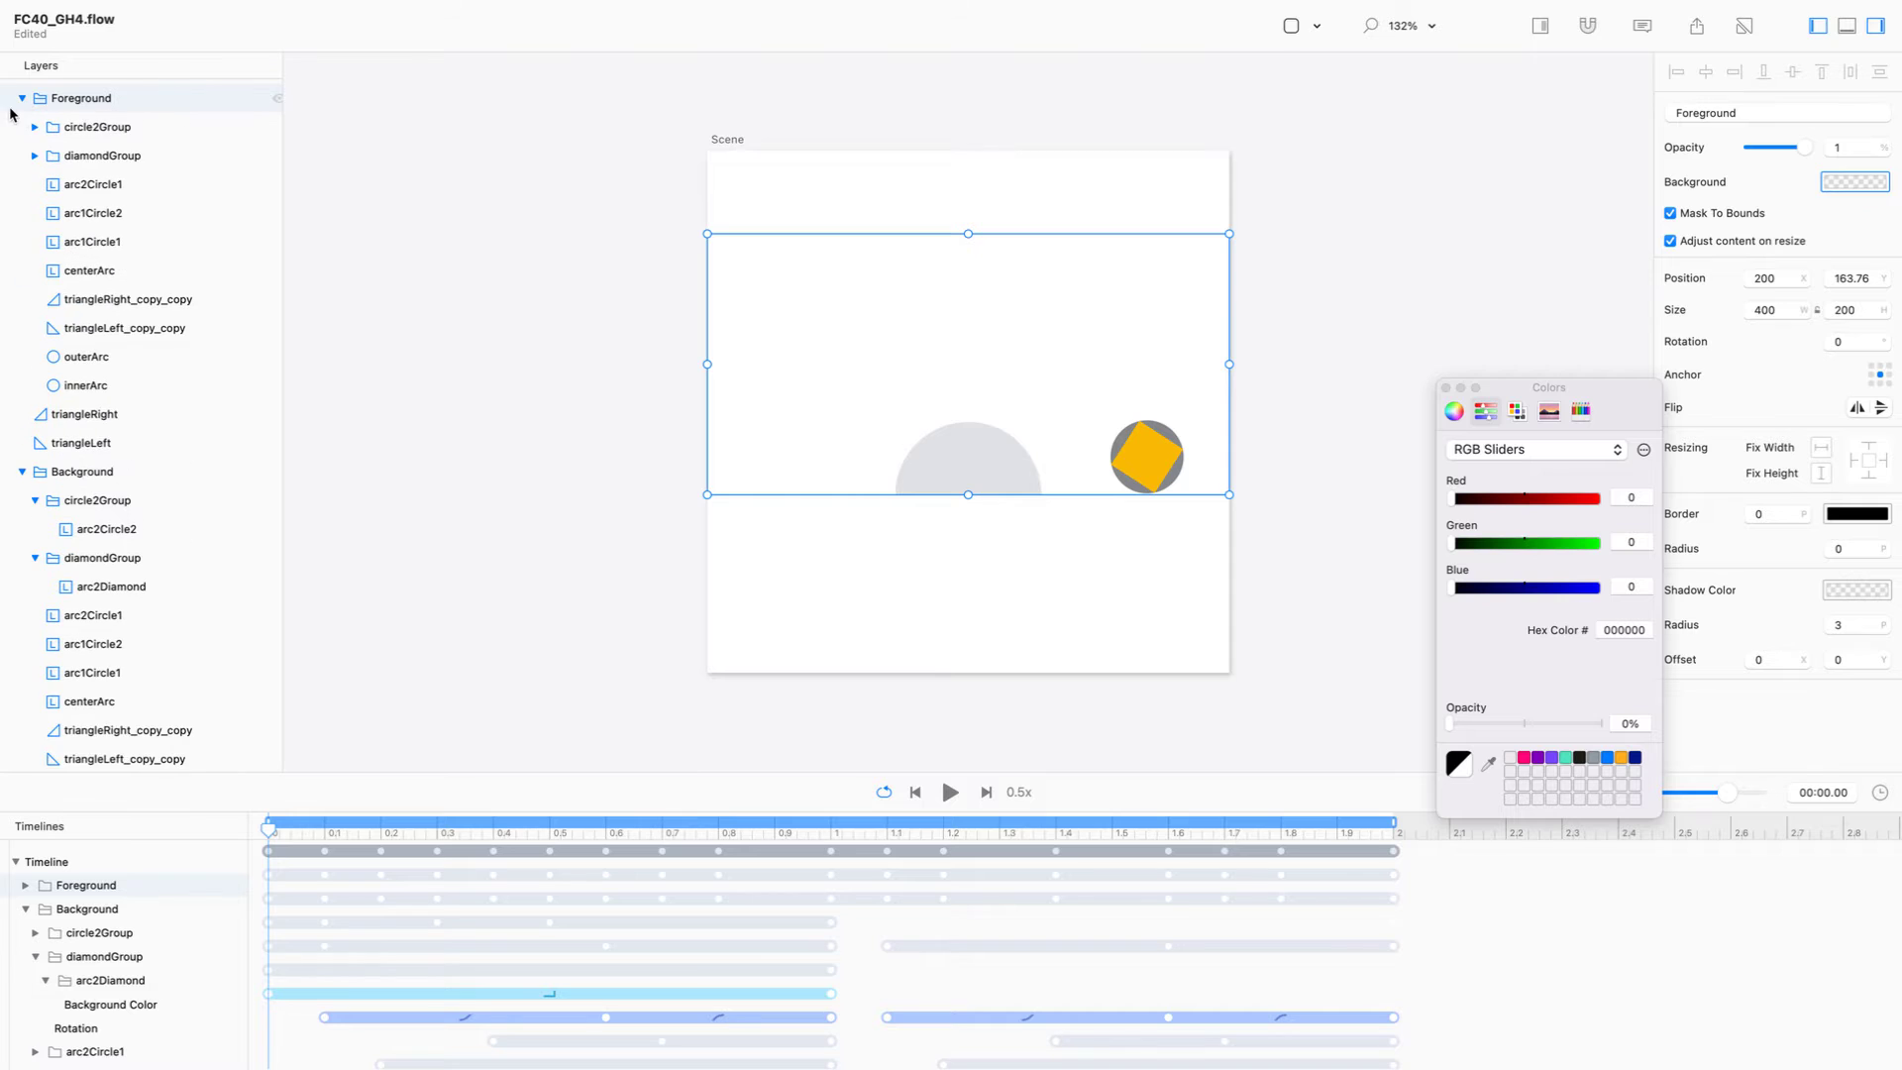
pyautogui.click(35, 128)
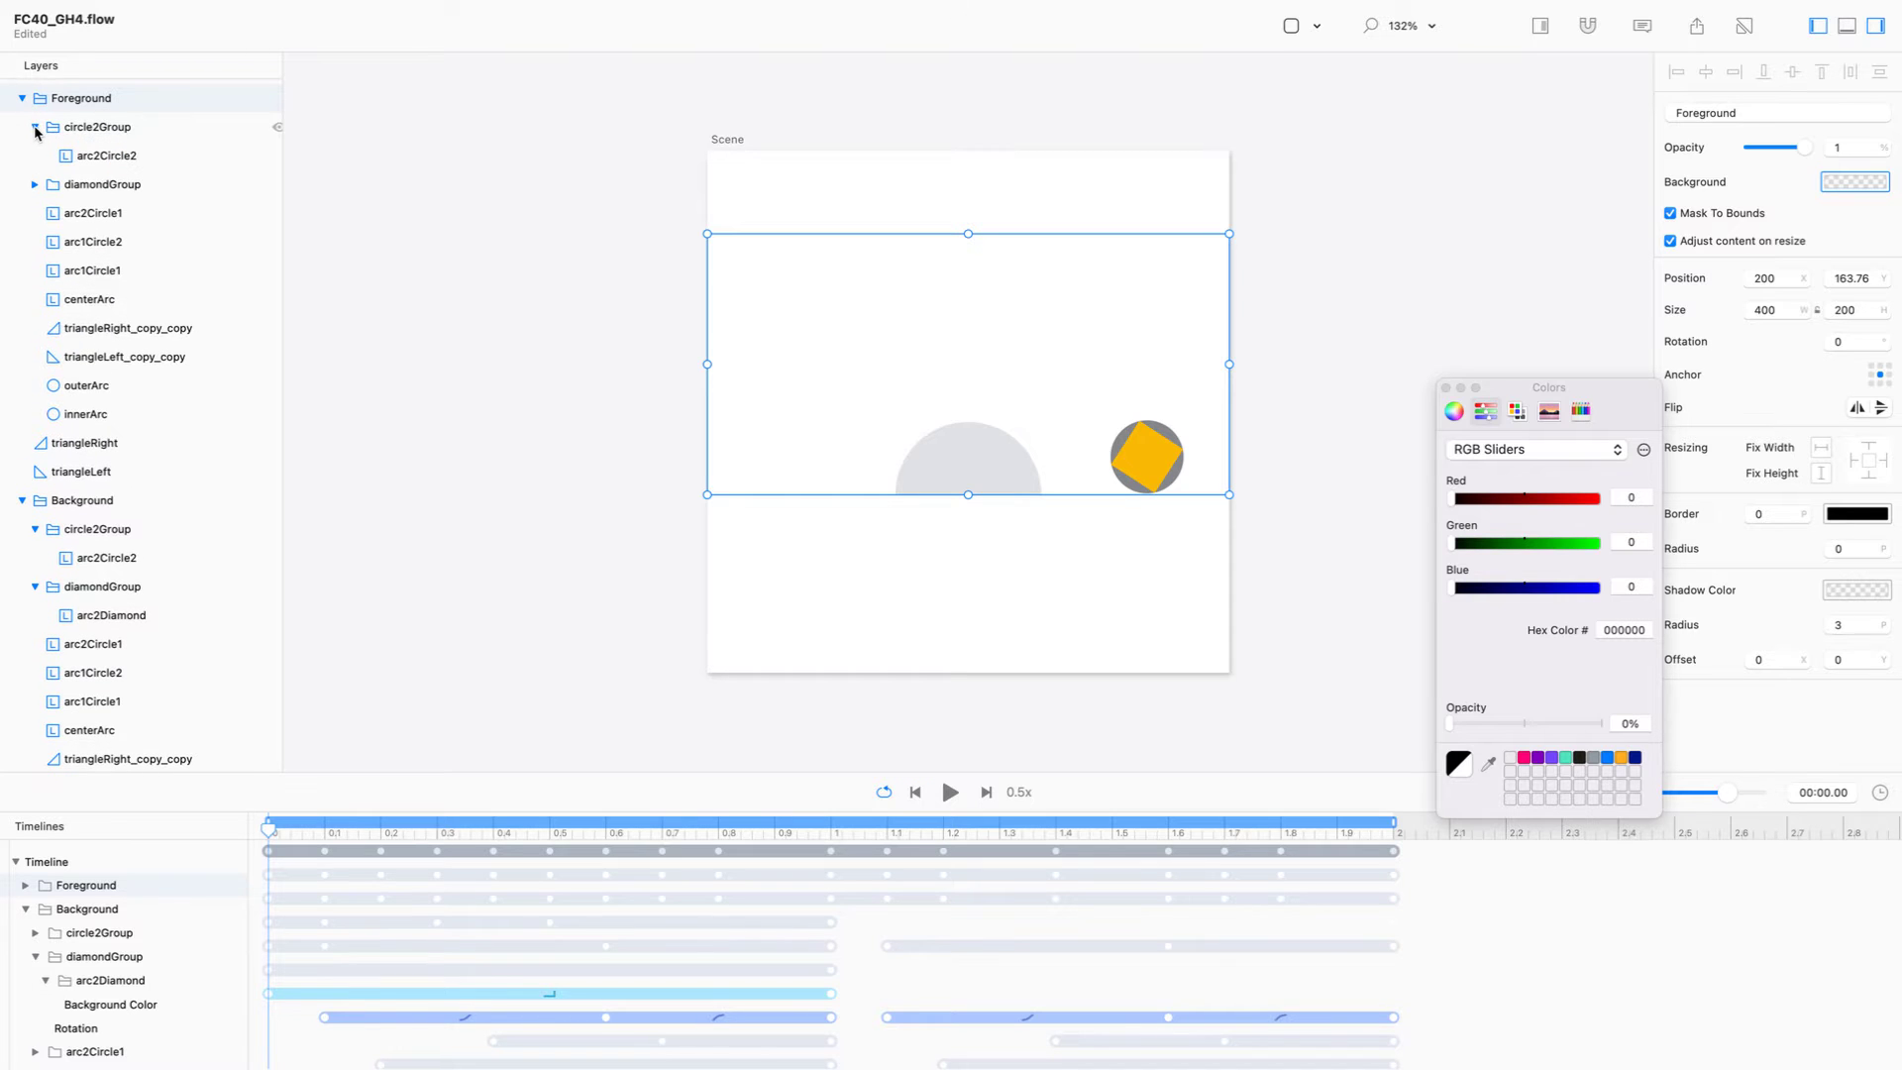
pyautogui.click(88, 135)
pyautogui.click(91, 155)
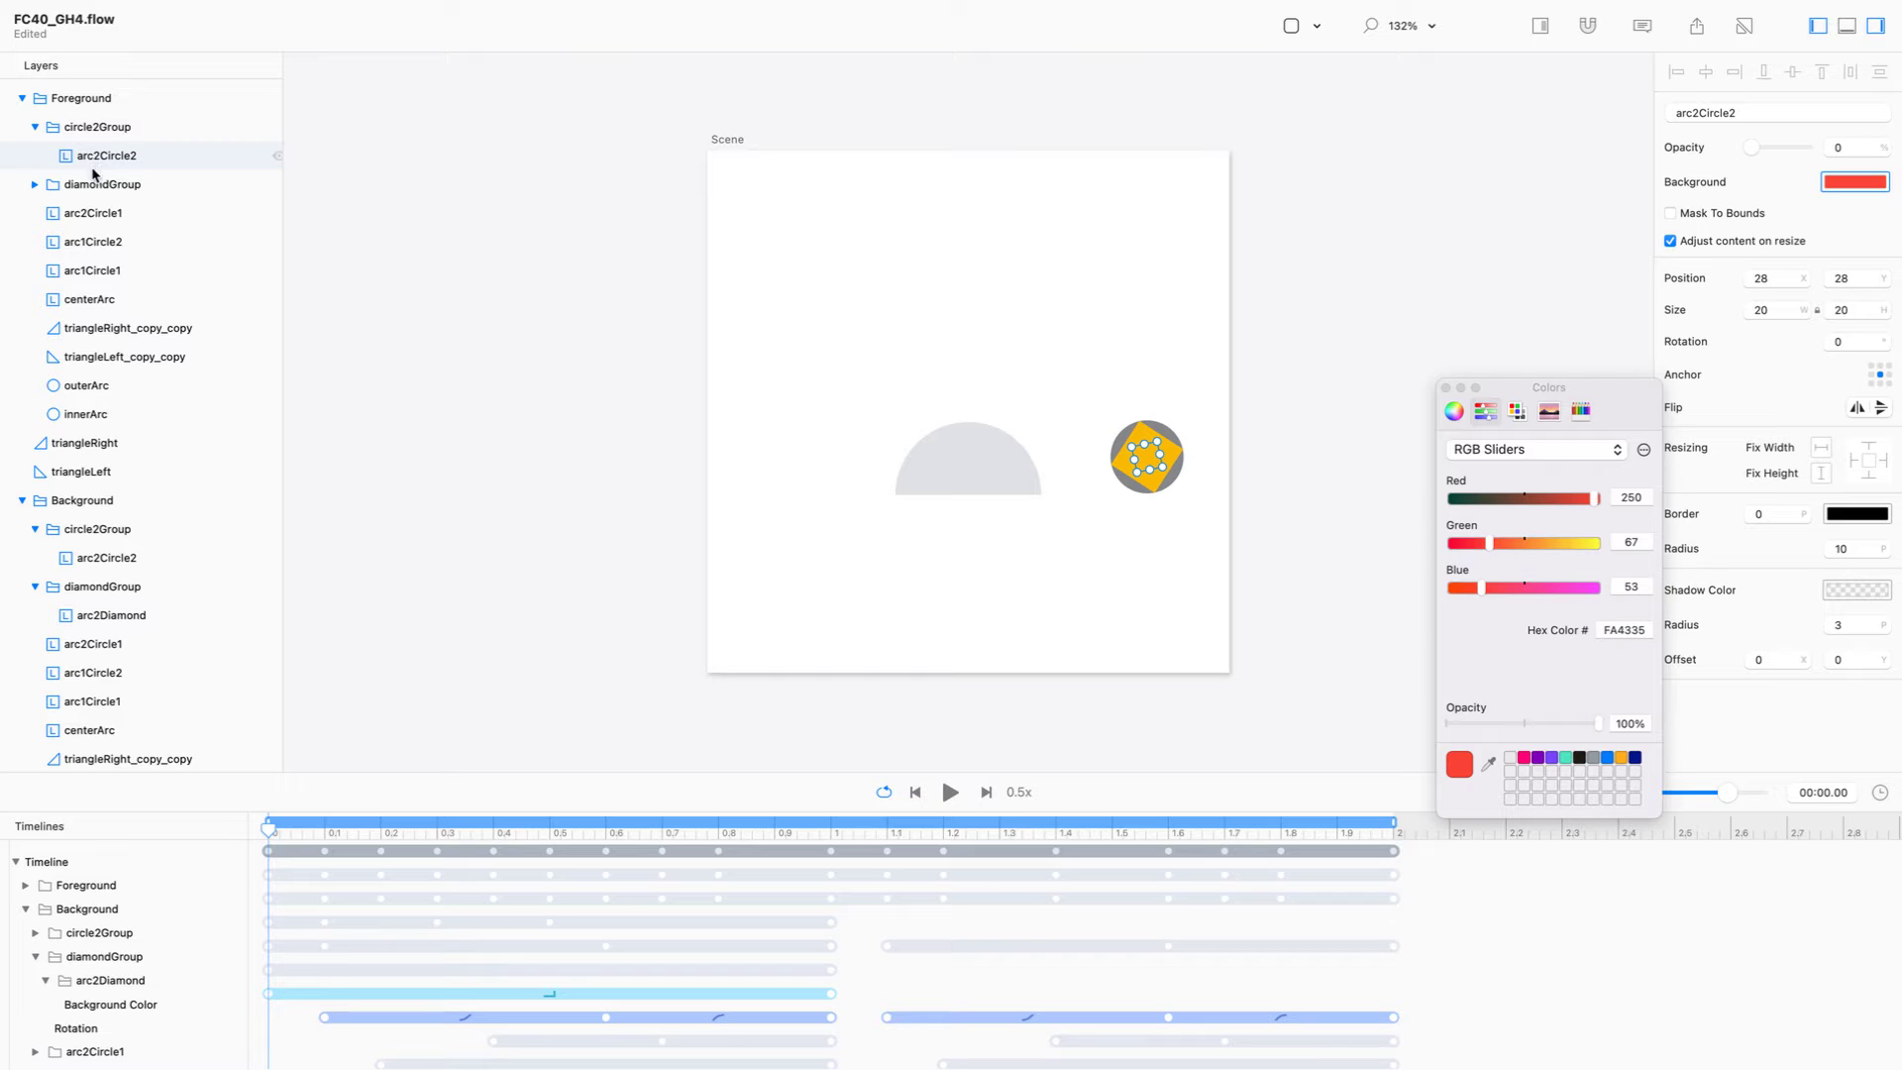
pyautogui.click(103, 188)
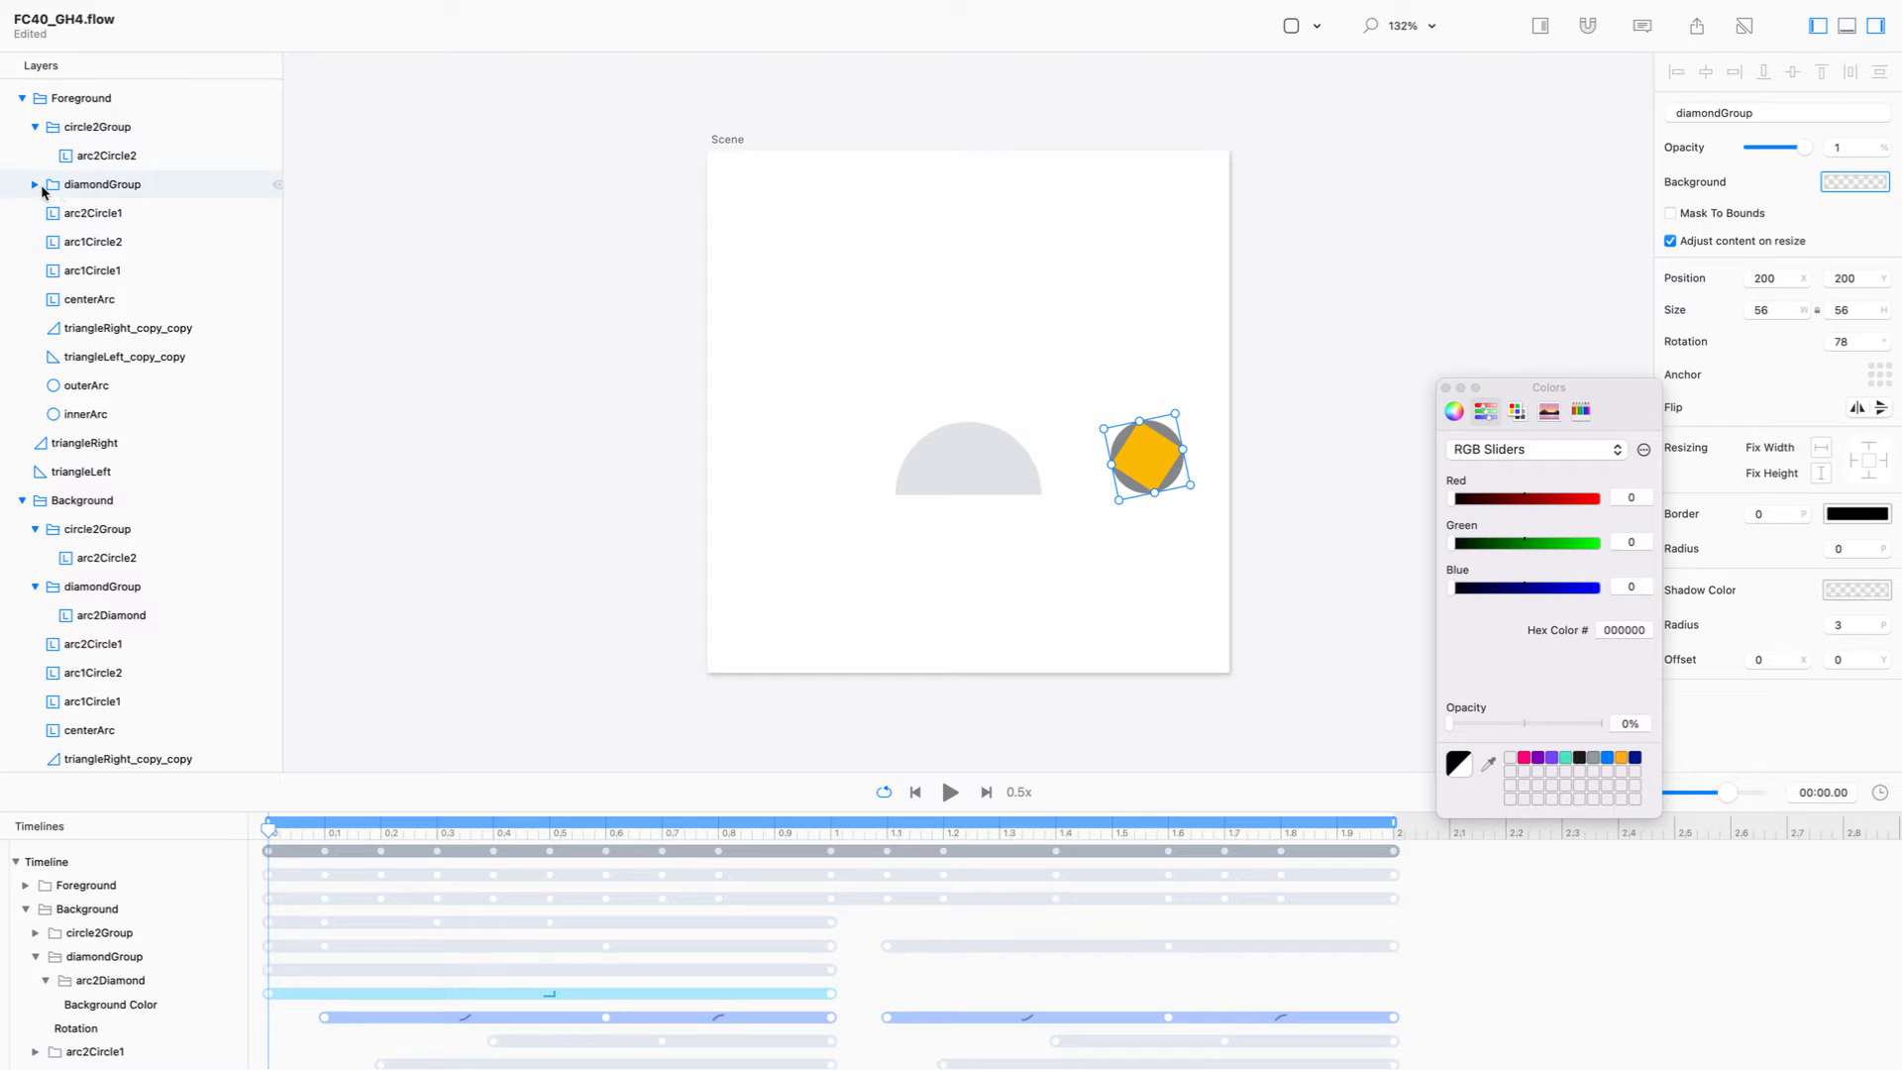
pyautogui.click(34, 185)
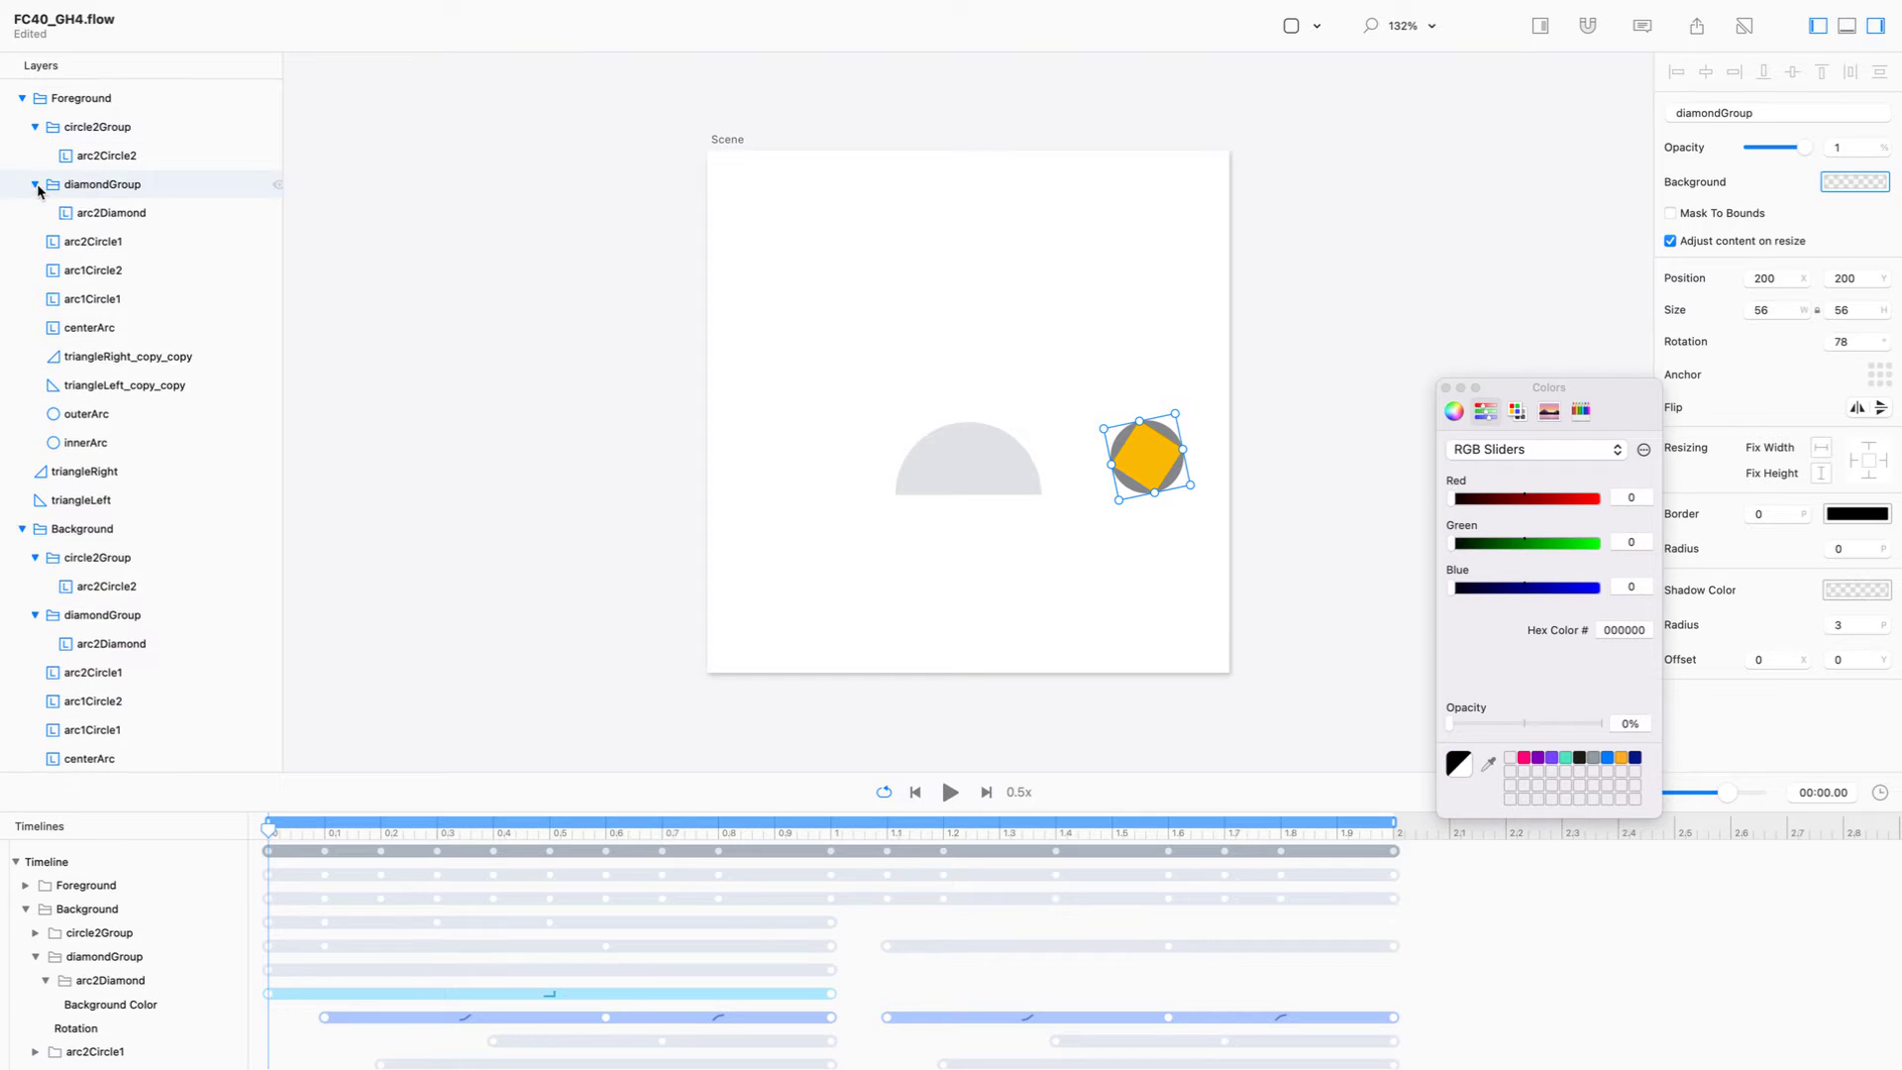
# Delete centerArc, triangleRight_copy_copy, triangleLeft_copy_copy, outerArc and innerArc from the Foreground group.
pyautogui.click(89, 250)
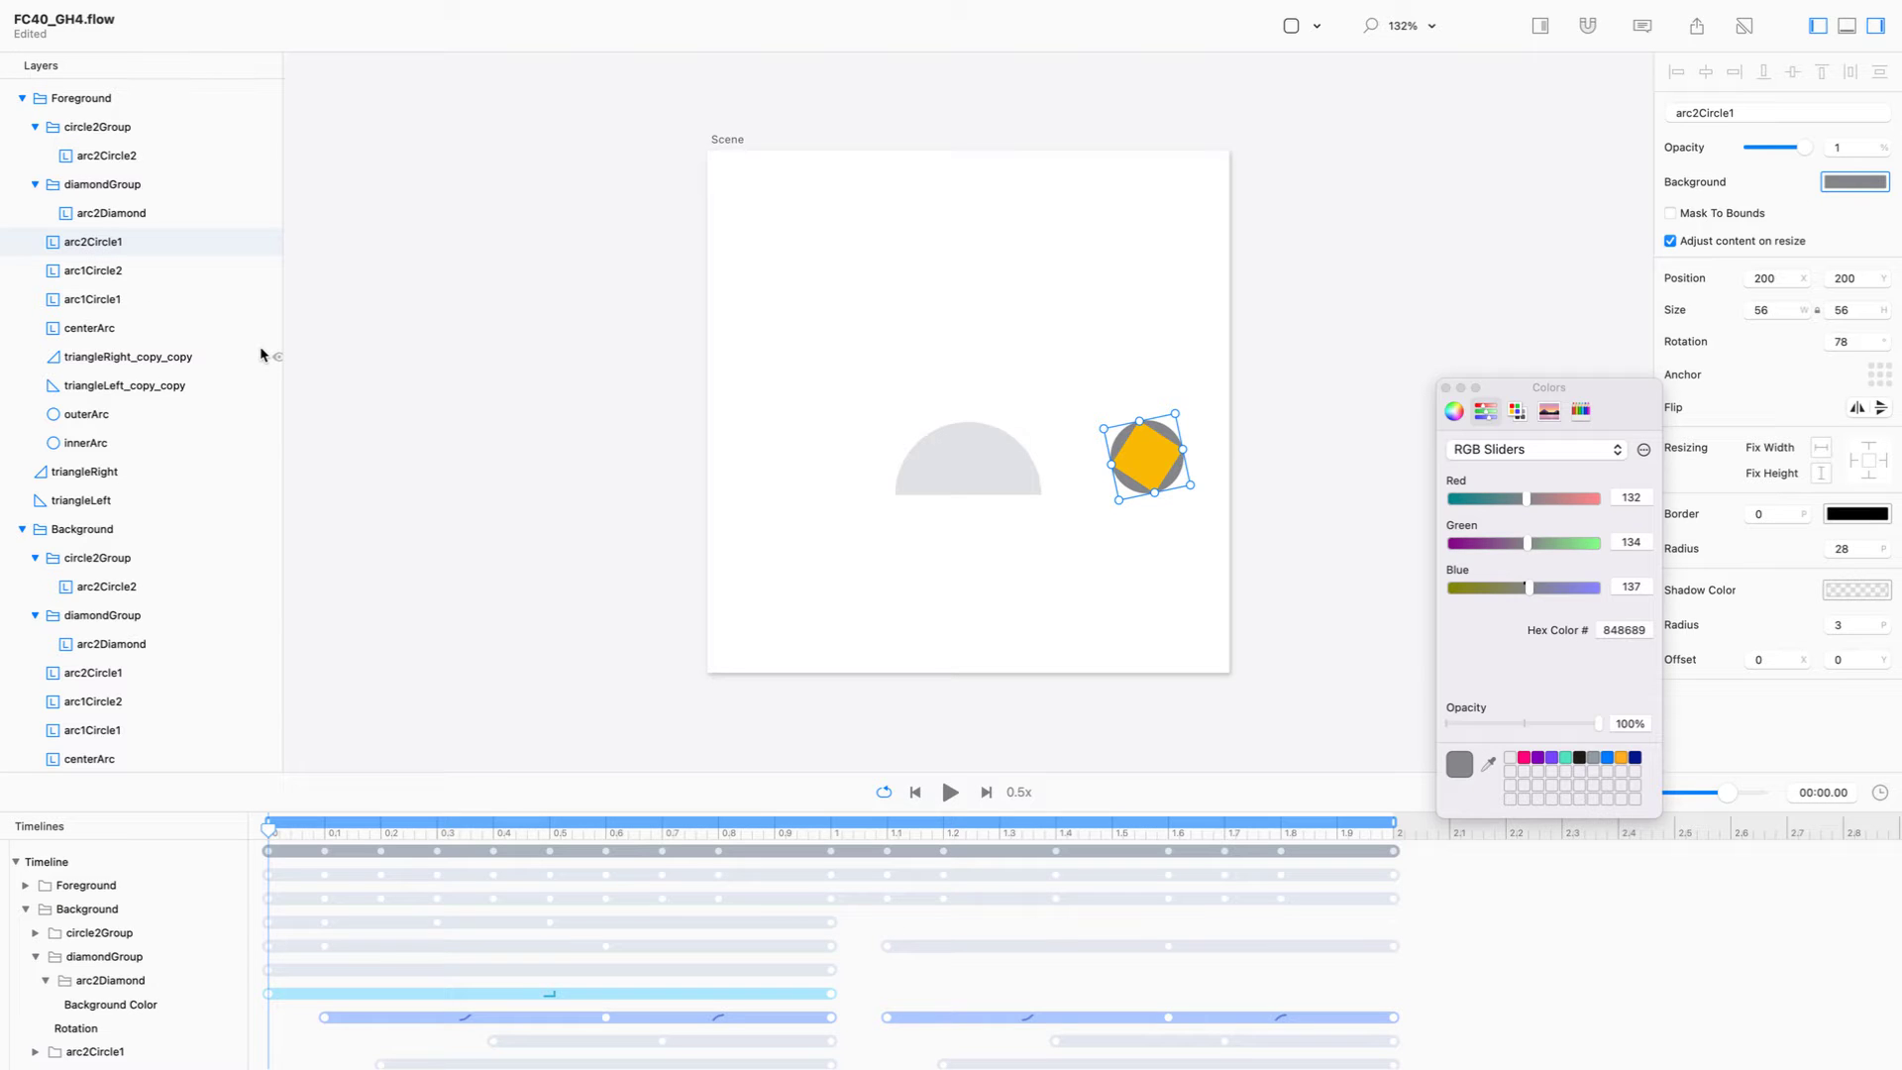
pyautogui.click(139, 270)
pyautogui.click(140, 298)
pyautogui.click(146, 333)
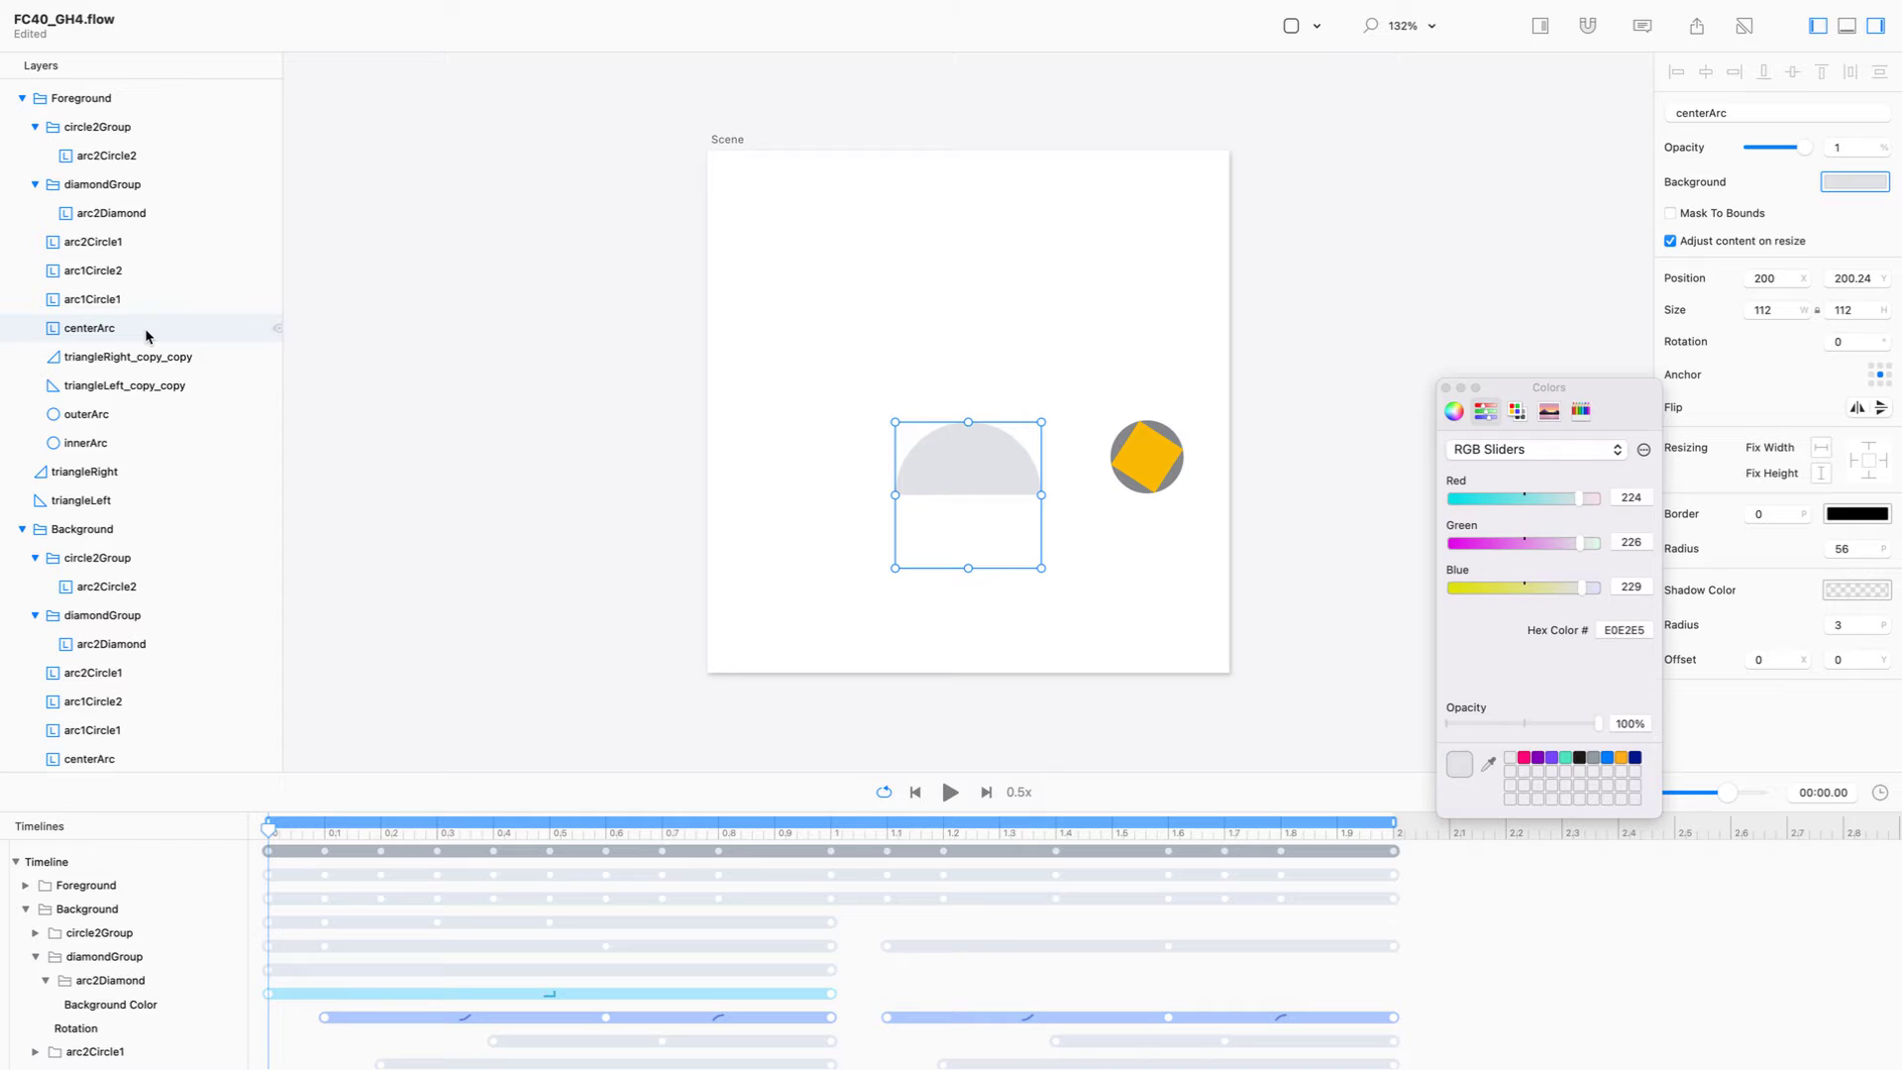
pyautogui.keyDown('shift'); pyautogui.click(157, 358); pyautogui.keyUp('shift')
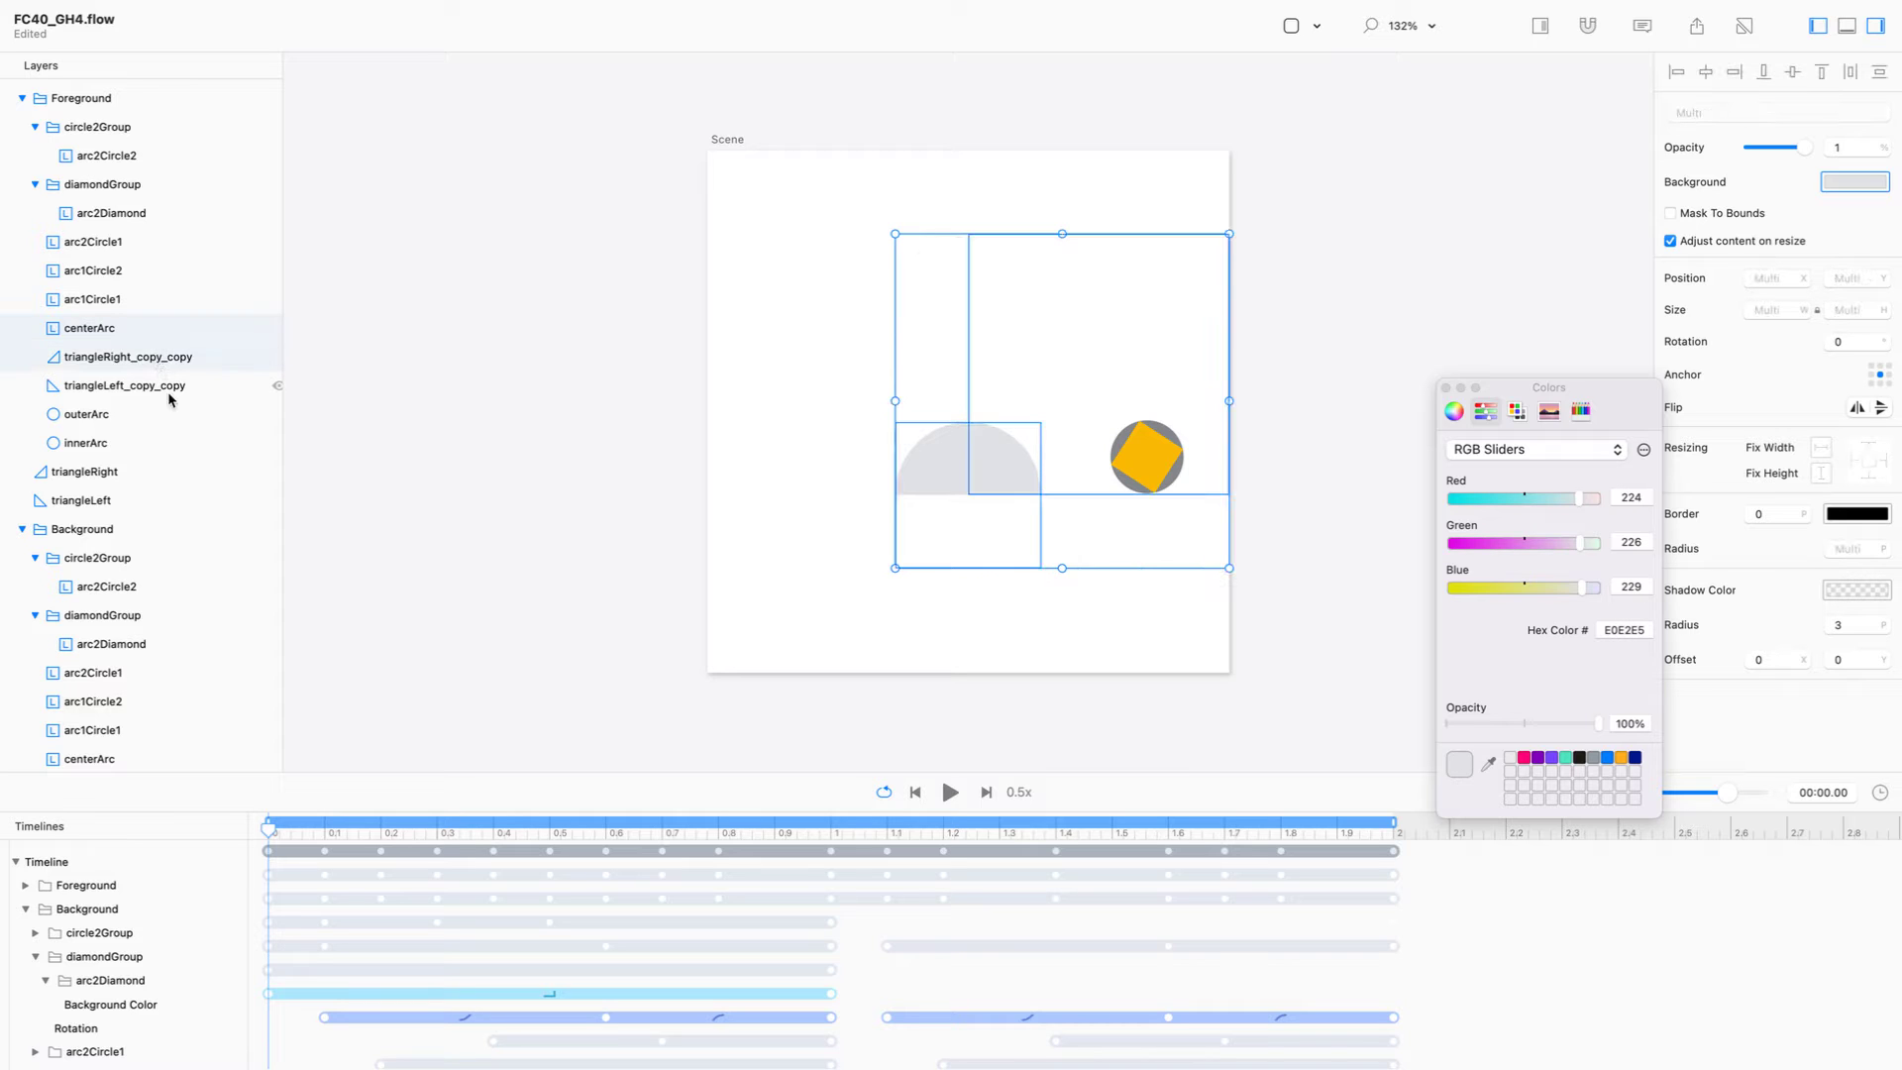
pyautogui.keyDown('shift'); pyautogui.click(168, 390); pyautogui.keyUp('shift')
pyautogui.keyDown('shift'); pyautogui.click(170, 420); pyautogui.keyUp('shift')
pyautogui.keyDown('shift'); pyautogui.click(164, 446); pyautogui.keyUp('shift')
pyautogui.press('Delete')
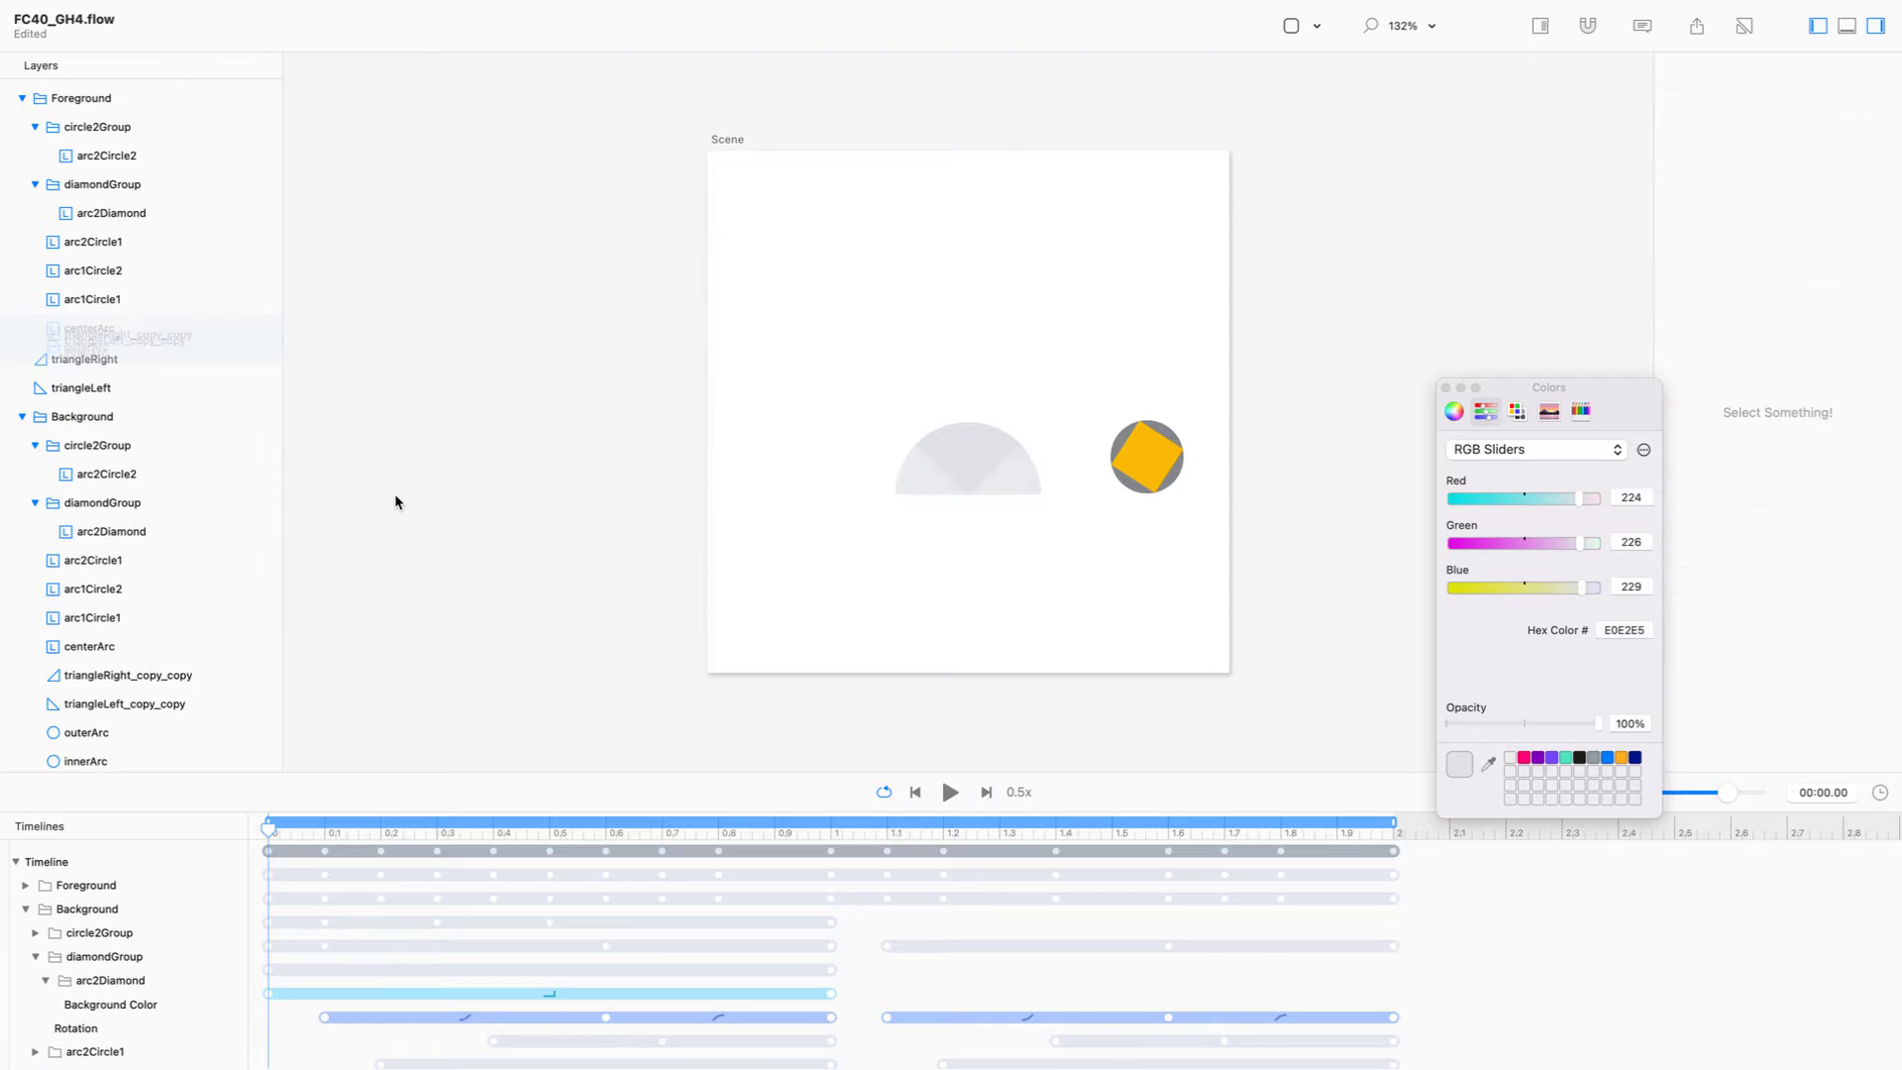
# Look over the circle layers left in Foreground, then collapse the group and save the file.
pyautogui.click(165, 298)
pyautogui.click(160, 271)
pyautogui.click(157, 242)
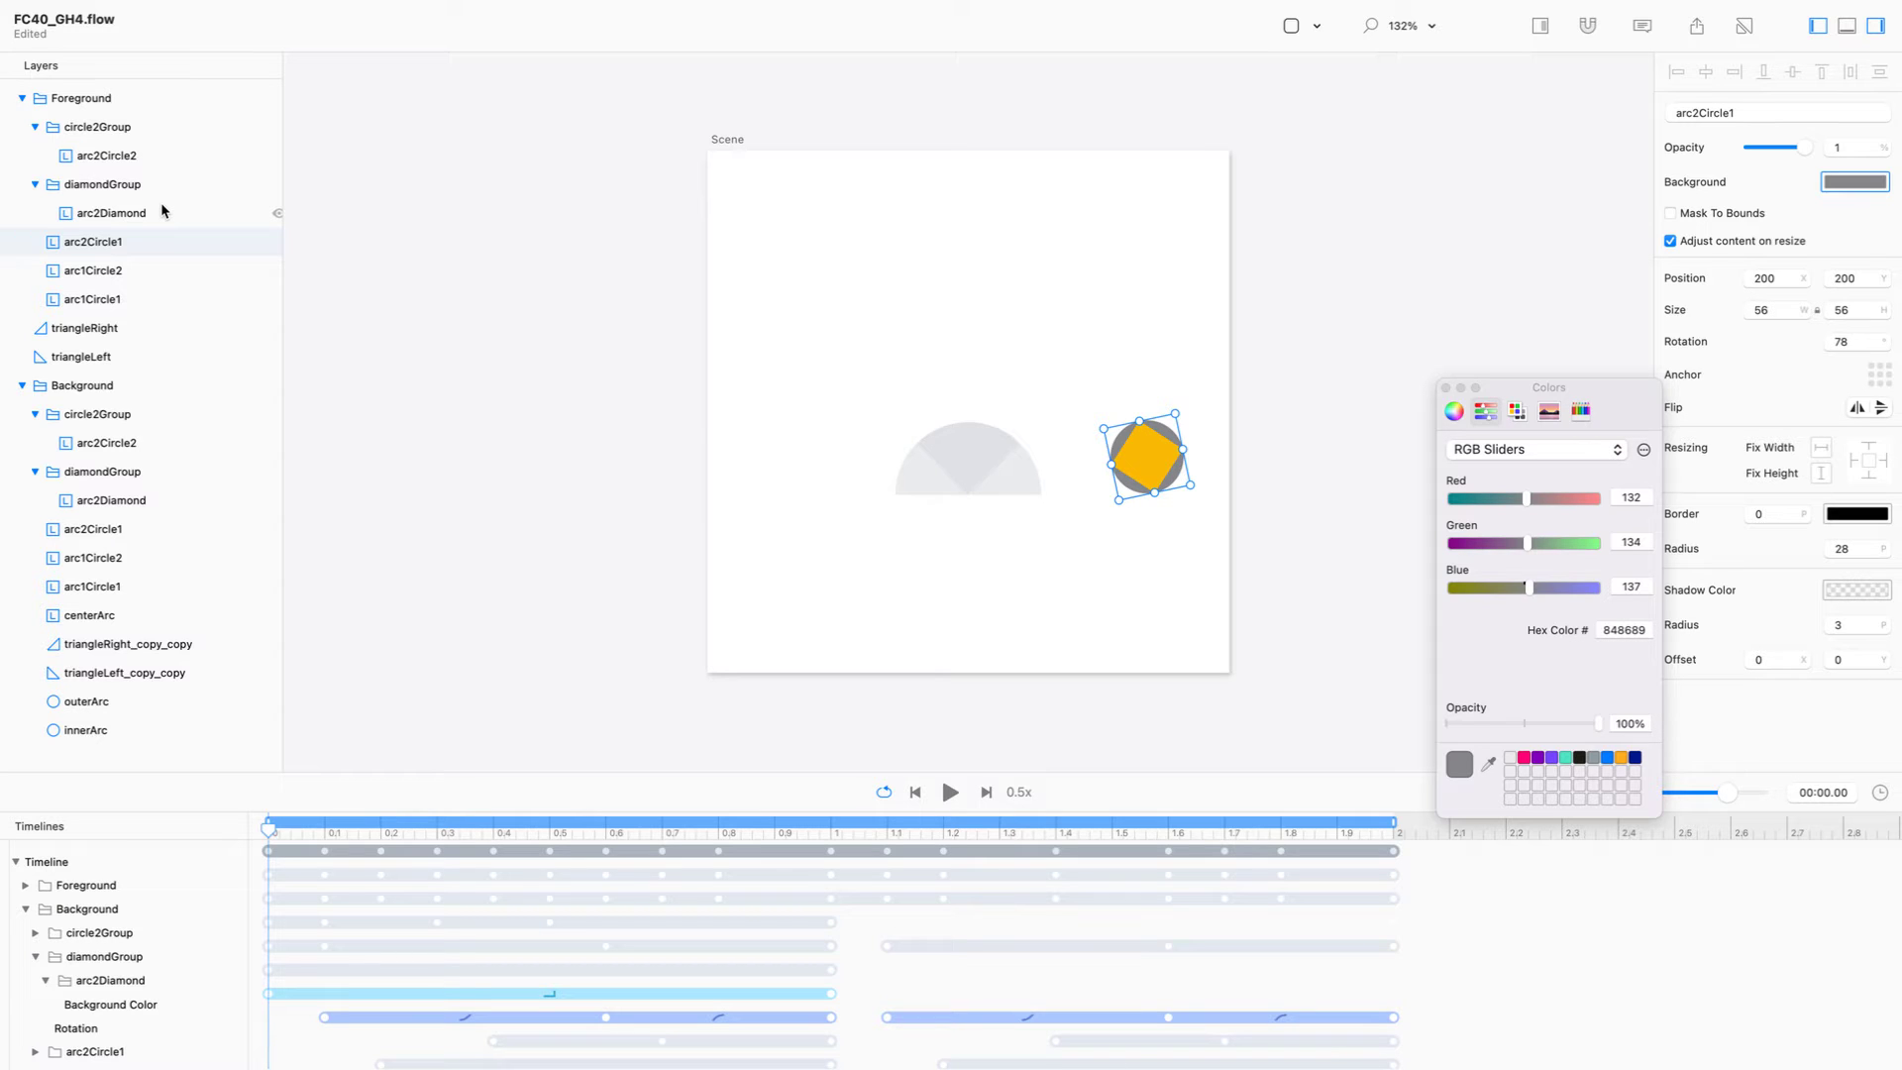
pyautogui.click(127, 101)
pyautogui.click(22, 98)
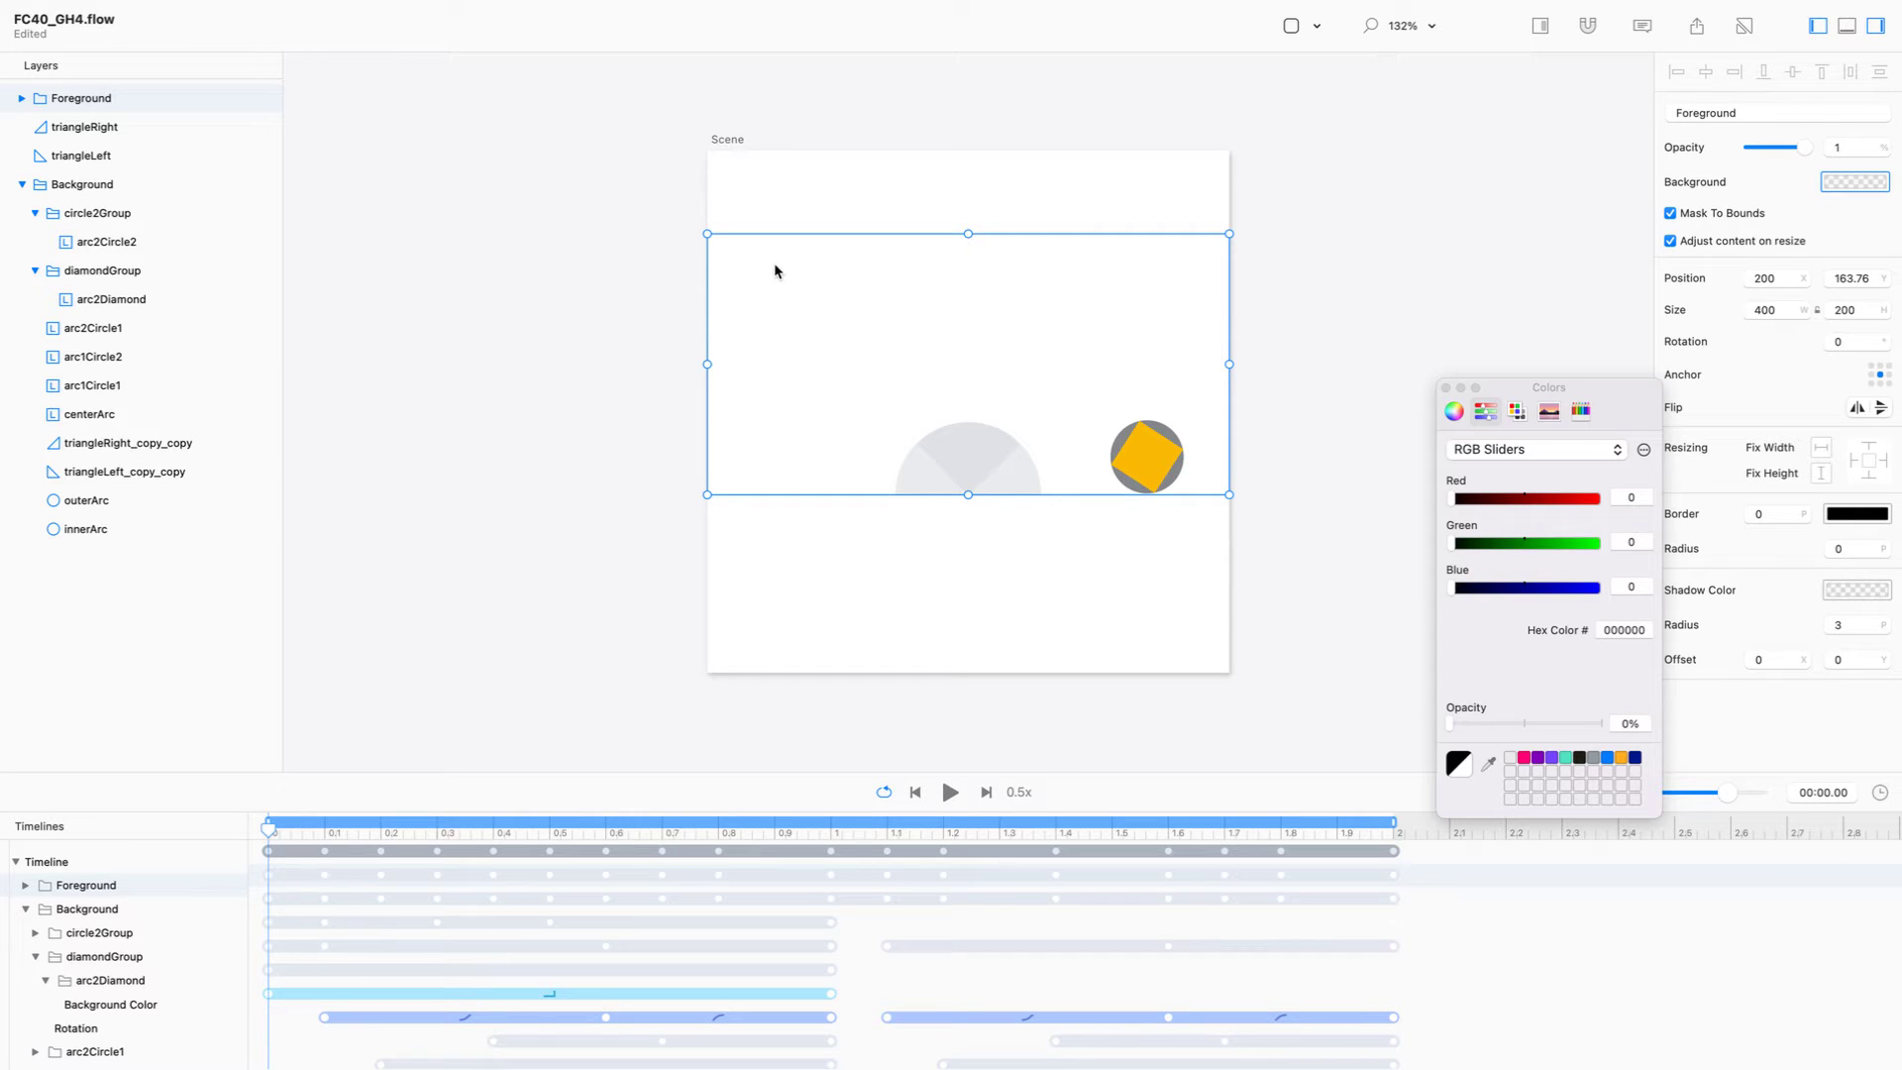
pyautogui.press('super+s')
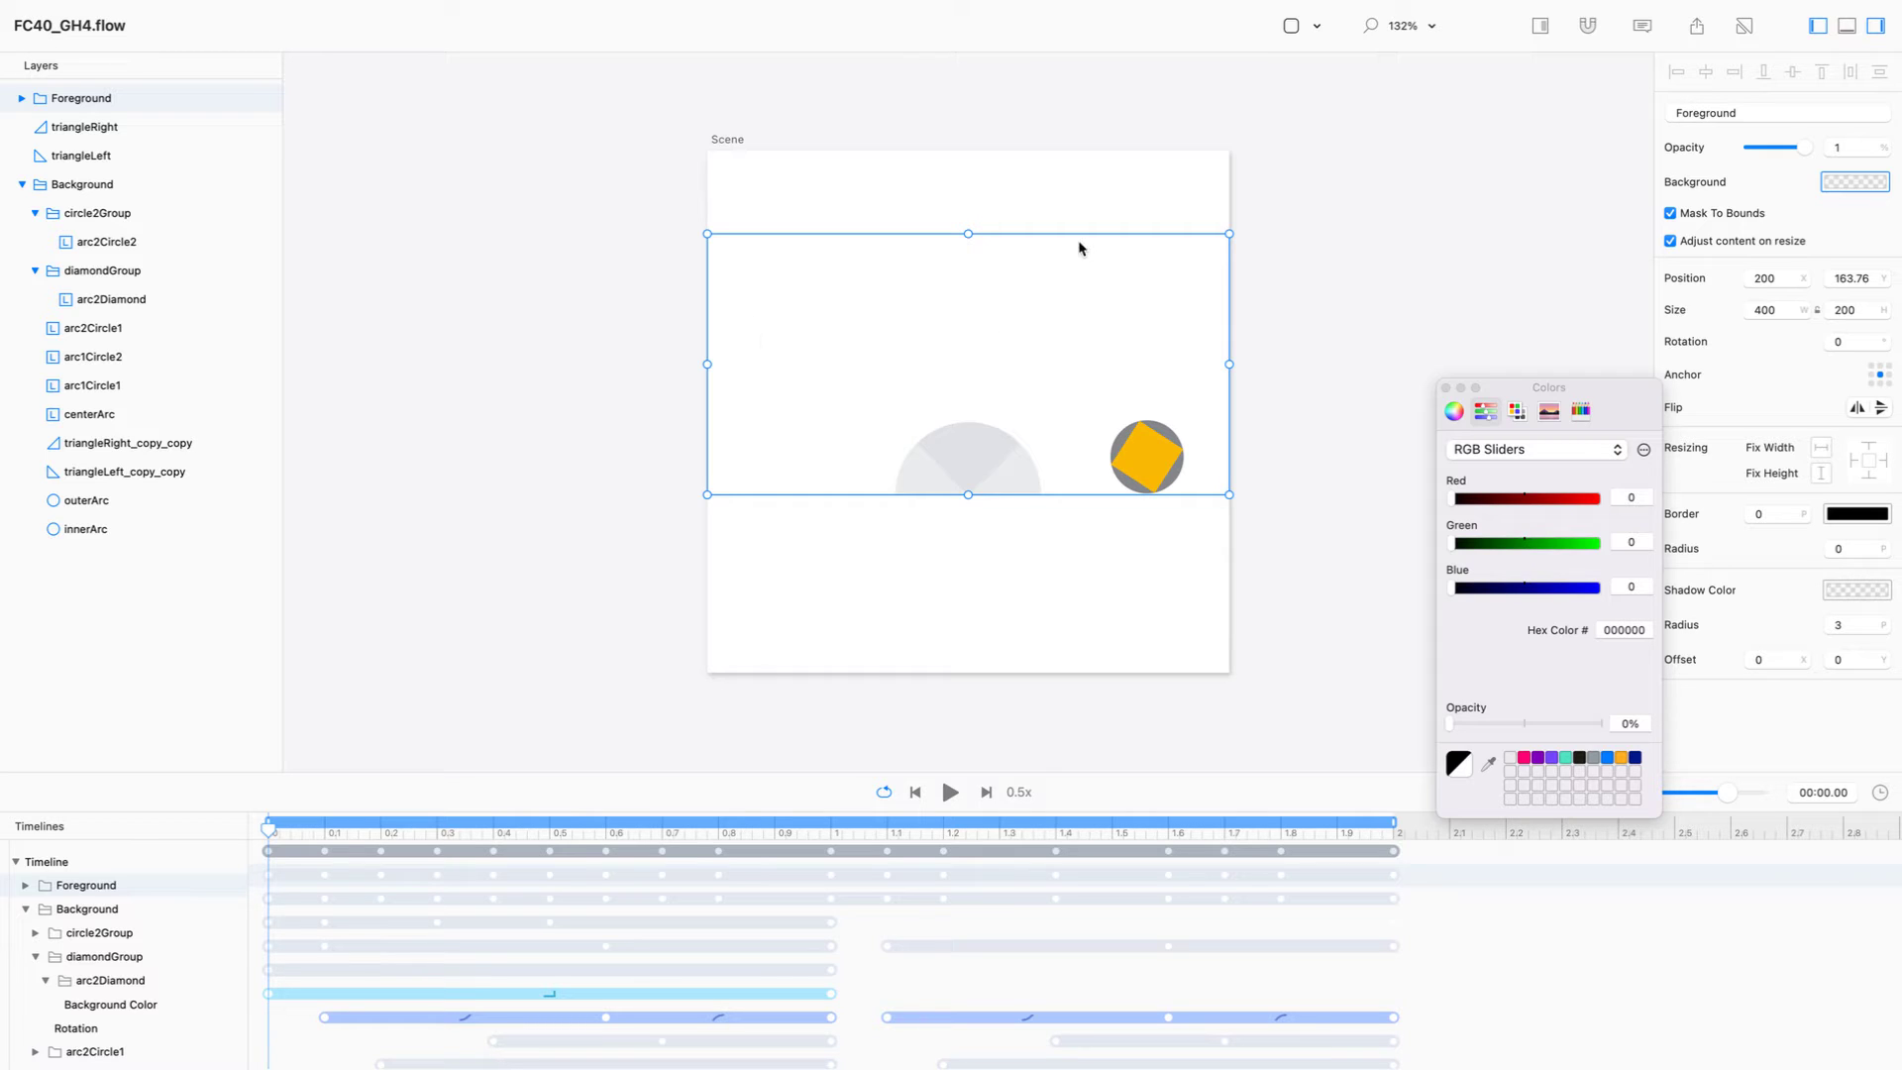
# Turn on Relative Mode, insert a new layer into the scene and select it.
pyautogui.press('r')
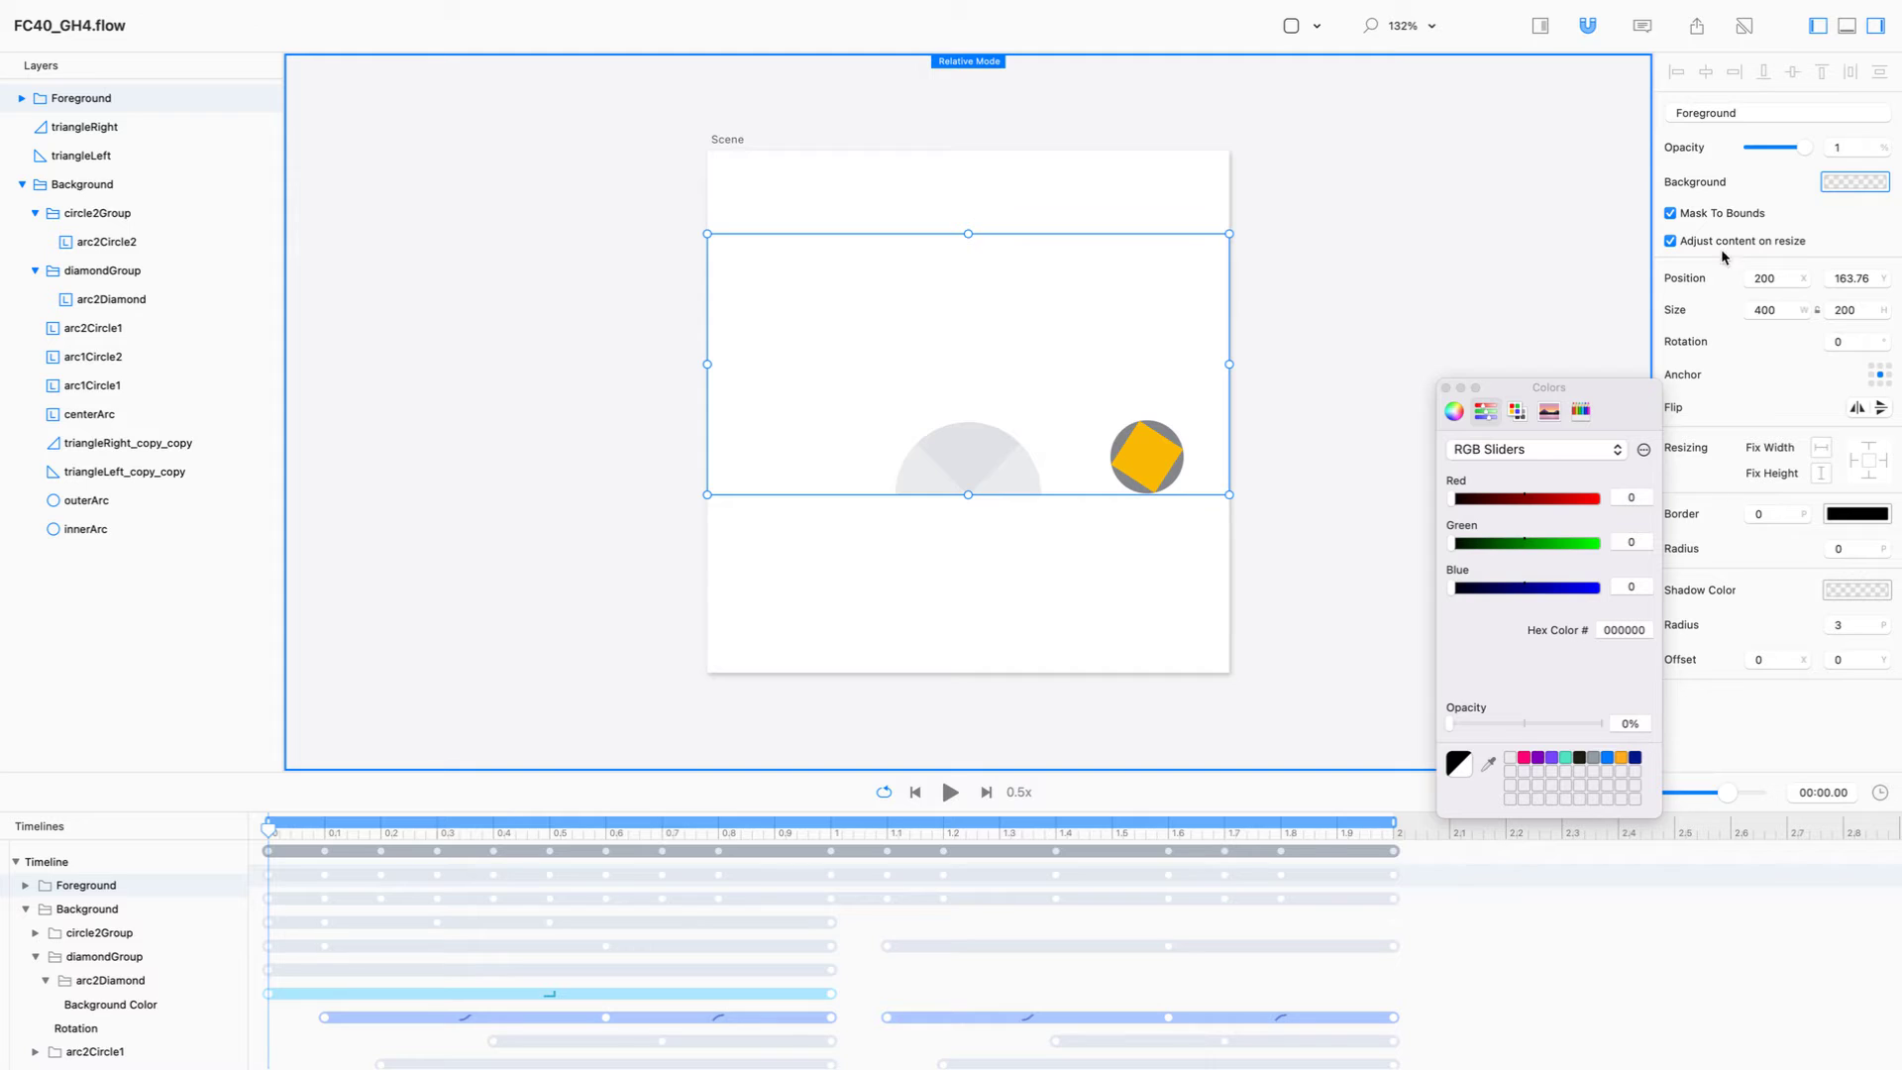
pyautogui.click(266, 12)
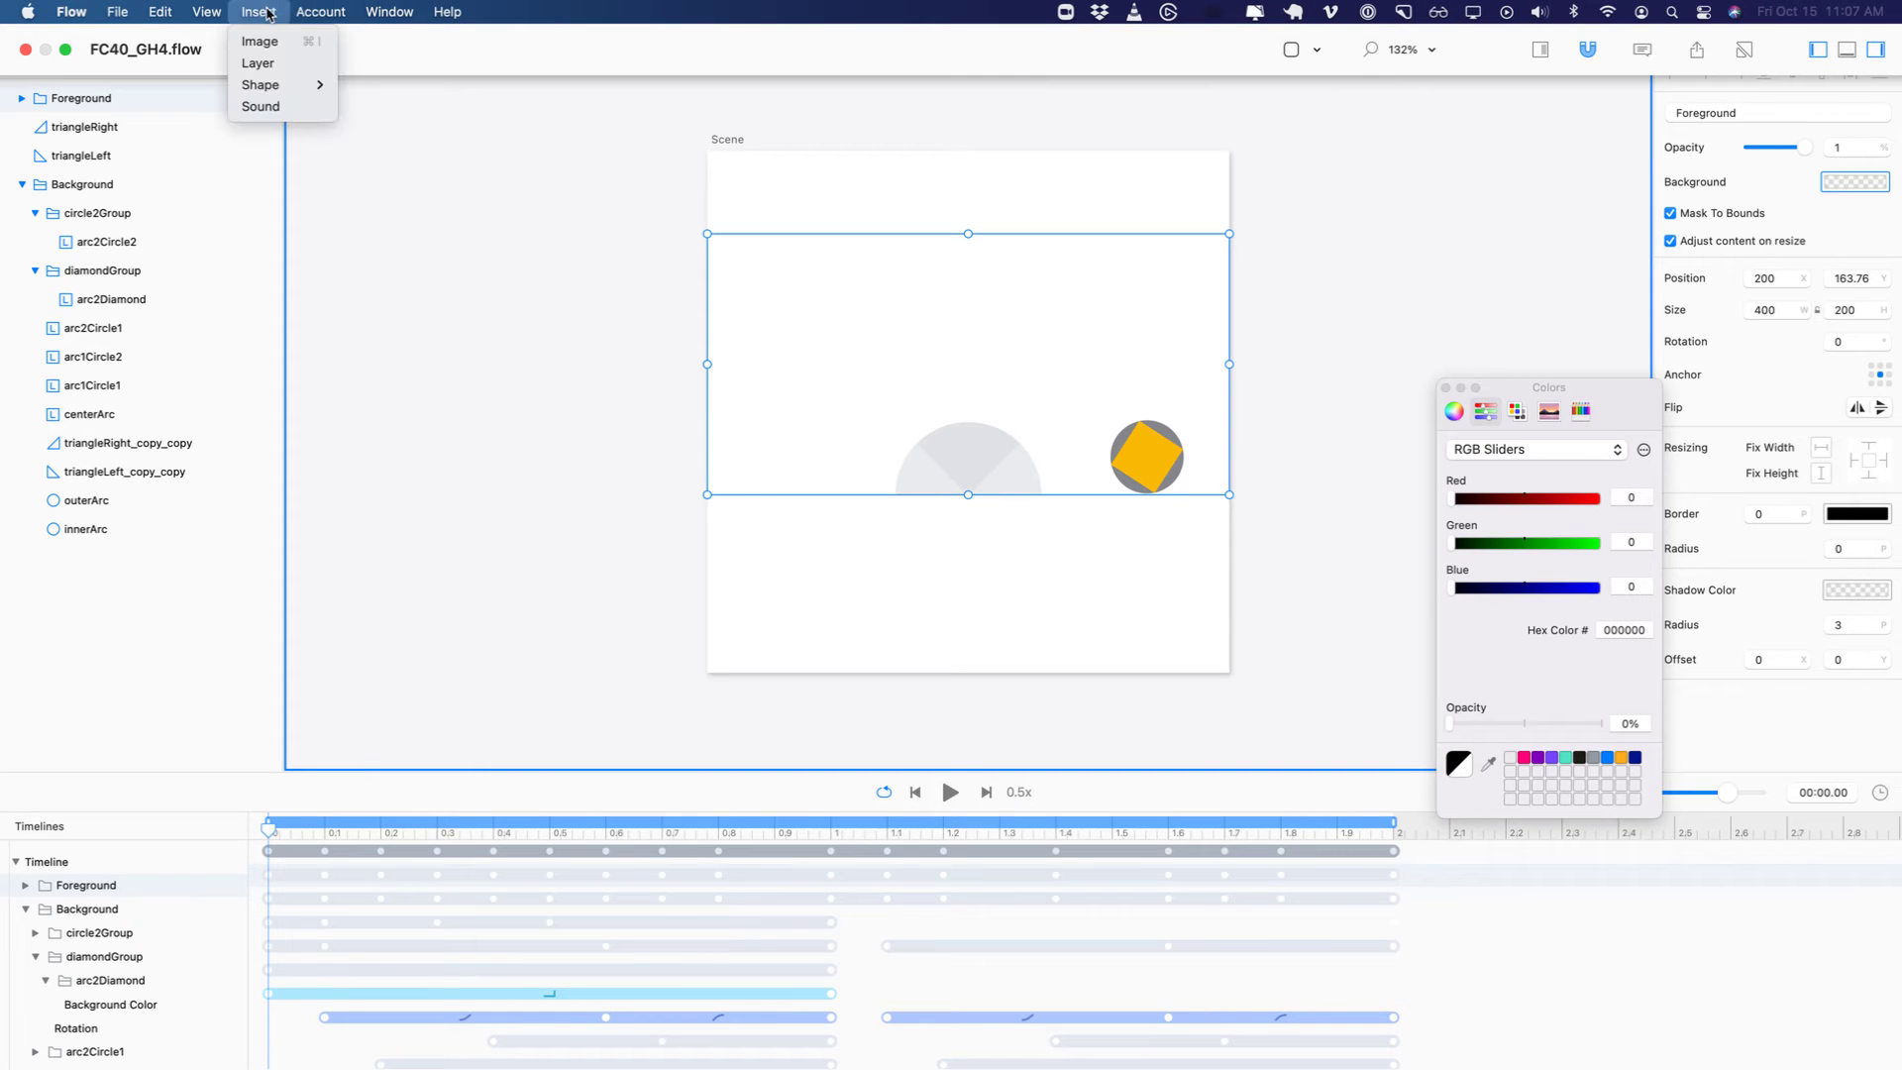
pyautogui.click(280, 65)
pyautogui.click(1058, 299)
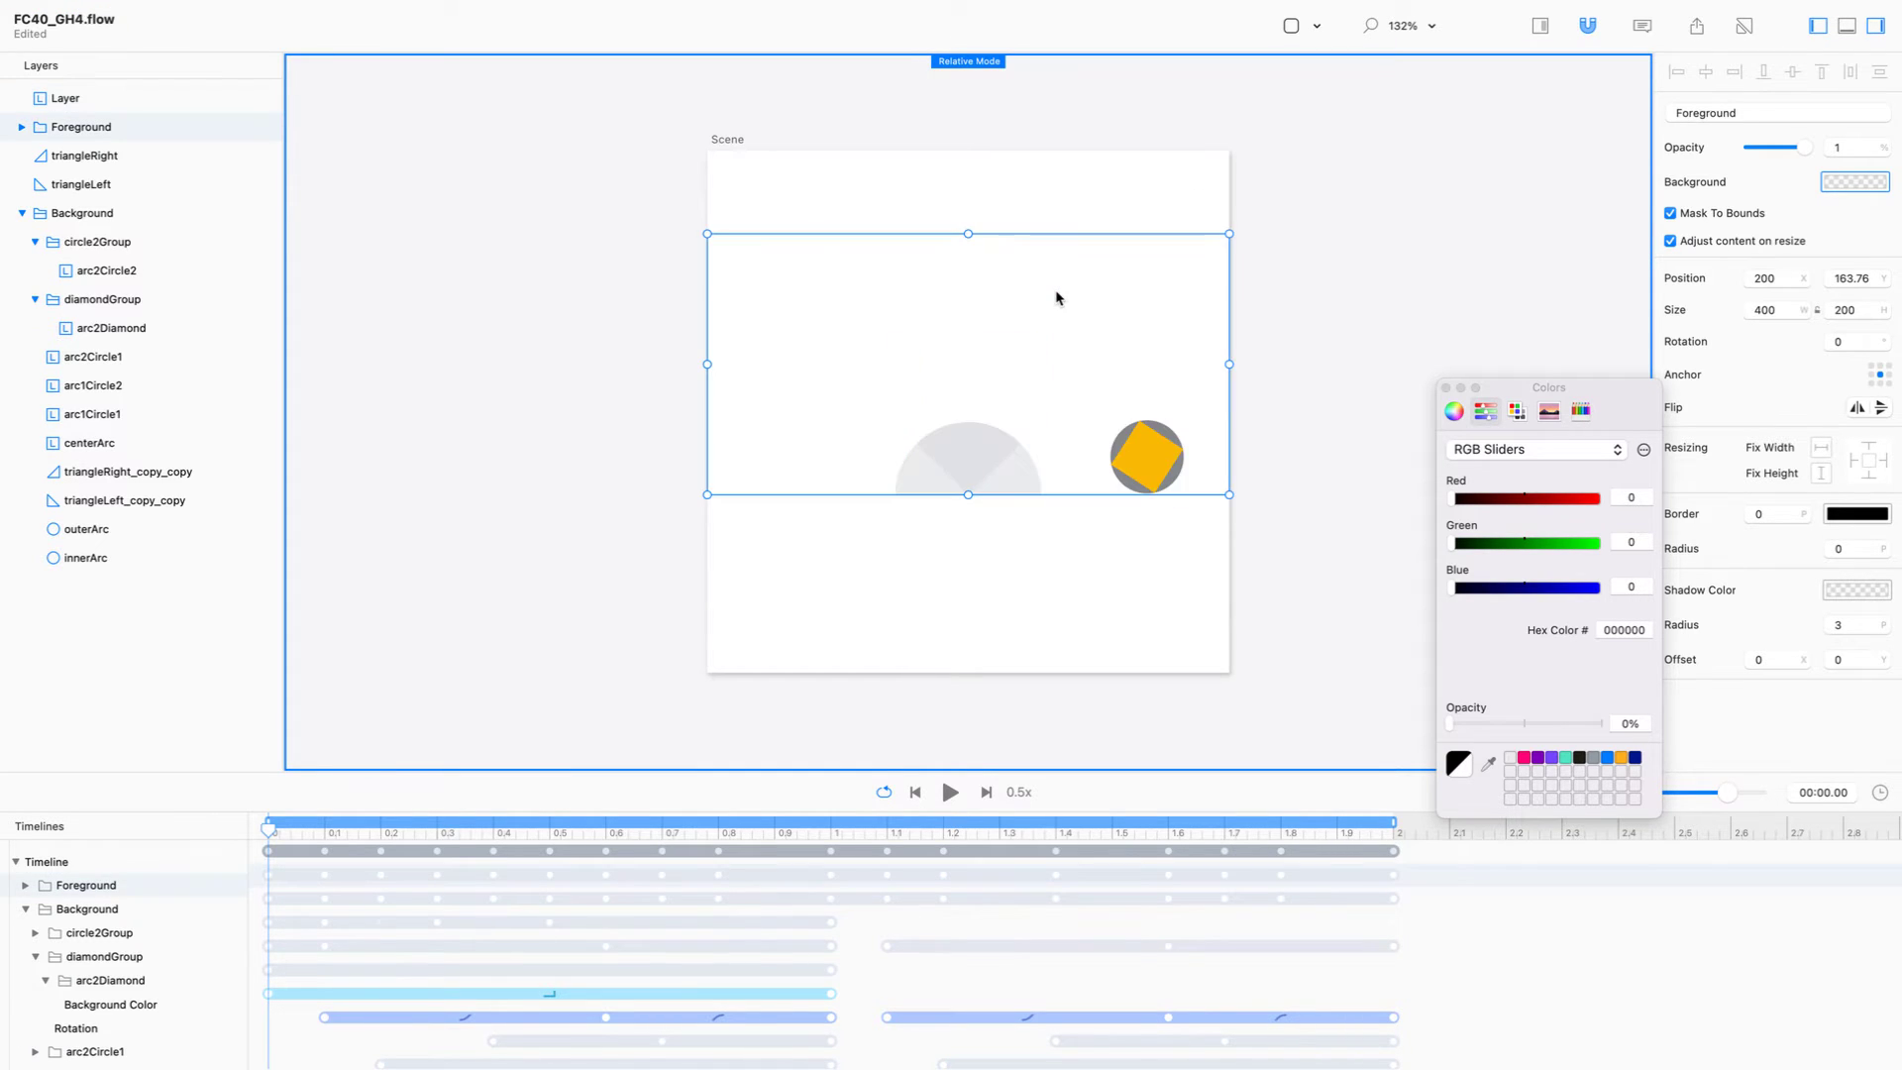
pyautogui.doubleClick(1863, 310)
pyautogui.click(963, 401)
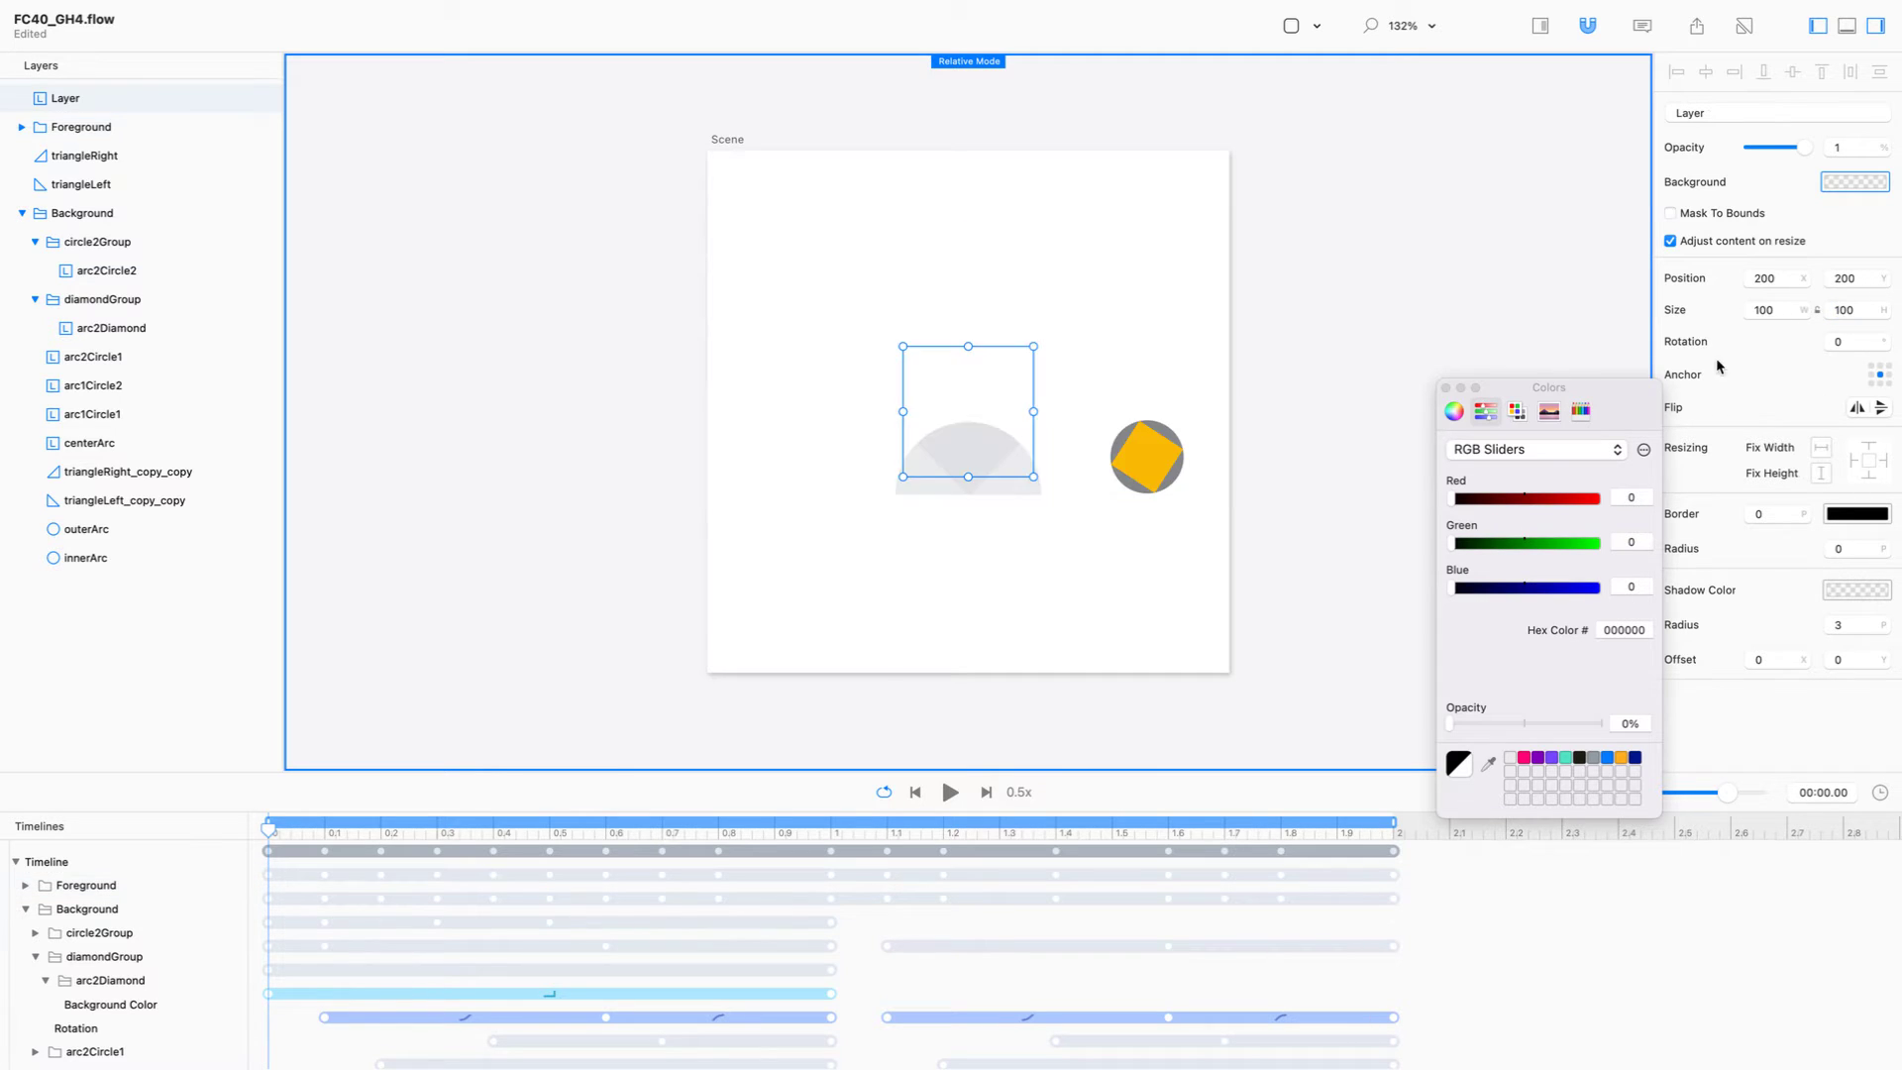
# Set the new layer's width and height to 200 each.
pyautogui.doubleClick(1755, 310)
pyautogui.write('200')
pyautogui.press('Return')
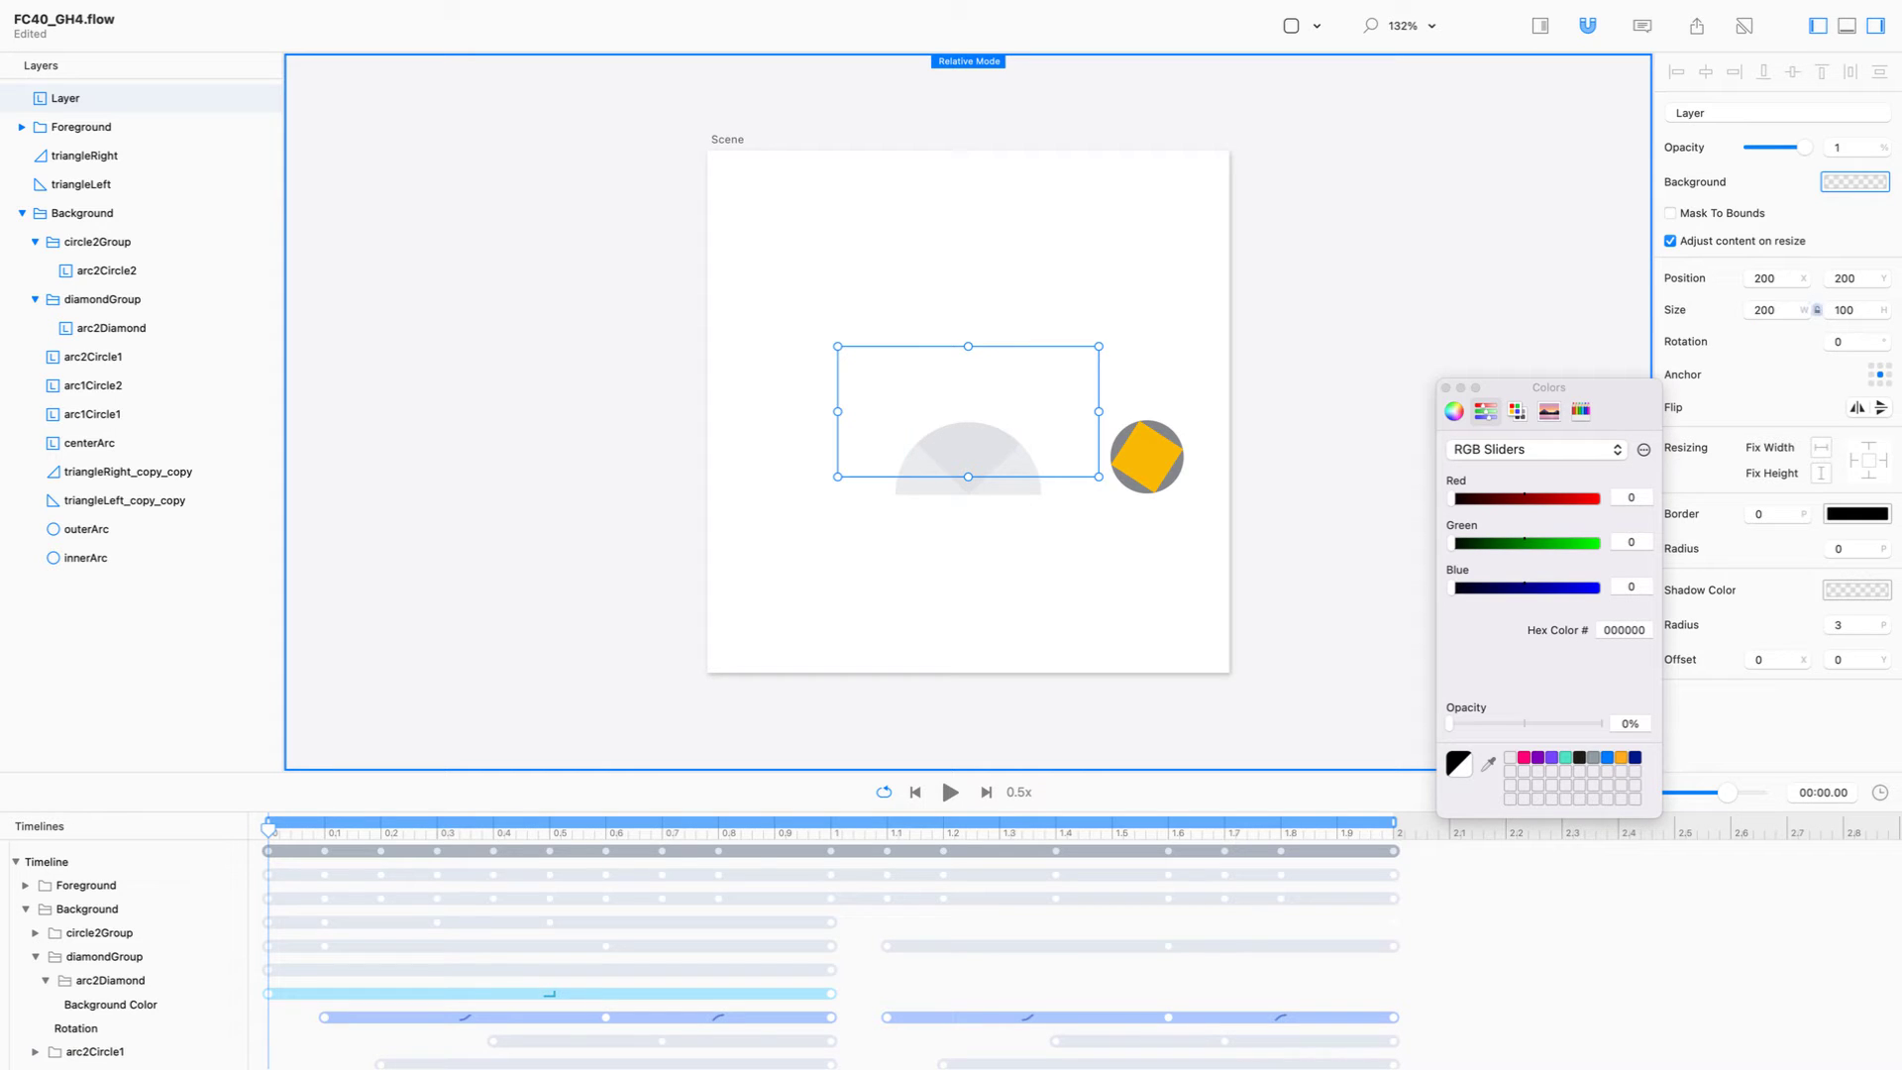
pyautogui.press('Tab')
pyautogui.write('200')
pyautogui.press('Return')
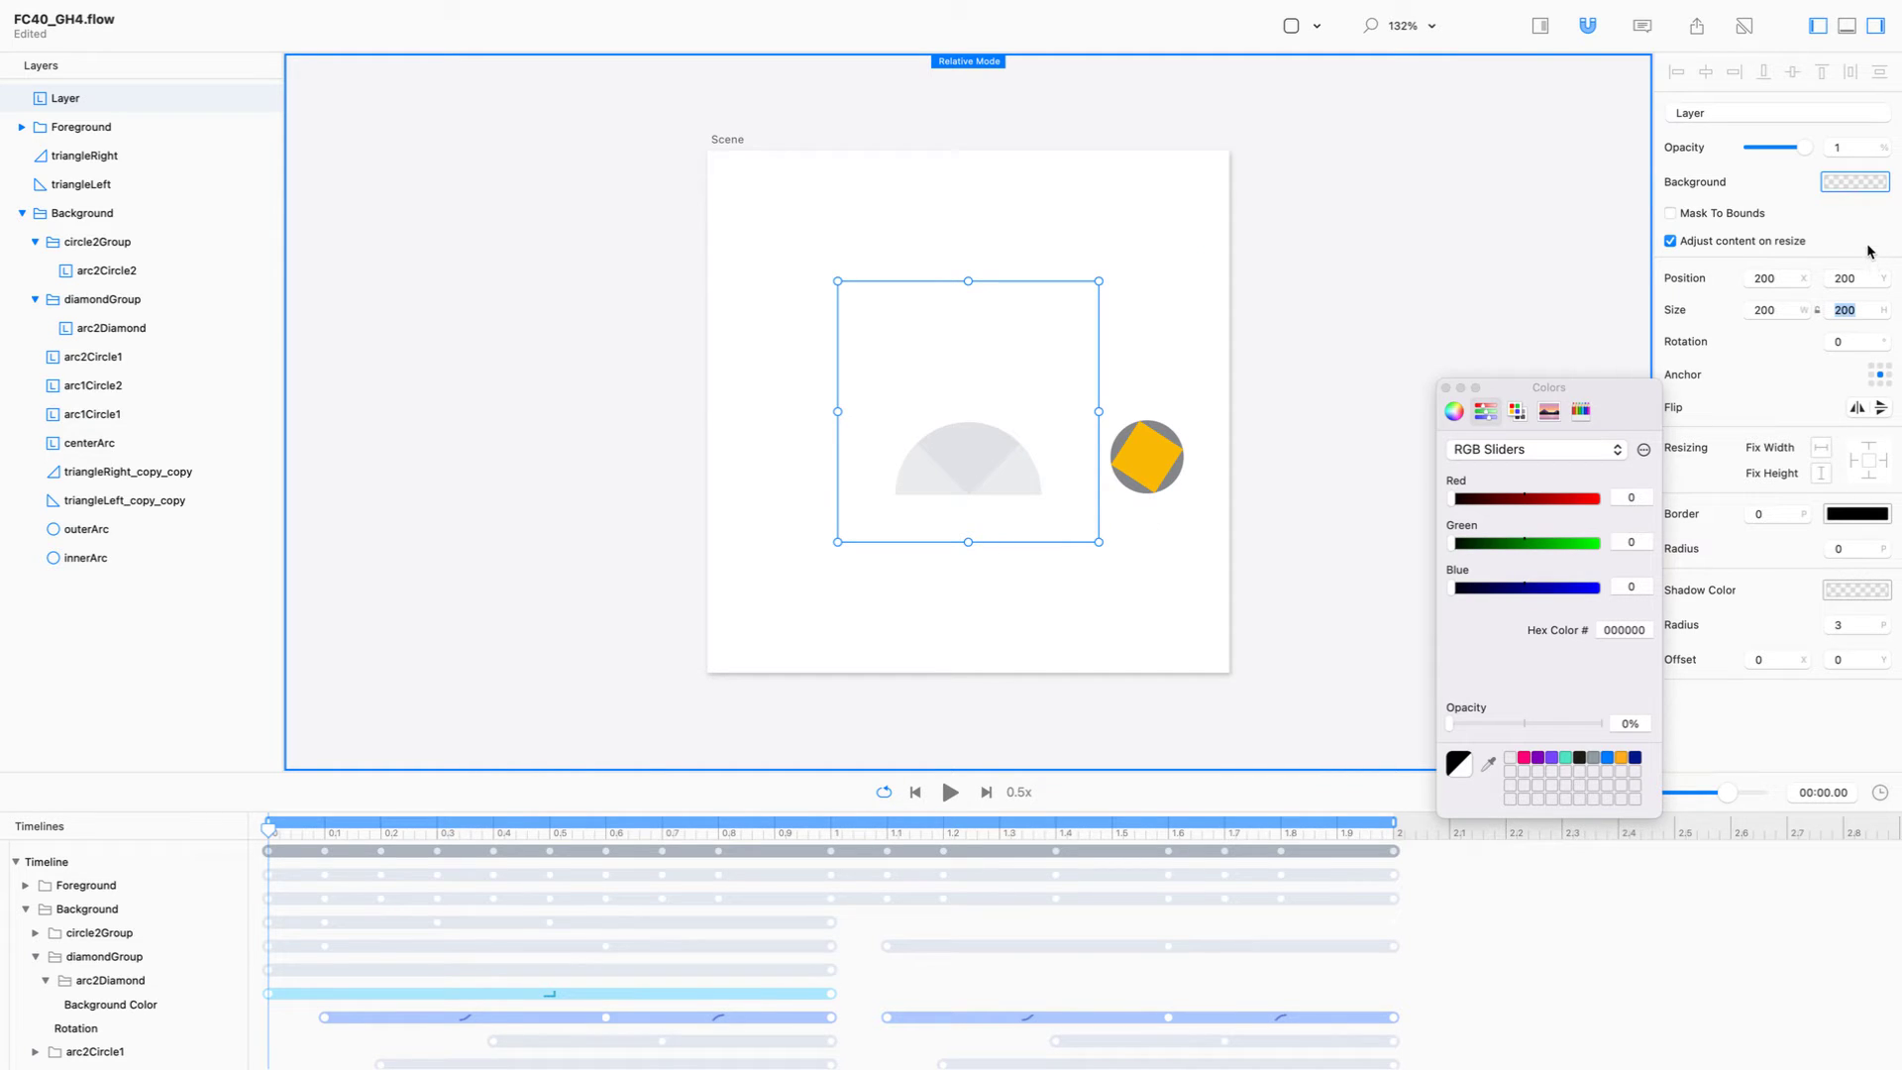
# Give the new layer a solid black background by raising its colour opacity to 100%.
pyautogui.click(1857, 184)
pyautogui.click(1855, 186)
pyautogui.moveTo(1538, 724); pyautogui.dragTo(1601, 723)
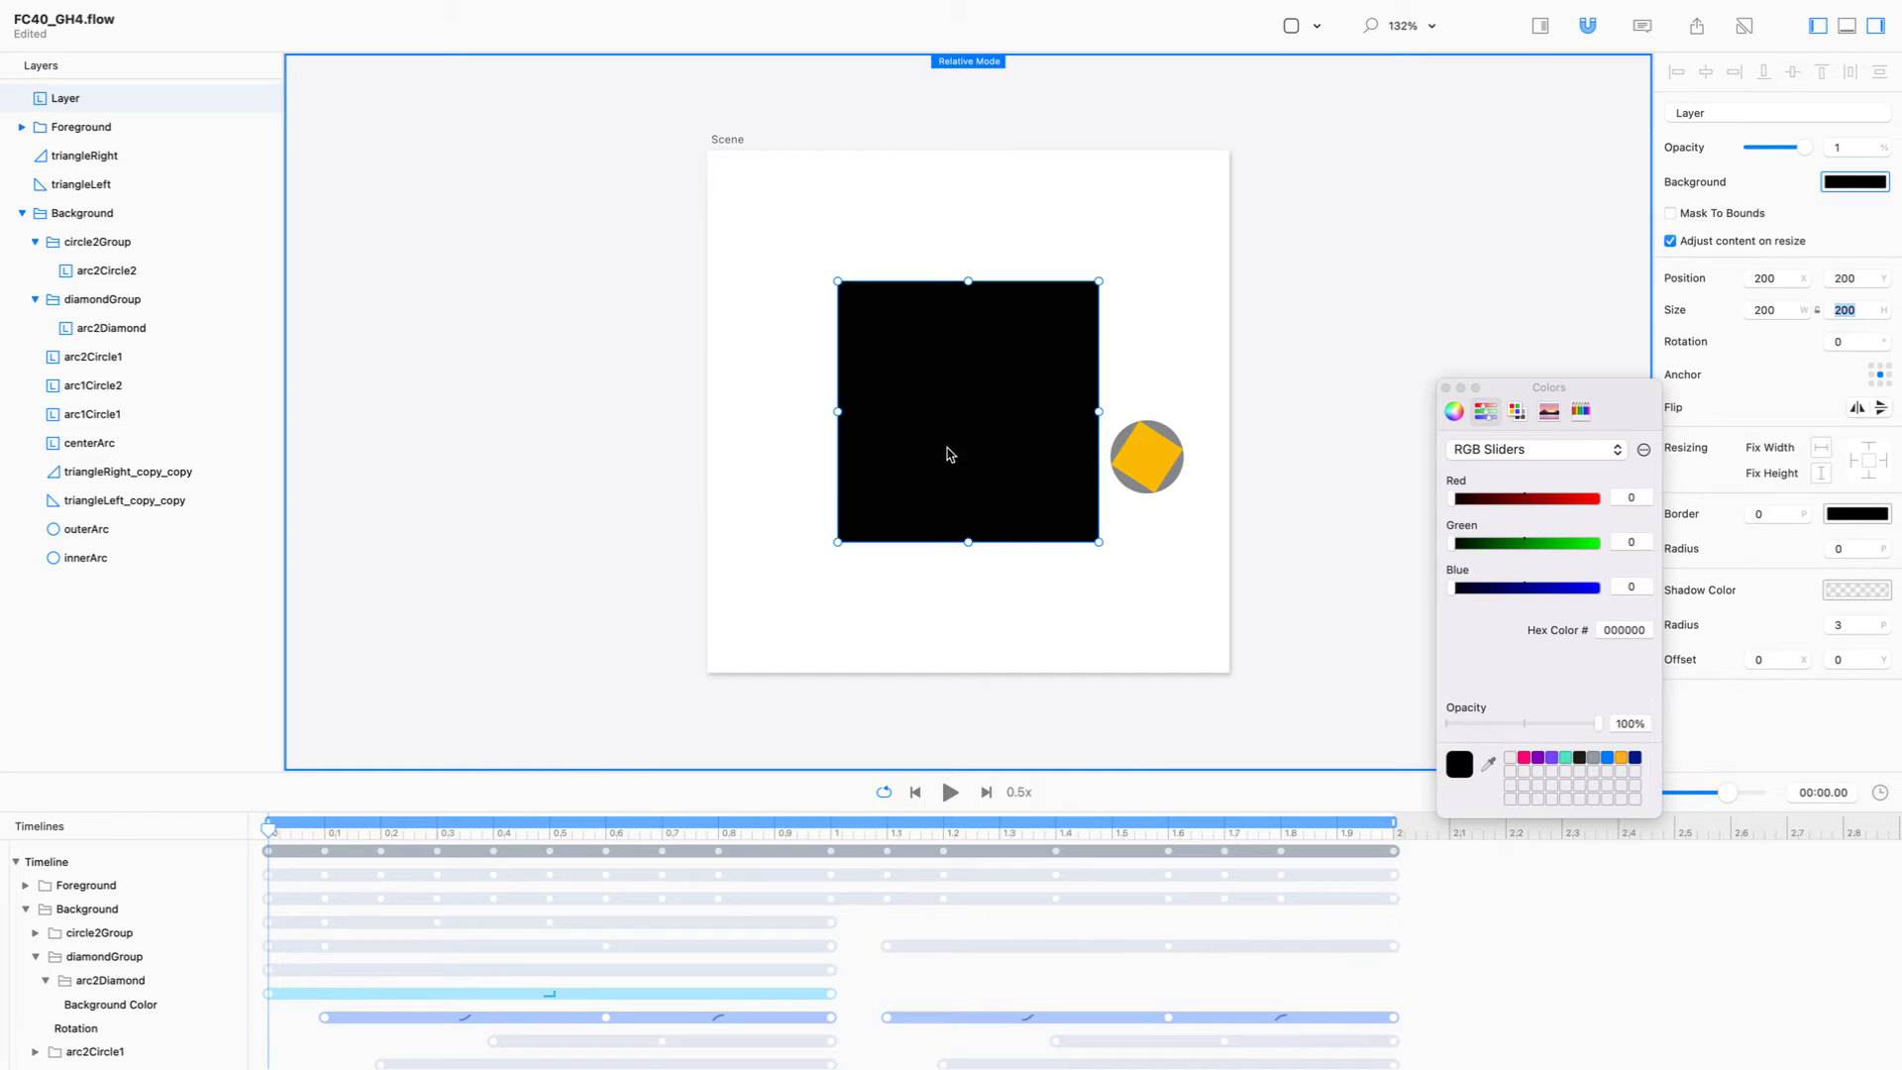
# Set the black layer's anchor to its bottom-right corner and move the layer to position 200, 264.
pyautogui.click(1888, 383)
pyautogui.click(1446, 389)
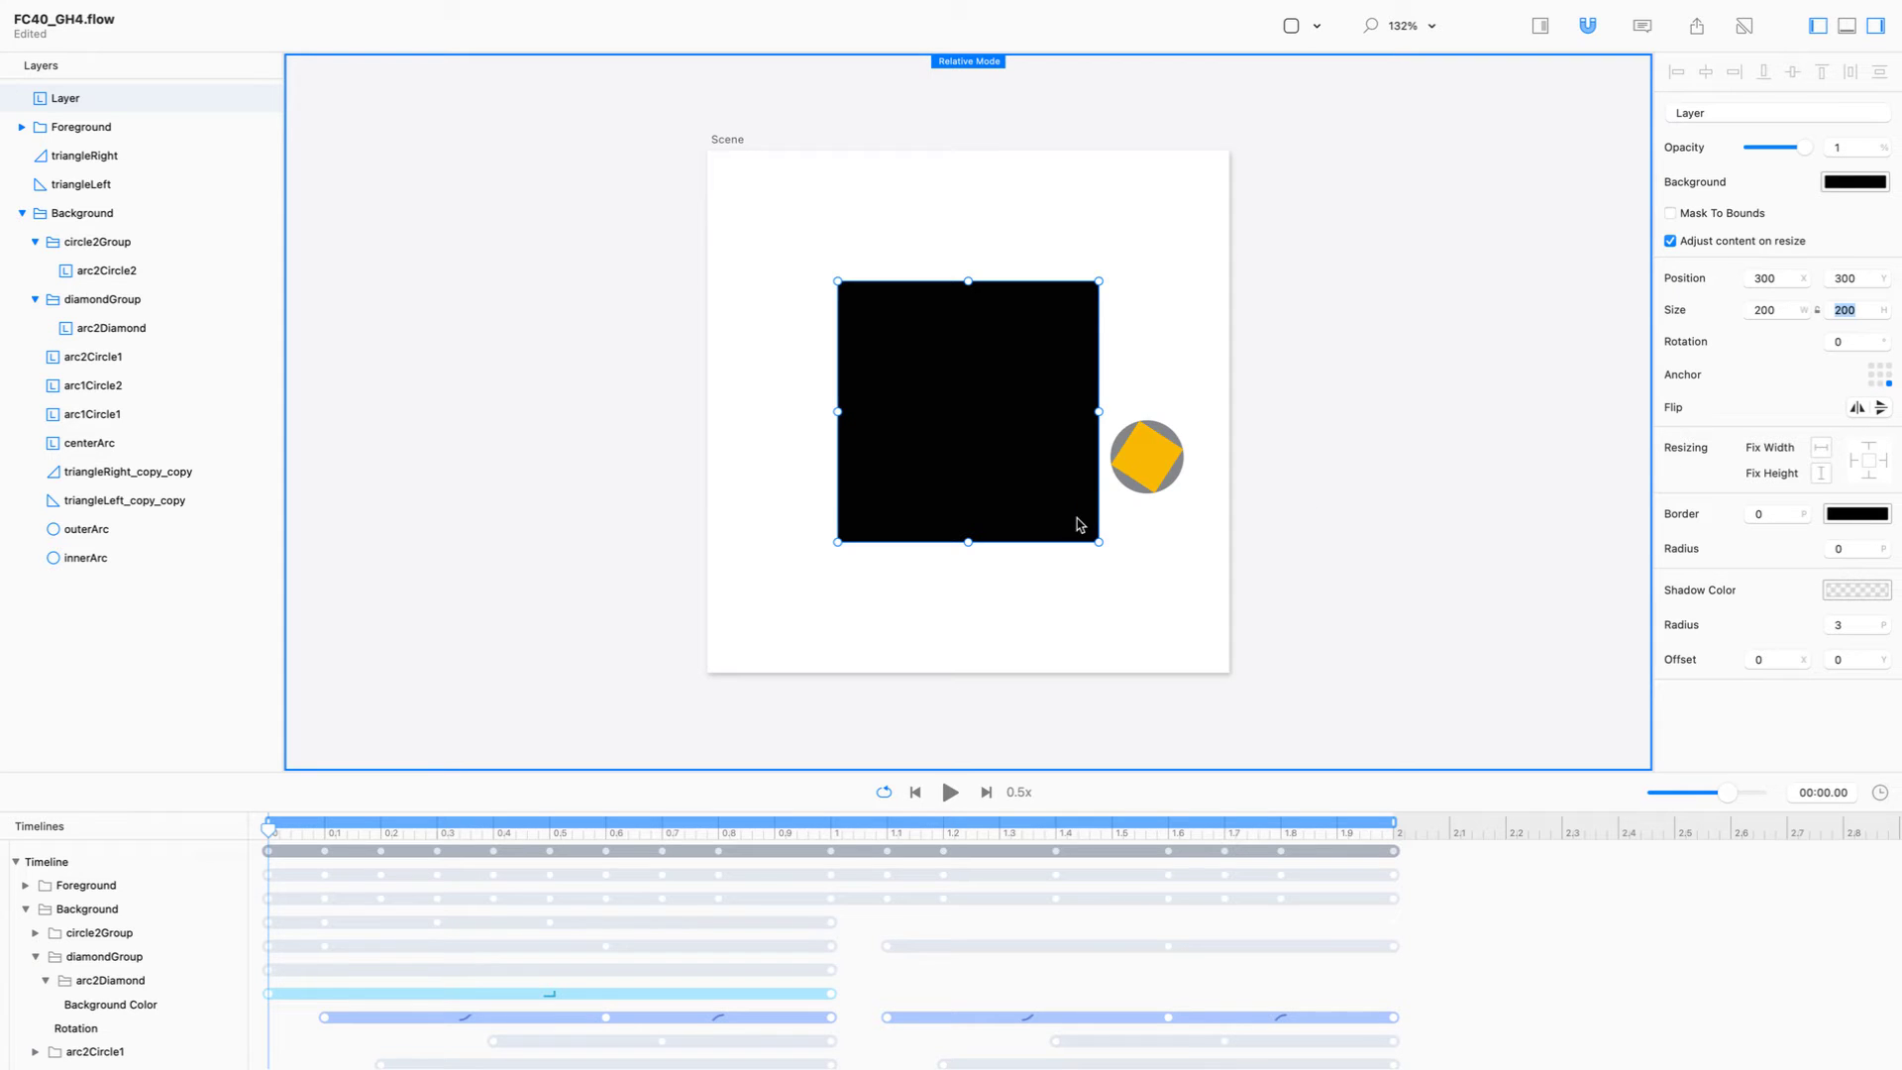
pyautogui.moveTo(1078, 529); pyautogui.dragTo(944, 485)
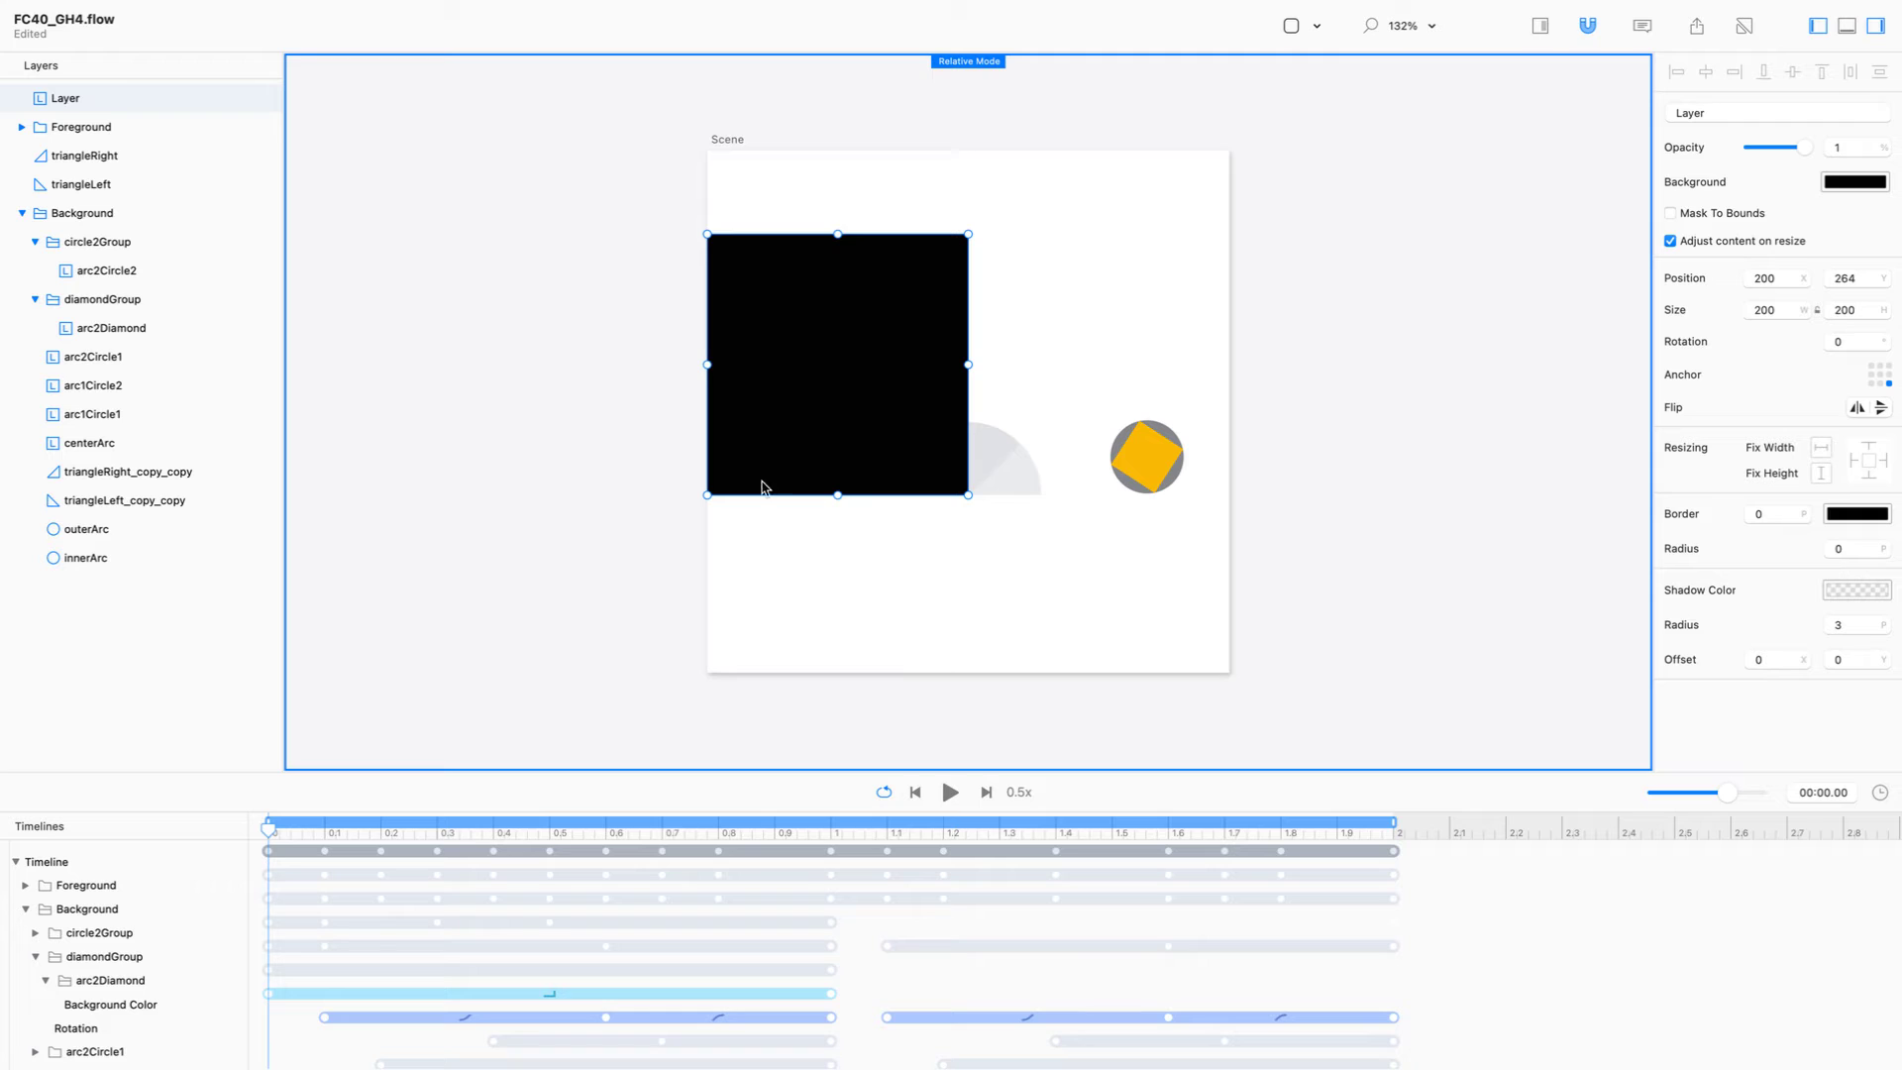
# Group the black layer with the Foreground group and name the result Foreground Group.
pyautogui.click(97, 129)
pyautogui.keyDown('shift'); pyautogui.click(91, 98); pyautogui.keyUp('shift')
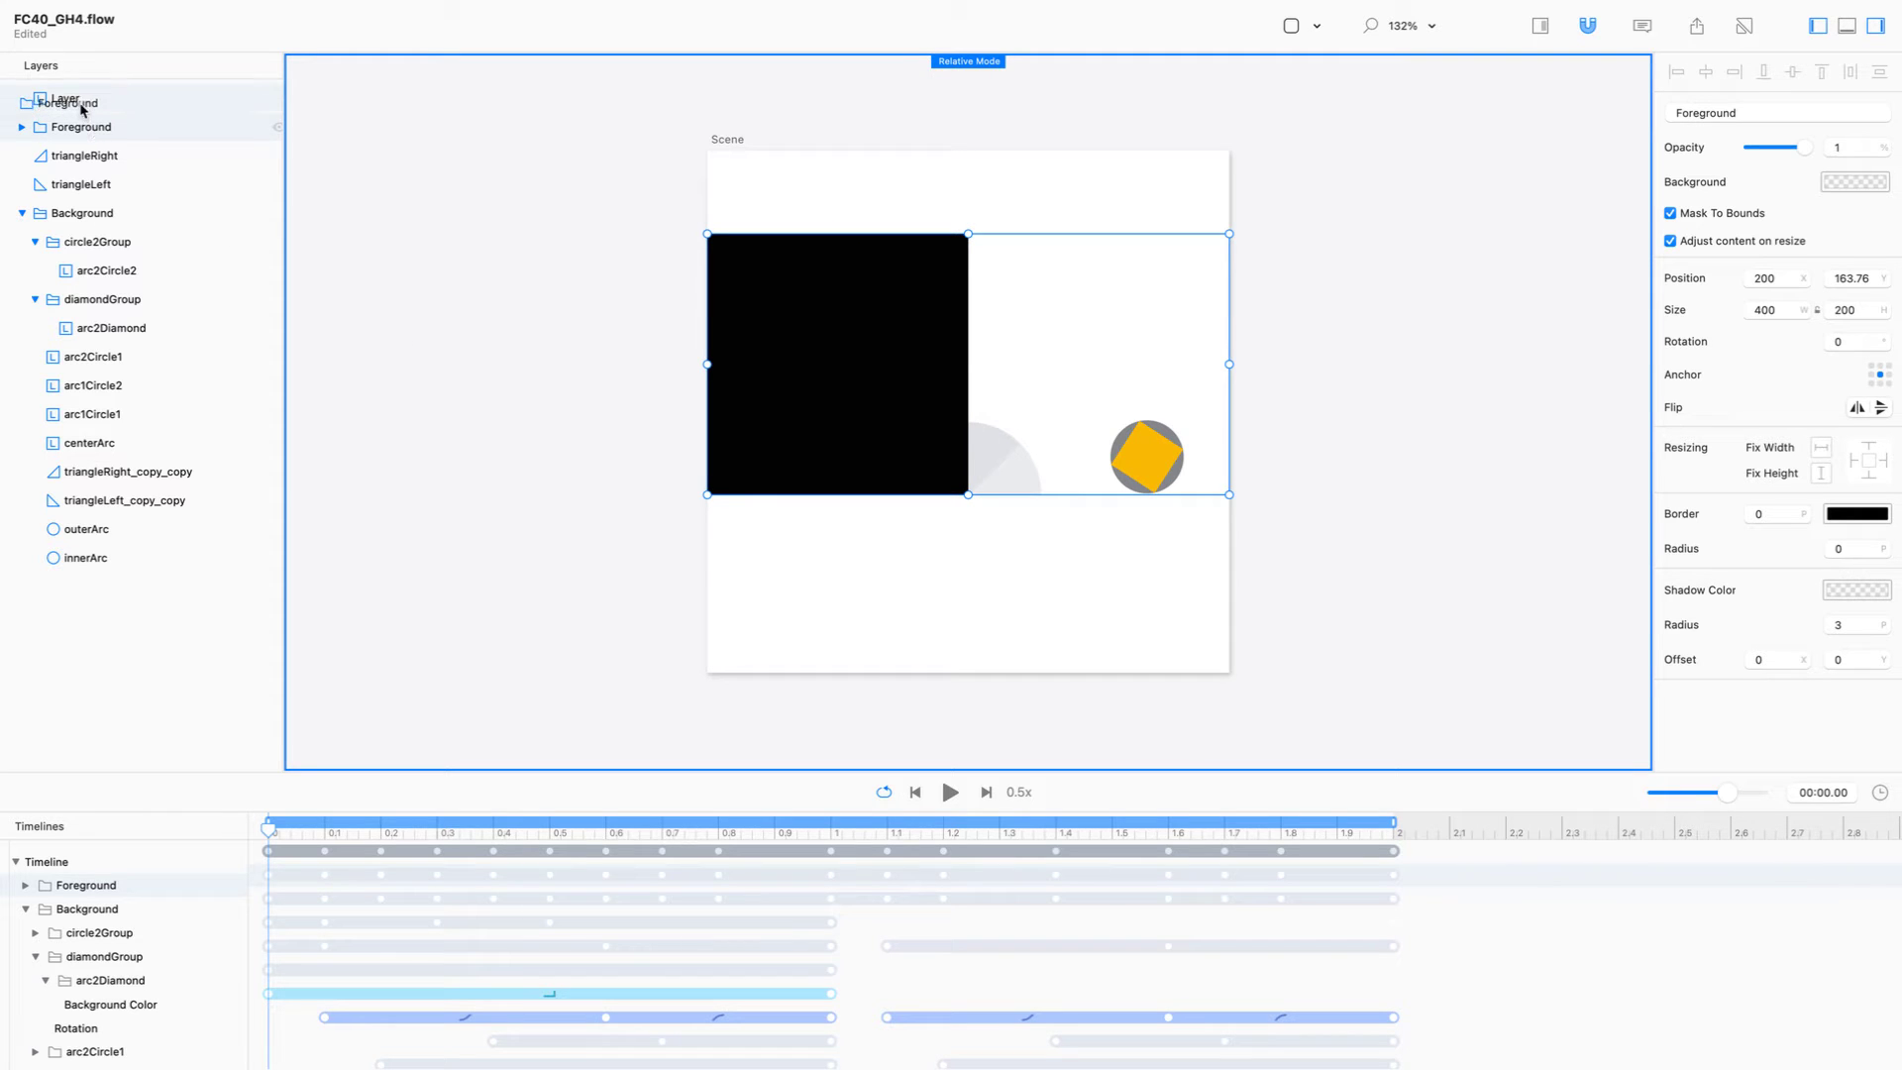
pyautogui.press('super+g')
pyautogui.press('Return')
pyautogui.press('Left')
pyautogui.write('Foregrou')
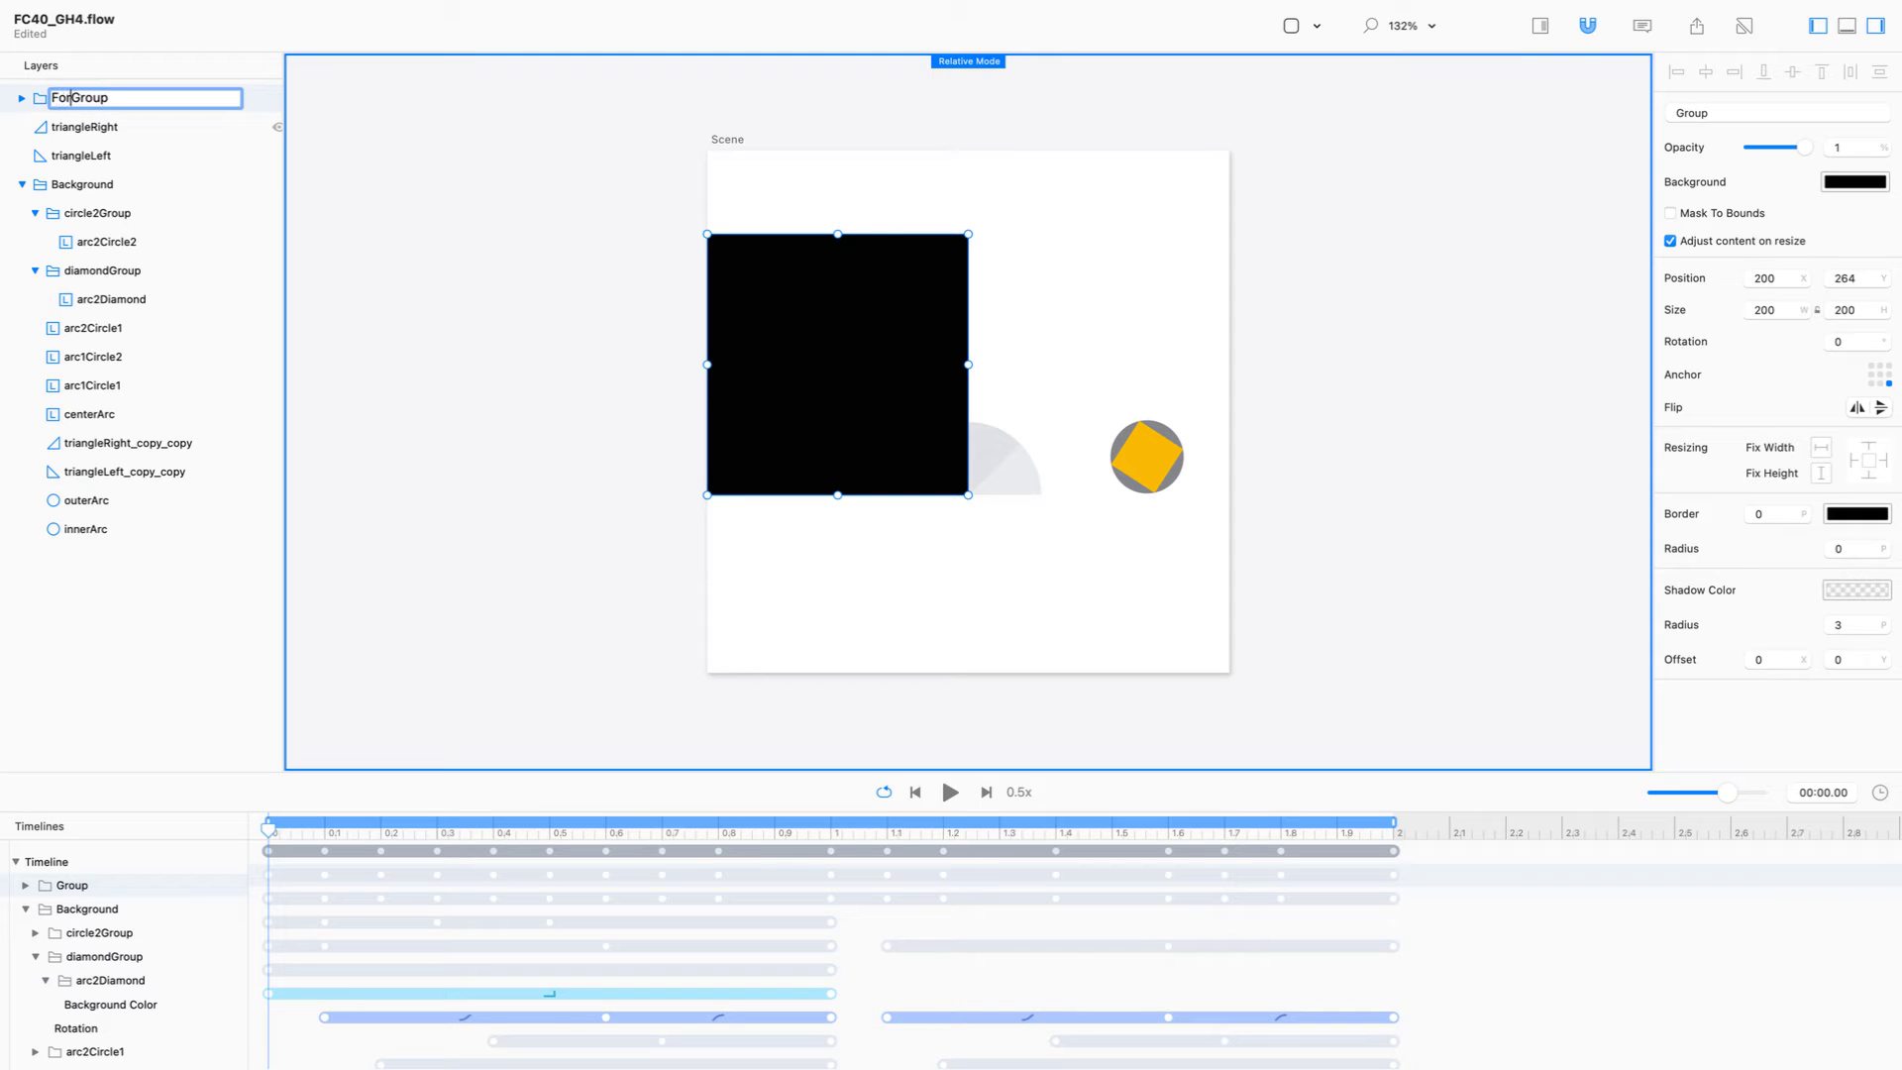
pyautogui.write('nd')
pyautogui.press('Return')
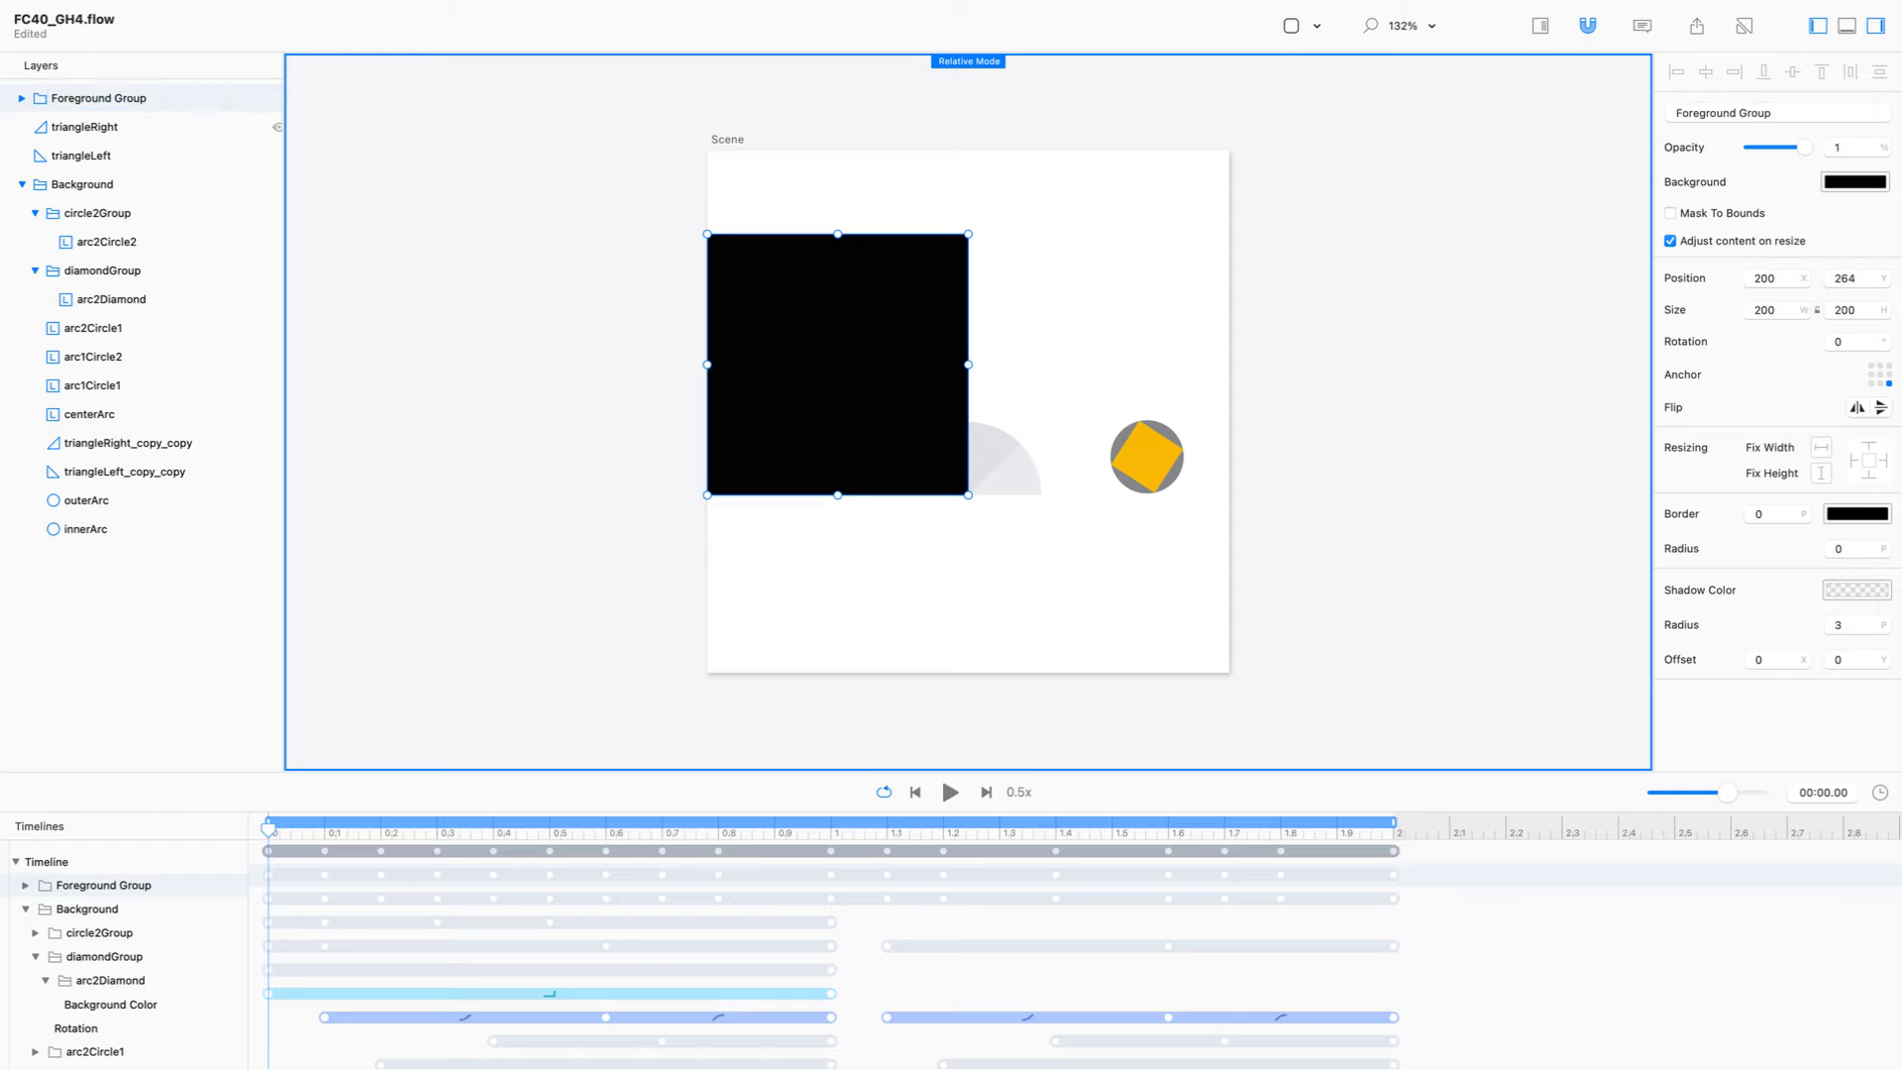
# Move the playhead to about 0.59 s and rotate the Foreground Group by 45 degrees.
pyautogui.click(22, 99)
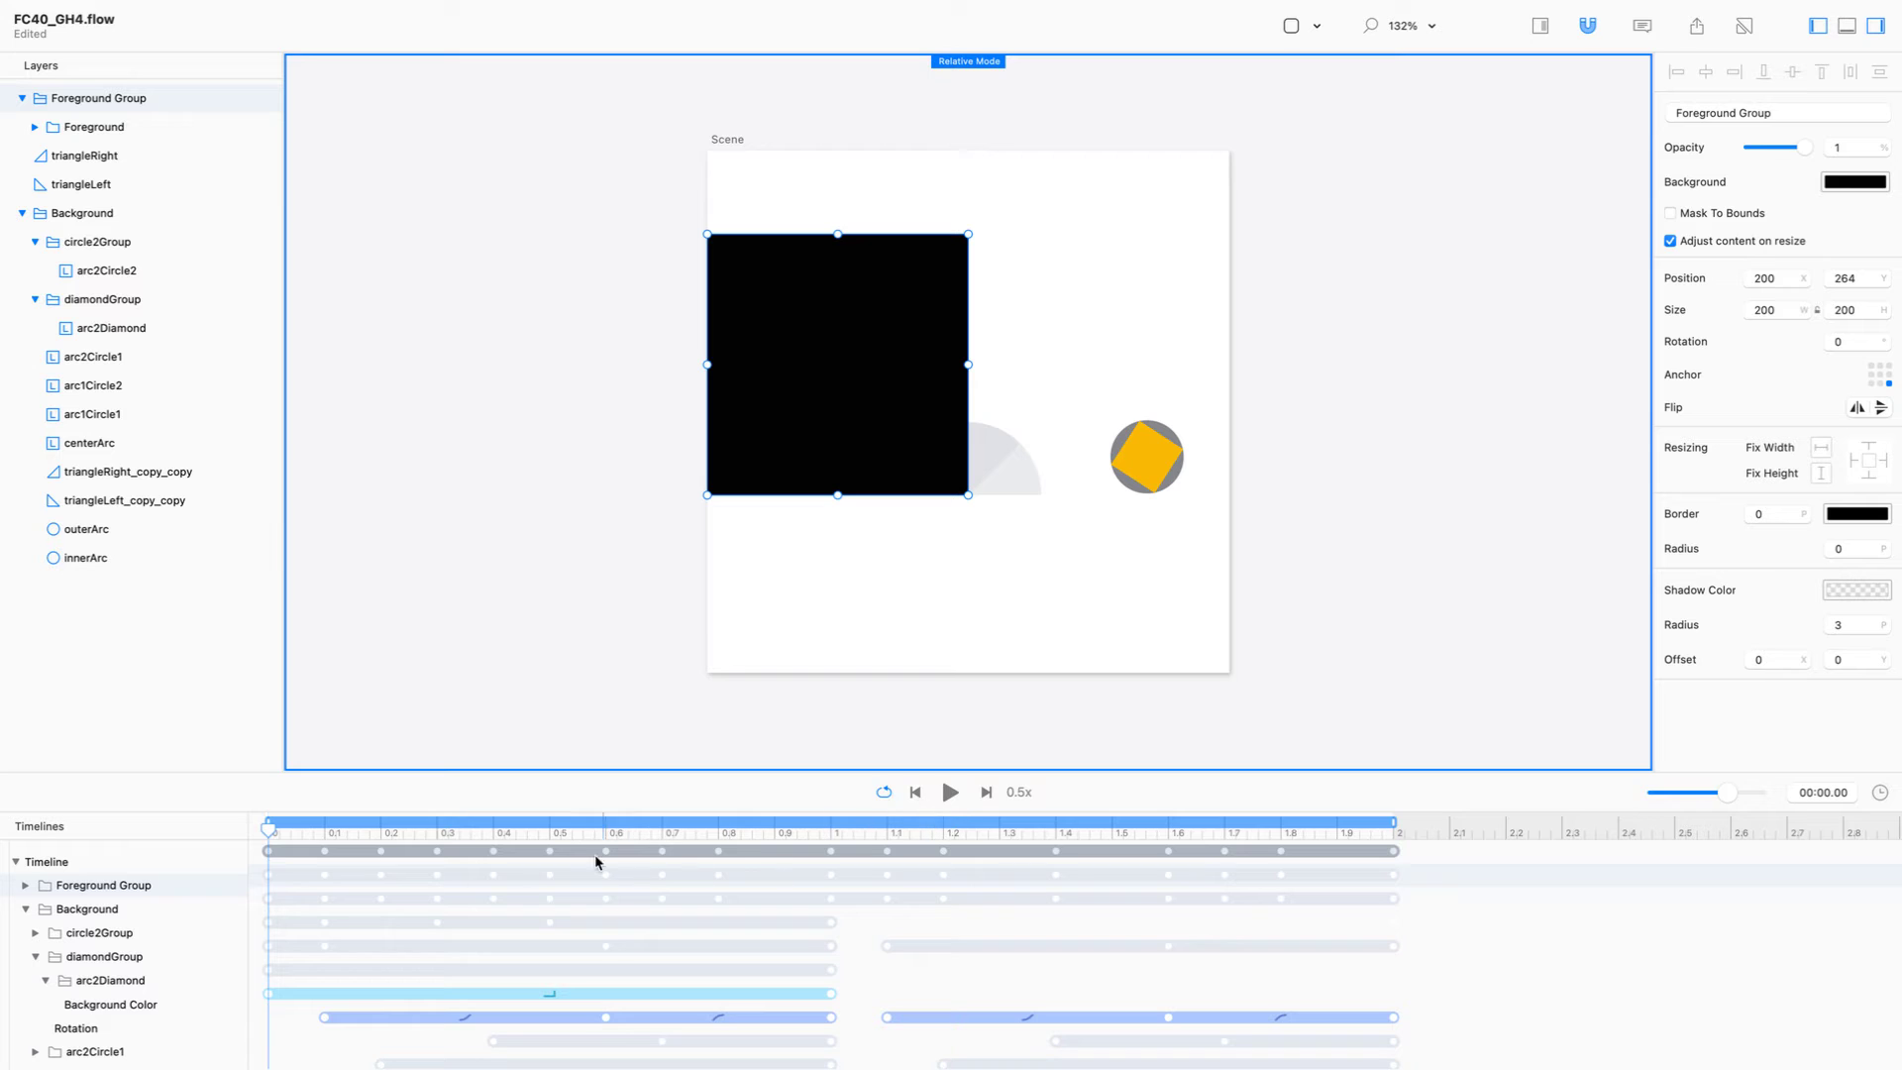
pyautogui.moveTo(577, 832)
pyautogui.mouseDown()
pyautogui.moveTo(649, 831)
pyautogui.moveTo(581, 831)
pyautogui.moveTo(600, 831)
pyautogui.mouseUp()
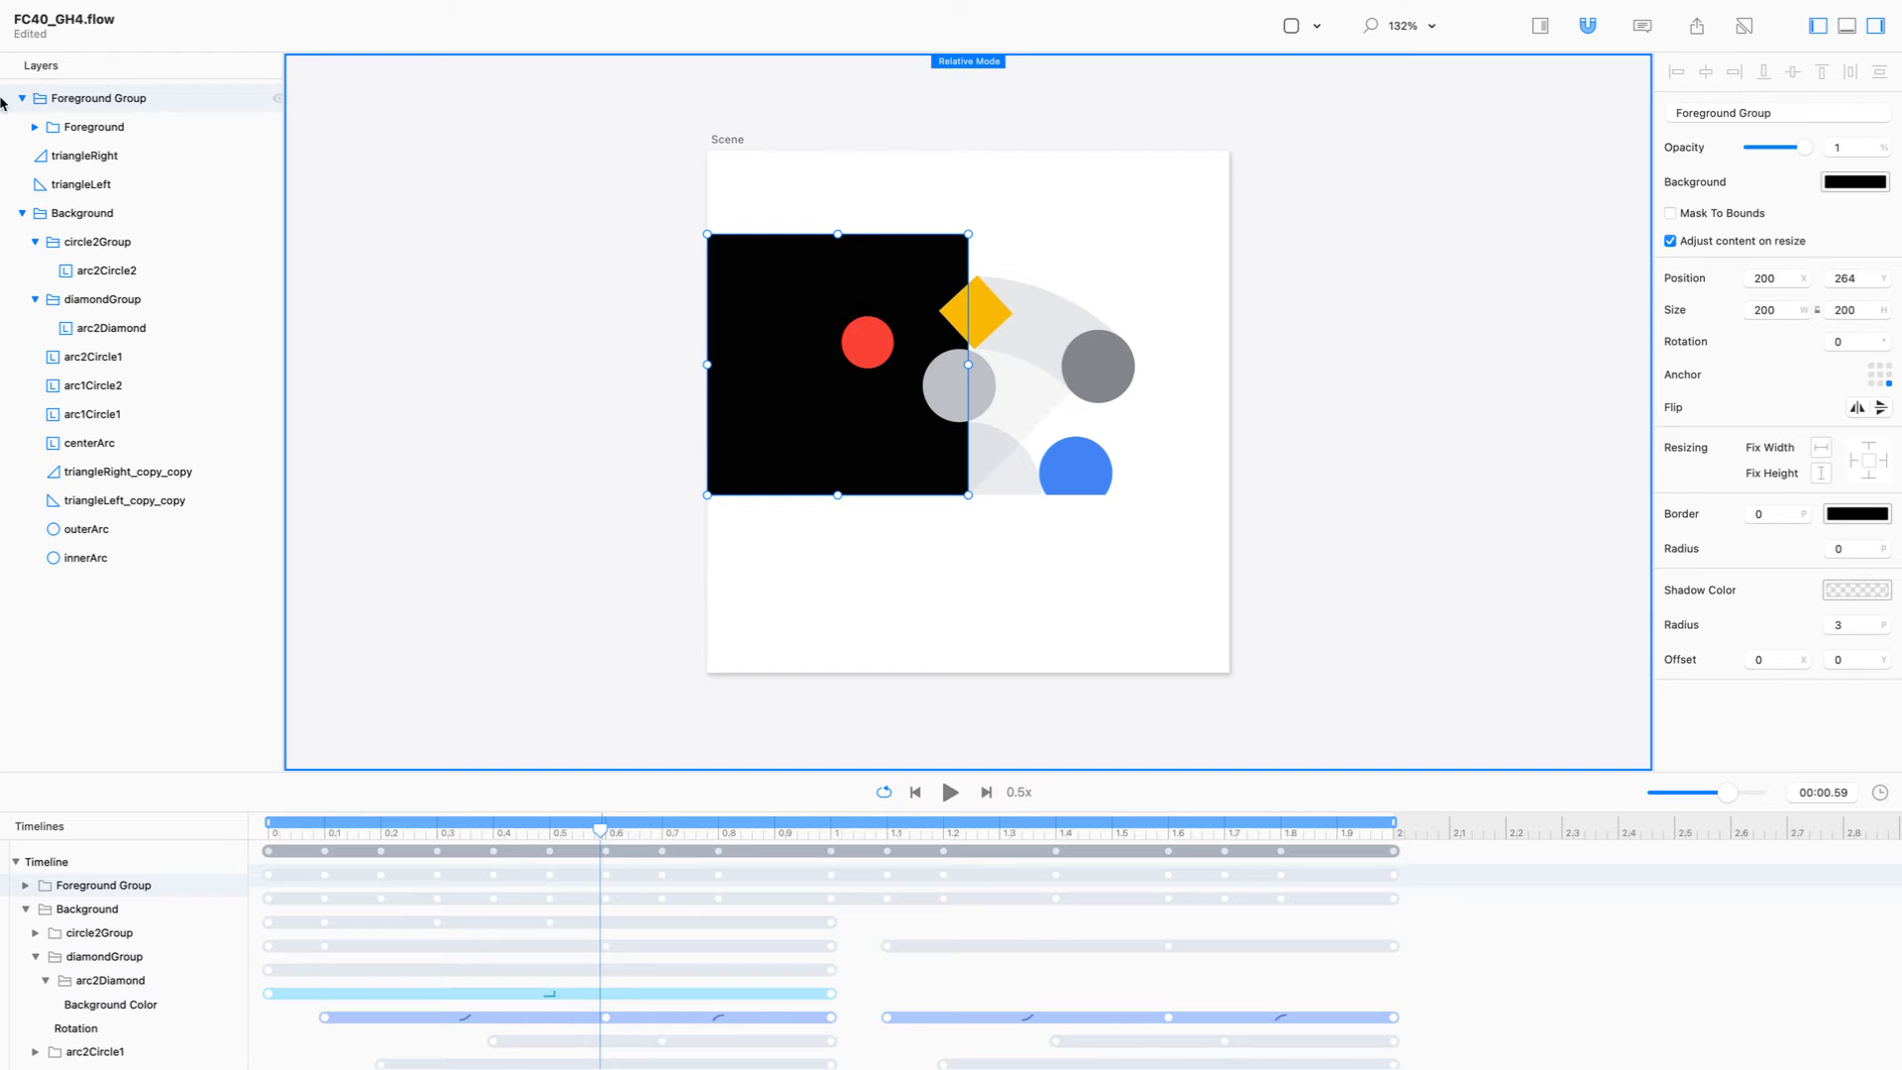
pyautogui.click(148, 130)
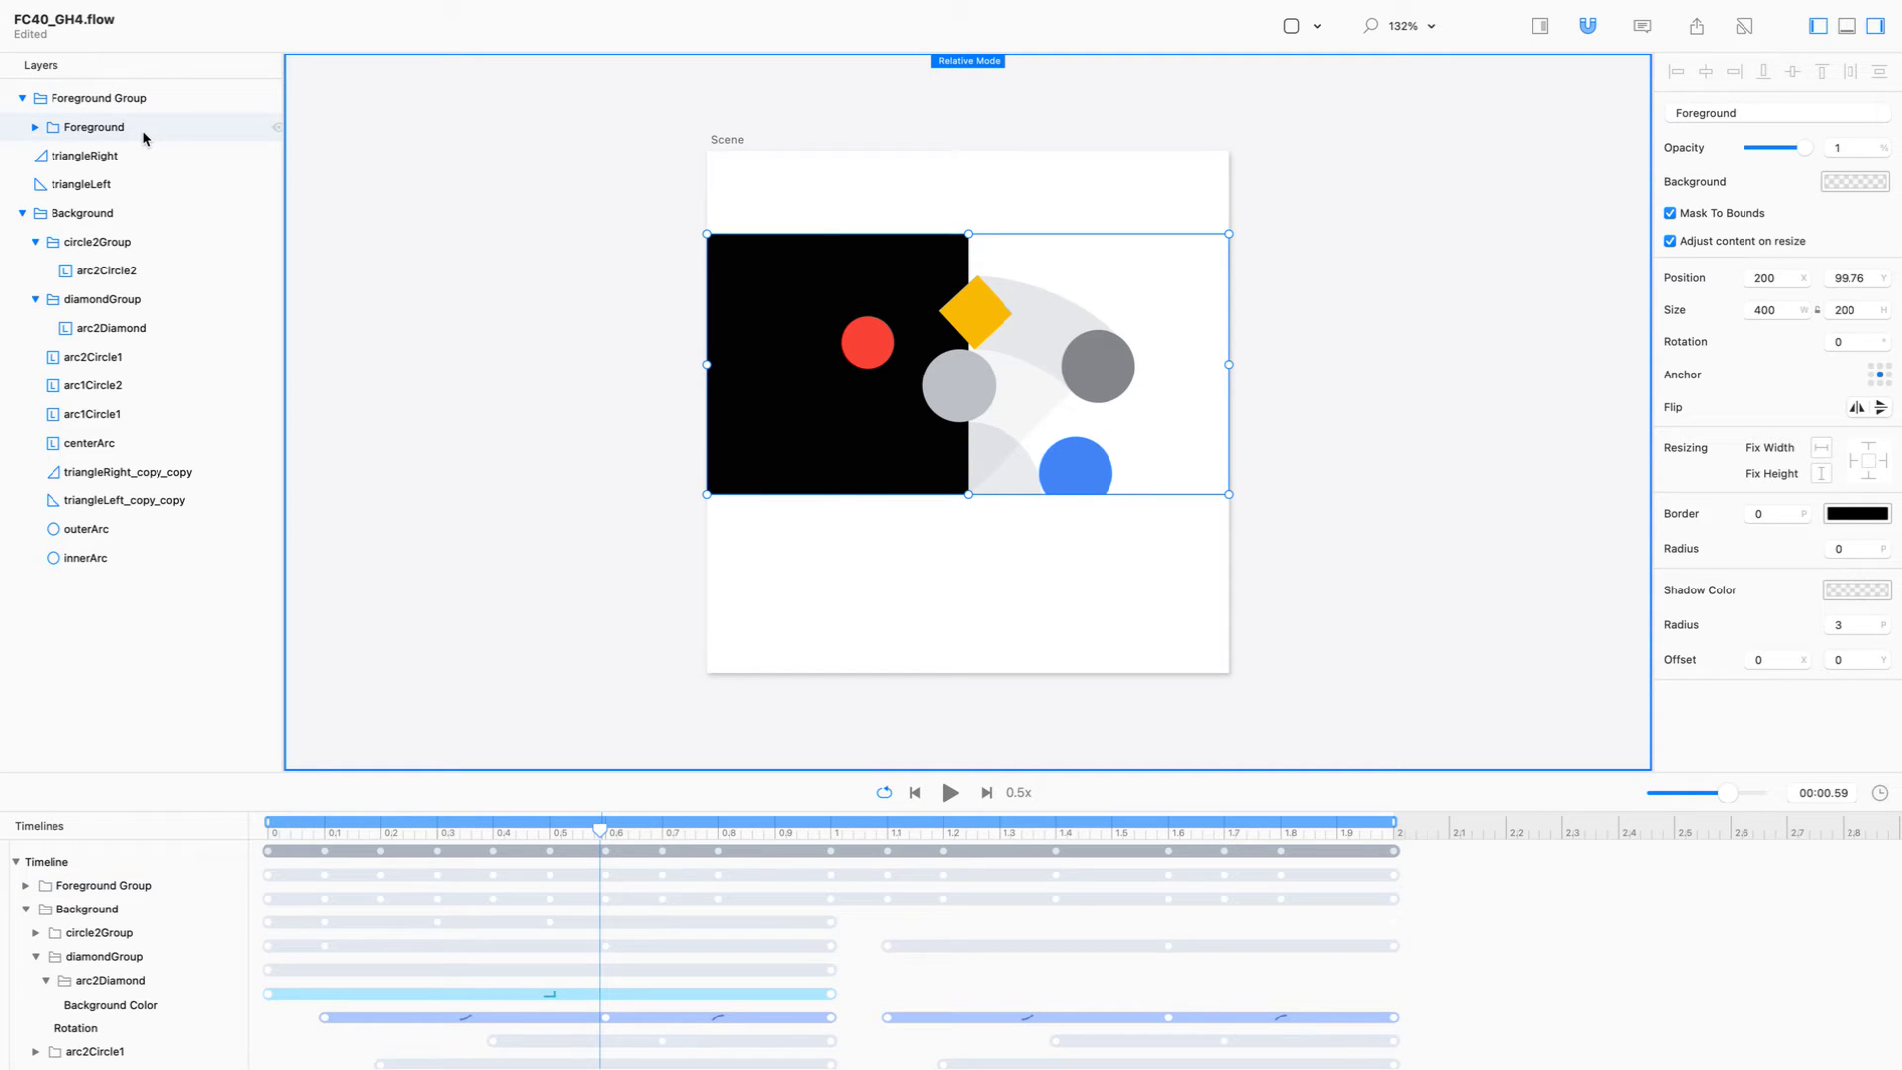
pyautogui.click(147, 99)
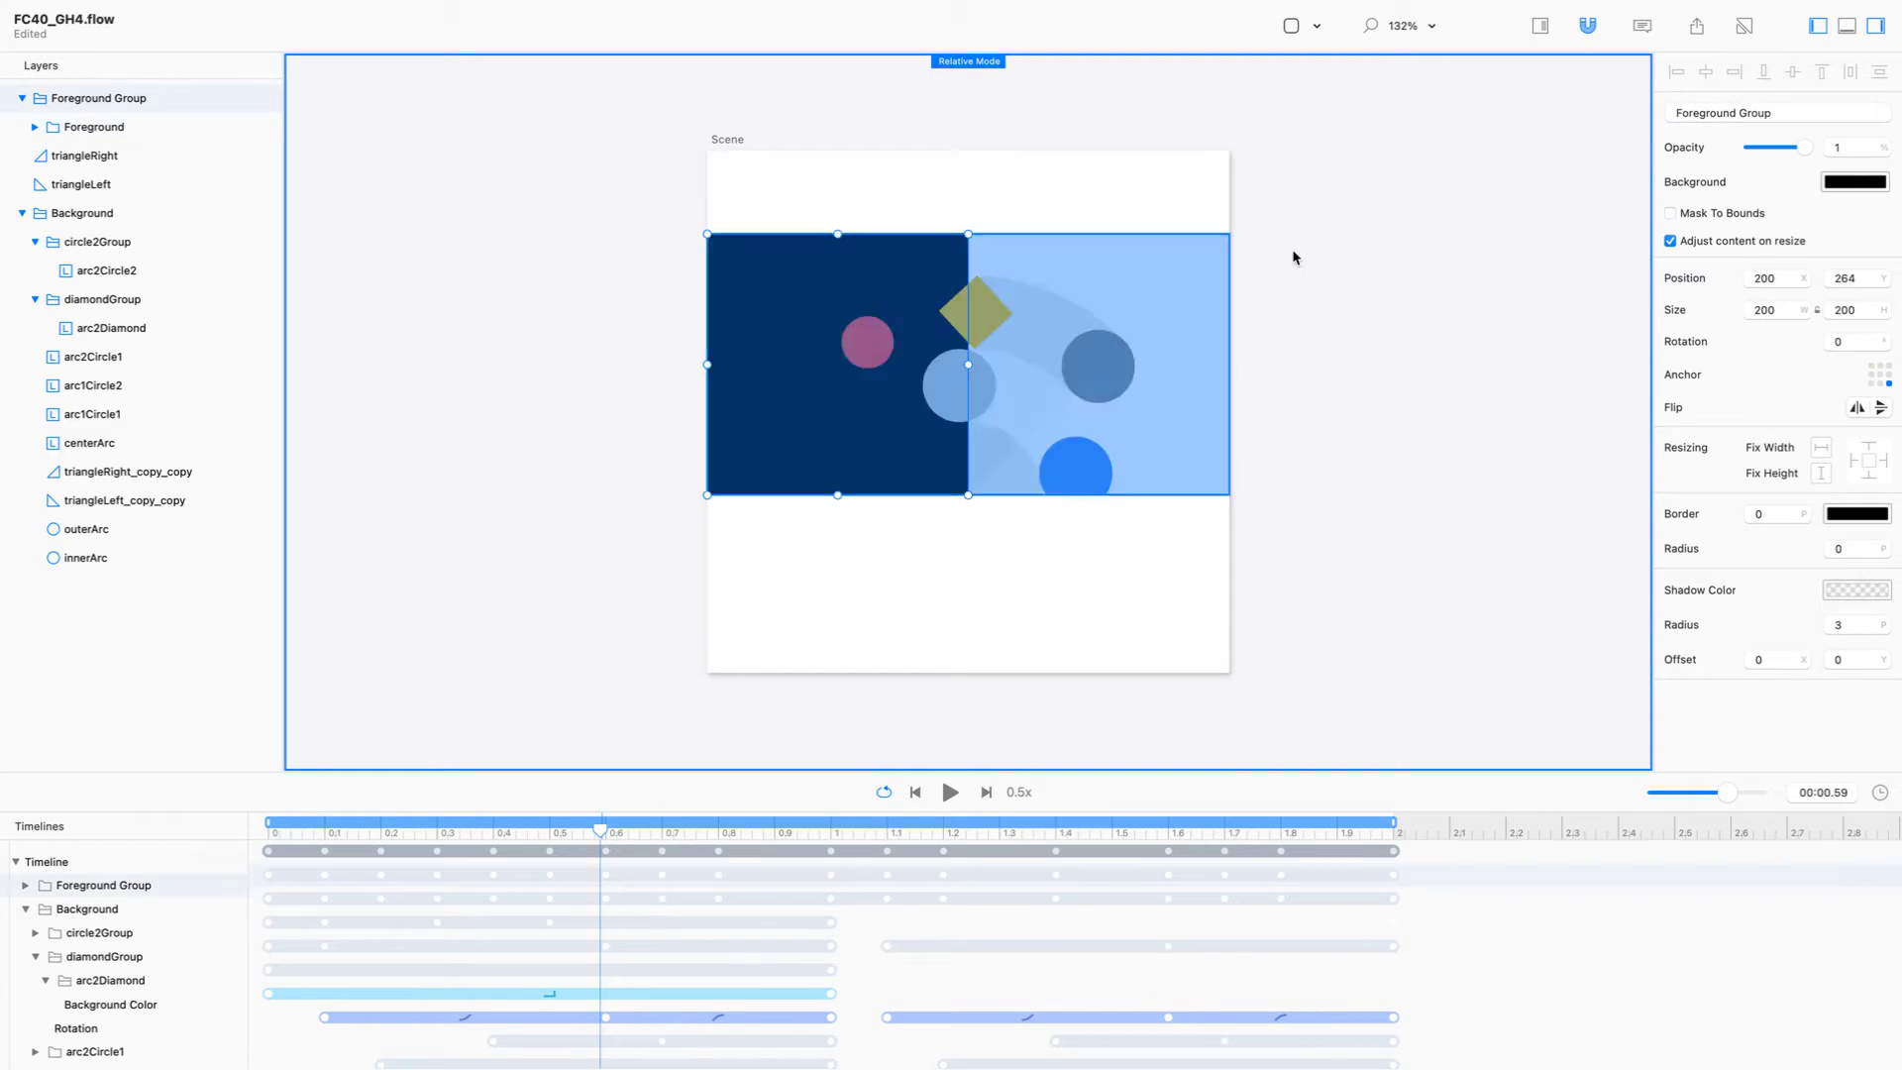
pyautogui.click(1850, 342)
pyautogui.write('45')
pyautogui.press('Return')
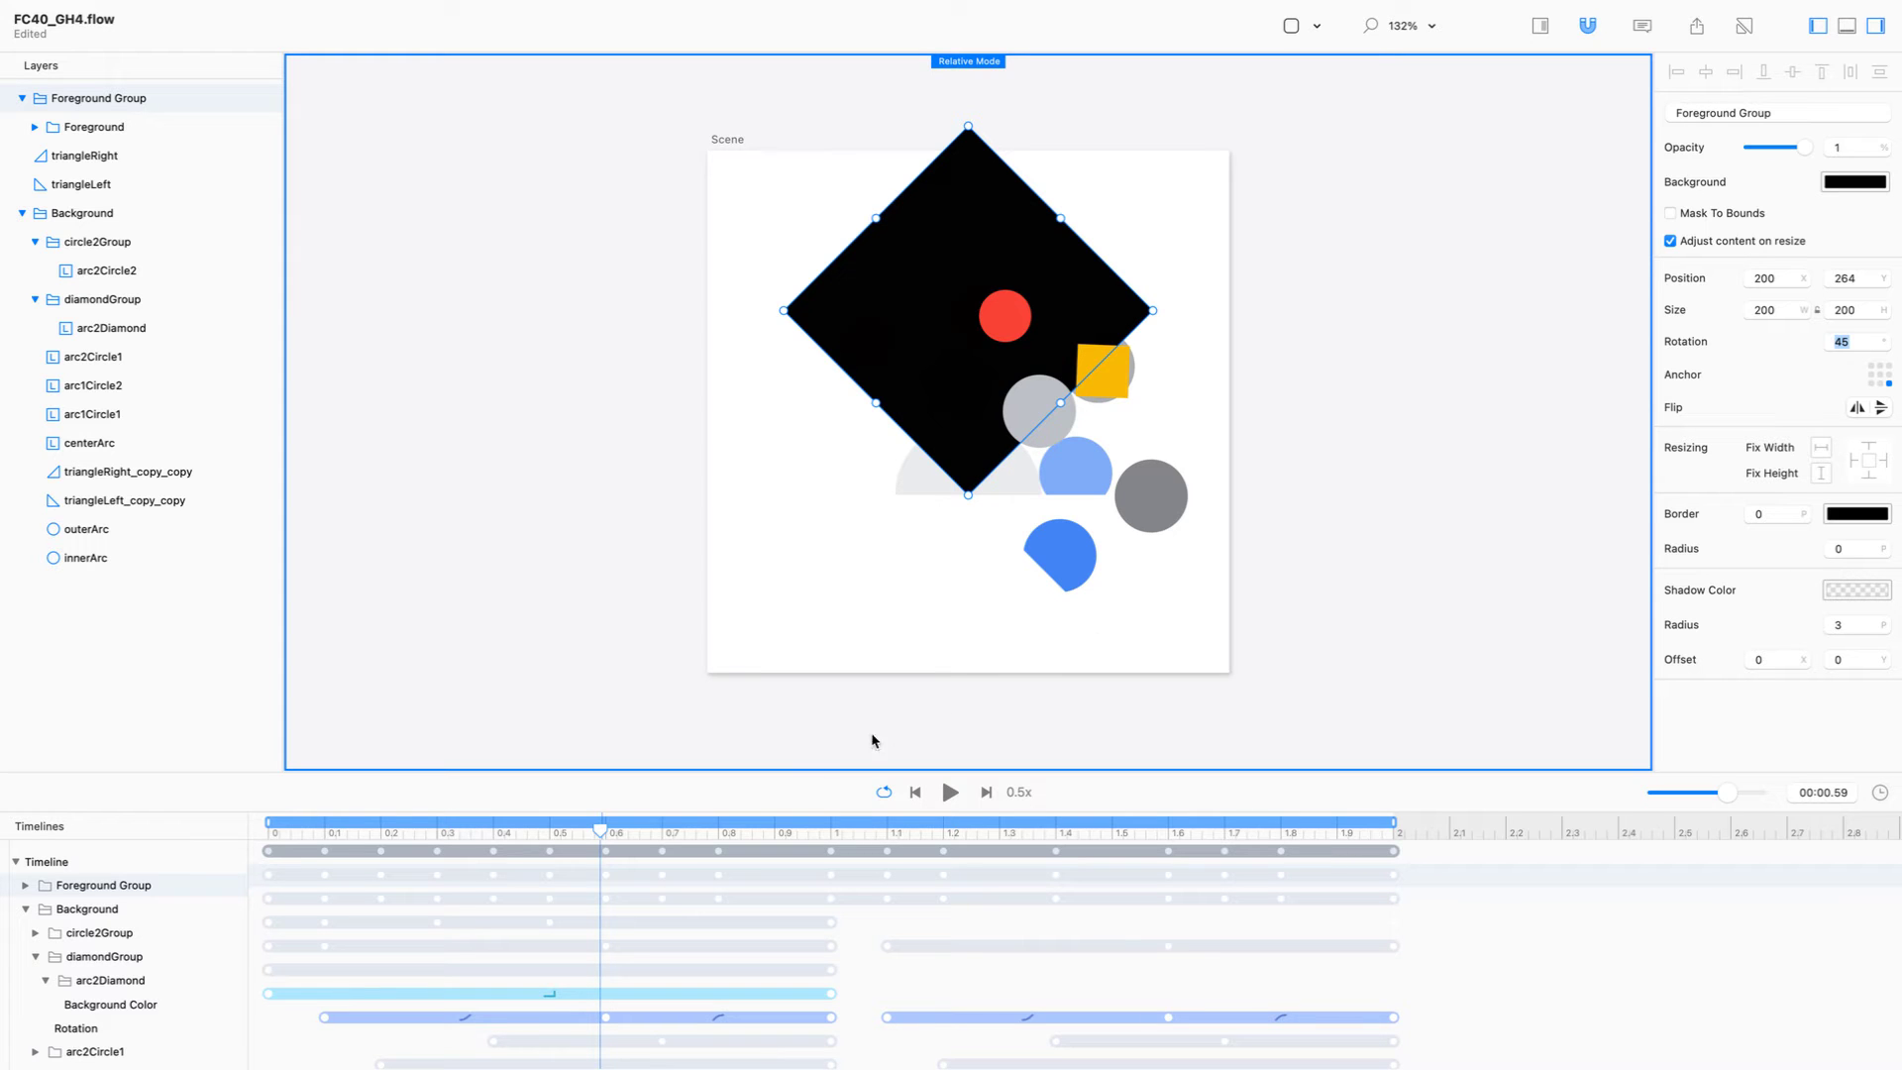
# Anchor the nested Foreground layer at its bottom centre and counter-rotate it by -45 degrees.
pyautogui.moveTo(599, 827); pyautogui.dragTo(741, 826)
pyautogui.click(139, 127)
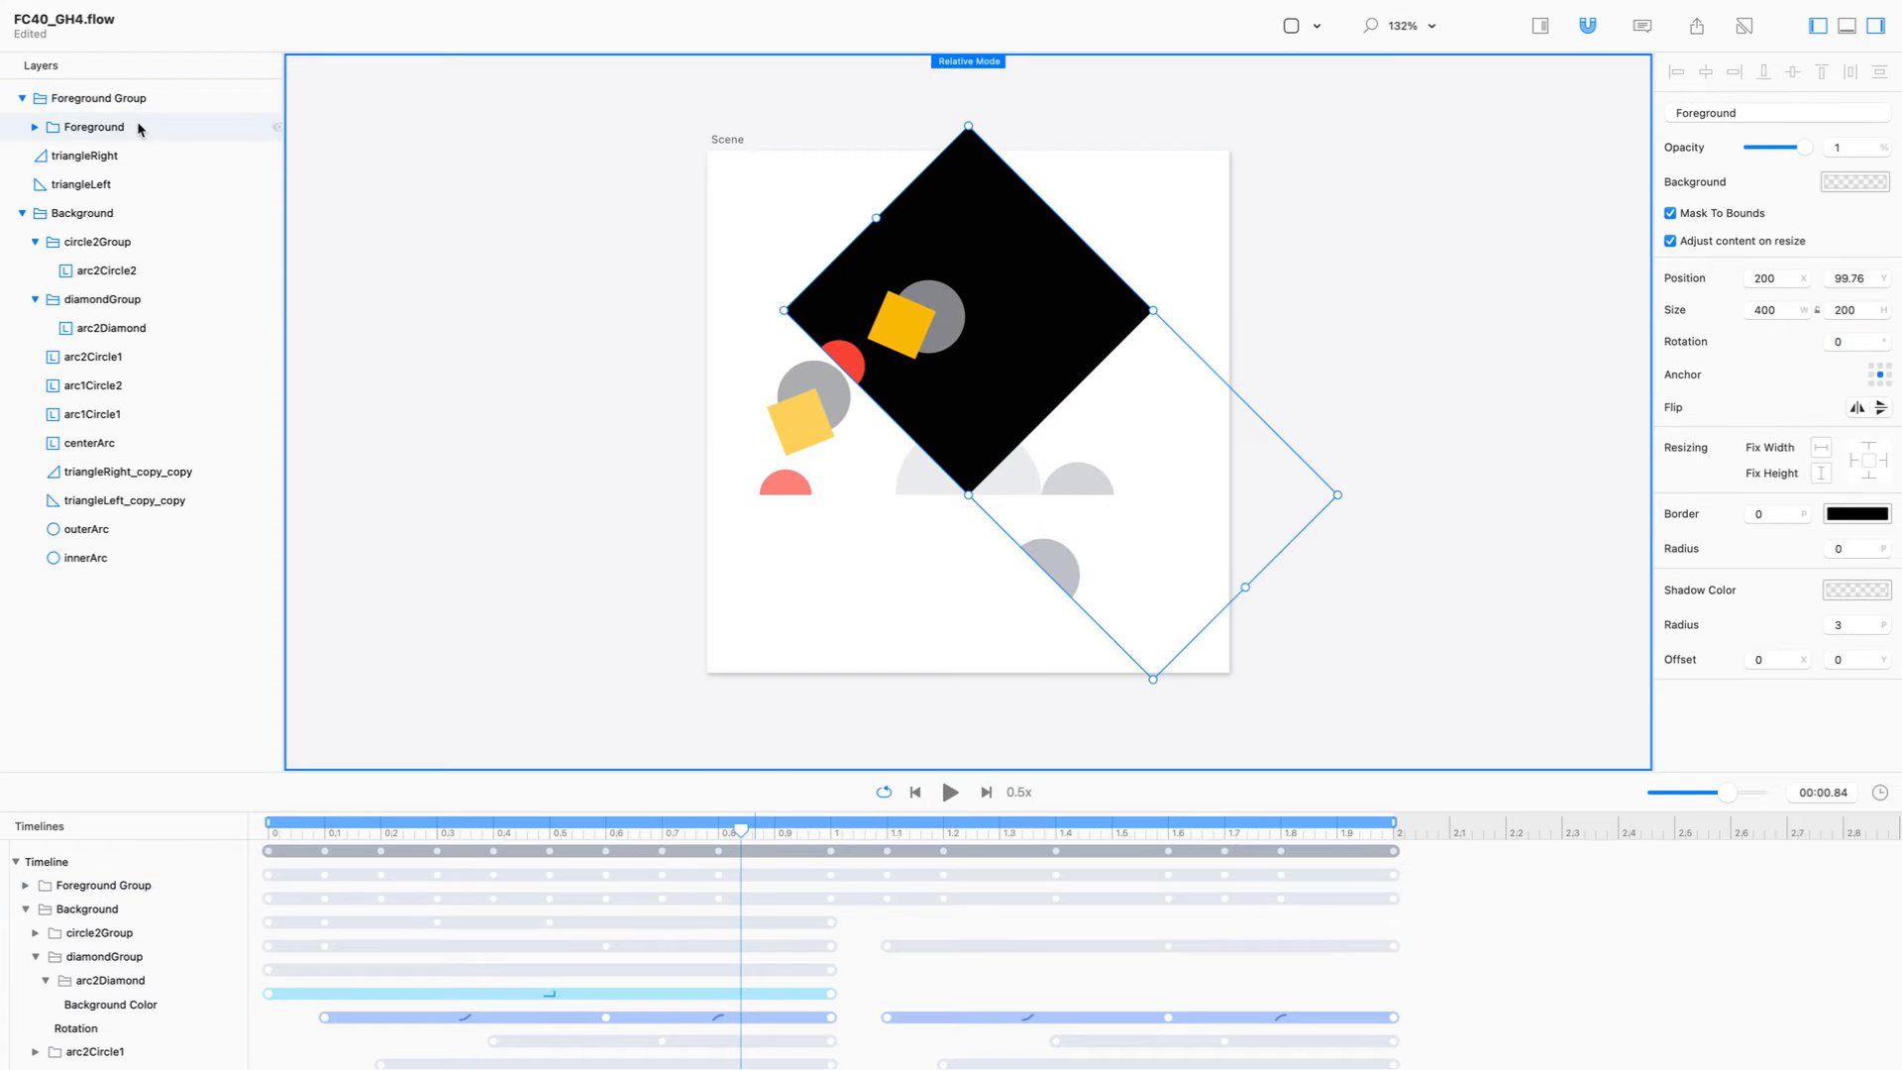
pyautogui.click(1880, 383)
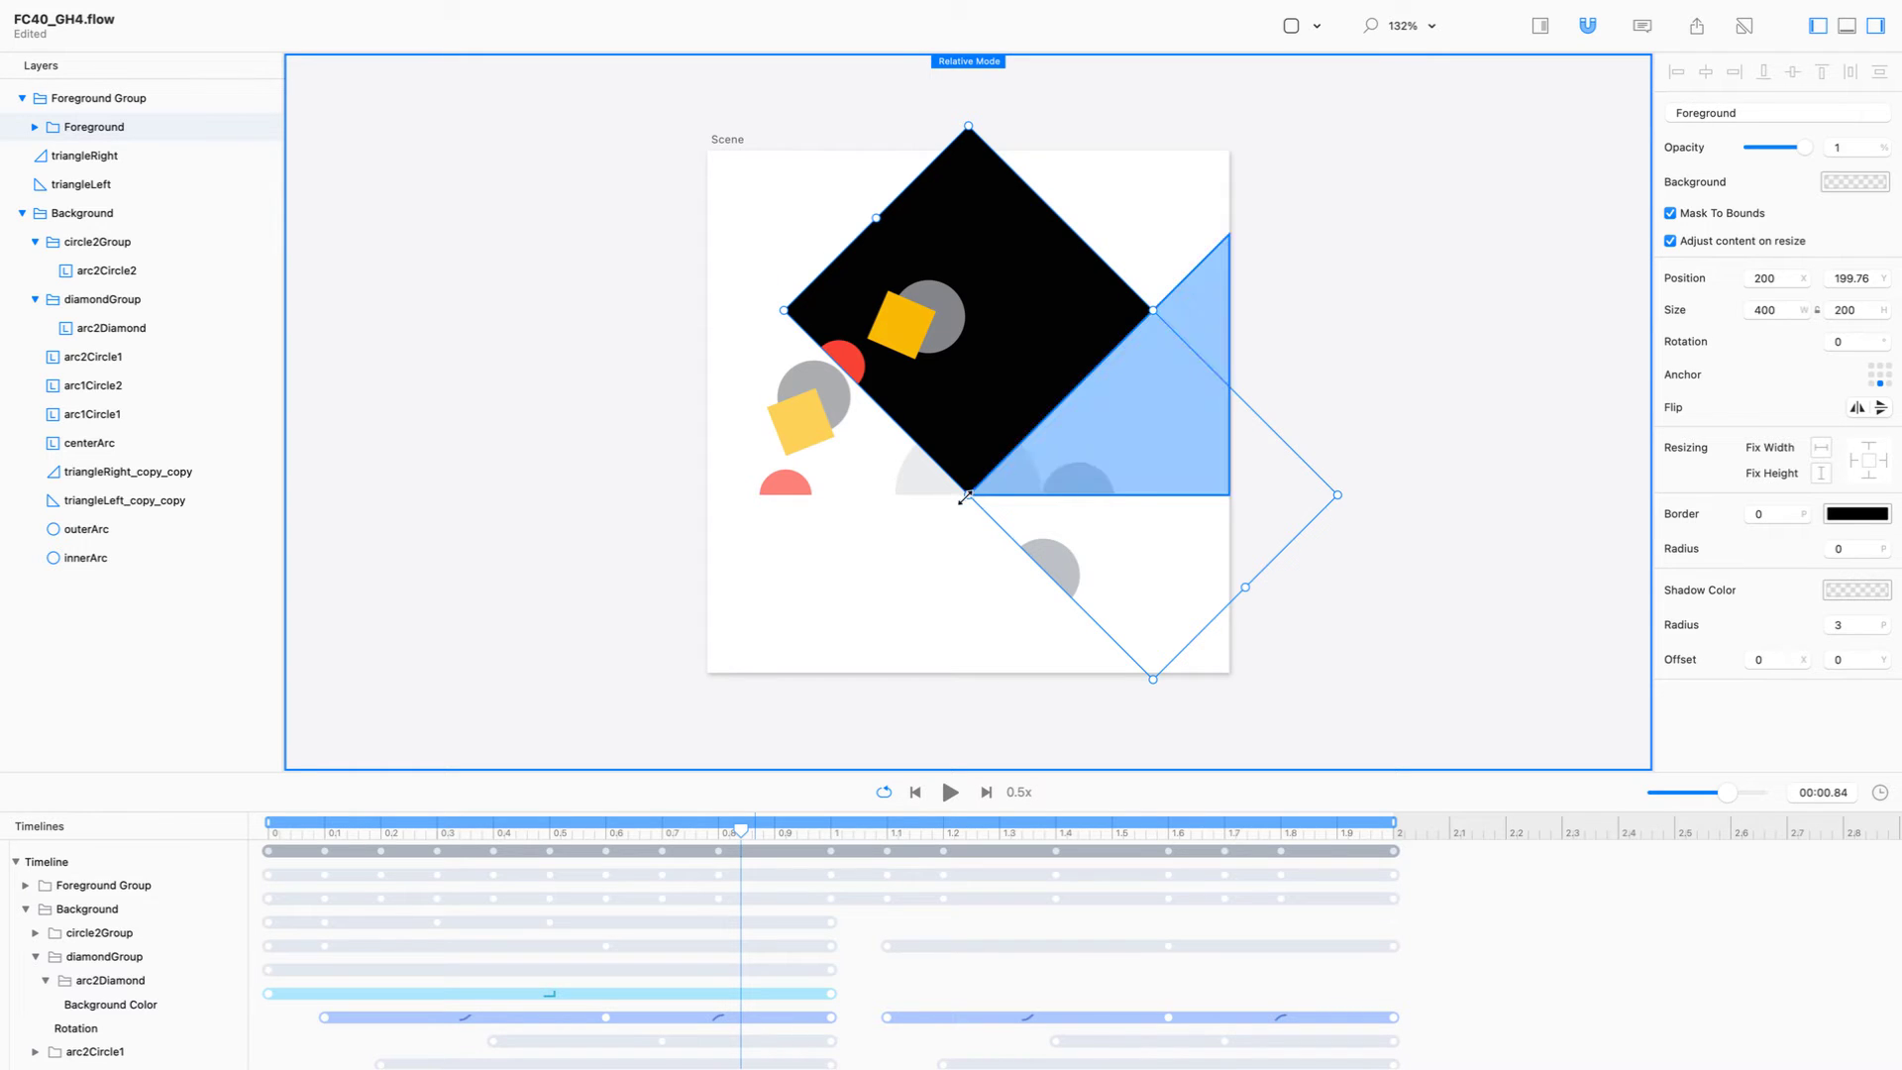
pyautogui.click(1838, 343)
pyautogui.write('-')
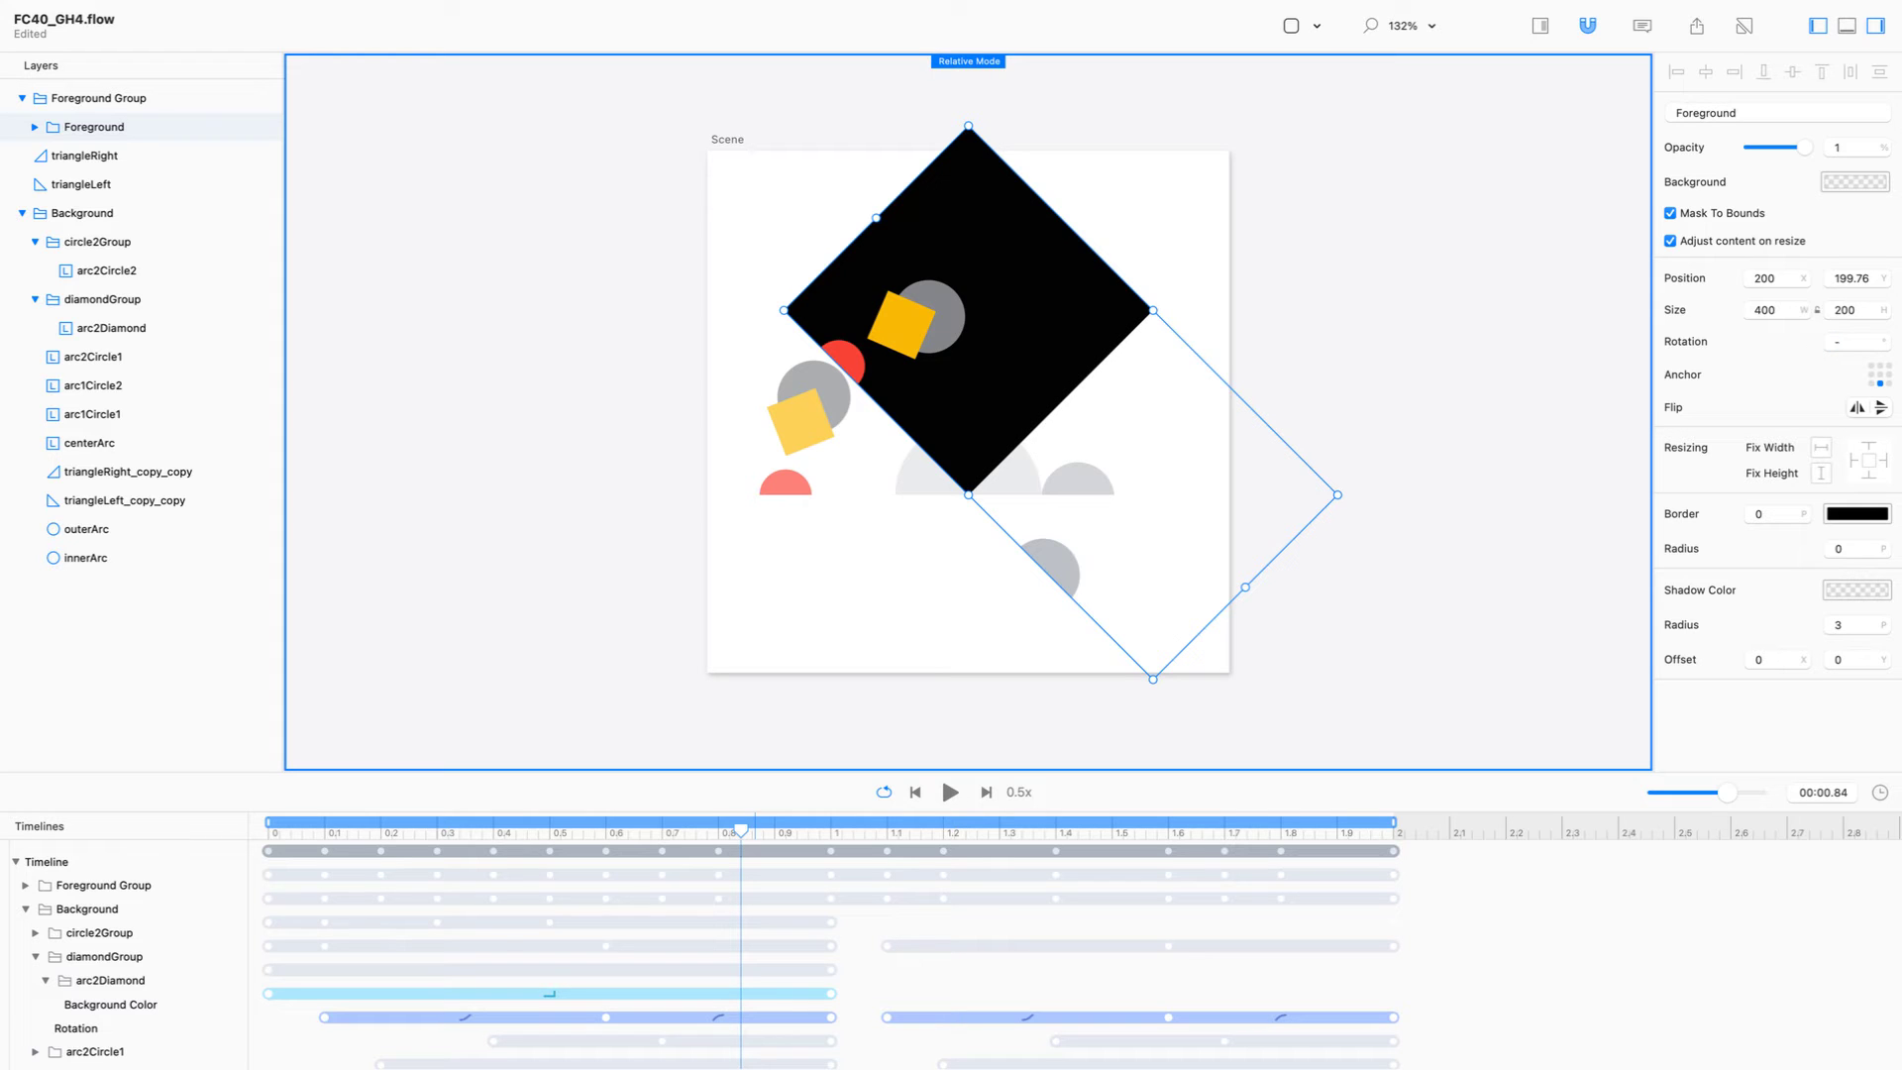
pyautogui.write('45')
pyautogui.press('Return')
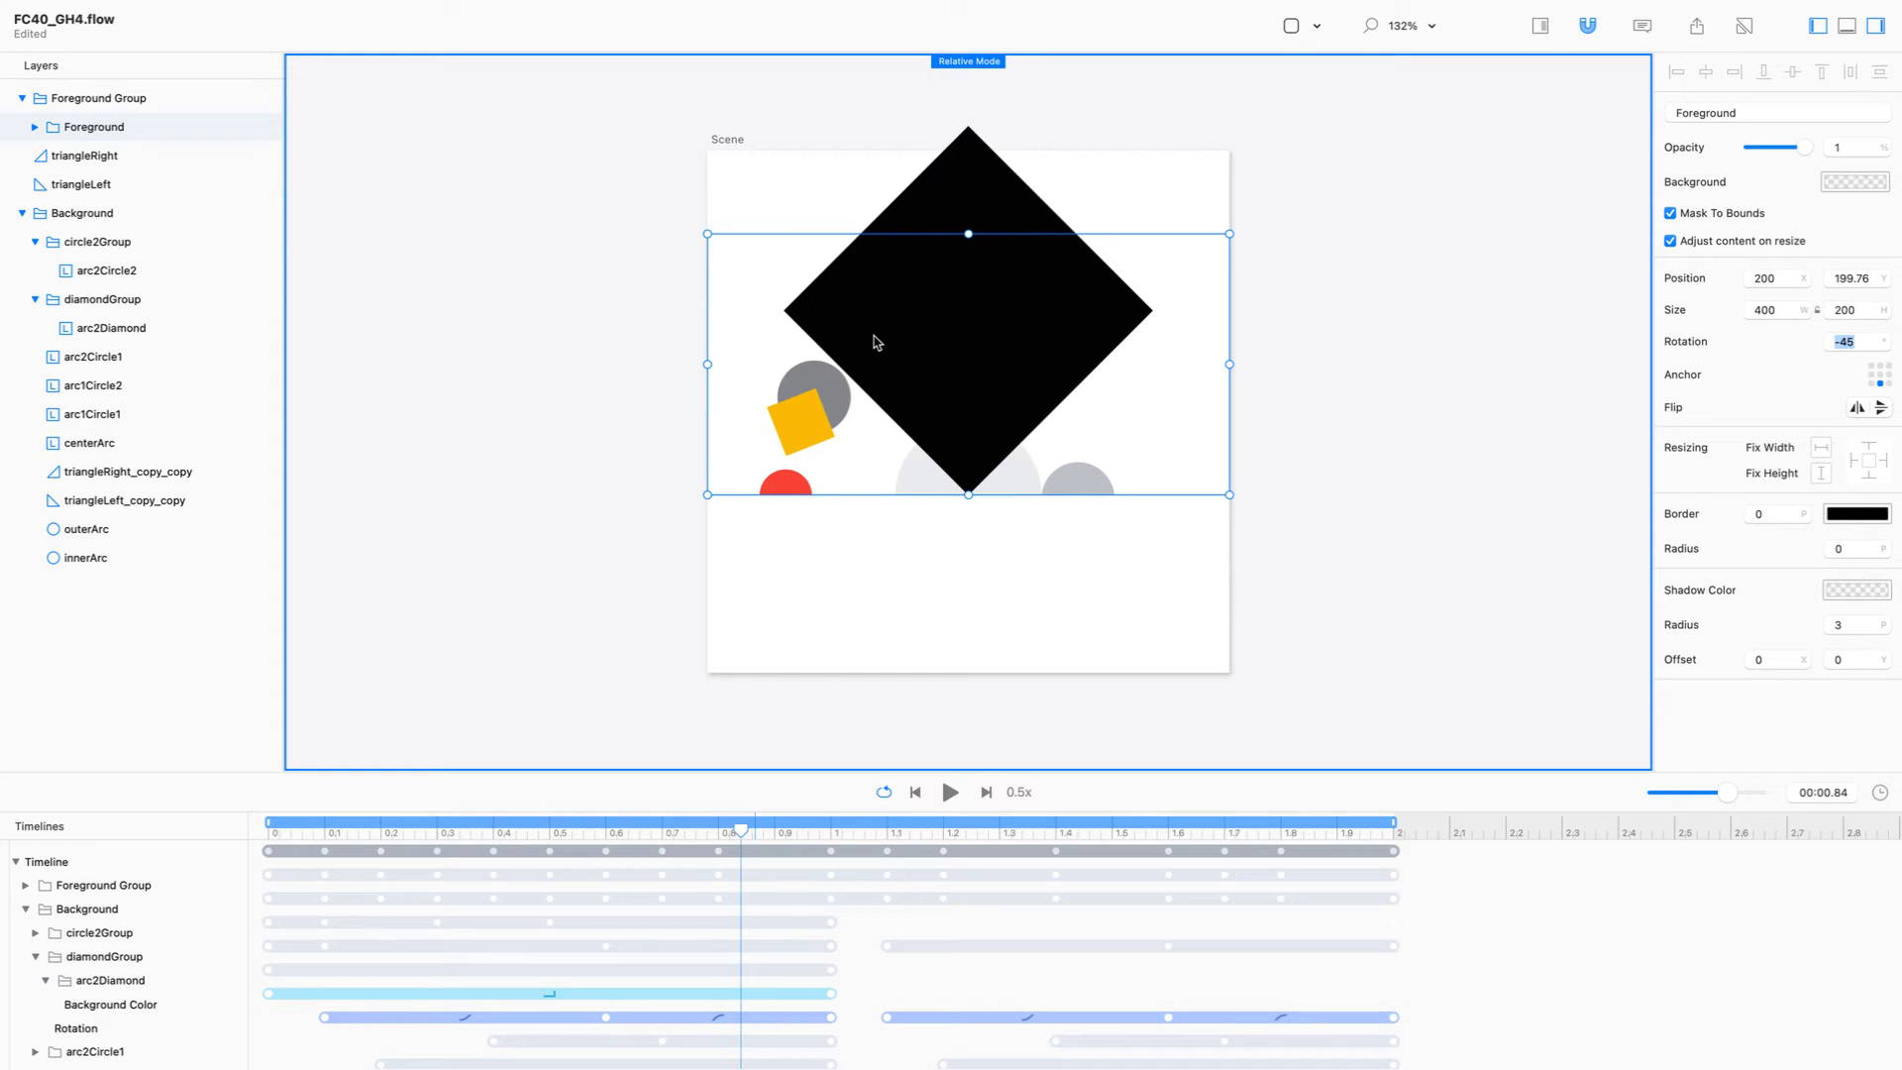
# Move the playhead to about 1.65 s and toggle the Foreground Group's visibility to compare the scene with and without it.
pyautogui.moveTo(739, 825); pyautogui.dragTo(1197, 830)
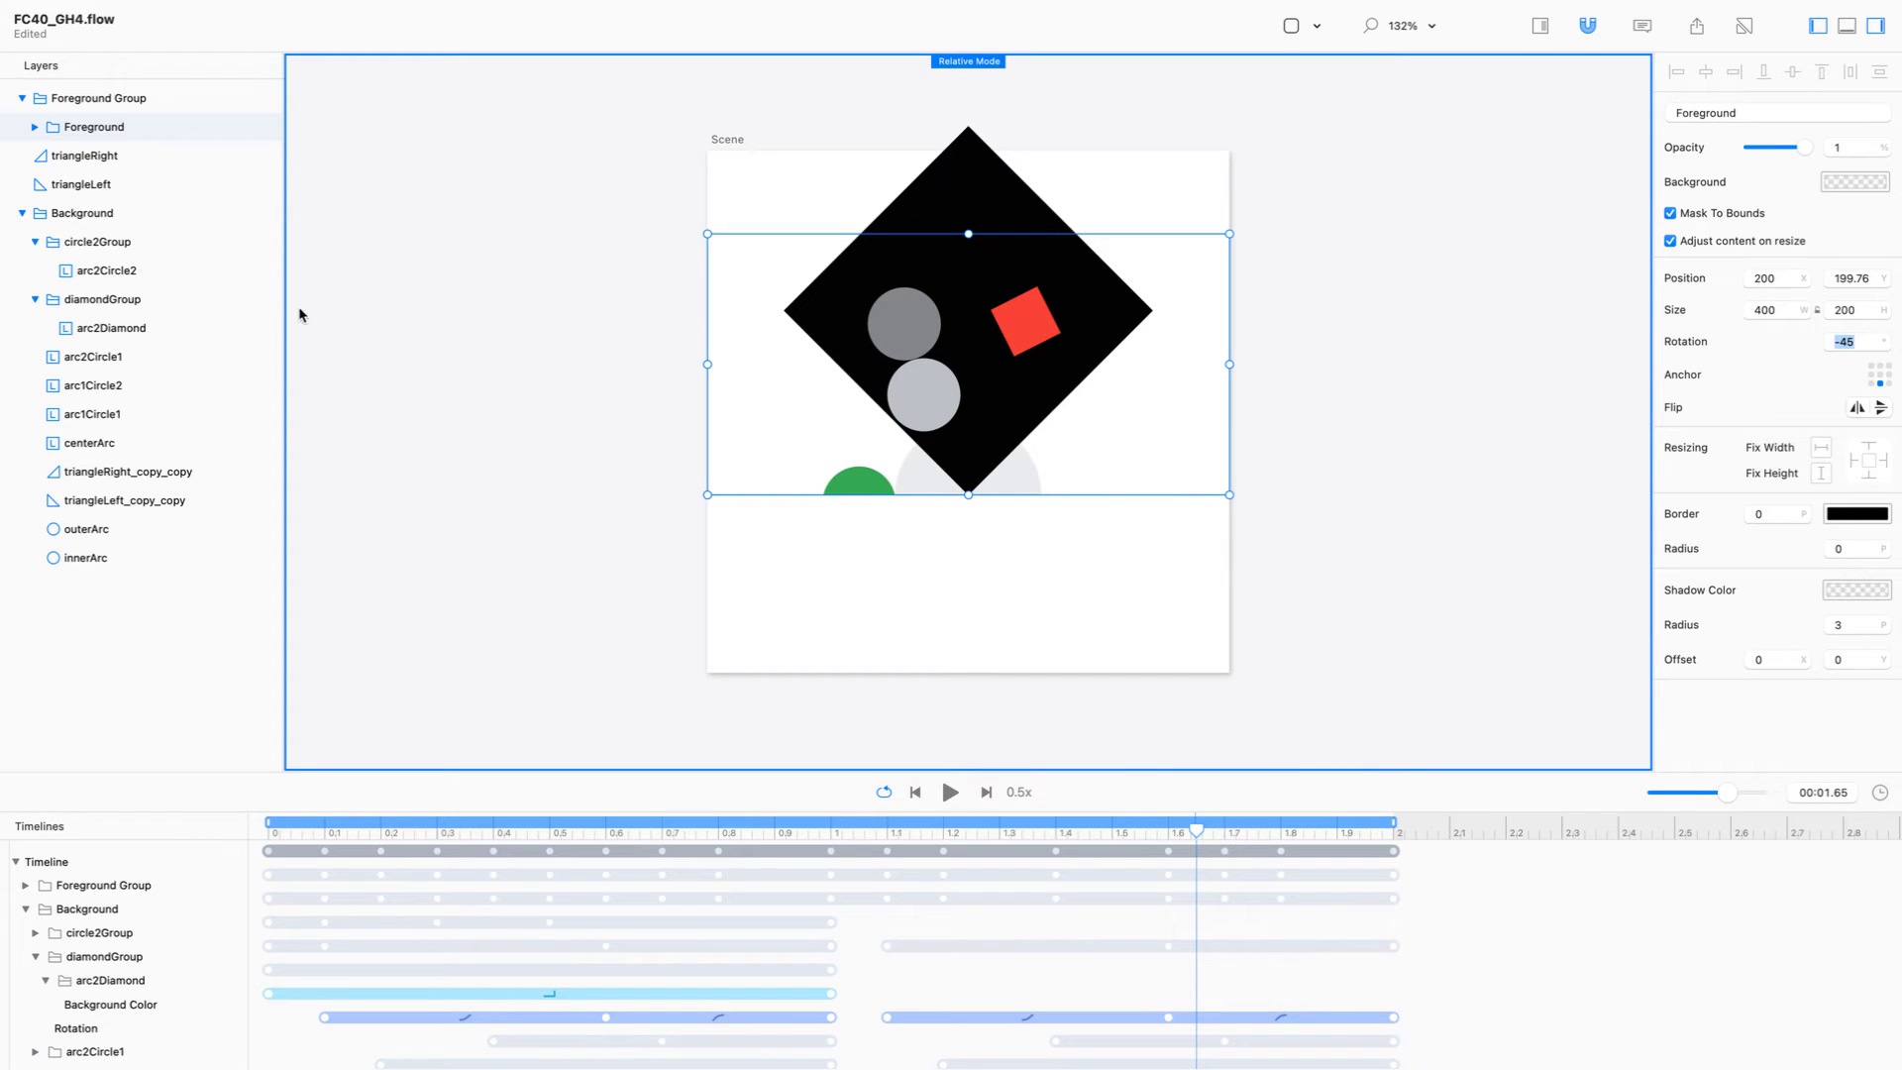
pyautogui.click(277, 99)
pyautogui.click(277, 99)
pyautogui.click(277, 99)
pyautogui.click(278, 99)
pyautogui.click(277, 99)
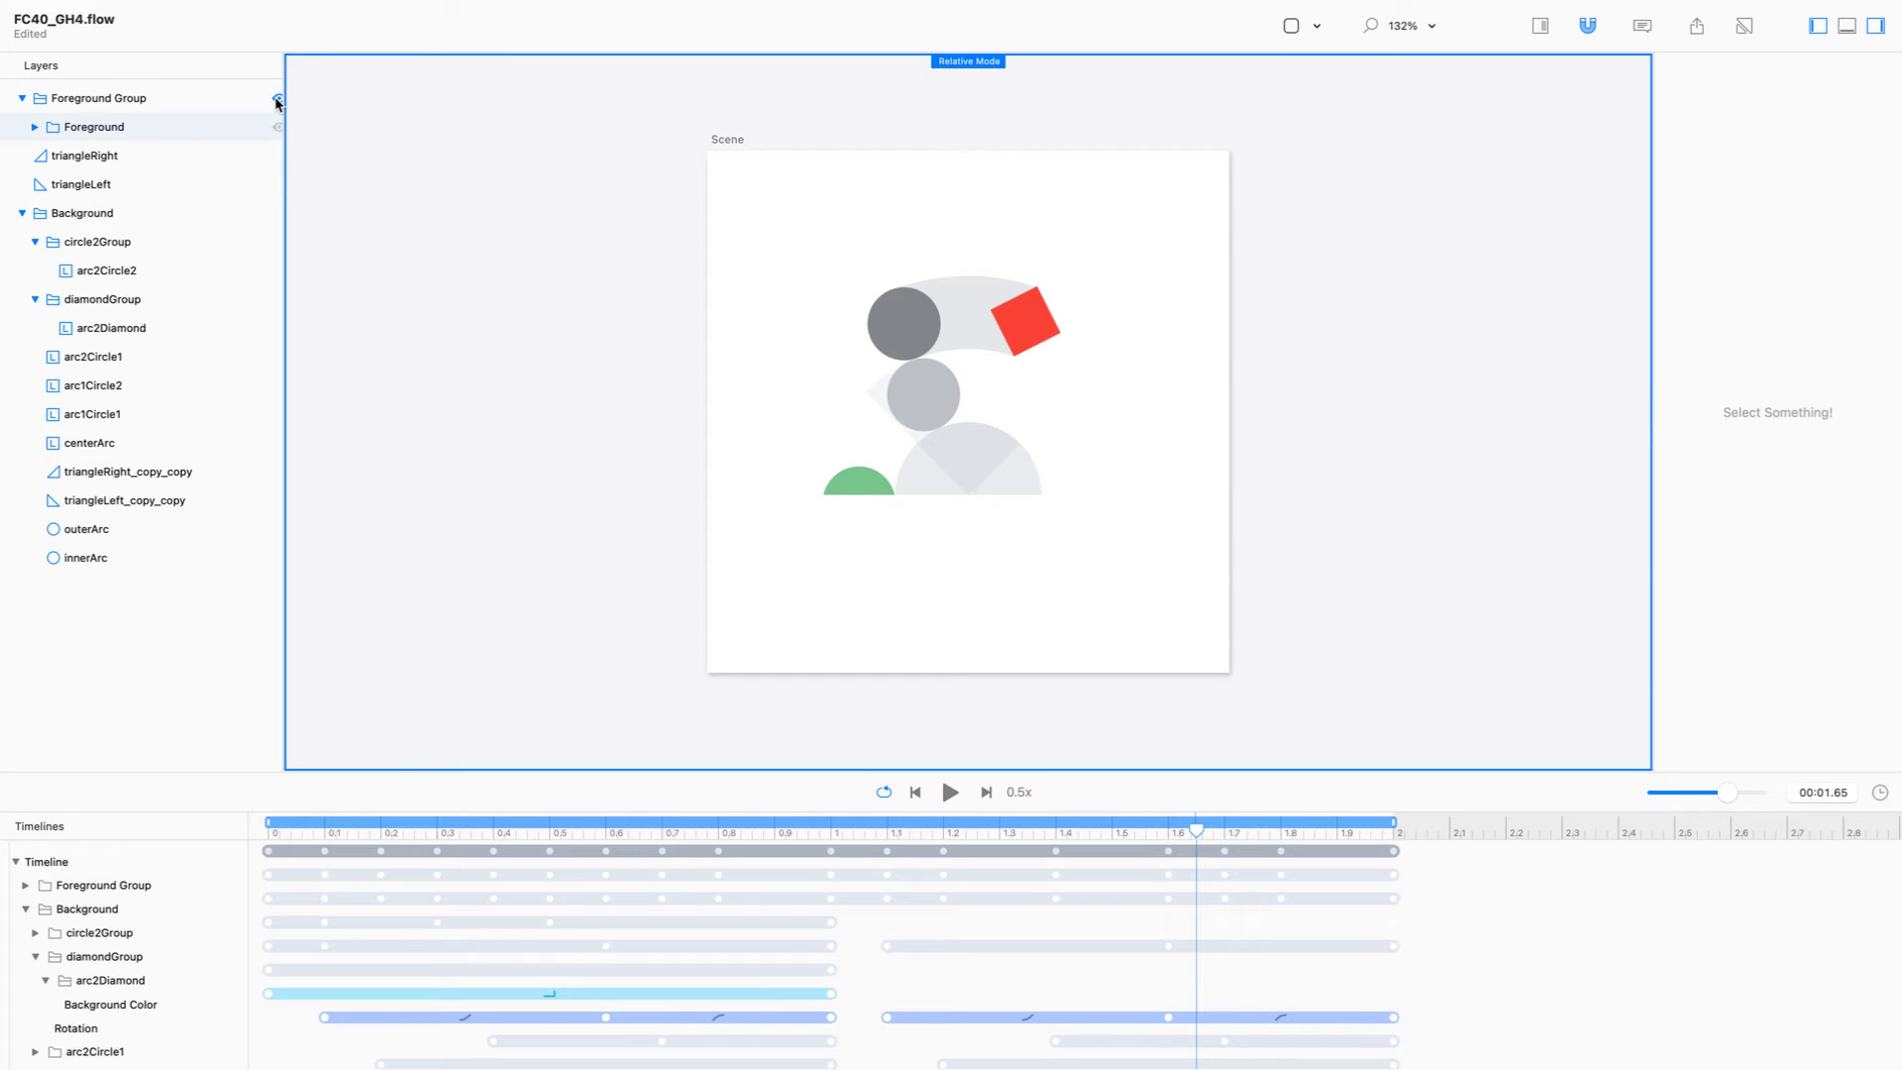
pyautogui.click(278, 100)
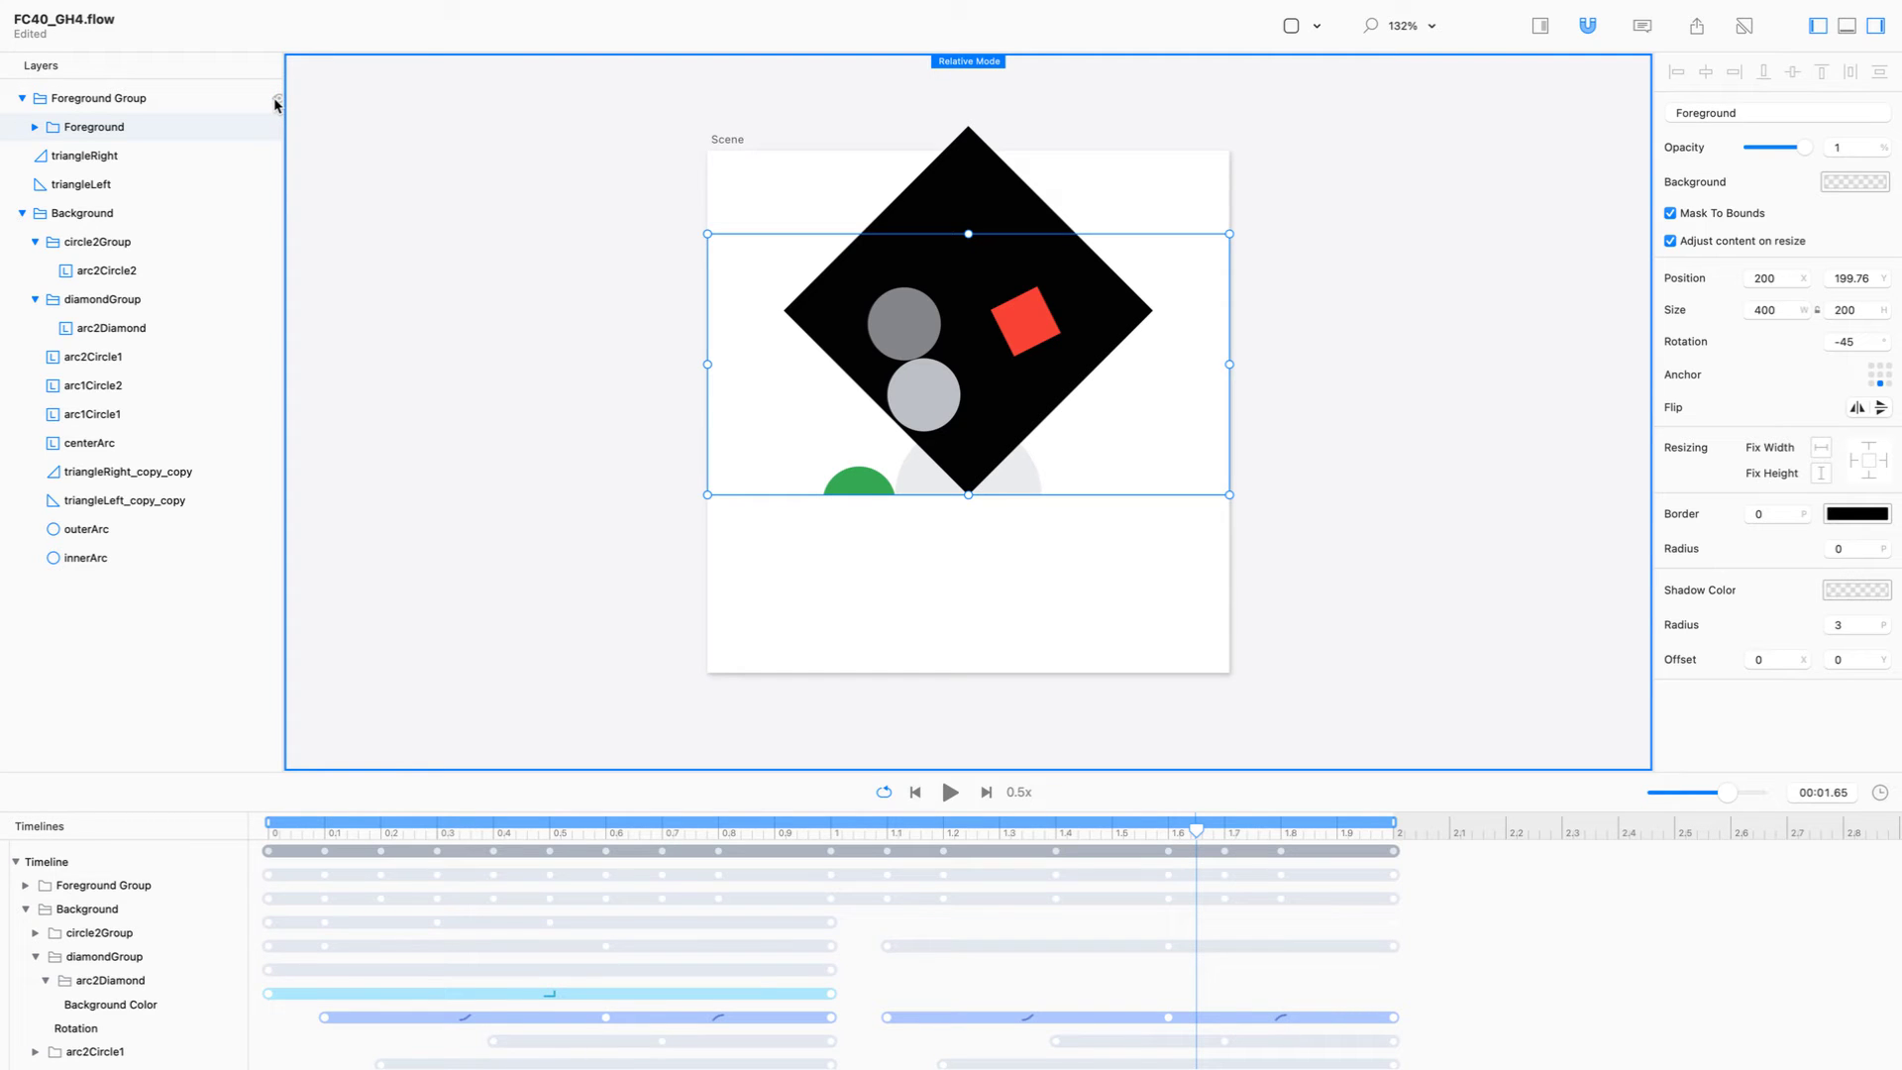
pyautogui.click(277, 99)
pyautogui.click(277, 99)
# Enable Mask To Bounds on the Foreground Group and scrub to about 1.74 s to check the clipping.
pyautogui.click(1670, 214)
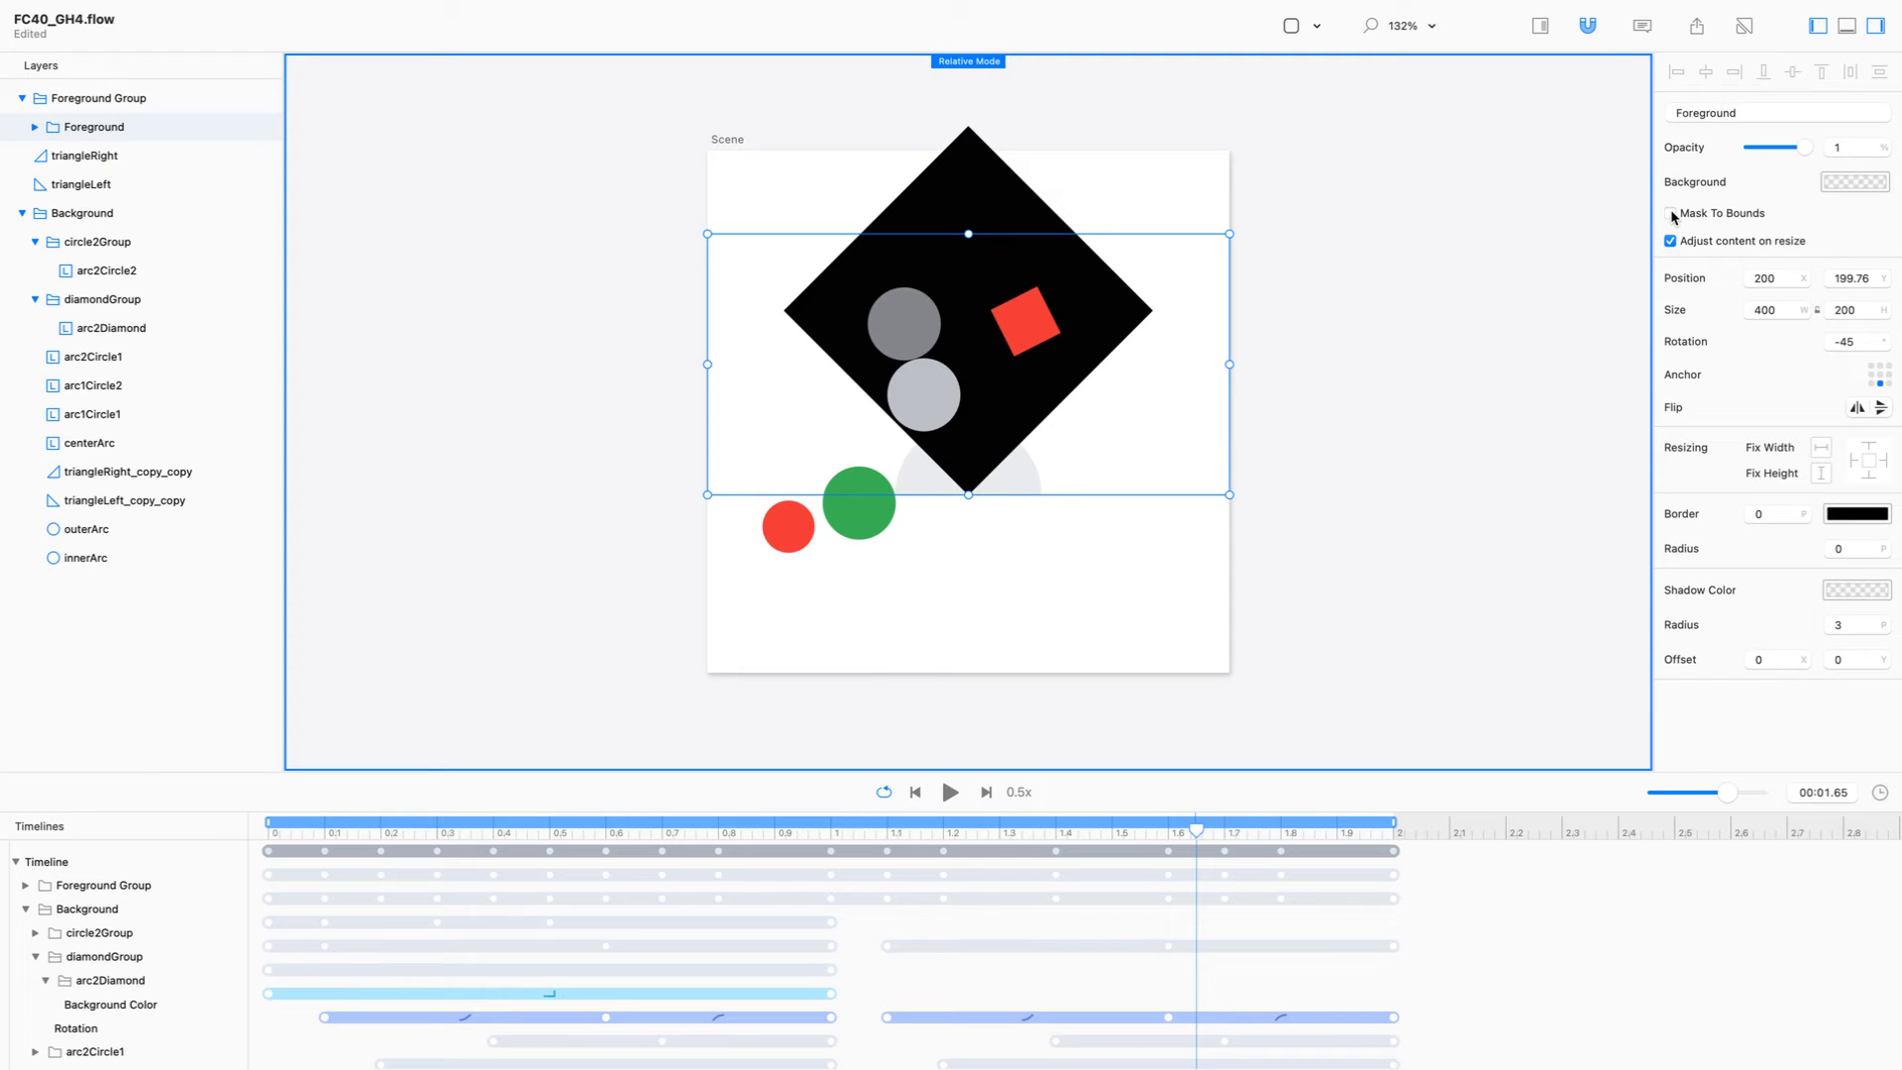
pyautogui.click(138, 97)
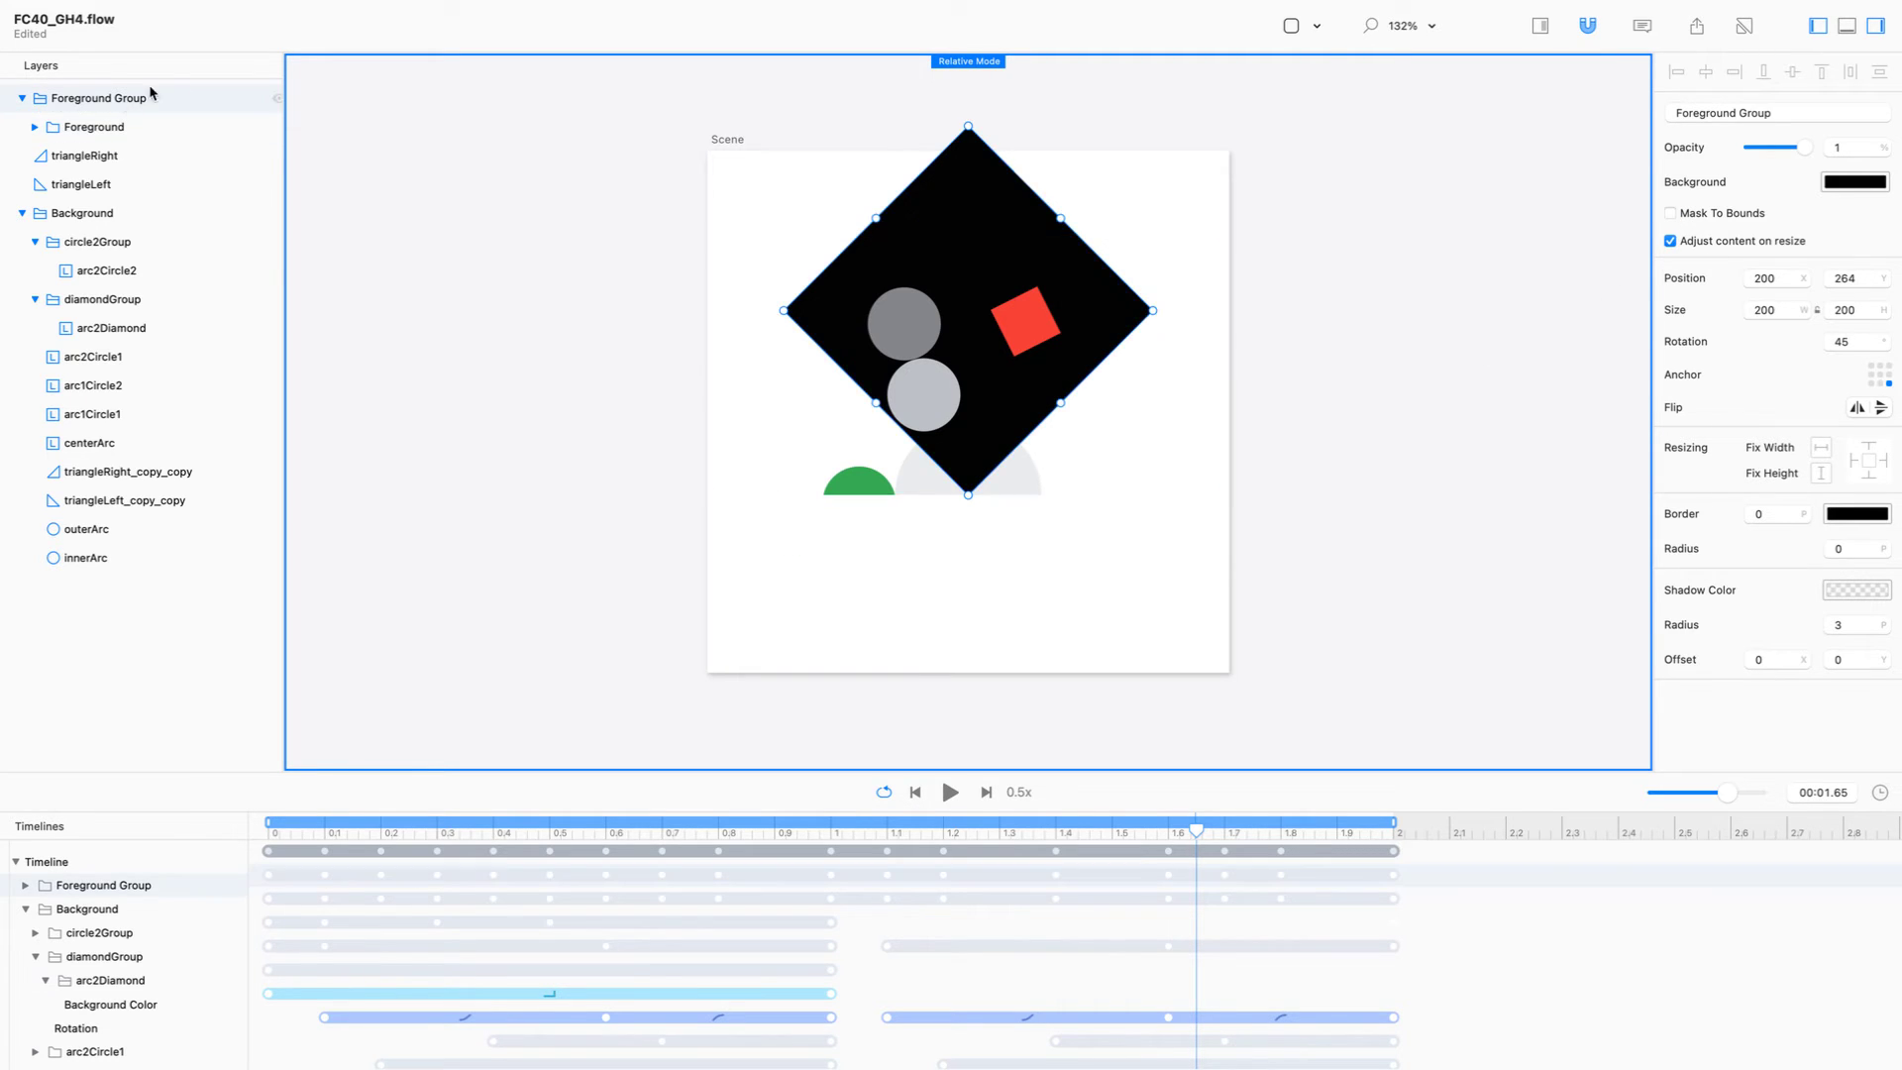
pyautogui.click(1670, 213)
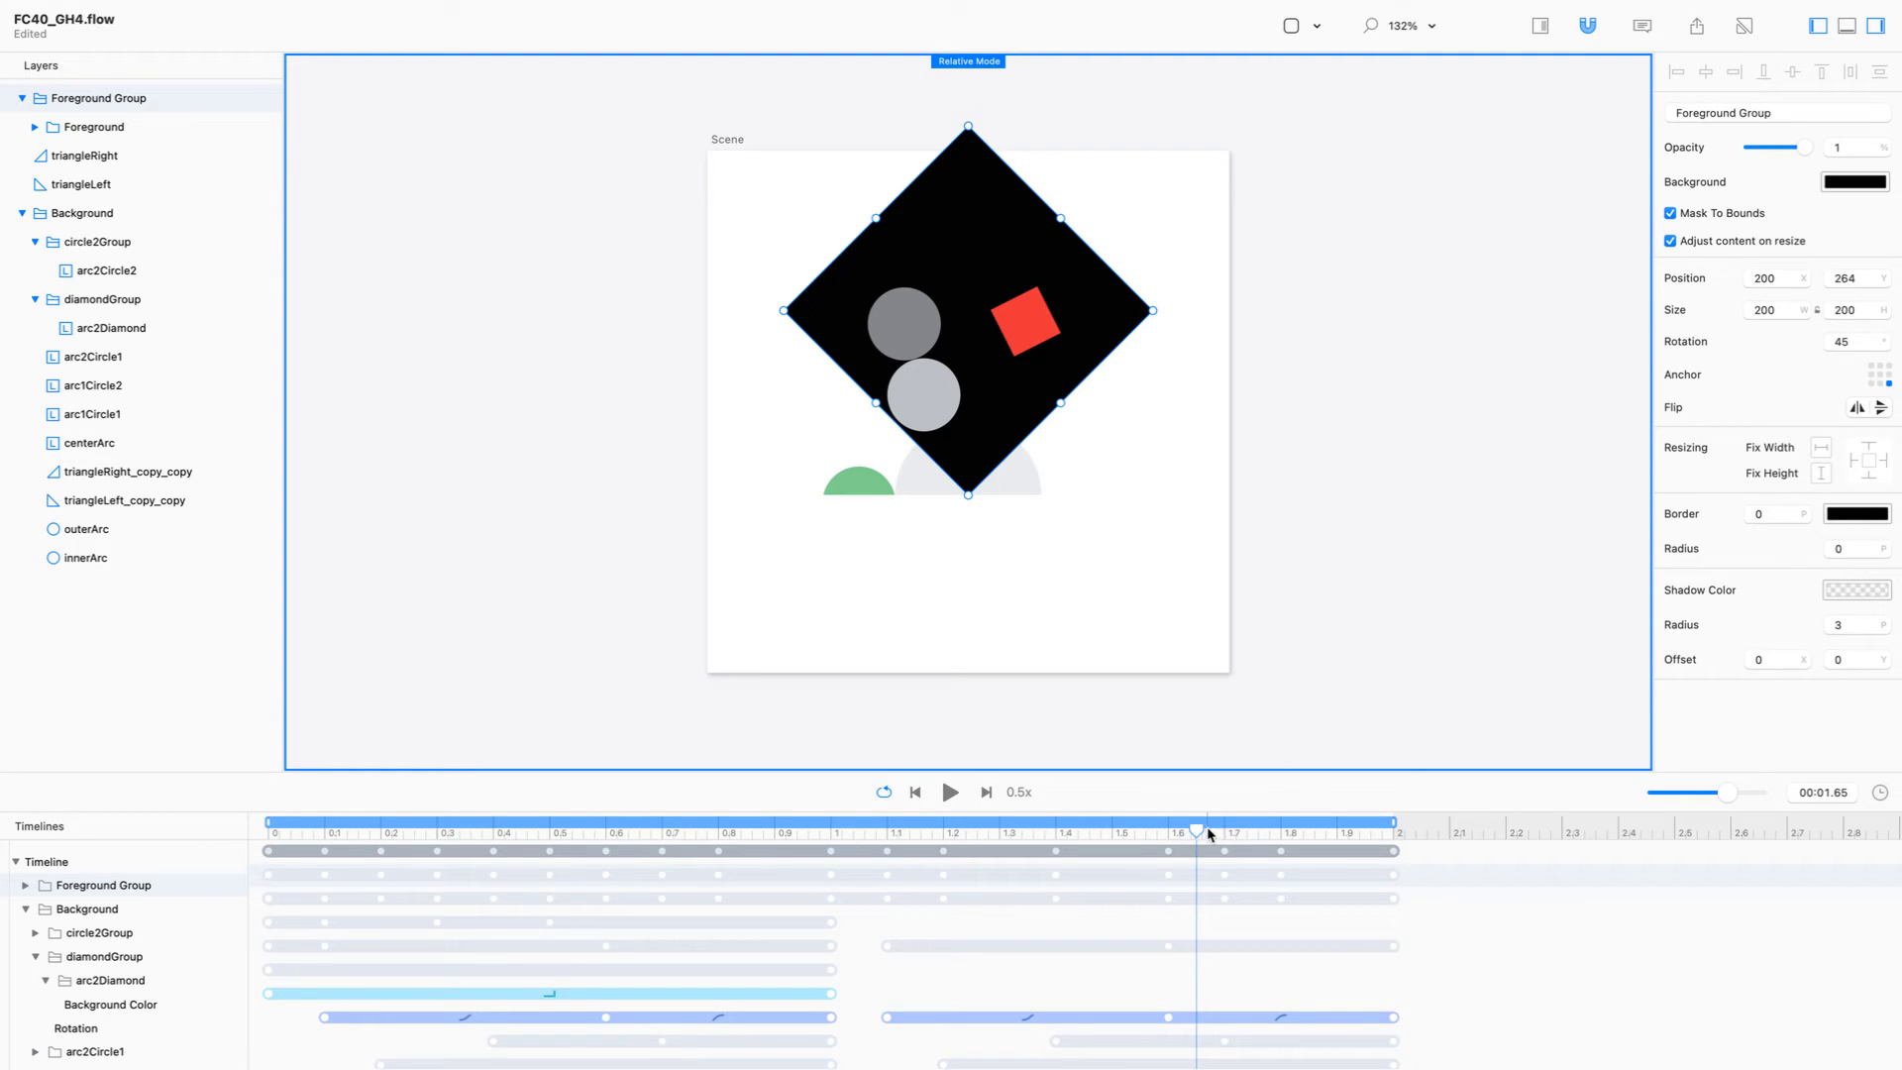
pyautogui.moveTo(1196, 830); pyautogui.dragTo(1246, 830)
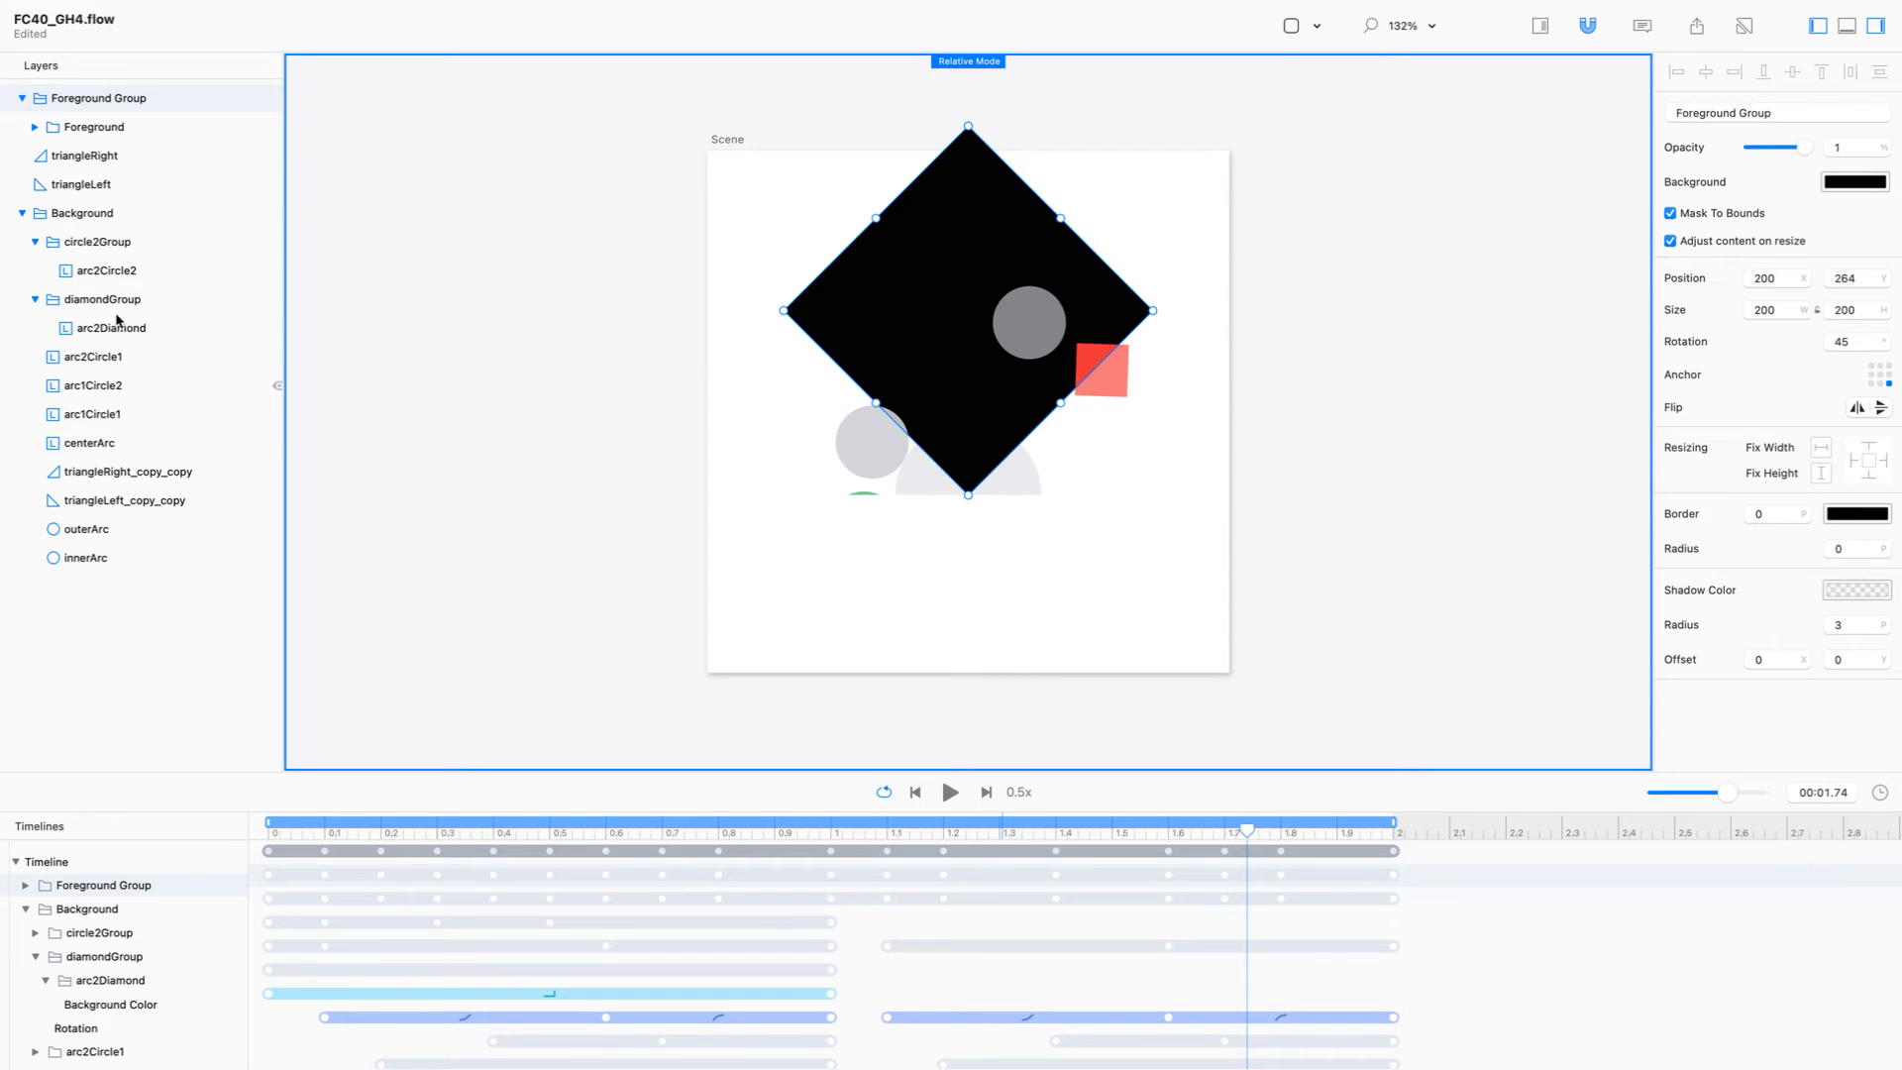
# Make the Foreground Group's black background transparent at 0% opacity and compare the scene with the group hidden and shown.
pyautogui.click(93, 159)
pyautogui.click(99, 186)
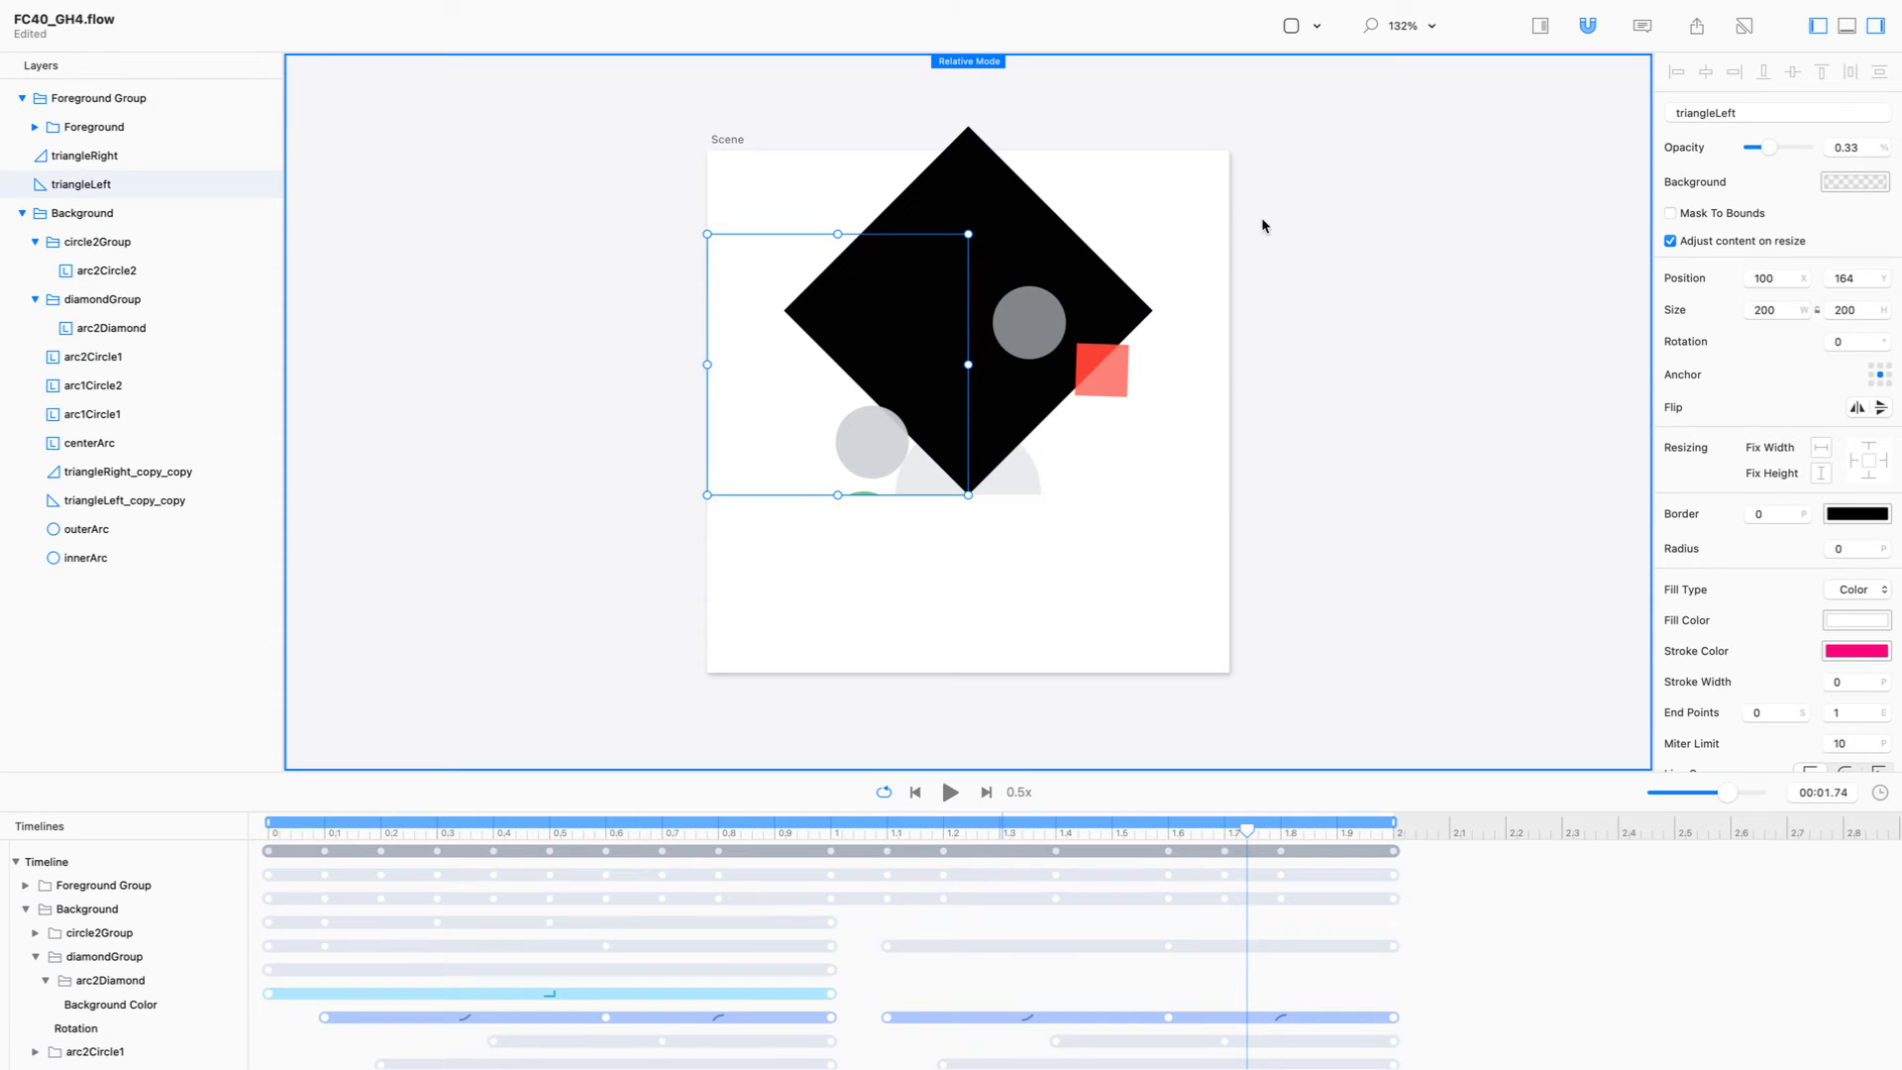
pyautogui.click(966, 147)
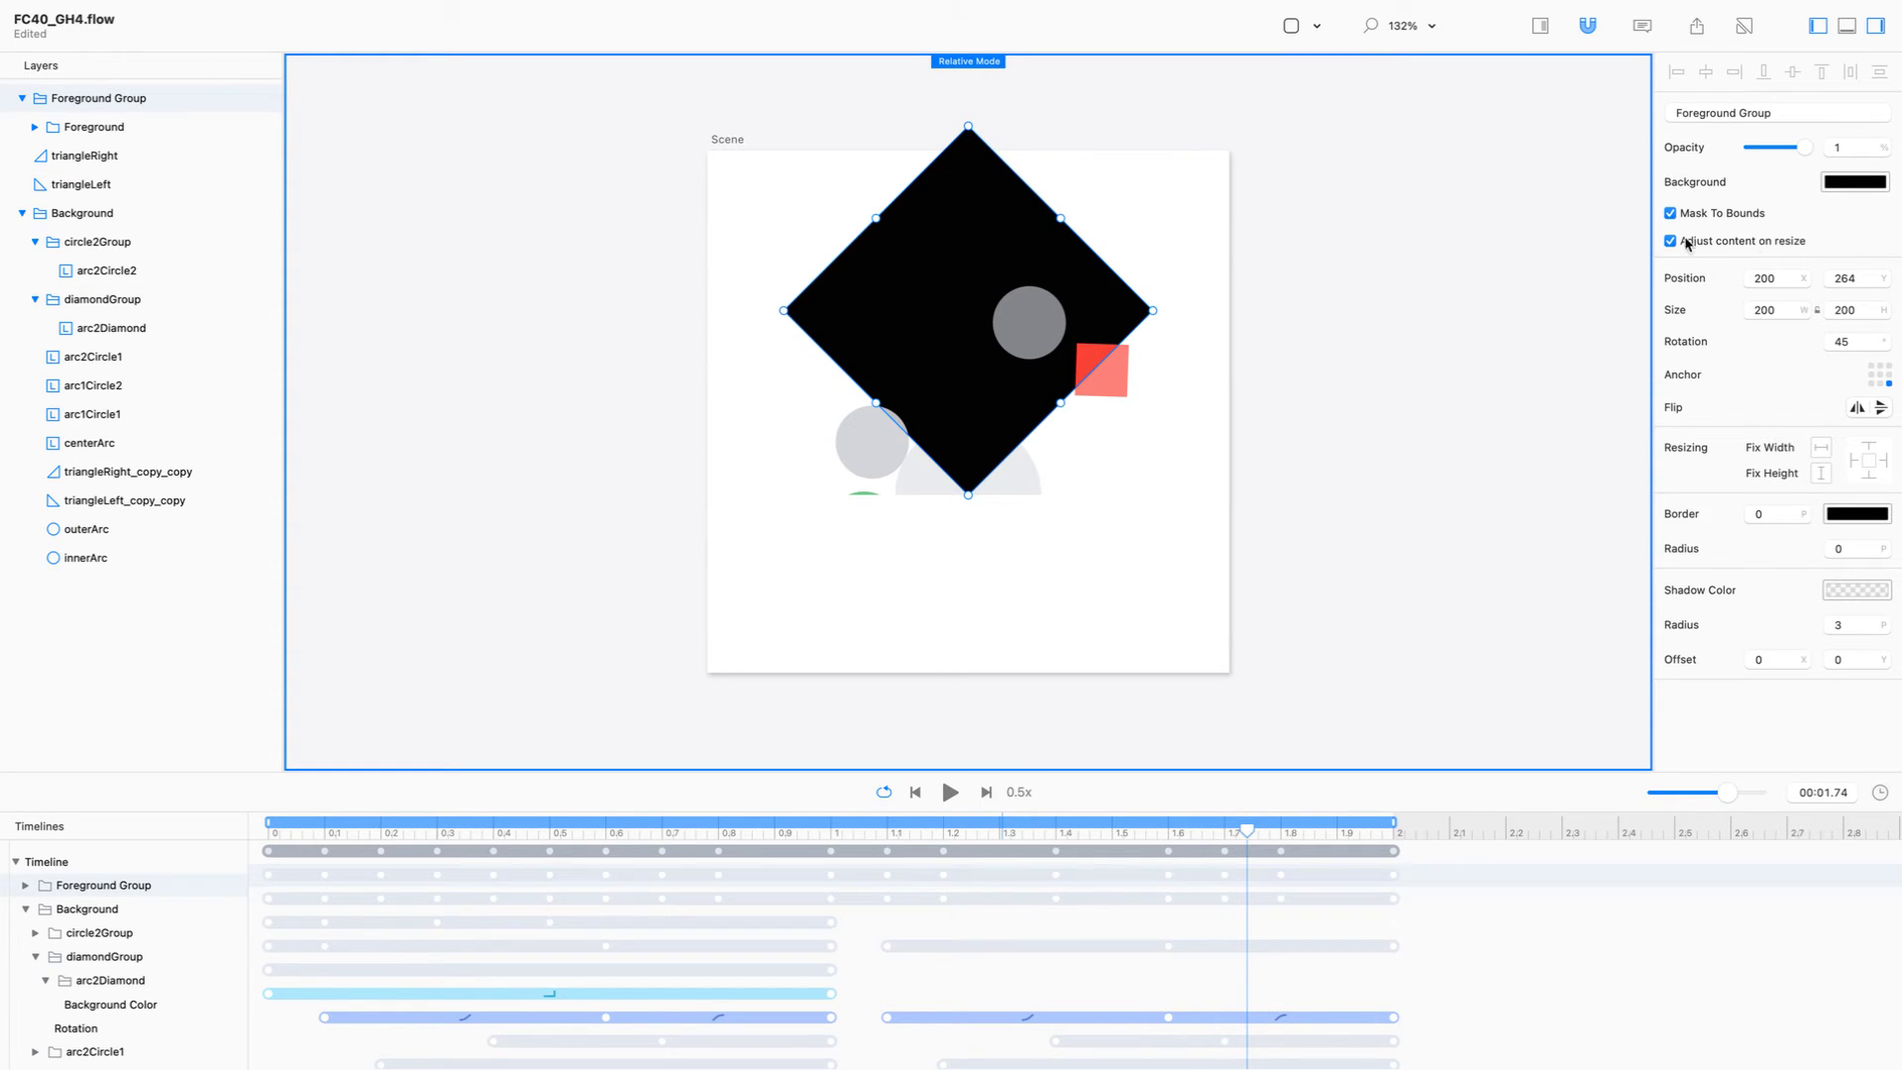
pyautogui.click(1856, 183)
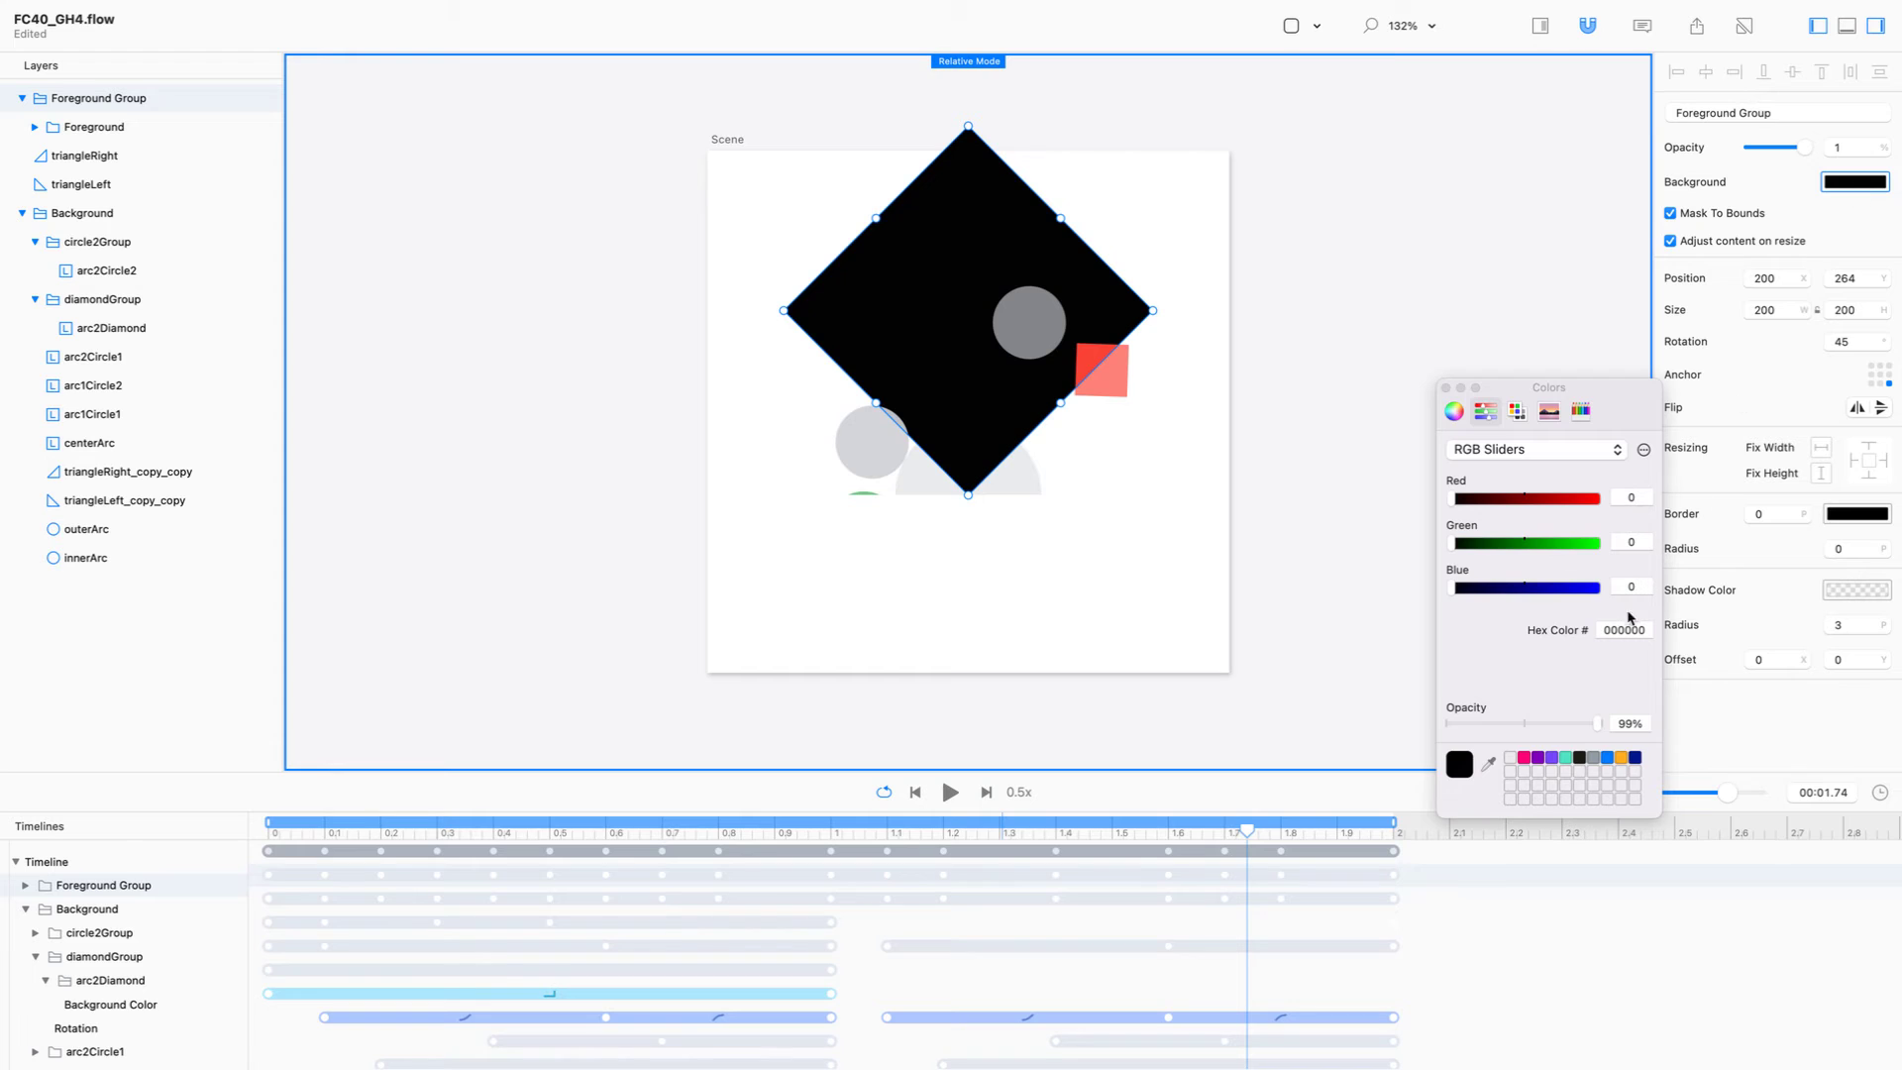
pyautogui.click(1629, 723)
pyautogui.write('0')
pyautogui.press('Return')
pyautogui.click(1357, 304)
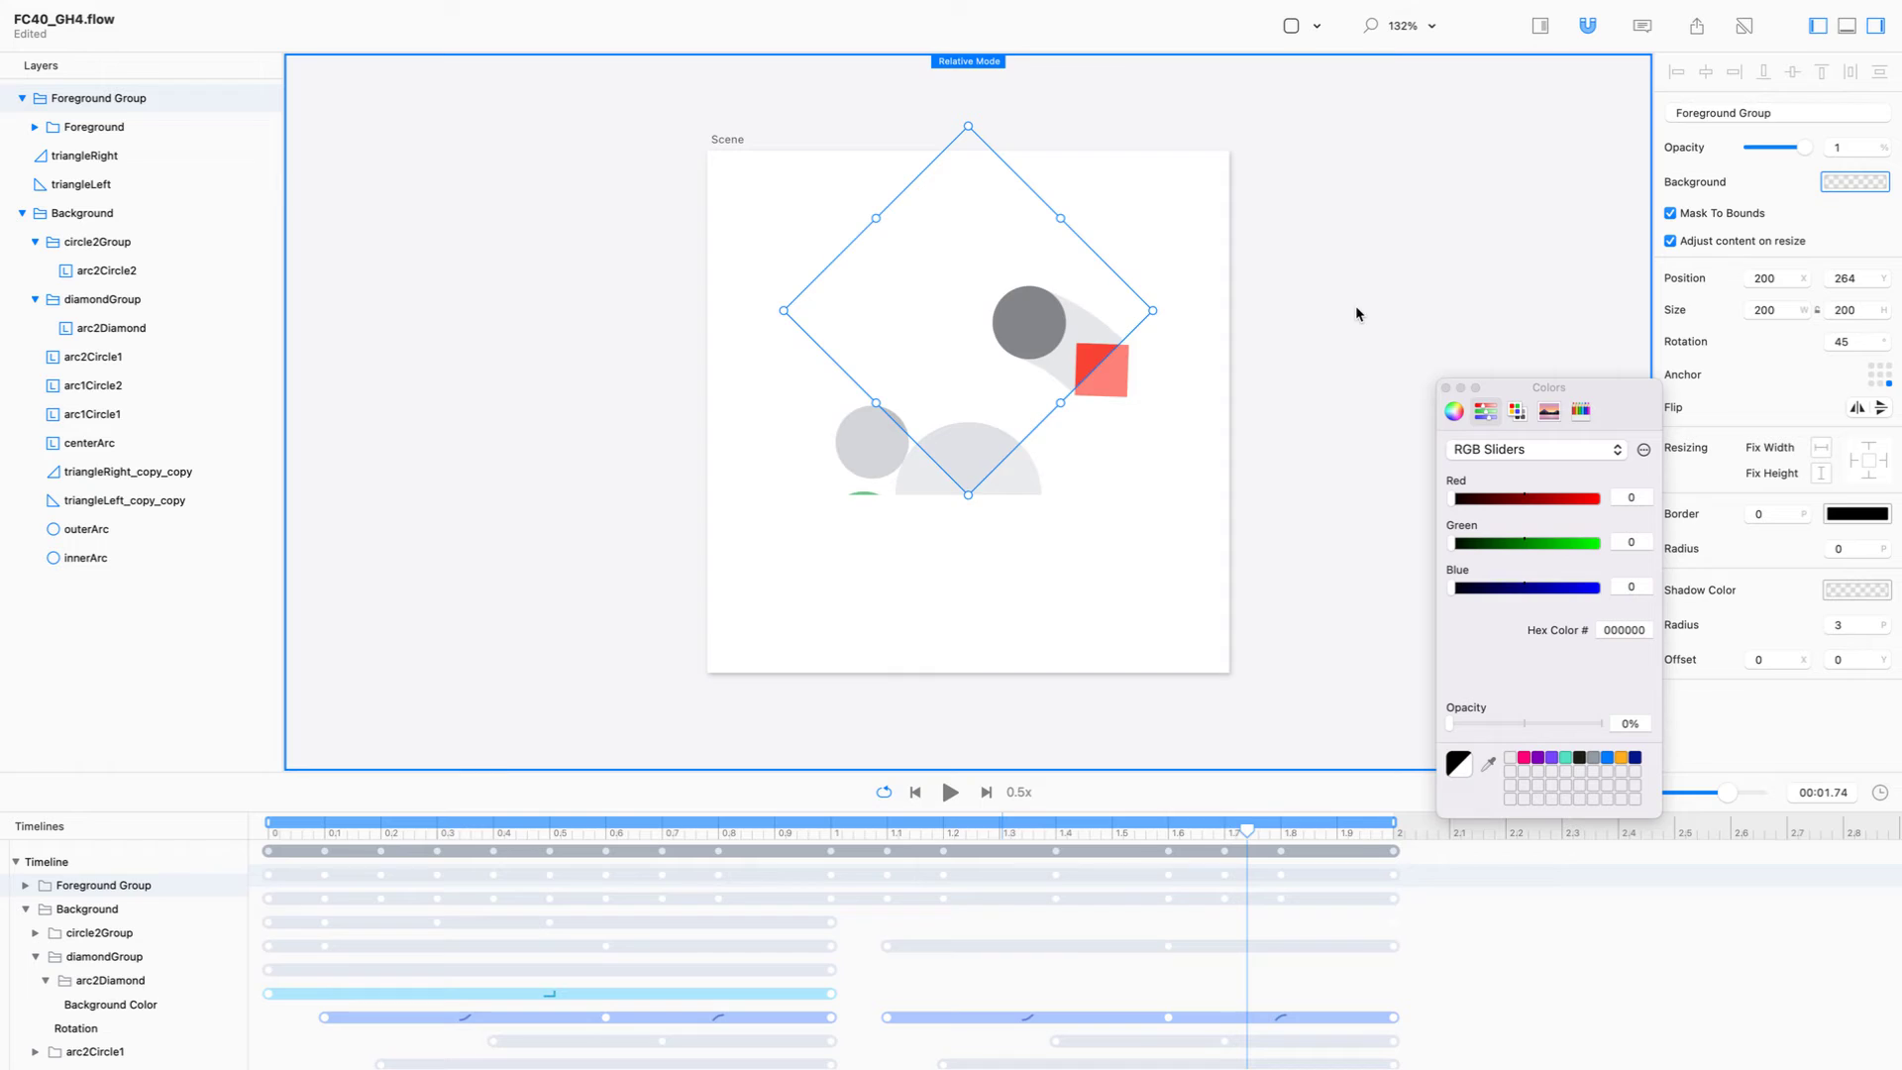
pyautogui.click(279, 100)
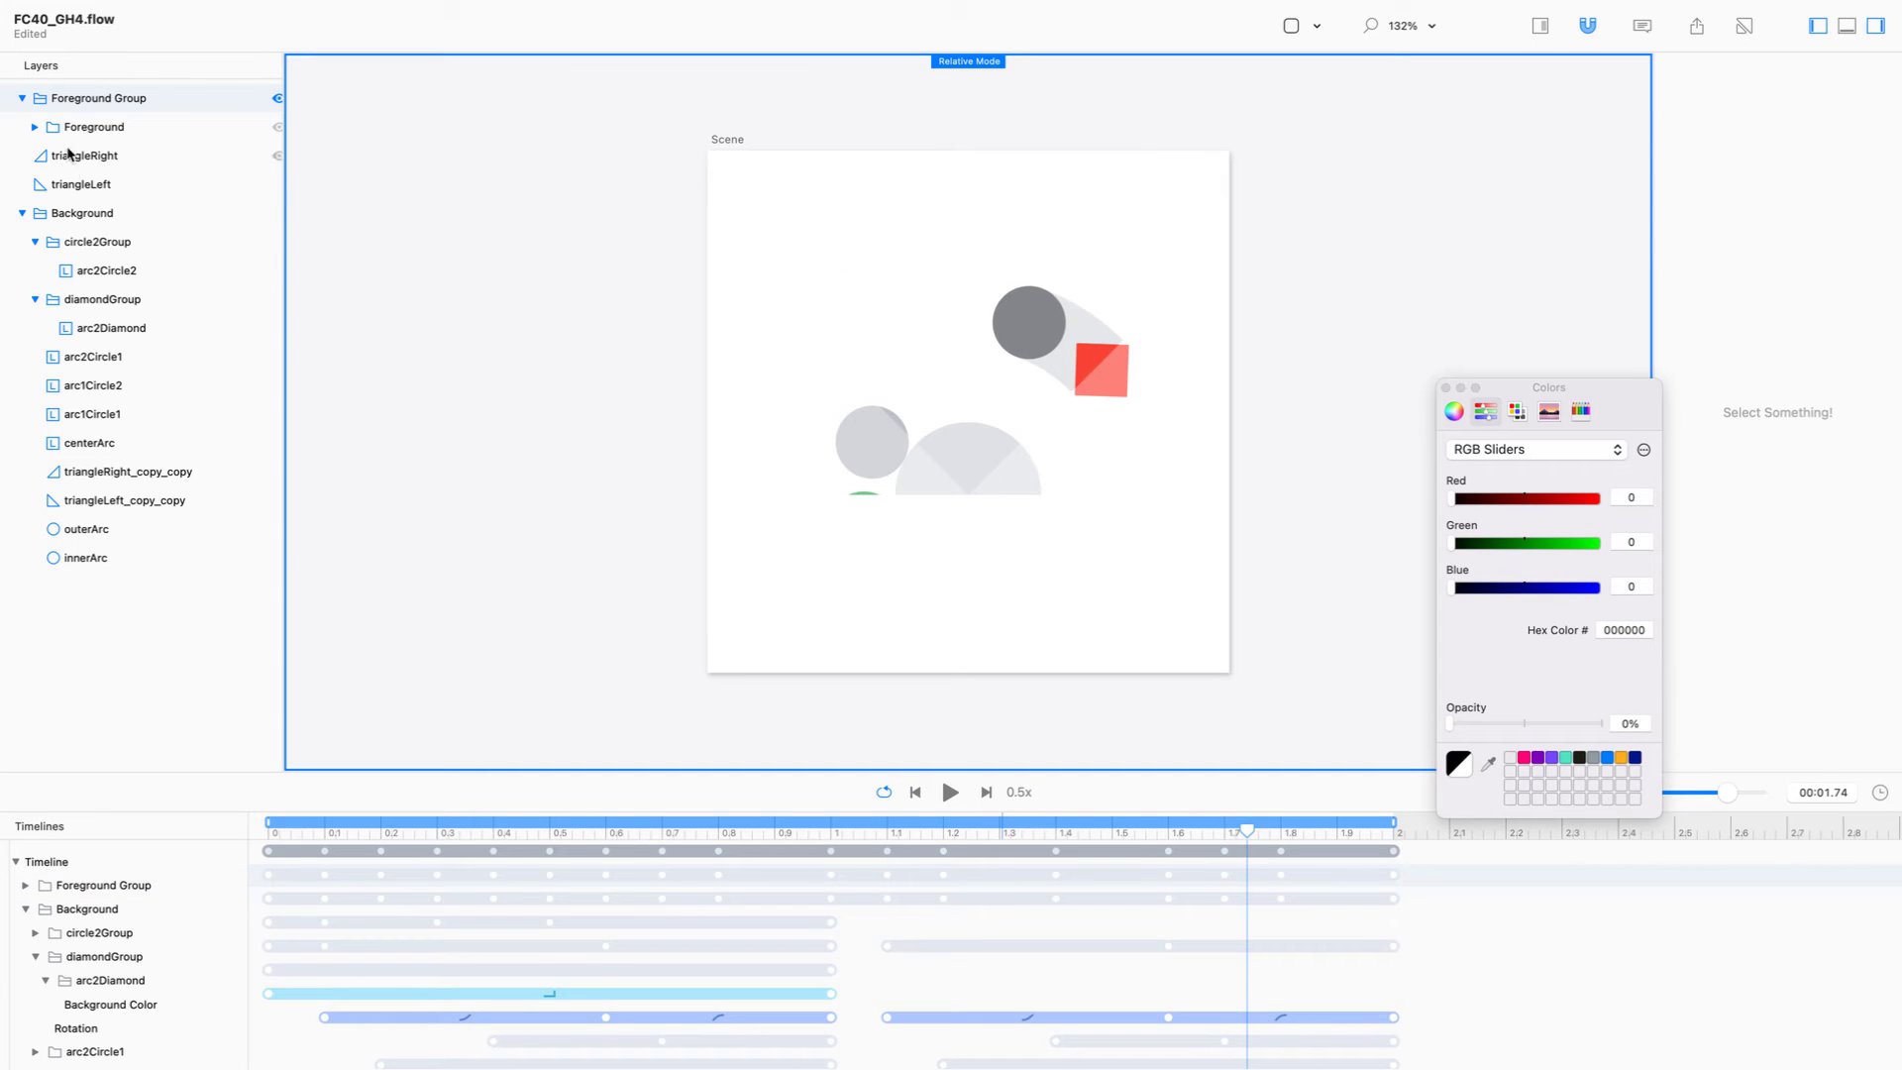
pyautogui.click(278, 100)
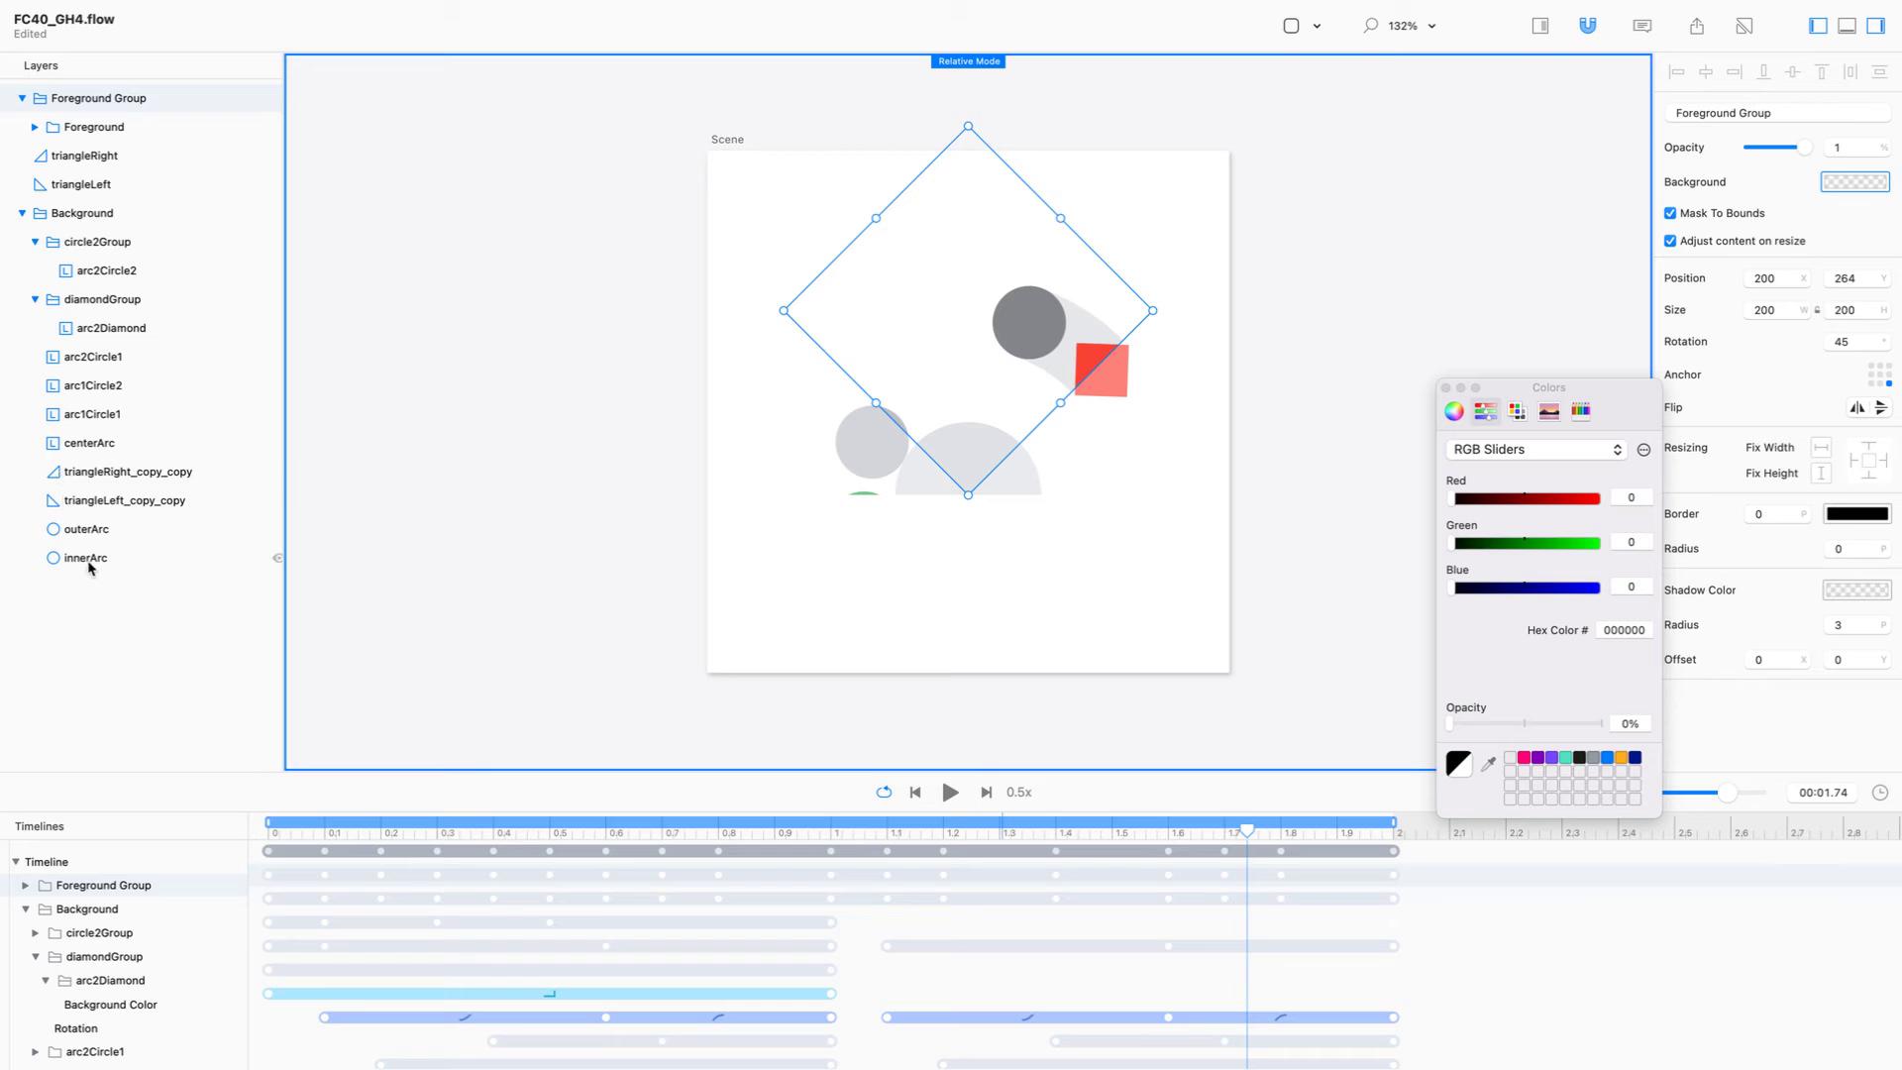
# Recolour arc1Circle1, arc1Circle2, arc2Circle1, arc2Diamond and arc2Circle2 at 2.00 s with the grey E0E2E5 sampled from the centre arc.
pyautogui.click(104, 446)
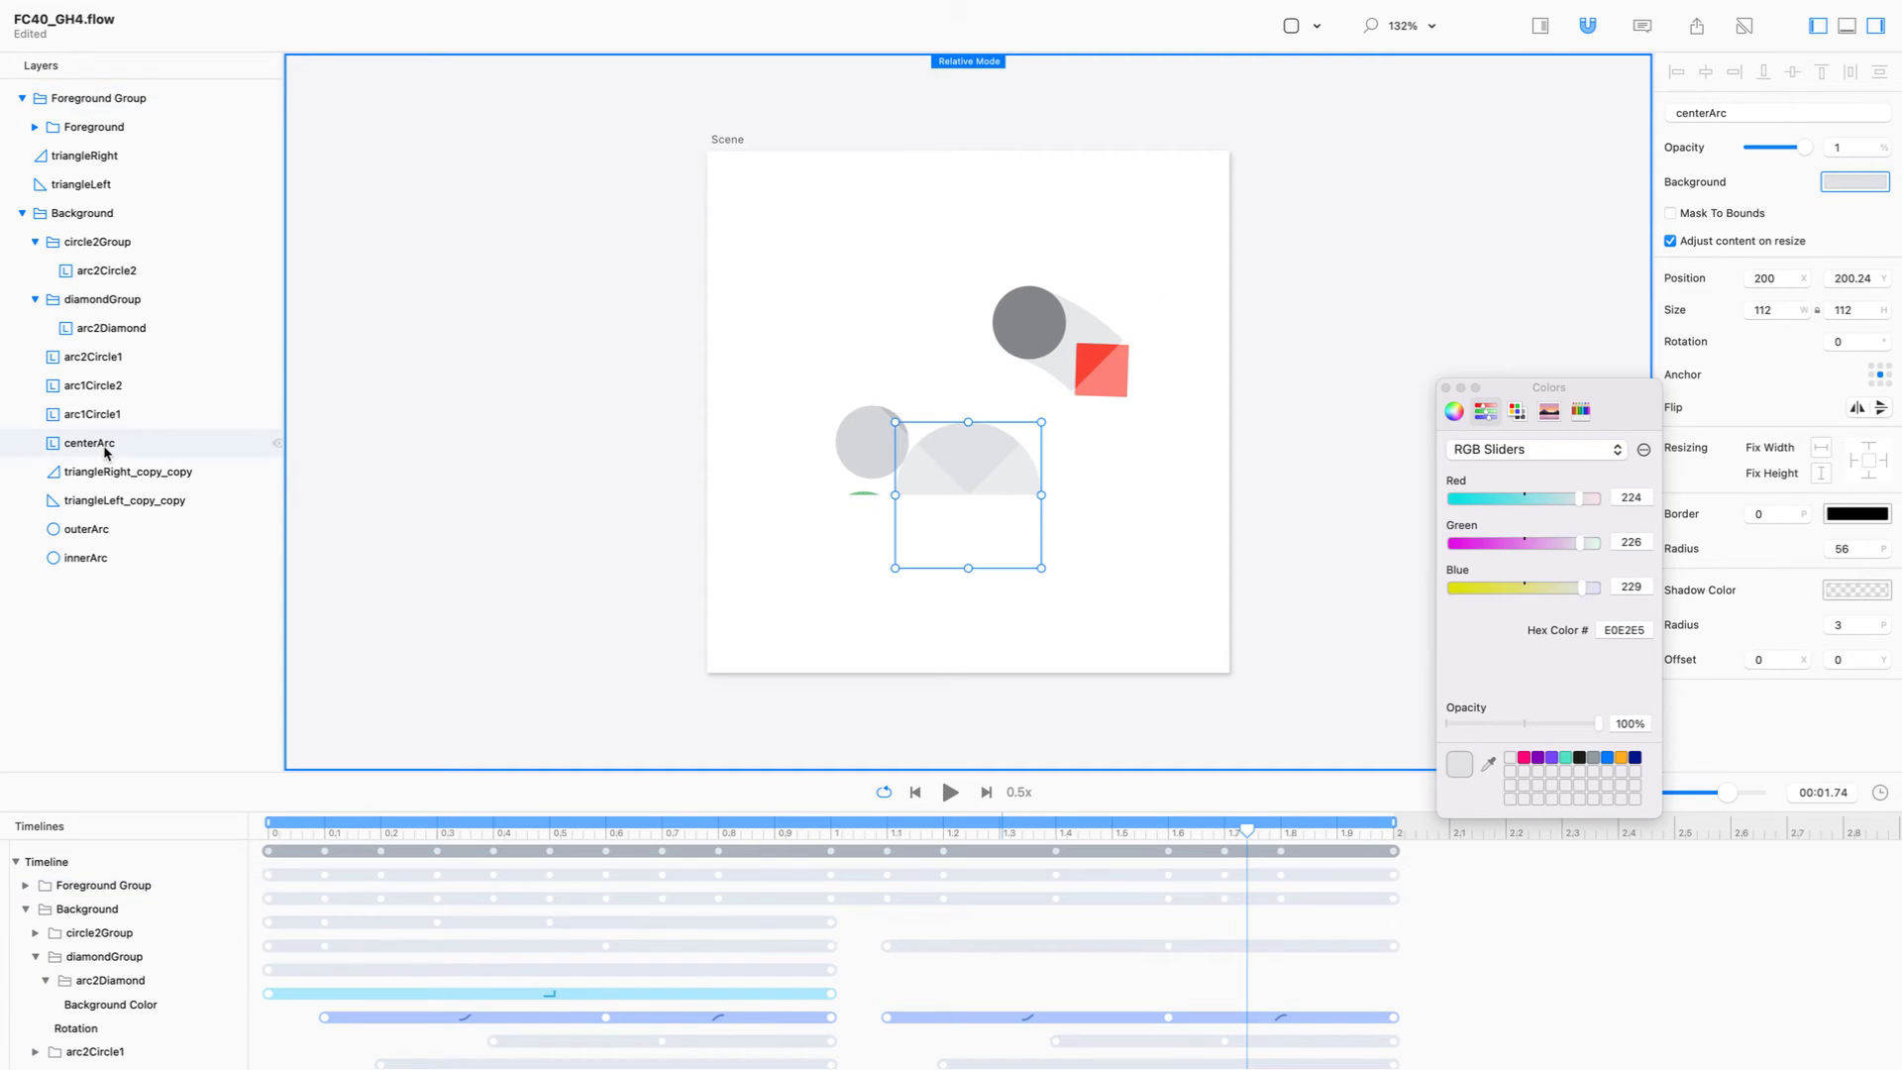
pyautogui.click(112, 416)
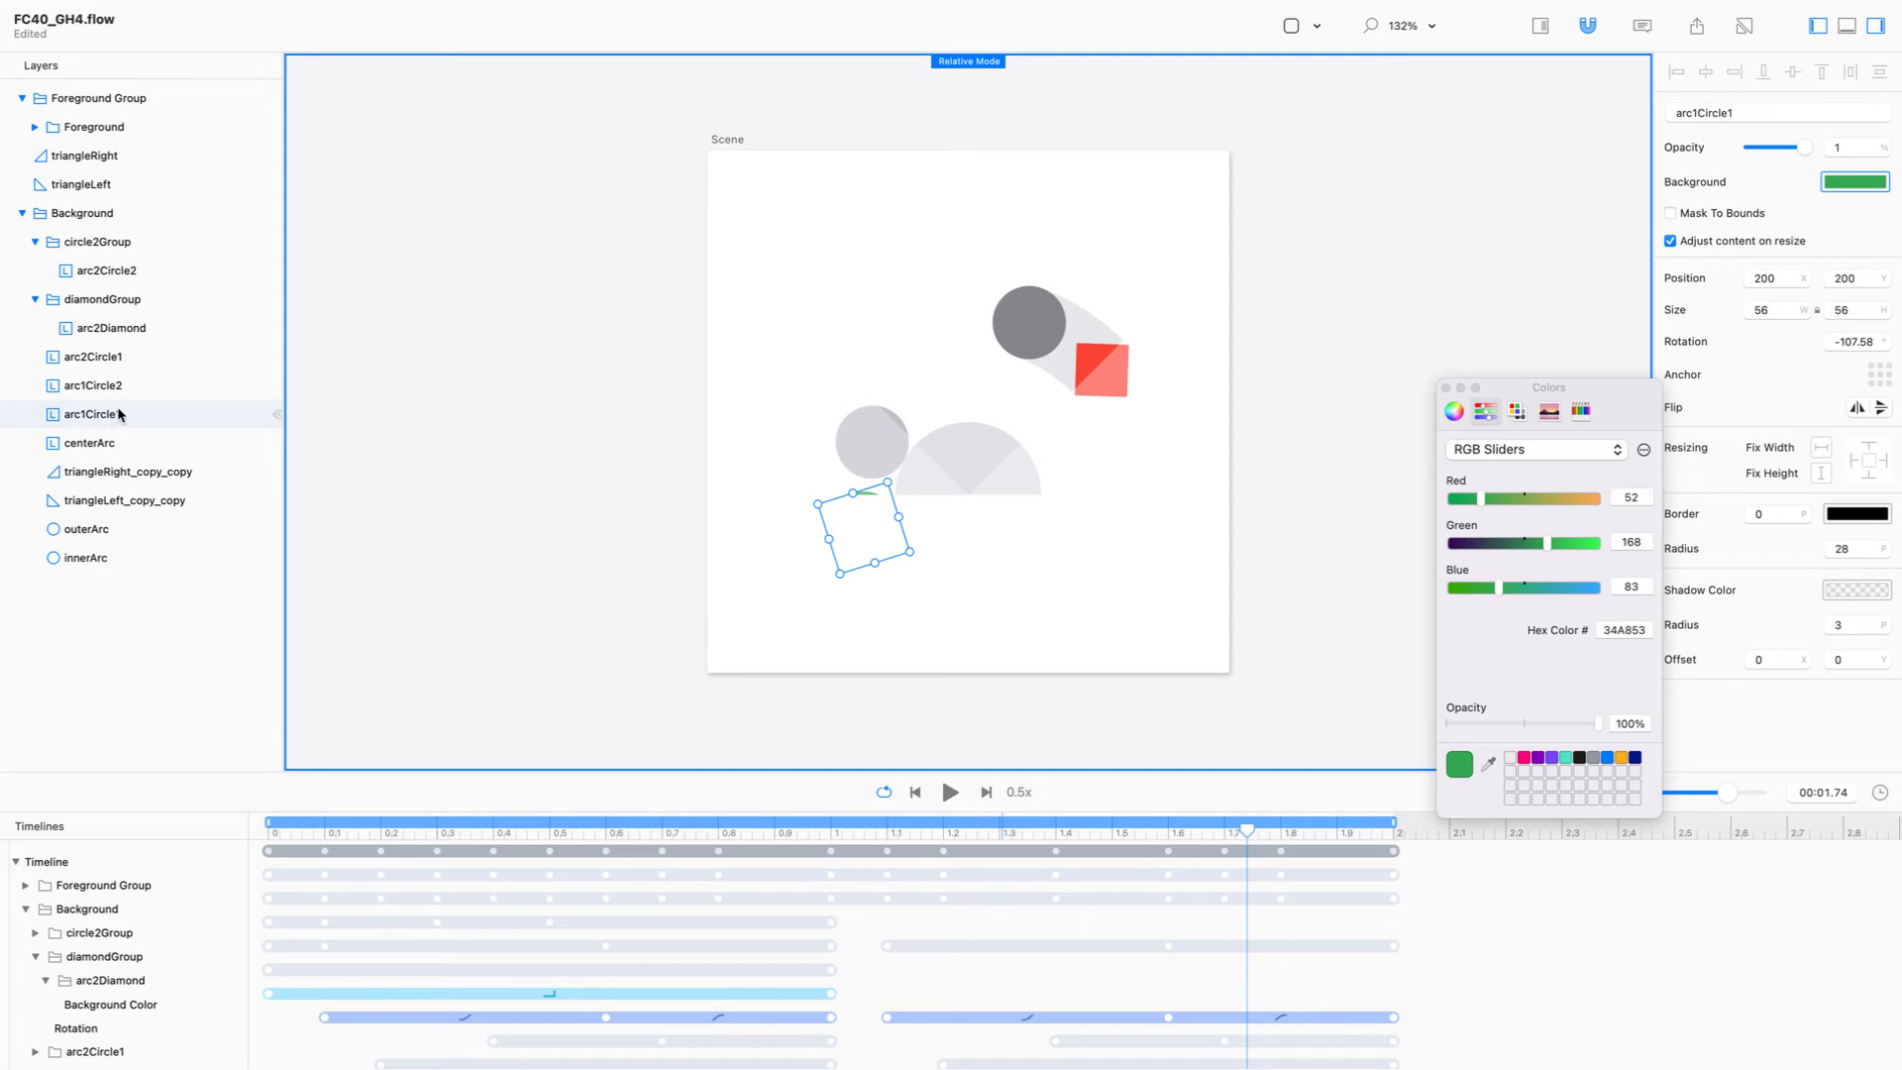
pyautogui.keyDown('shift'); pyautogui.click(132, 396); pyautogui.keyUp('shift')
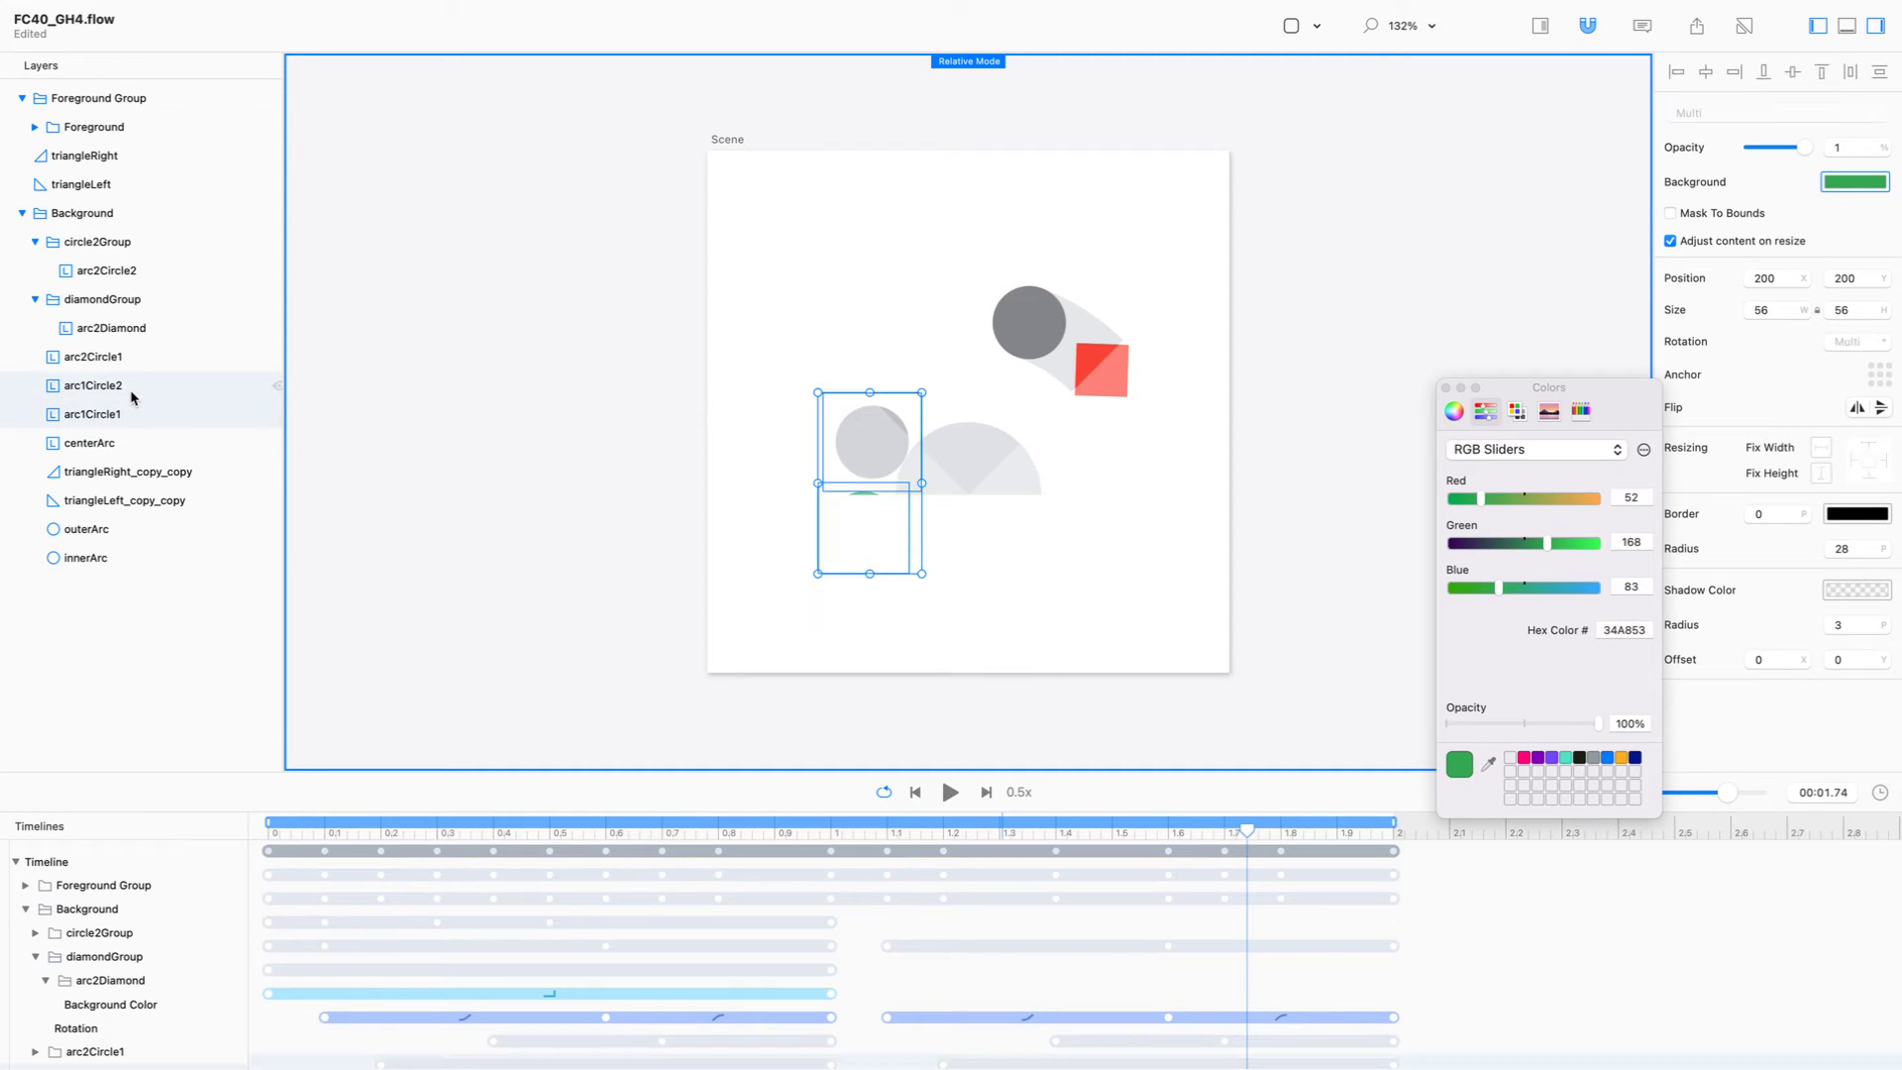
pyautogui.keyDown('shift'); pyautogui.click(136, 365); pyautogui.keyUp('shift')
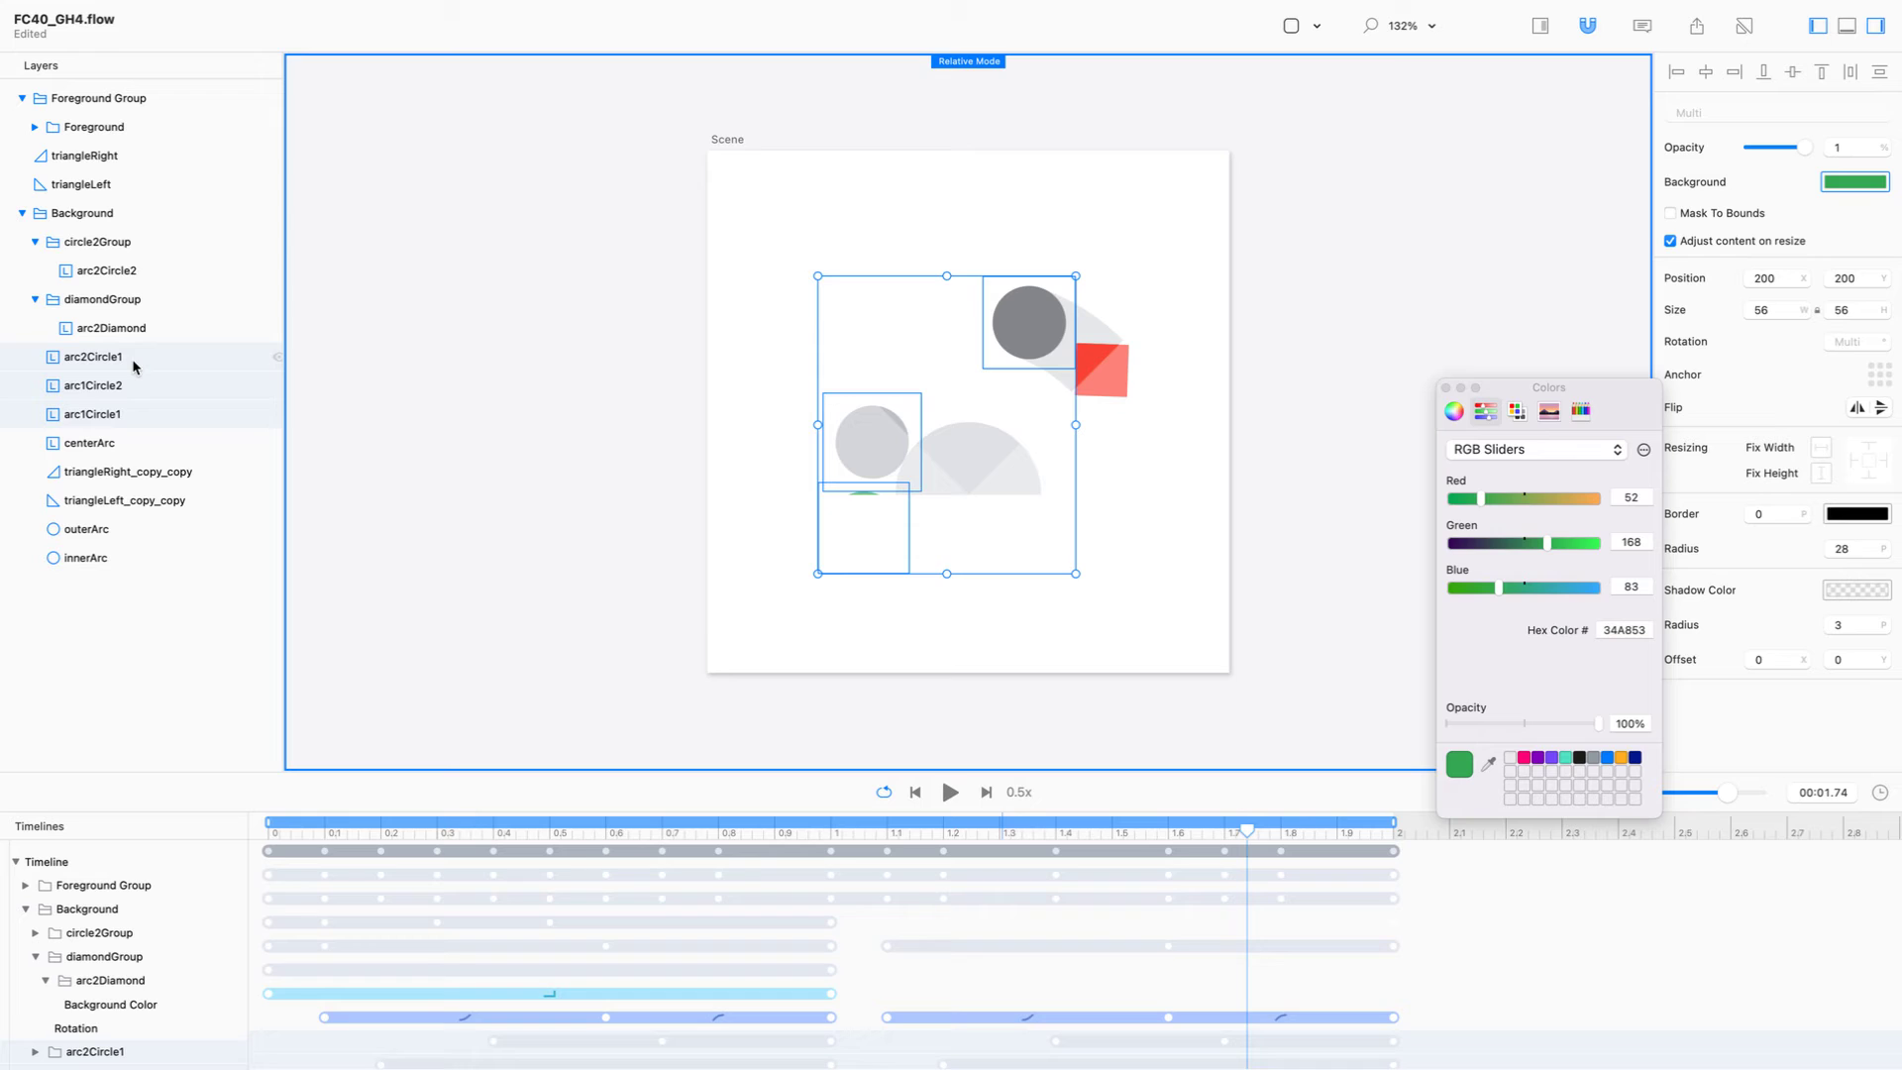
pyautogui.keyDown('shift'); pyautogui.click(138, 330); pyautogui.keyUp('shift')
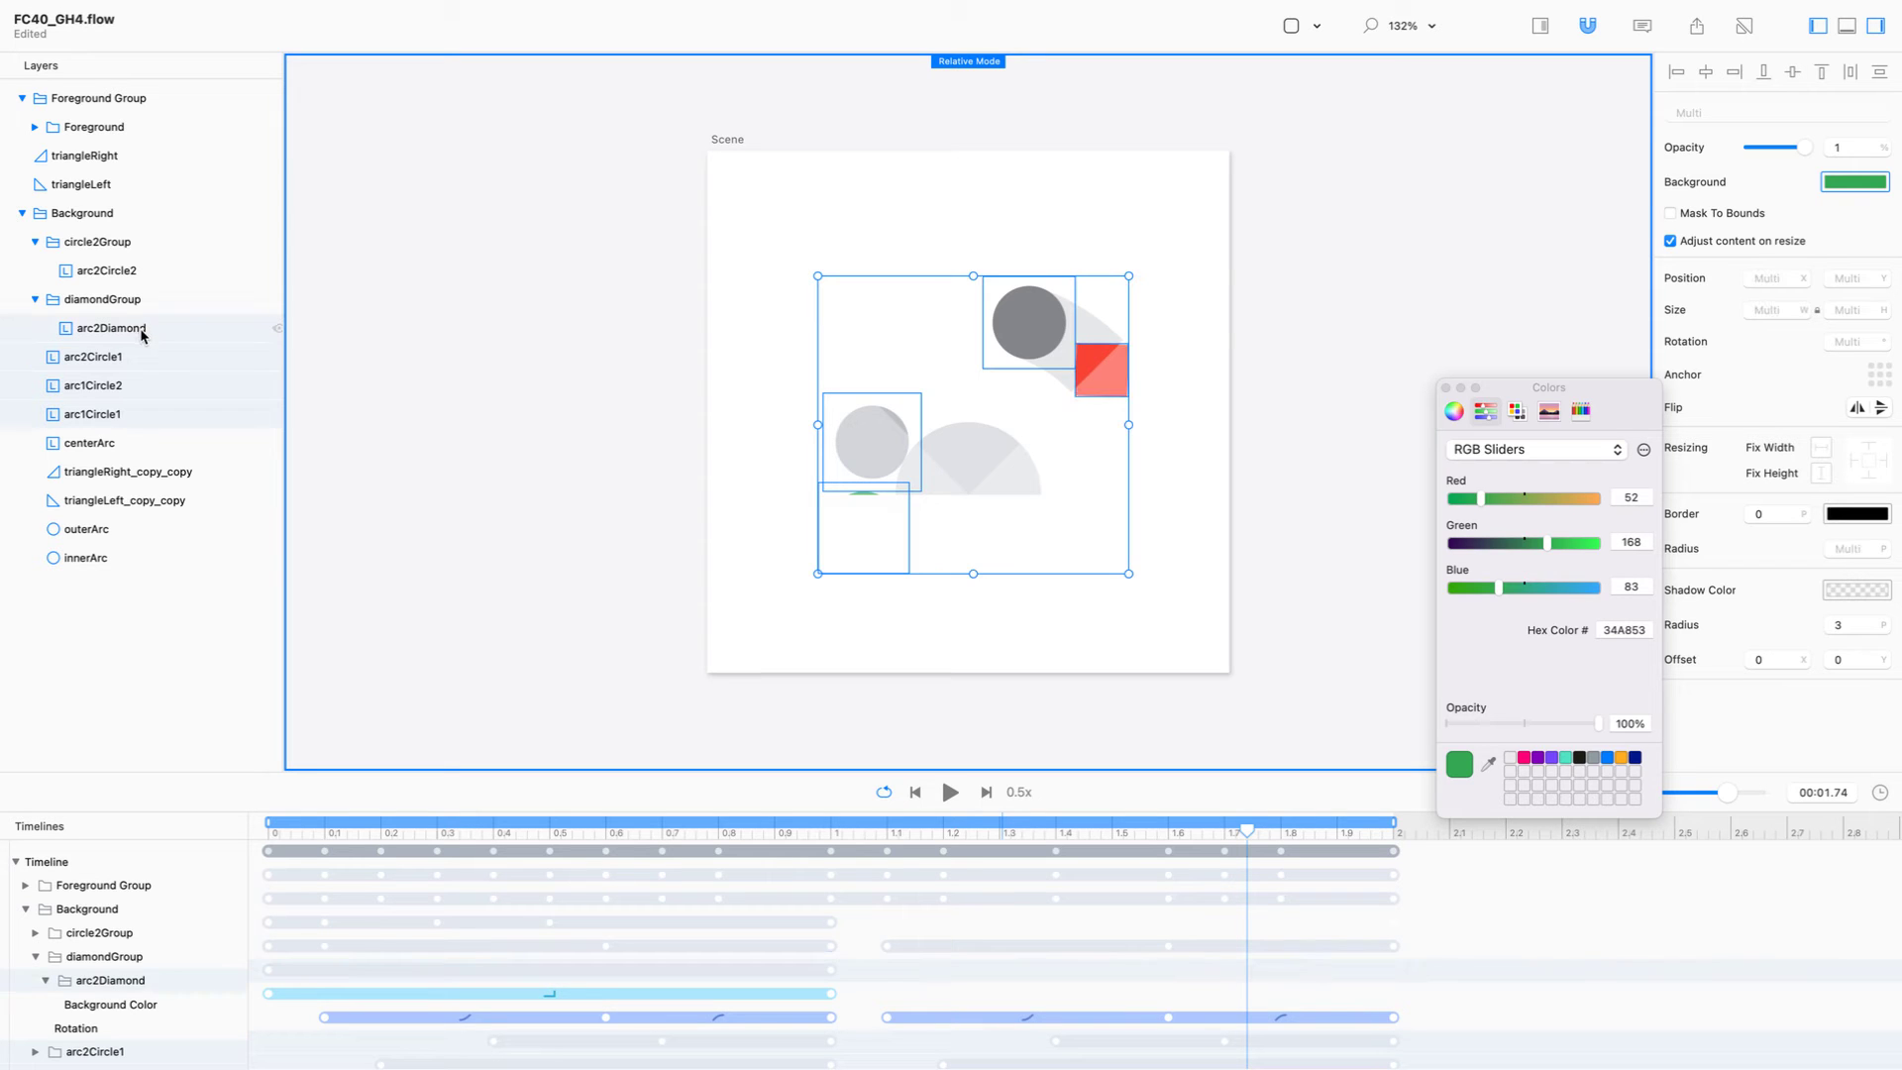
pyautogui.keyDown('shift'); pyautogui.click(131, 276); pyautogui.keyUp('shift')
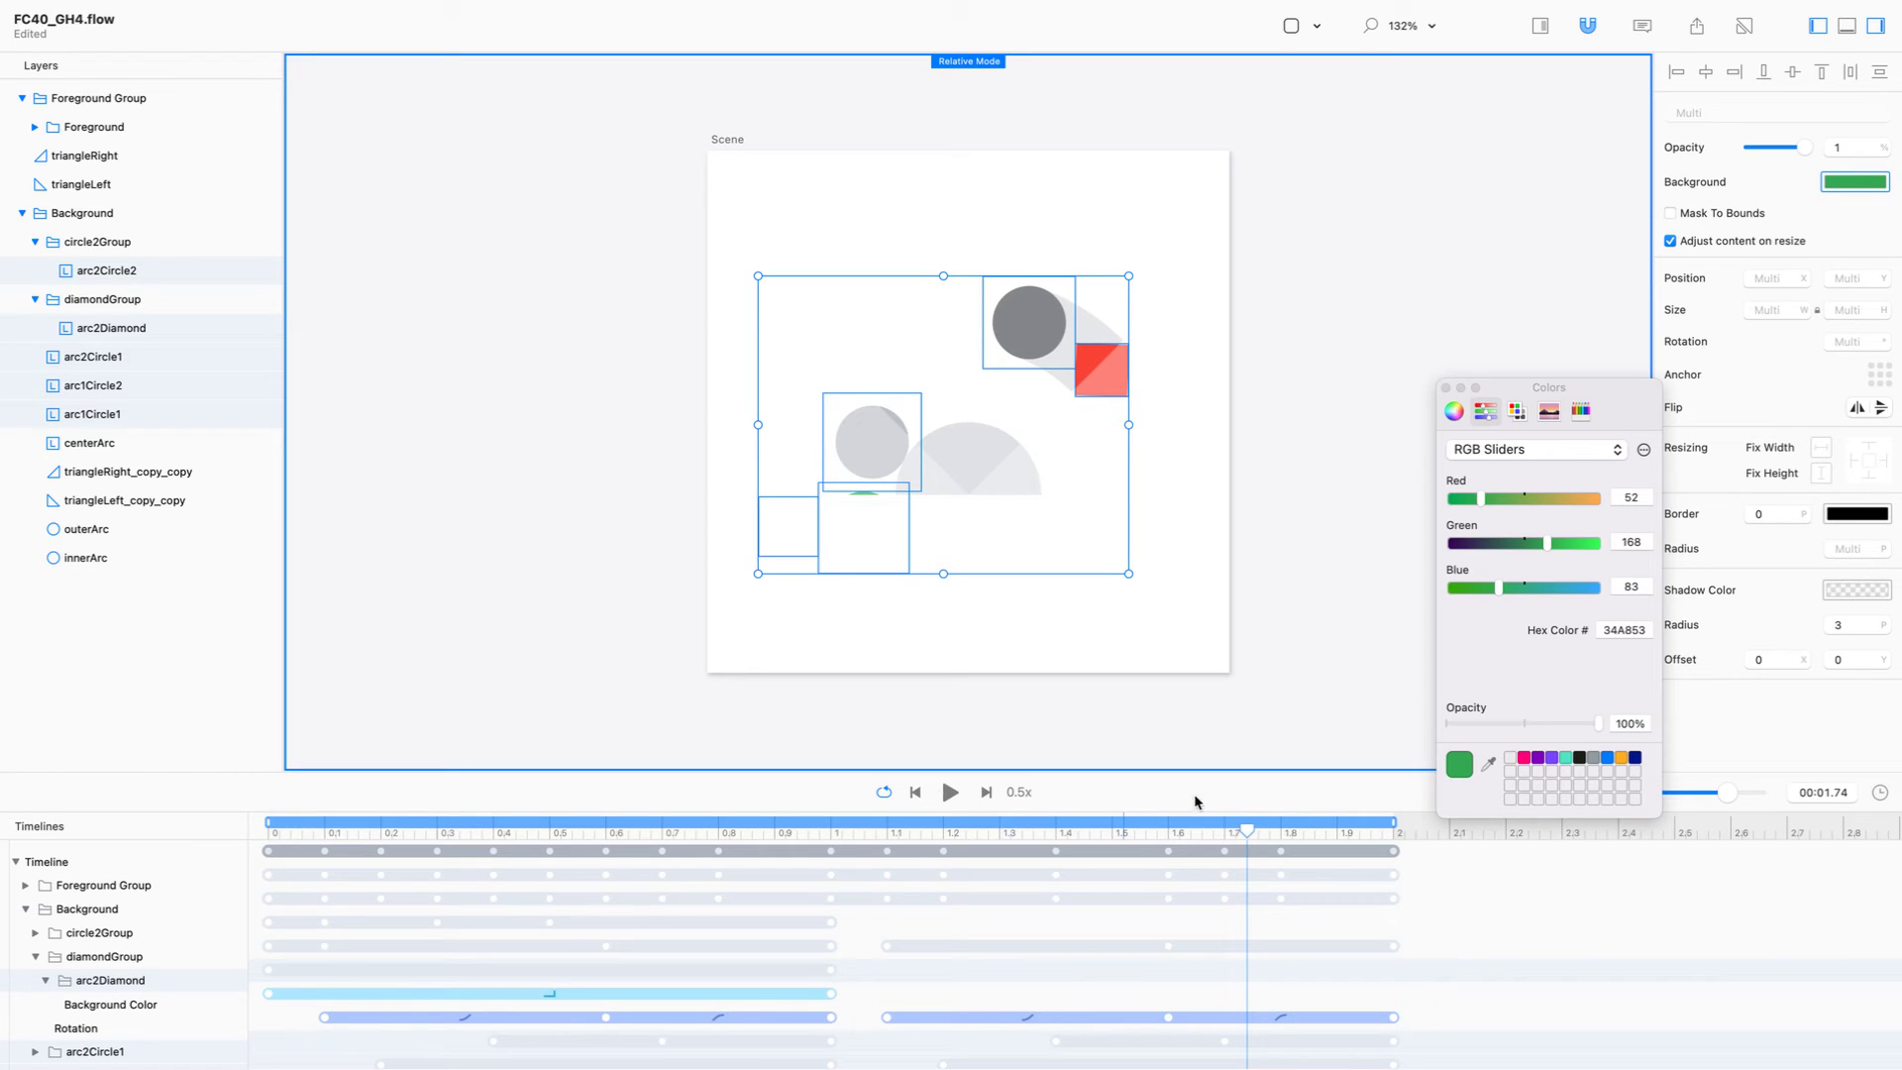
pyautogui.moveTo(1247, 832); pyautogui.dragTo(1482, 831)
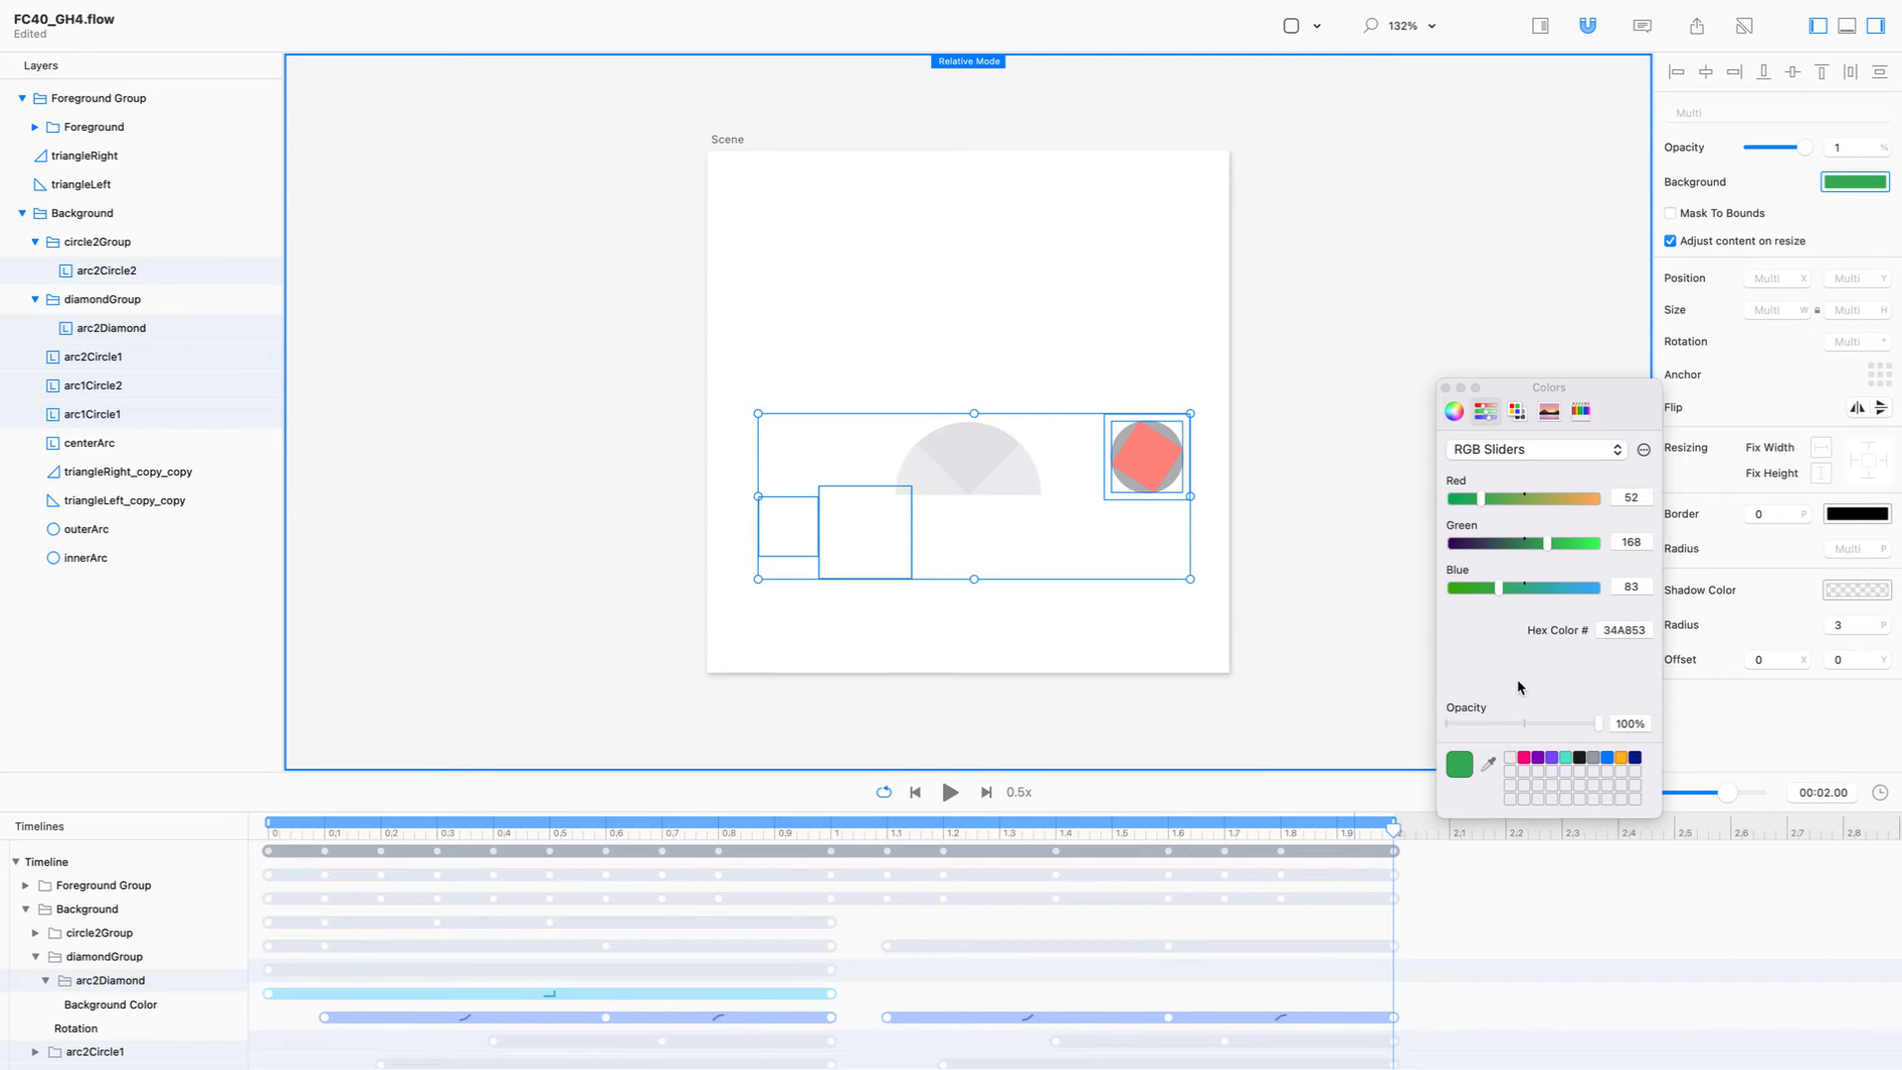
pyautogui.click(1488, 764)
pyautogui.click(971, 456)
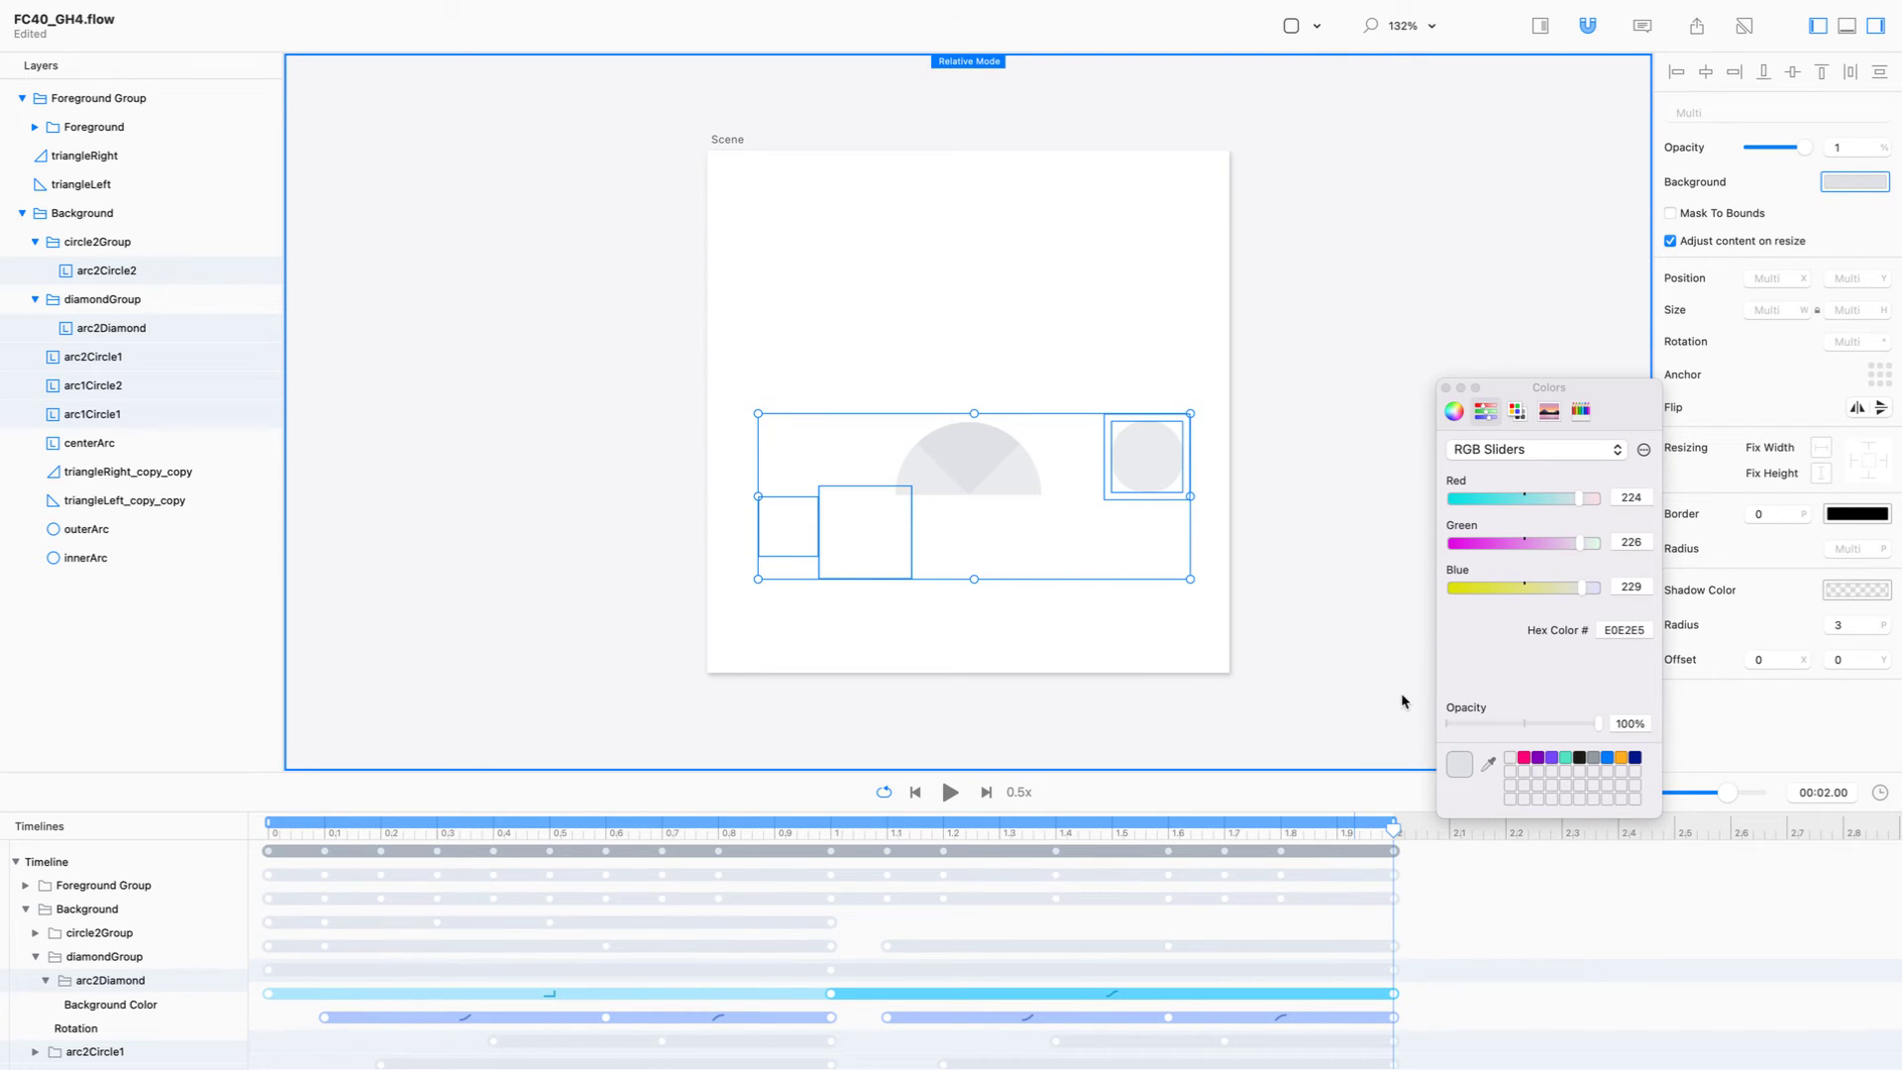
pyautogui.click(1488, 764)
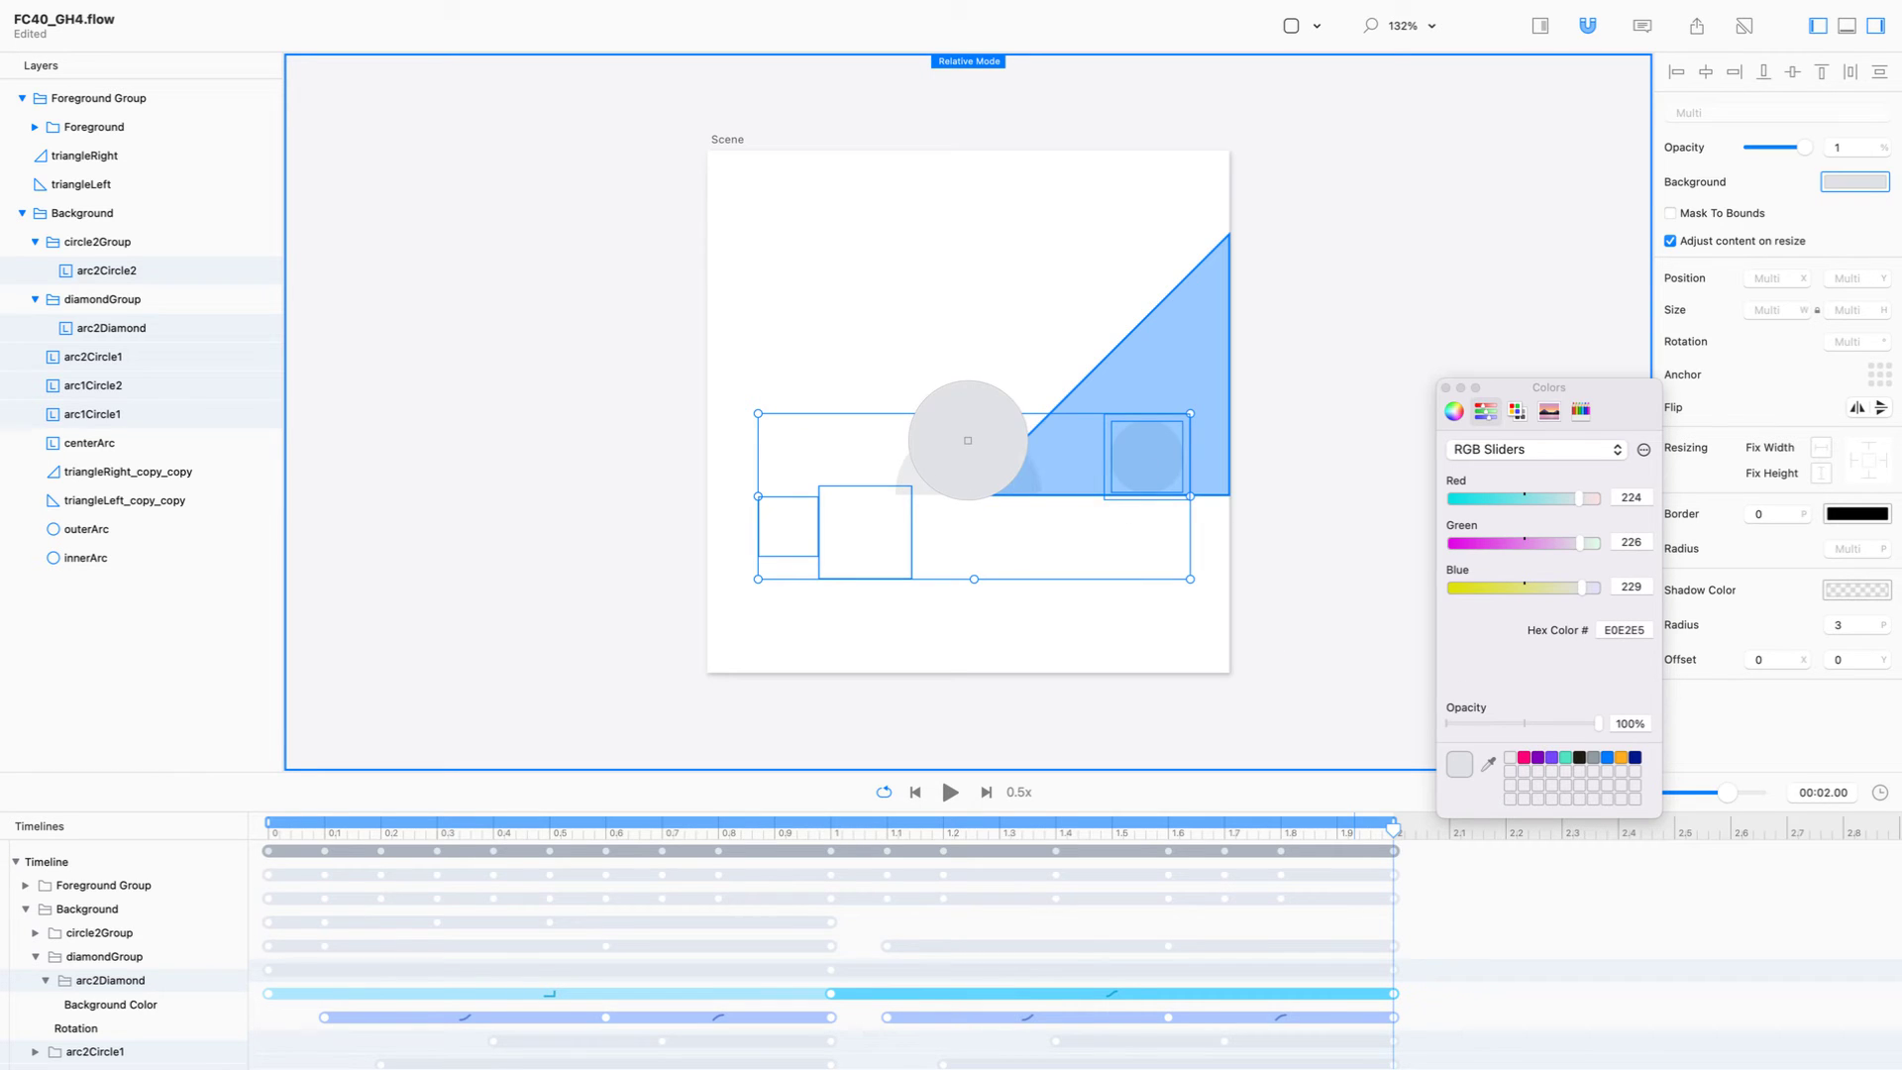
pyautogui.click(967, 440)
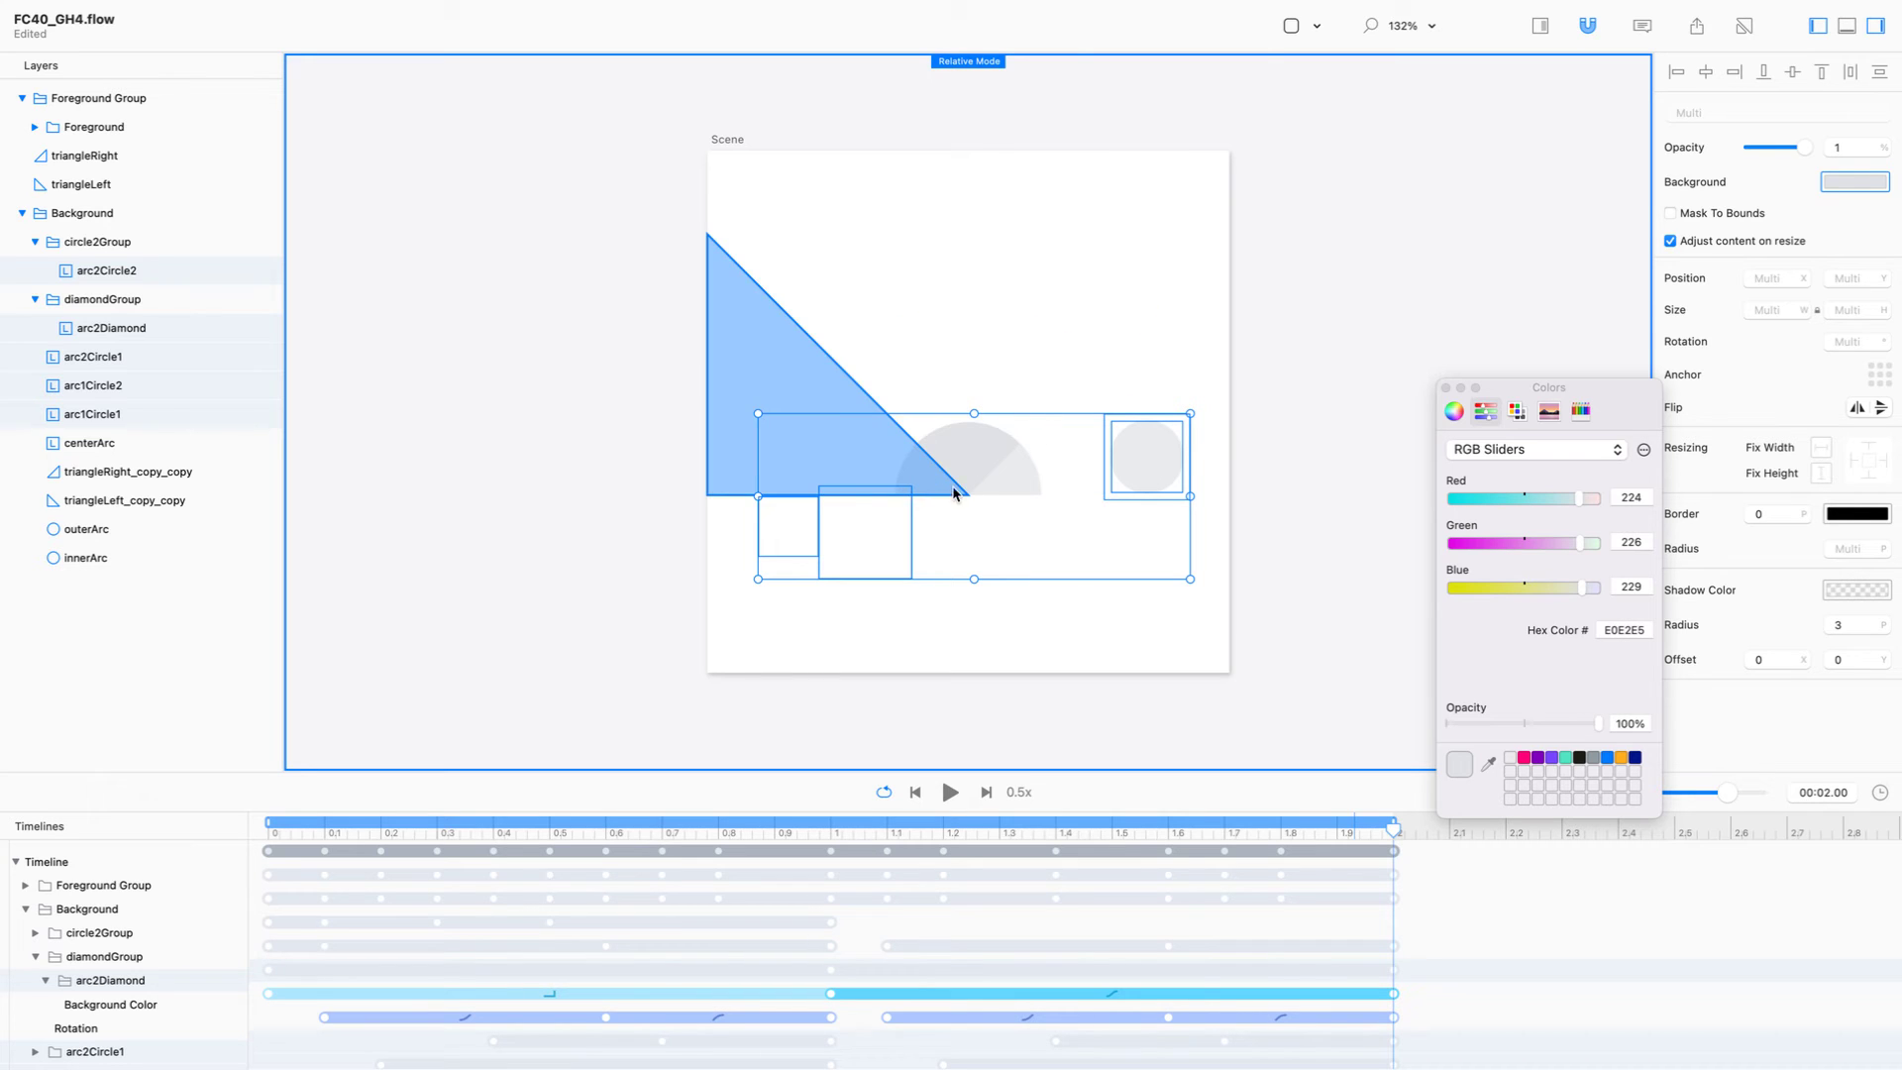
# Enlarge the timeline area and play the animation from its start to preview the background colour changes.
pyautogui.click(335, 769)
pyautogui.moveTo(335, 770); pyautogui.dragTo(336, 710)
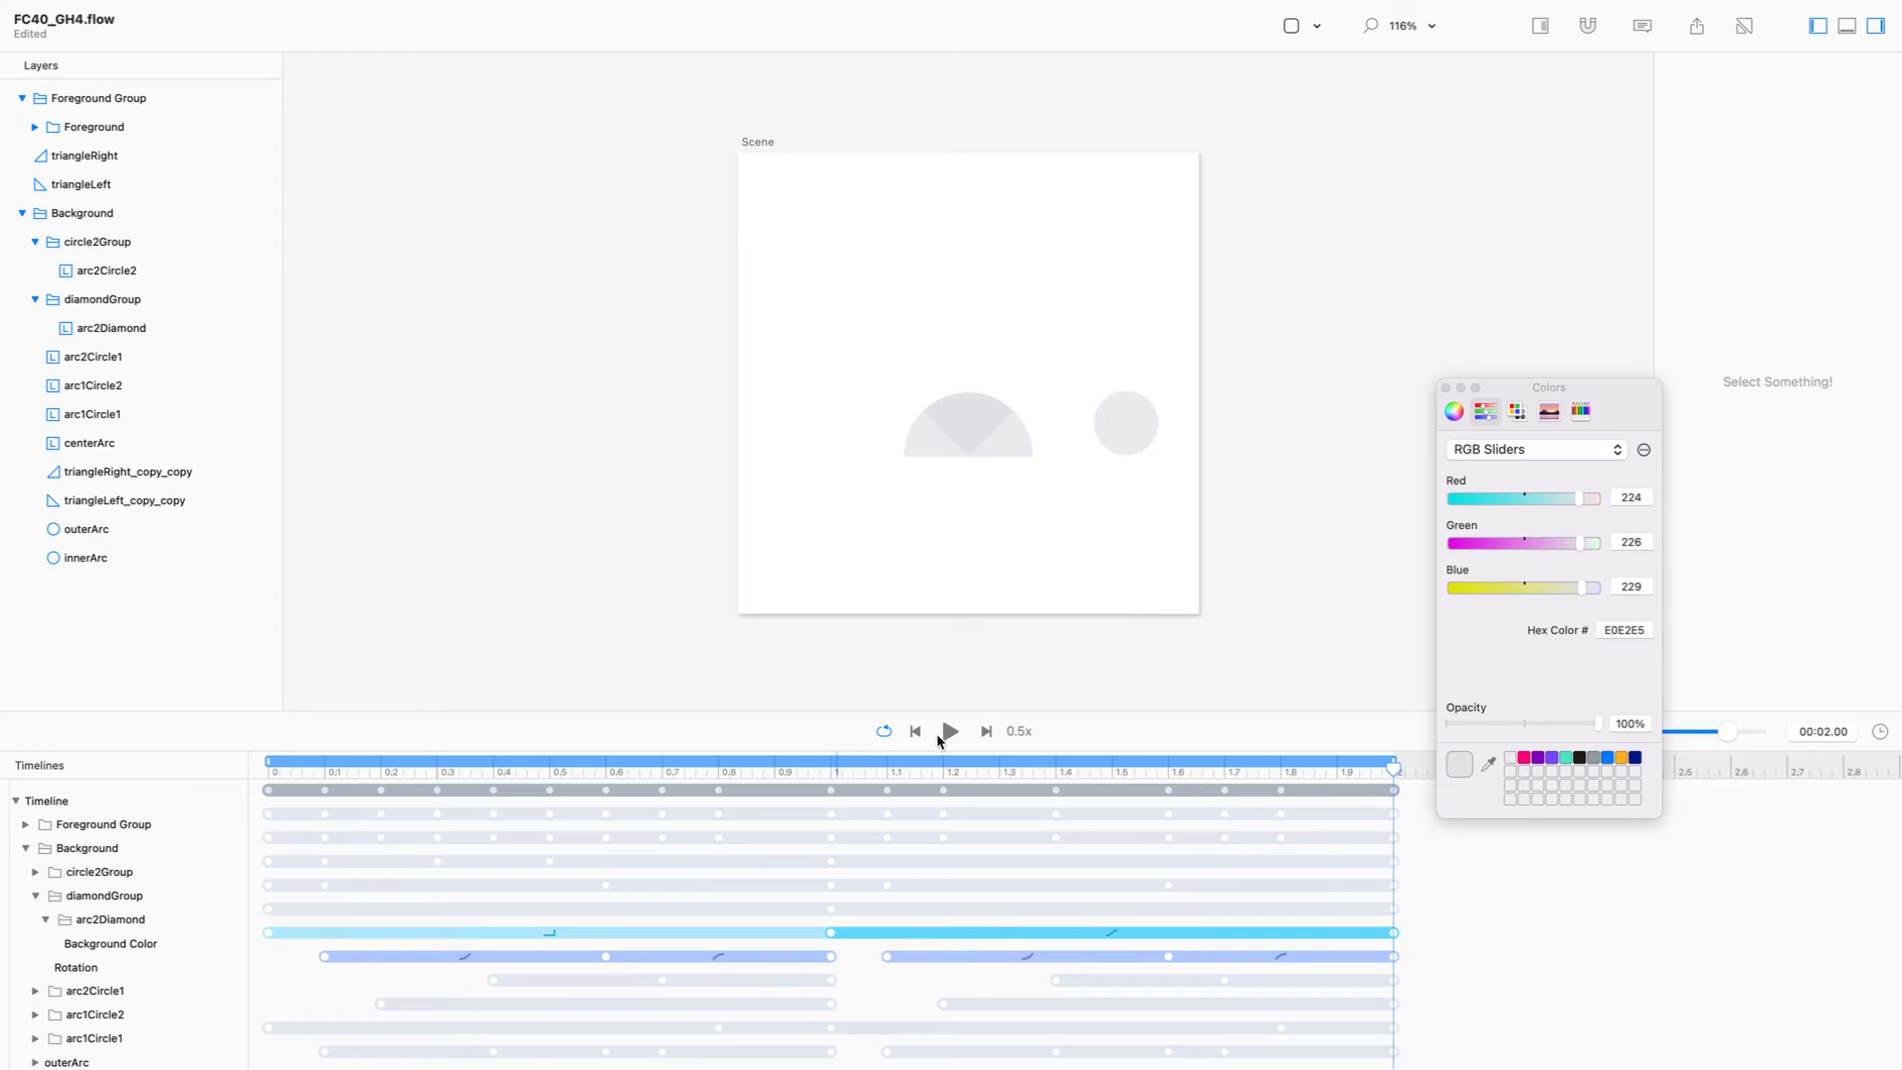
pyautogui.press('space')
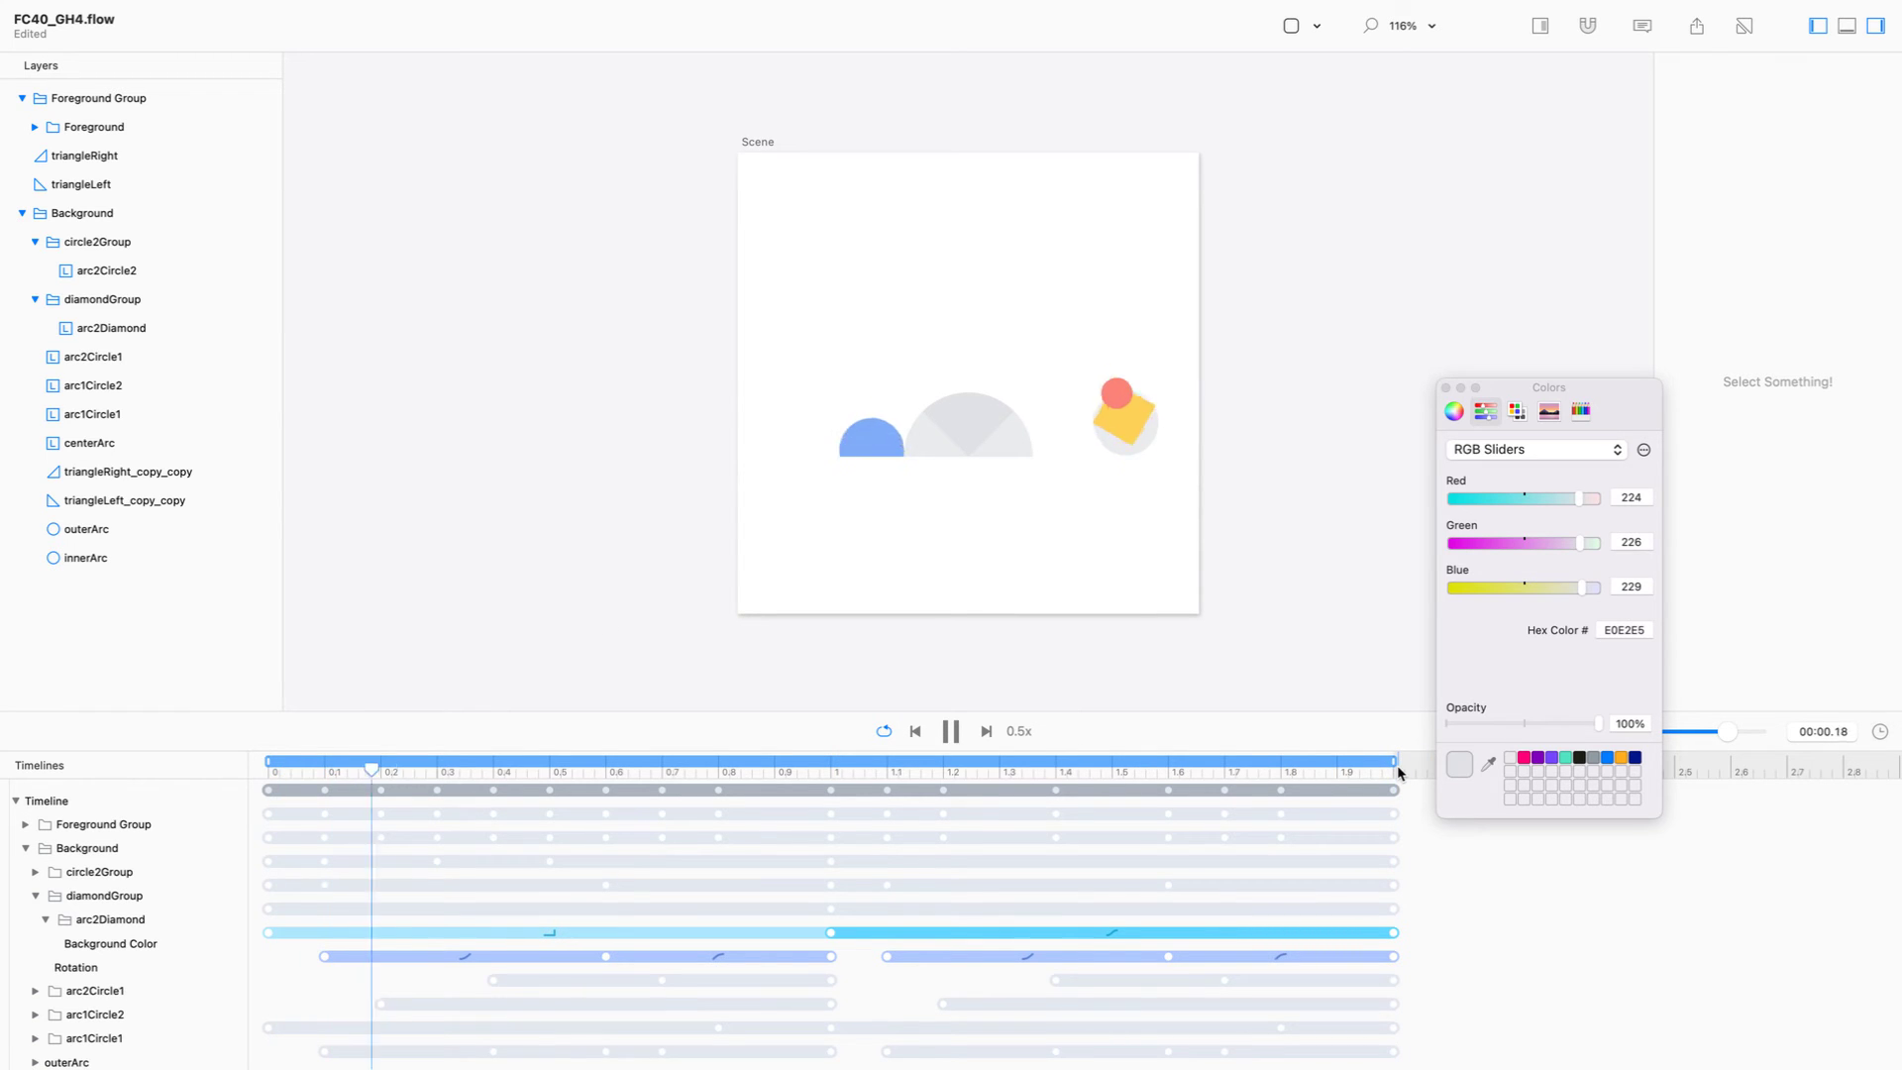
pyautogui.press('space')
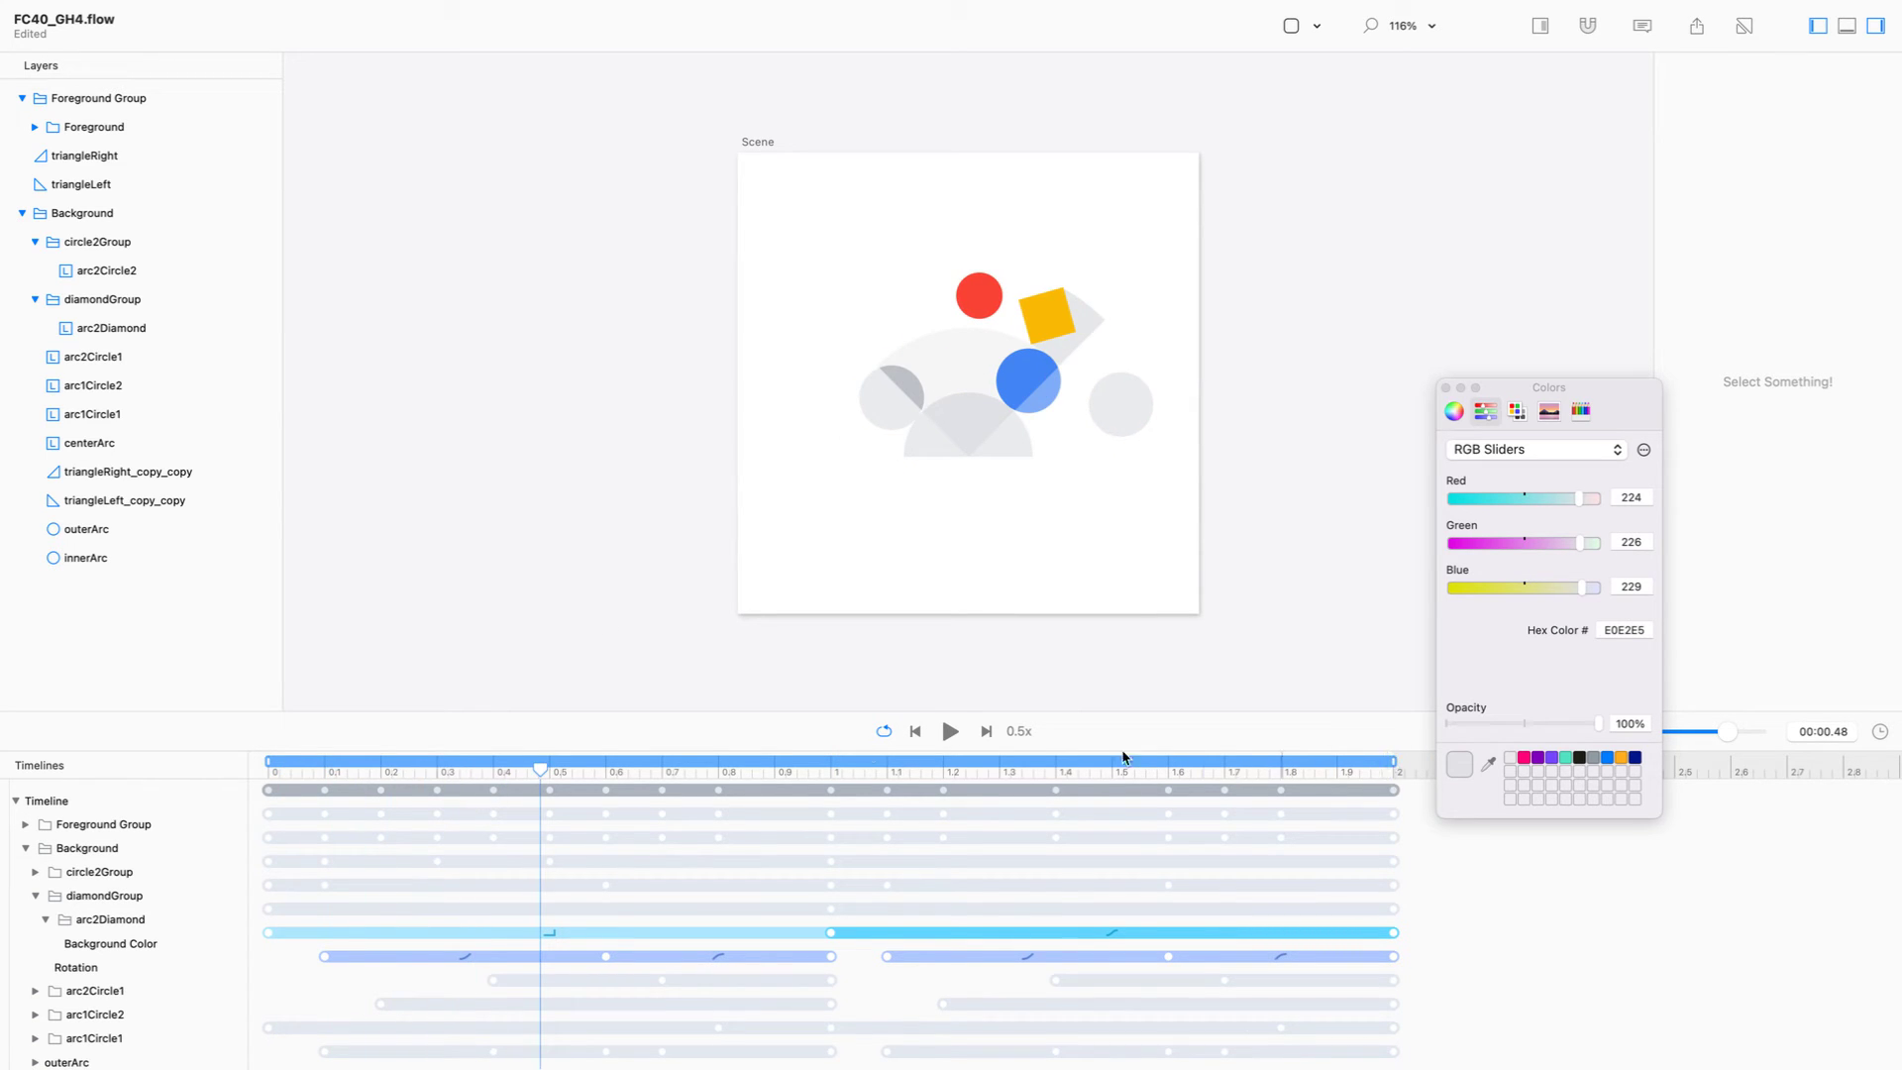
# Return to 0 s and delete the Background Color keyframes at 0 and 1.0 s from the Background's arc1Circle1.
pyautogui.moveTo(533, 766); pyautogui.dragTo(97, 587)
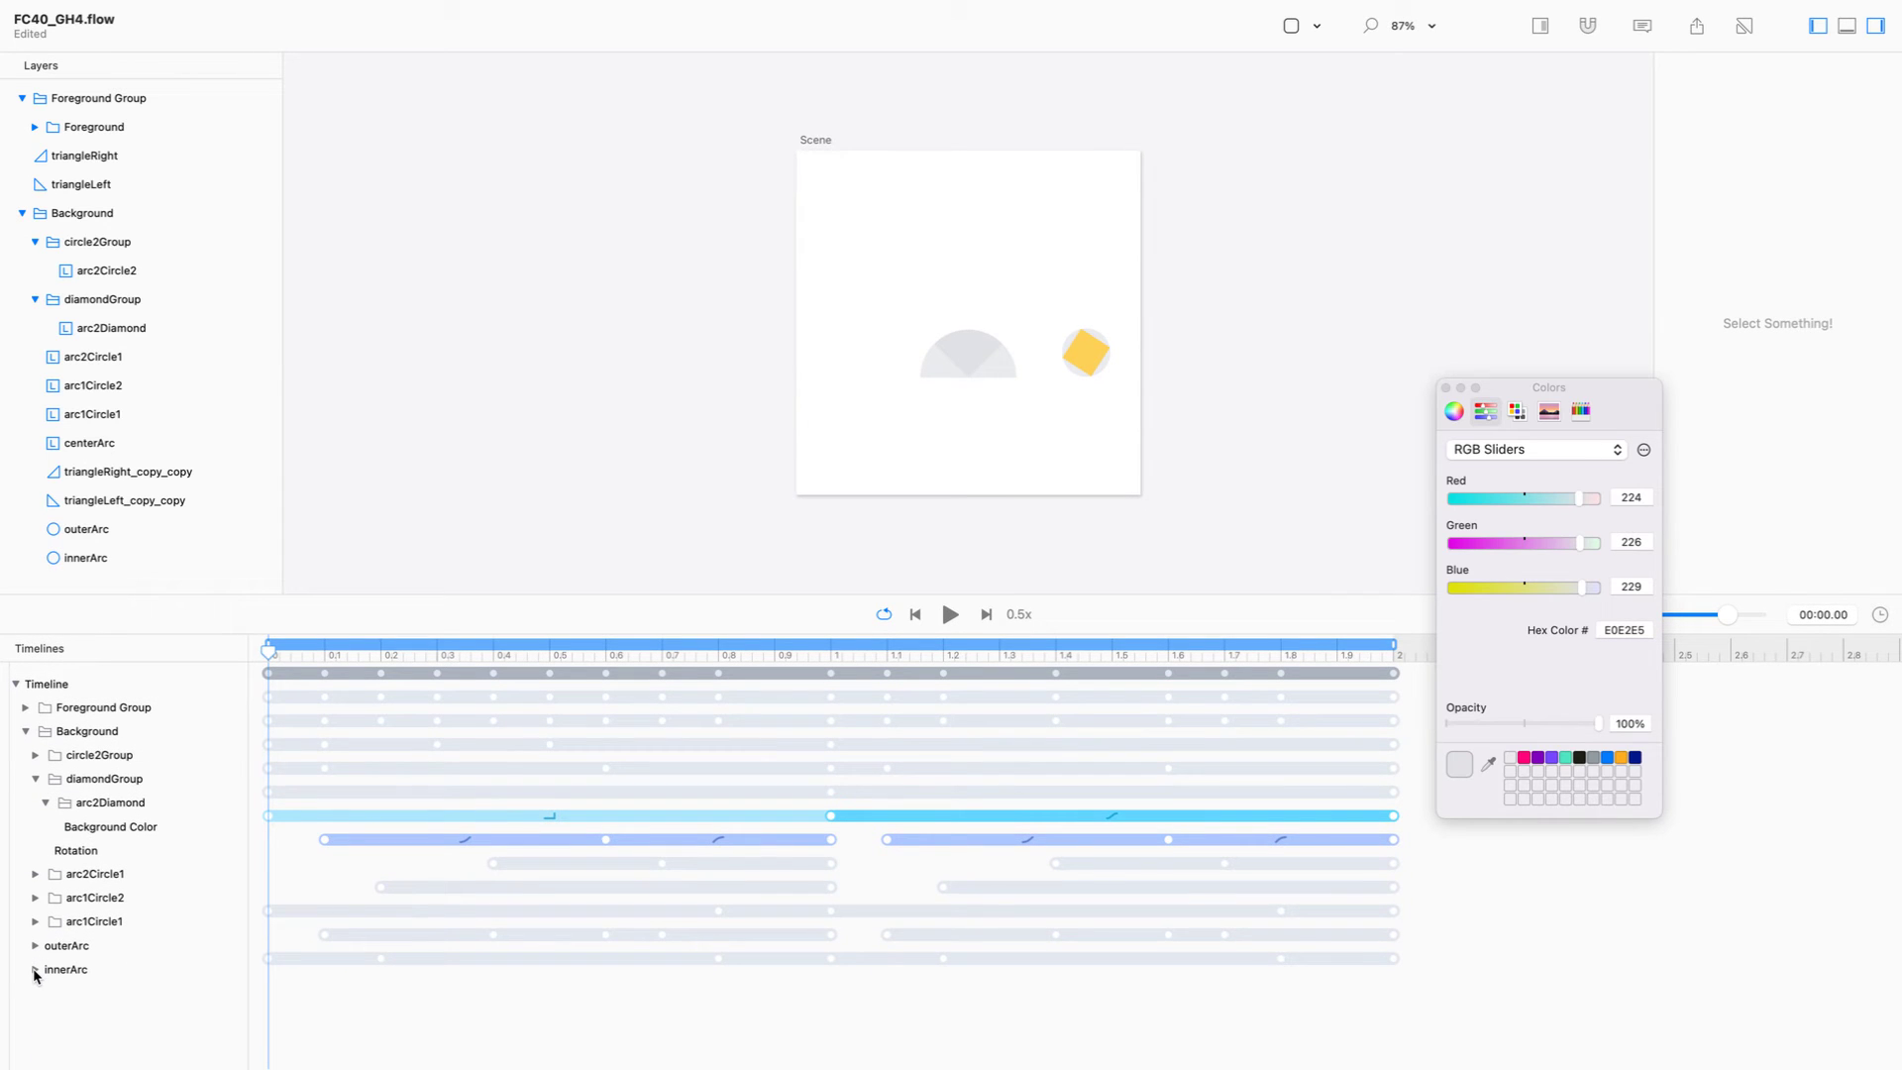
pyautogui.click(36, 921)
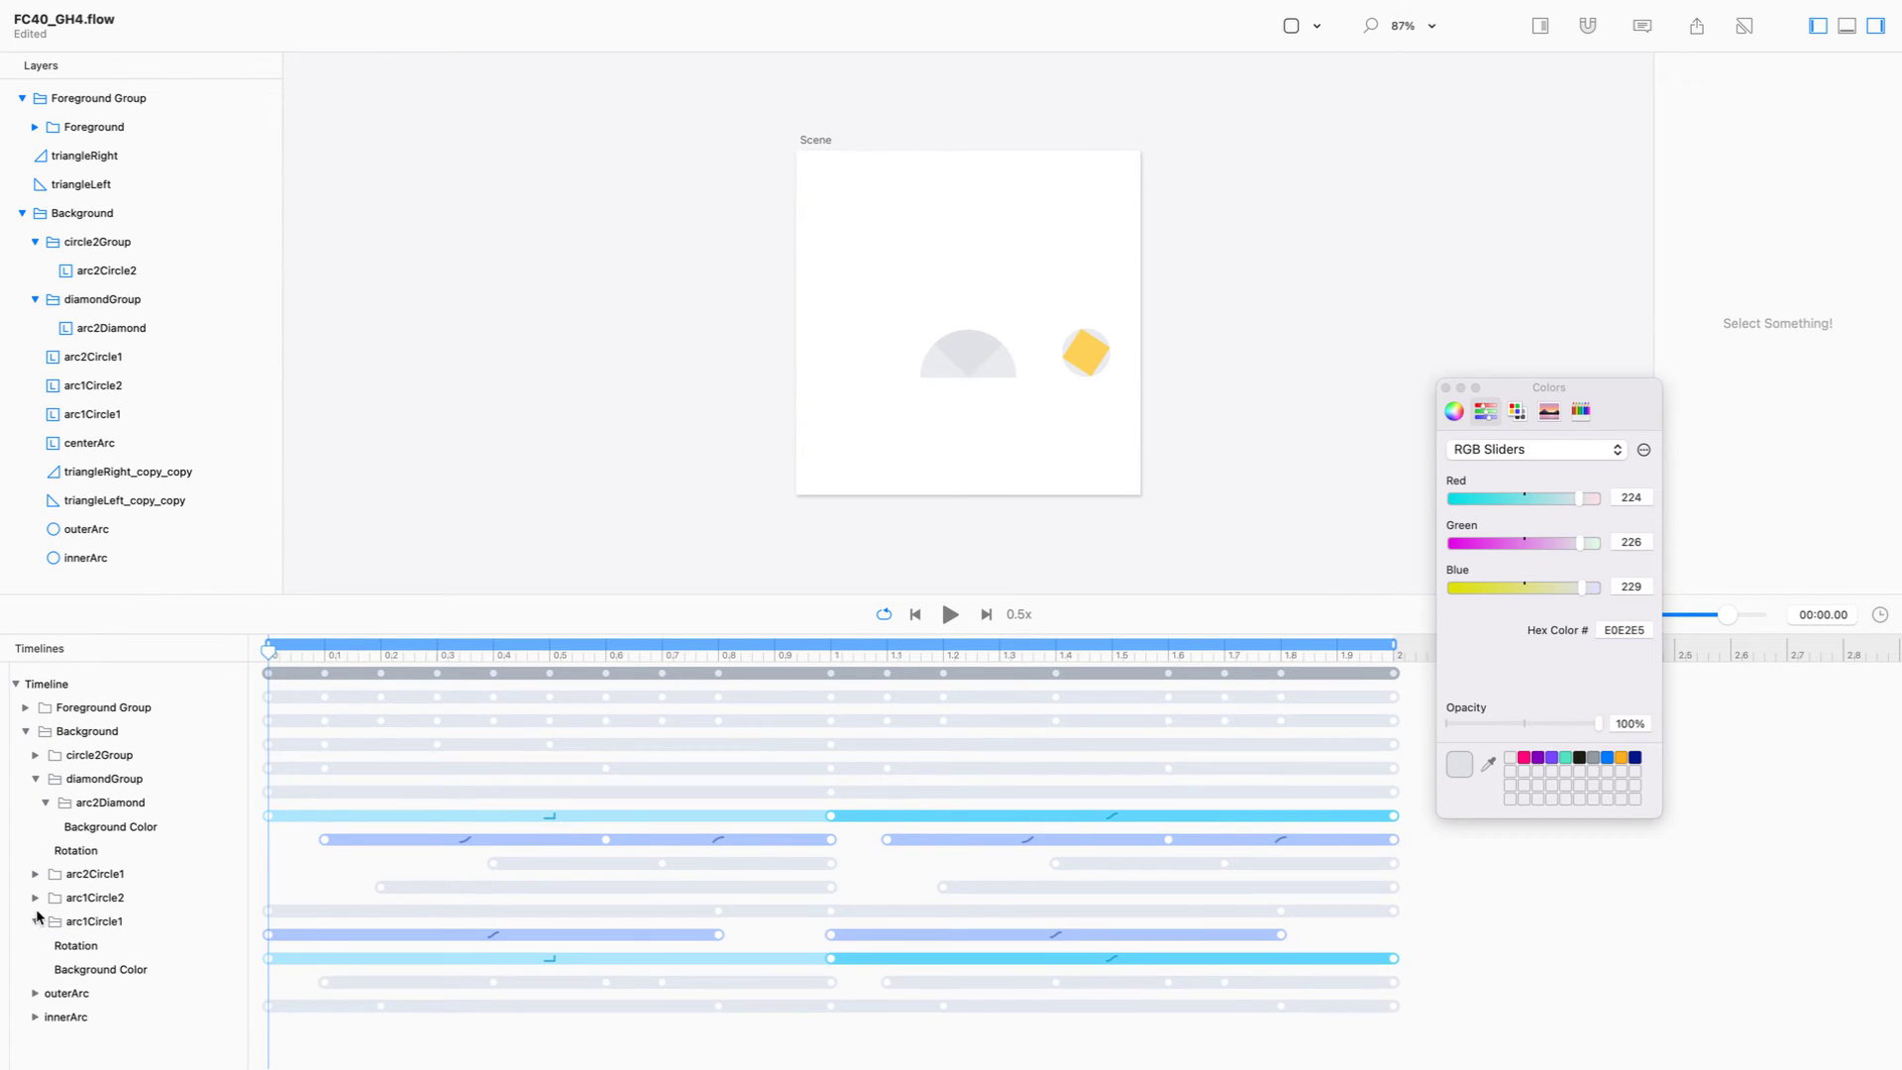
pyautogui.moveTo(840, 947); pyautogui.dragTo(234, 960)
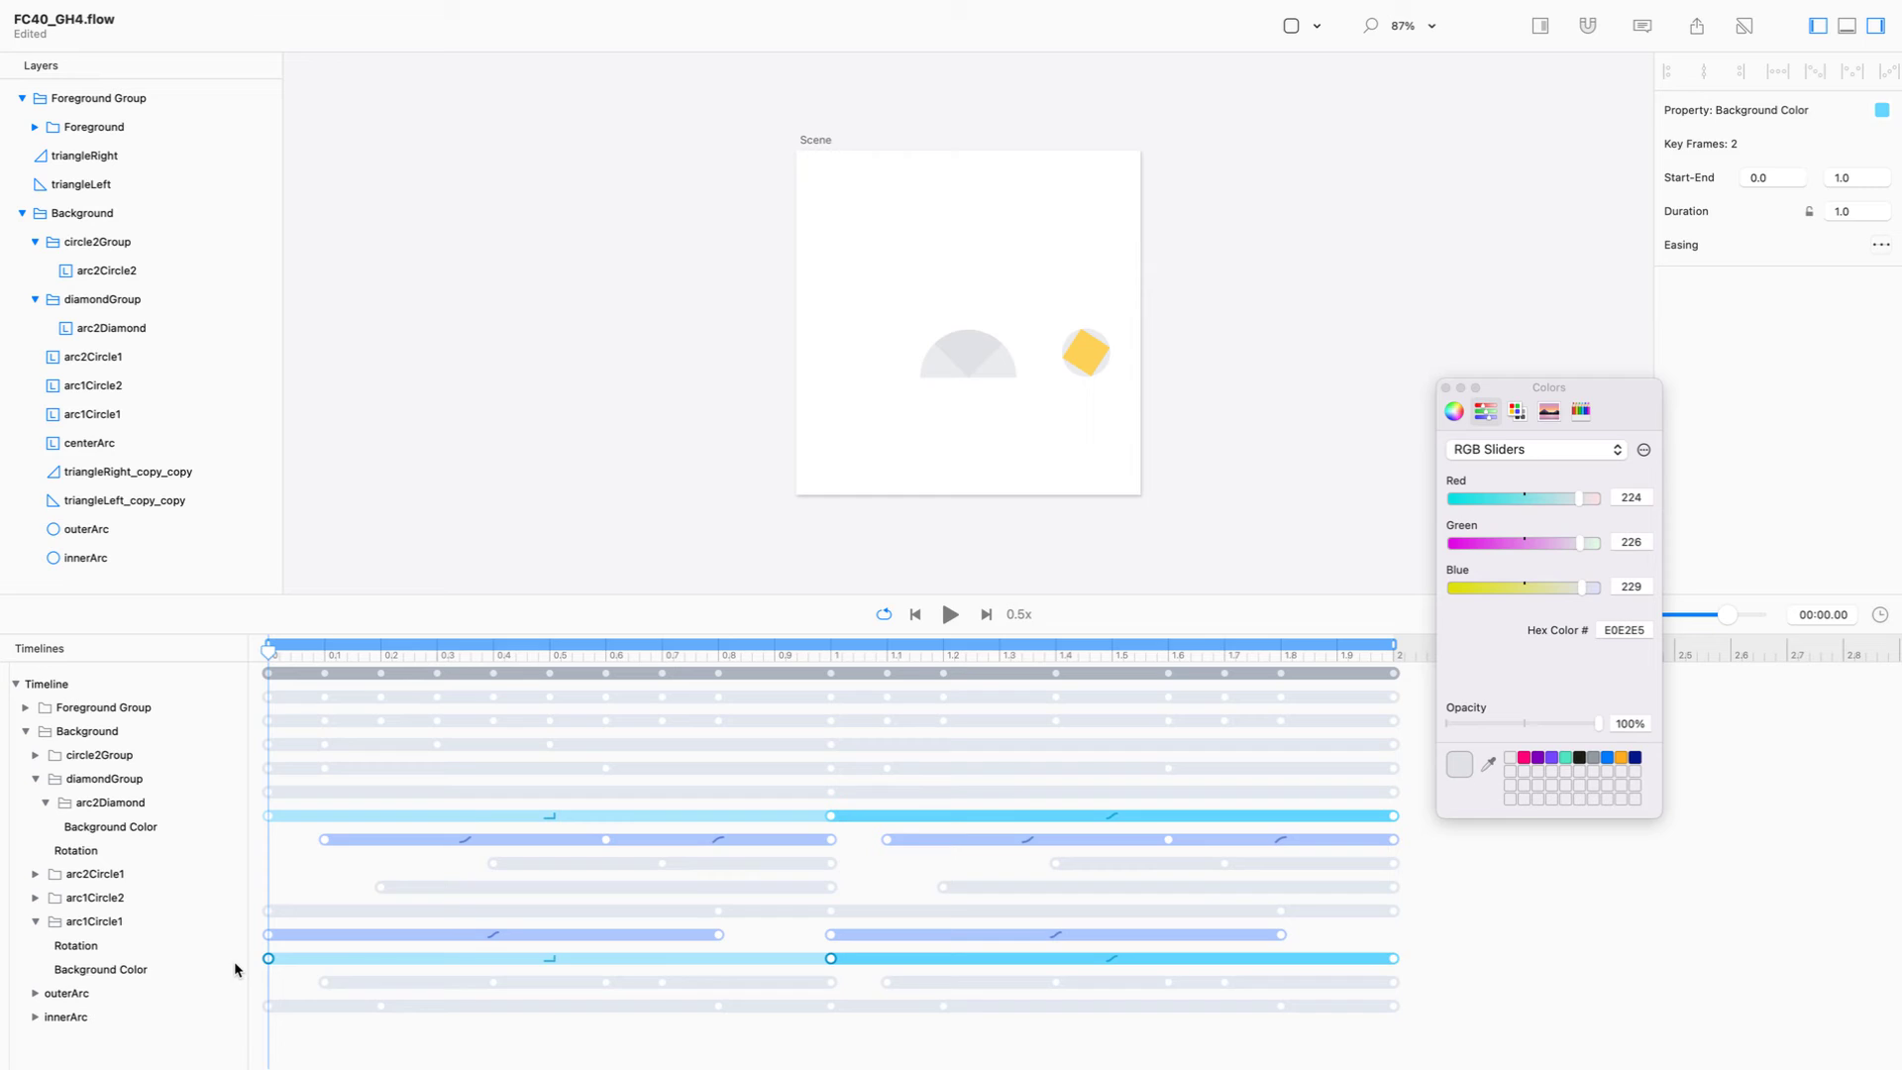
pyautogui.press('BackSpace')
# Delete the Background Color keyframes at 0 and 1.0 s from arc1Circle2, arc2Circle1 and arc2Diamond in the Background group.
pyautogui.click(37, 899)
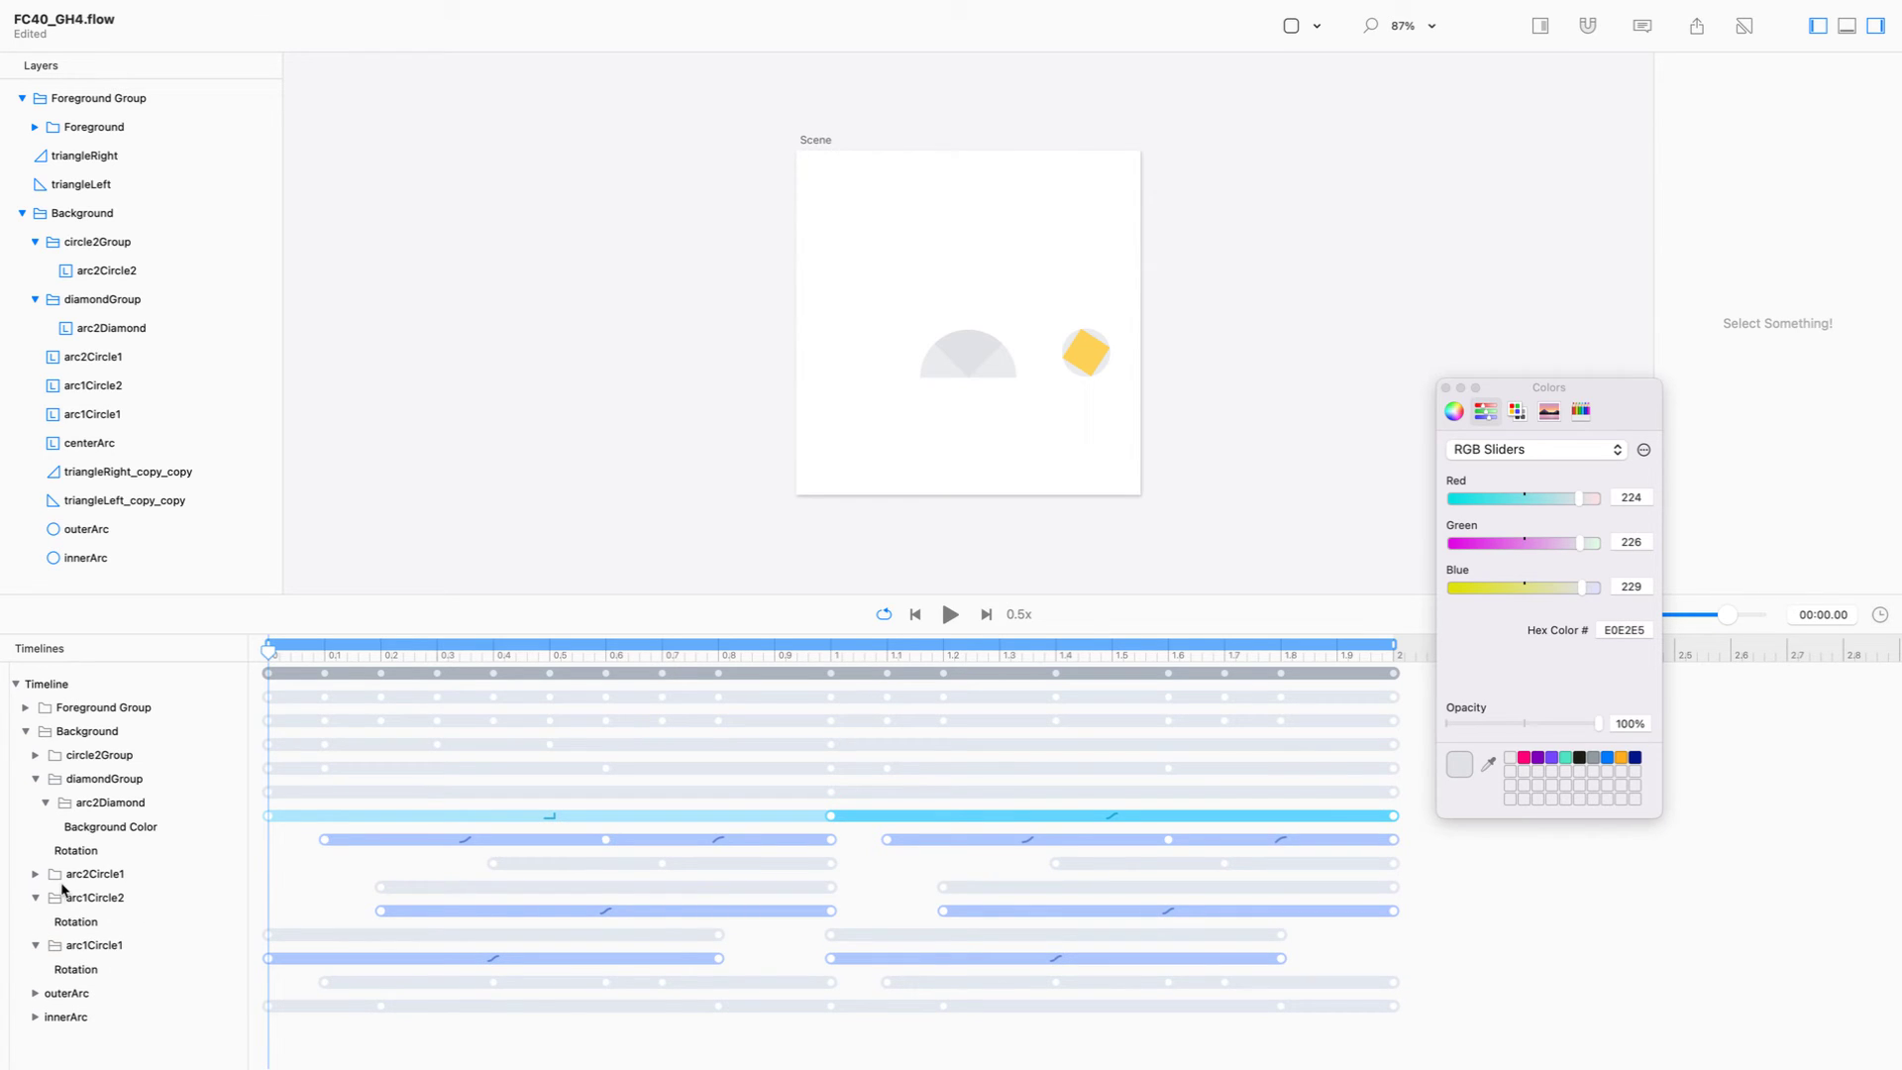
pyautogui.click(36, 875)
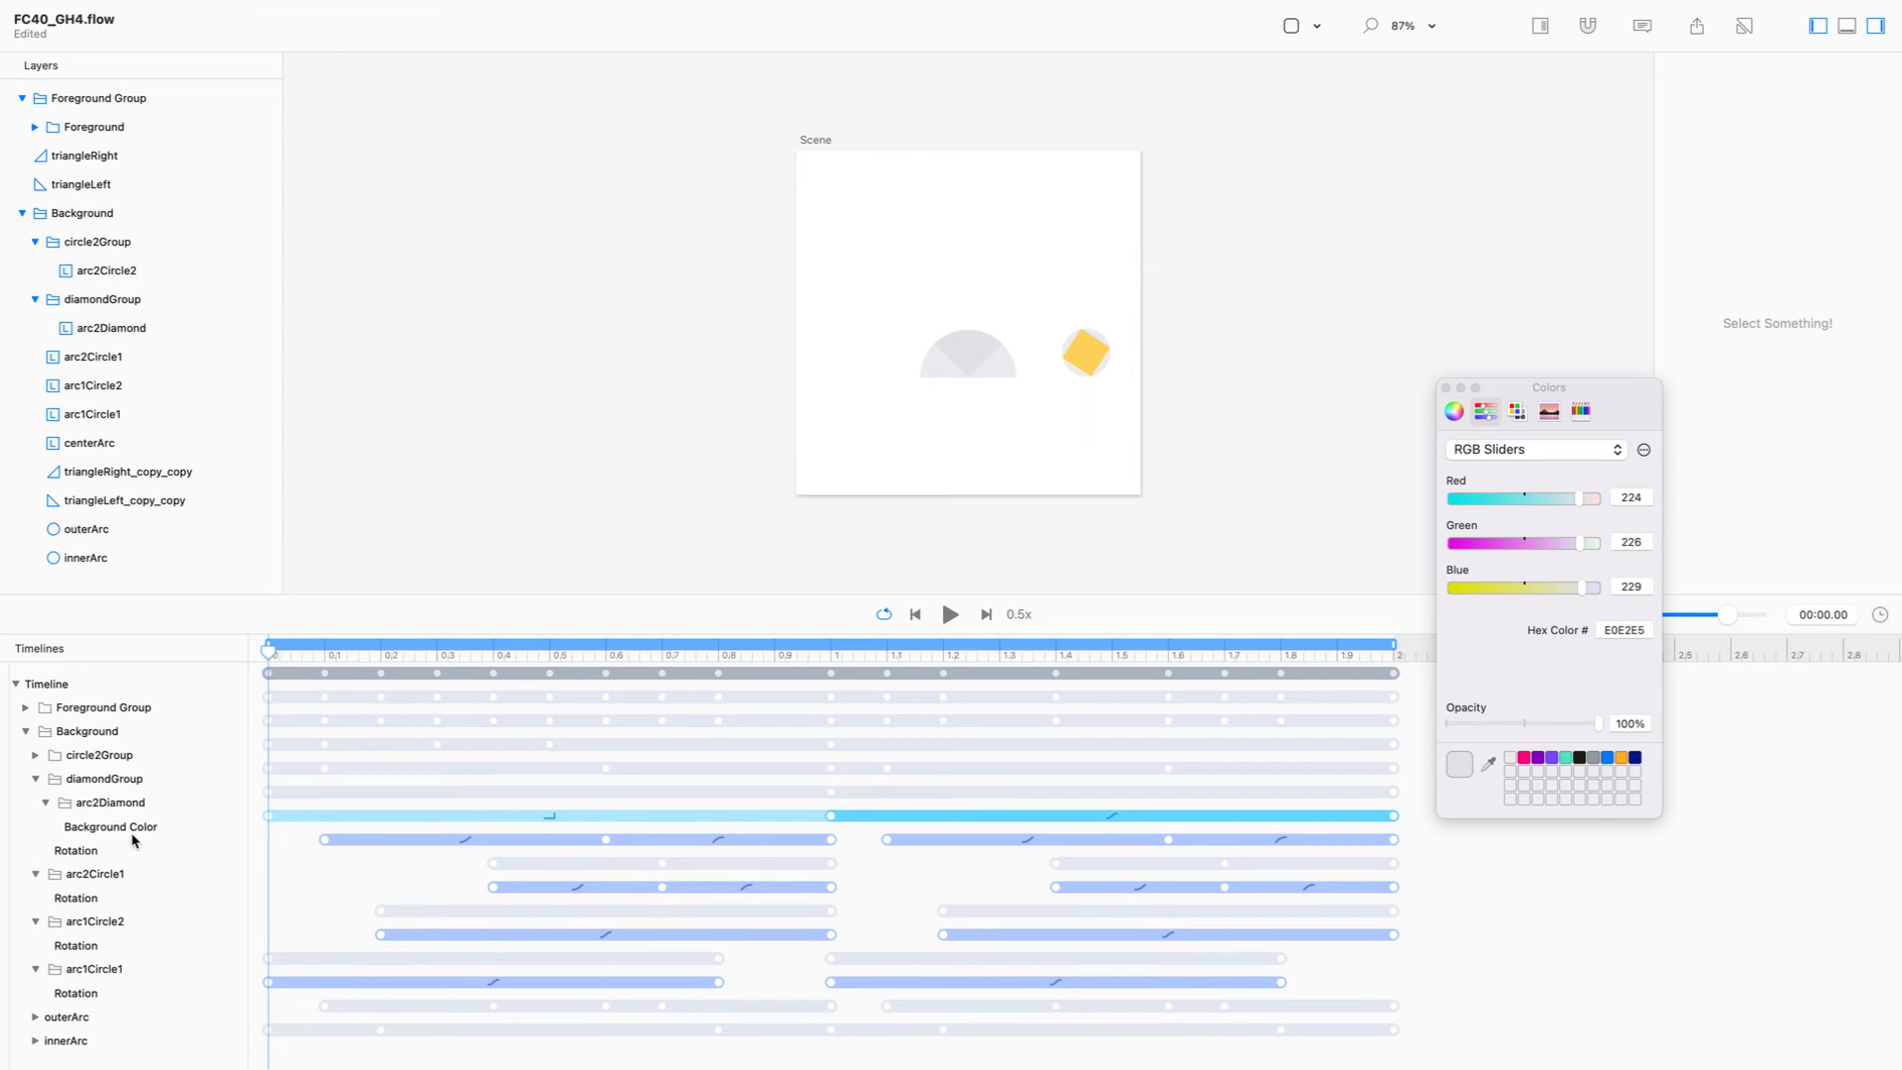
pyautogui.moveTo(830, 821); pyautogui.dragTo(227, 824)
pyautogui.press('BackSpace')
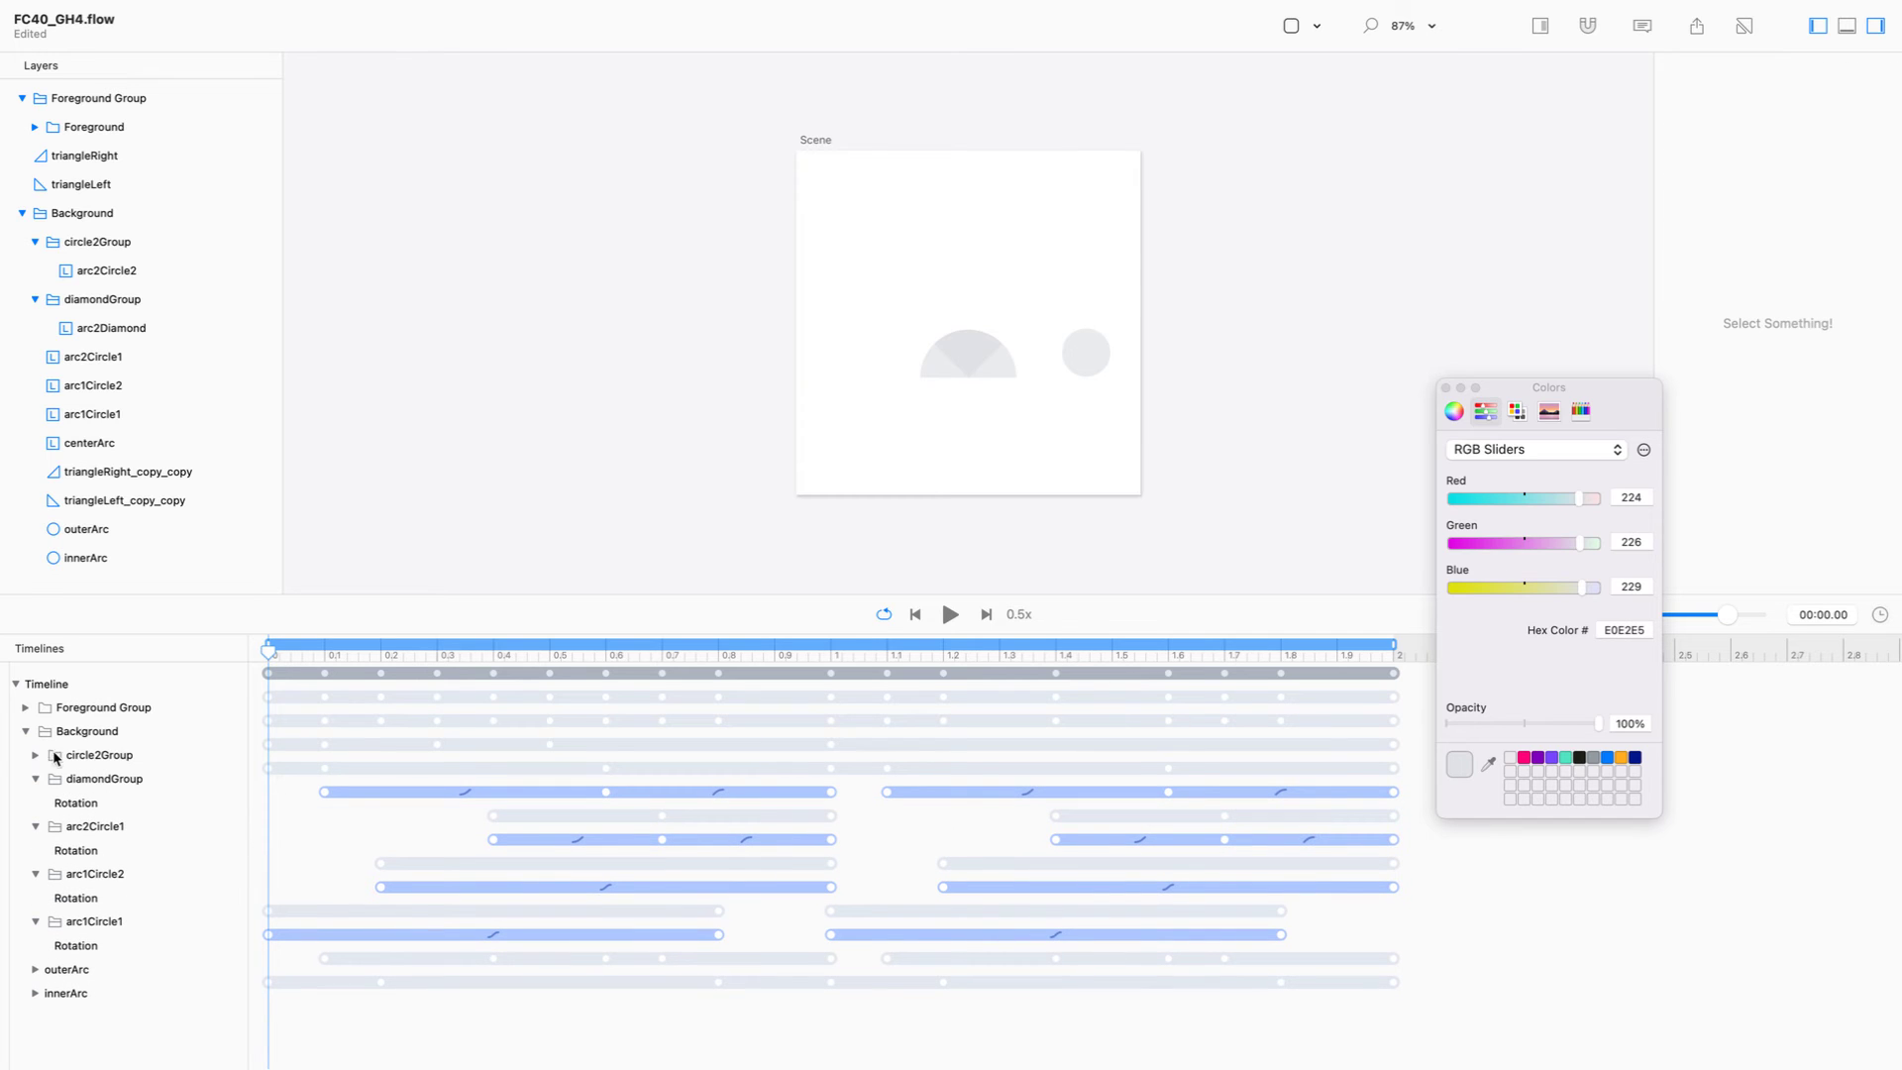
# Delete the Background Color keyframe at 0 s from arc2Circle2 inside circle2Group.
pyautogui.click(35, 755)
pyautogui.click(46, 778)
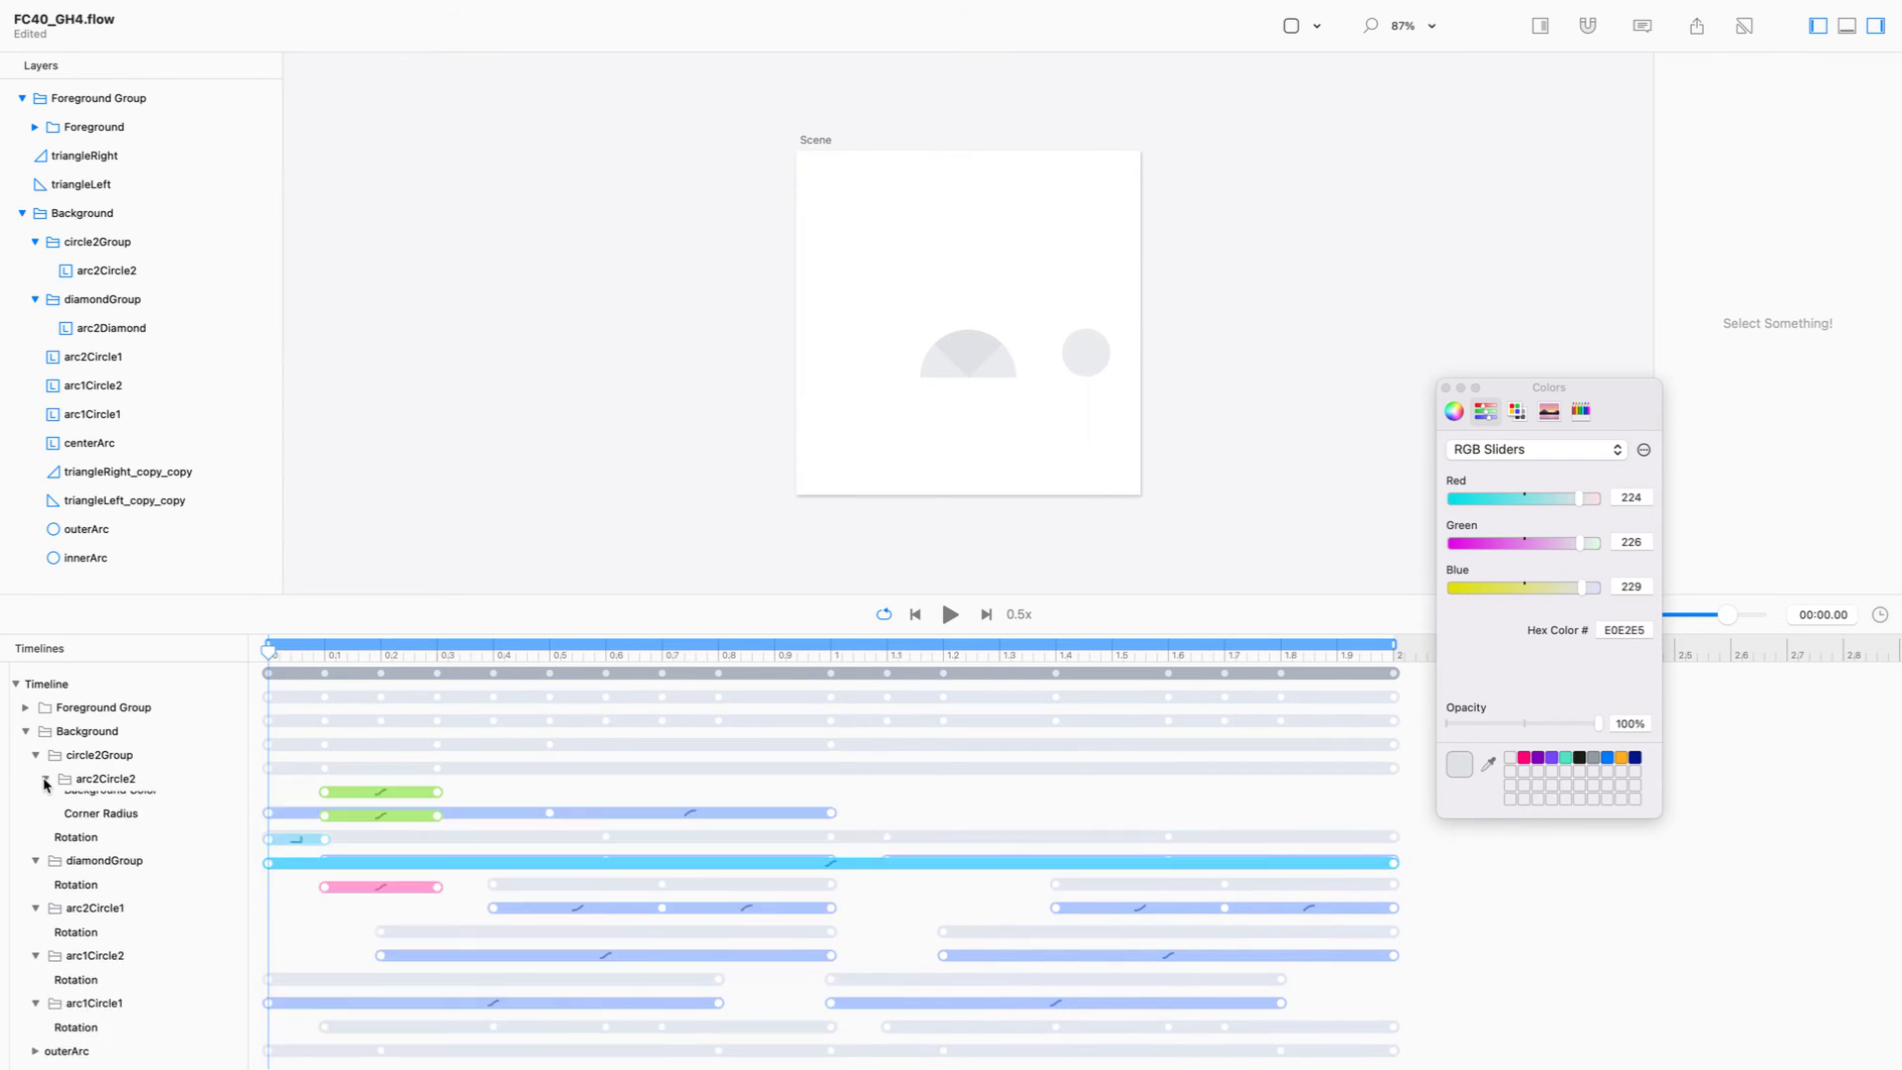
pyautogui.click(268, 864)
pyautogui.press('Delete')
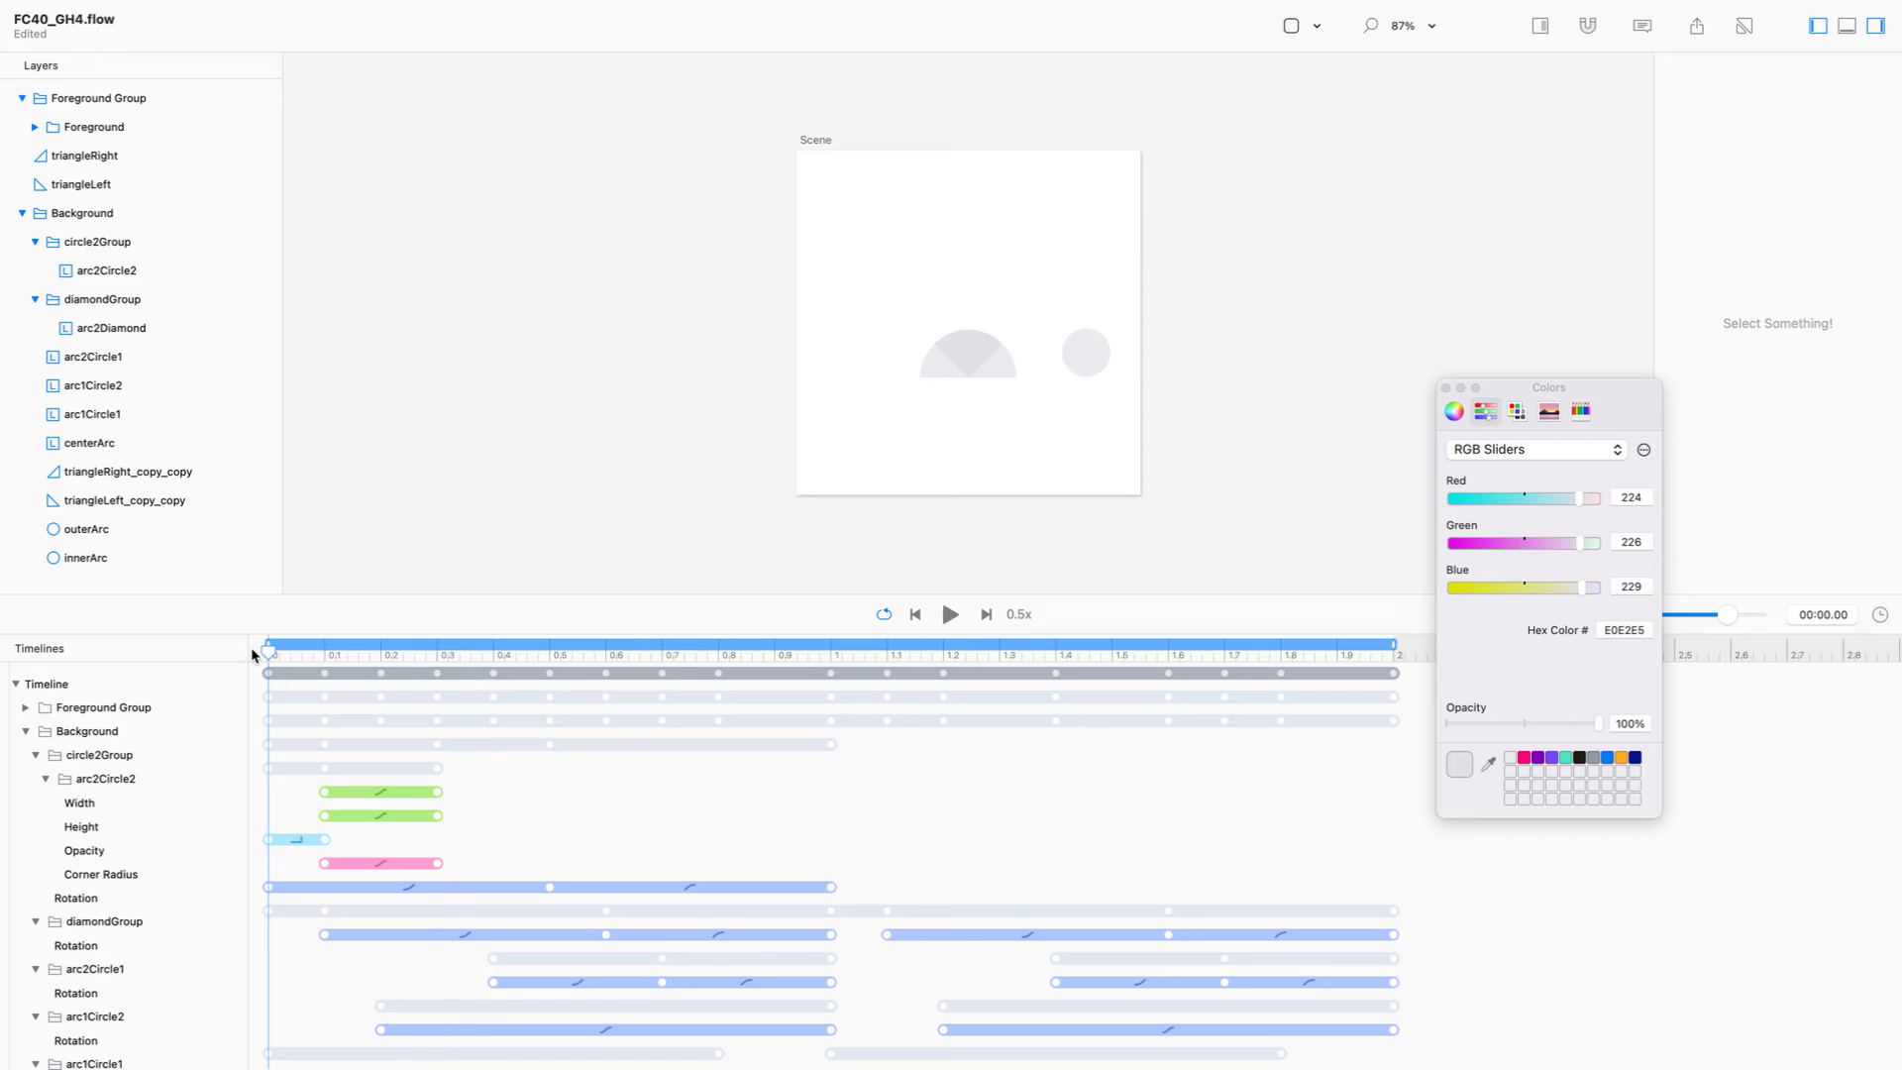
# Scrub the animation from 0 to 2.00 s to check the grey background shapes, and close the Colors window.
pyautogui.moveTo(266, 651); pyautogui.dragTo(1026, 721)
pyautogui.moveTo(1080, 734); pyautogui.dragTo(1311, 757)
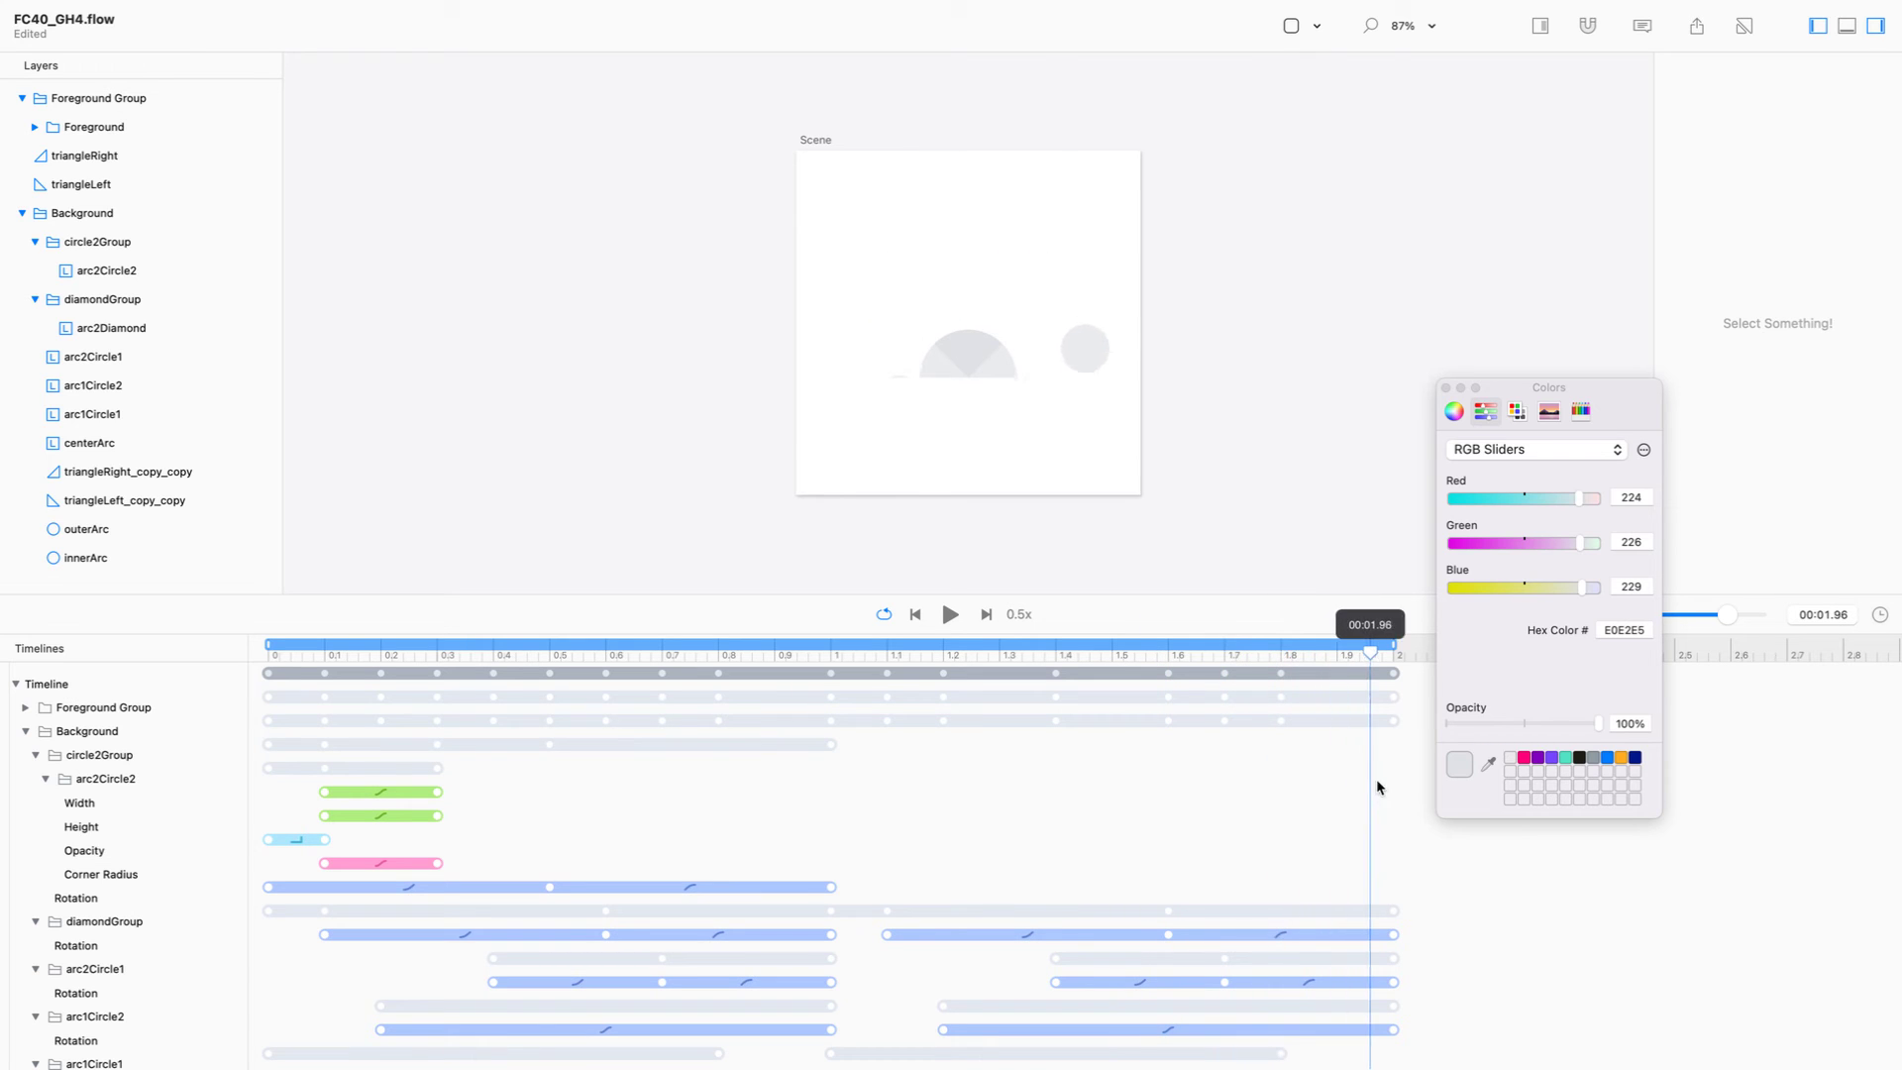
pyautogui.click(1446, 389)
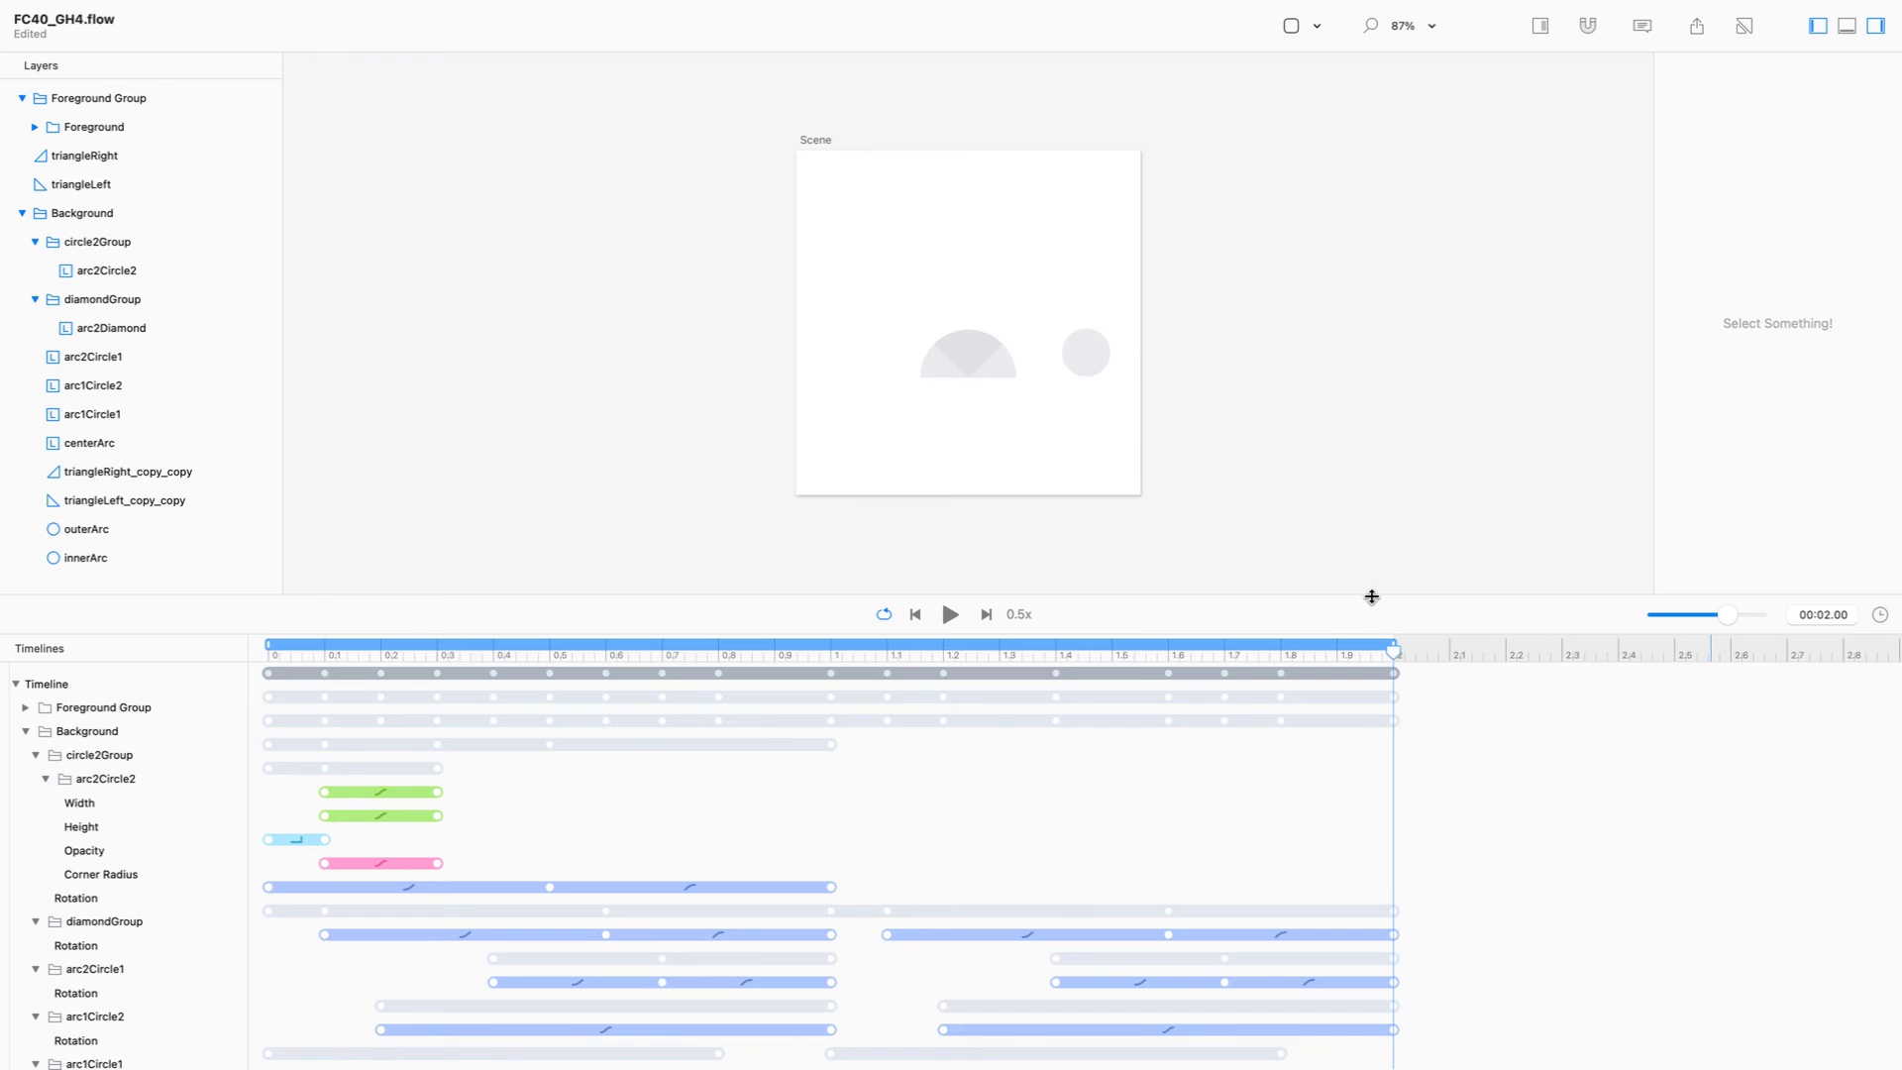
# Enlarge the canvas area and play the animation at 1x speed to preview the masked coloured shapes over the grey ones.
pyautogui.moveTo(1372, 595); pyautogui.dragTo(1409, 829)
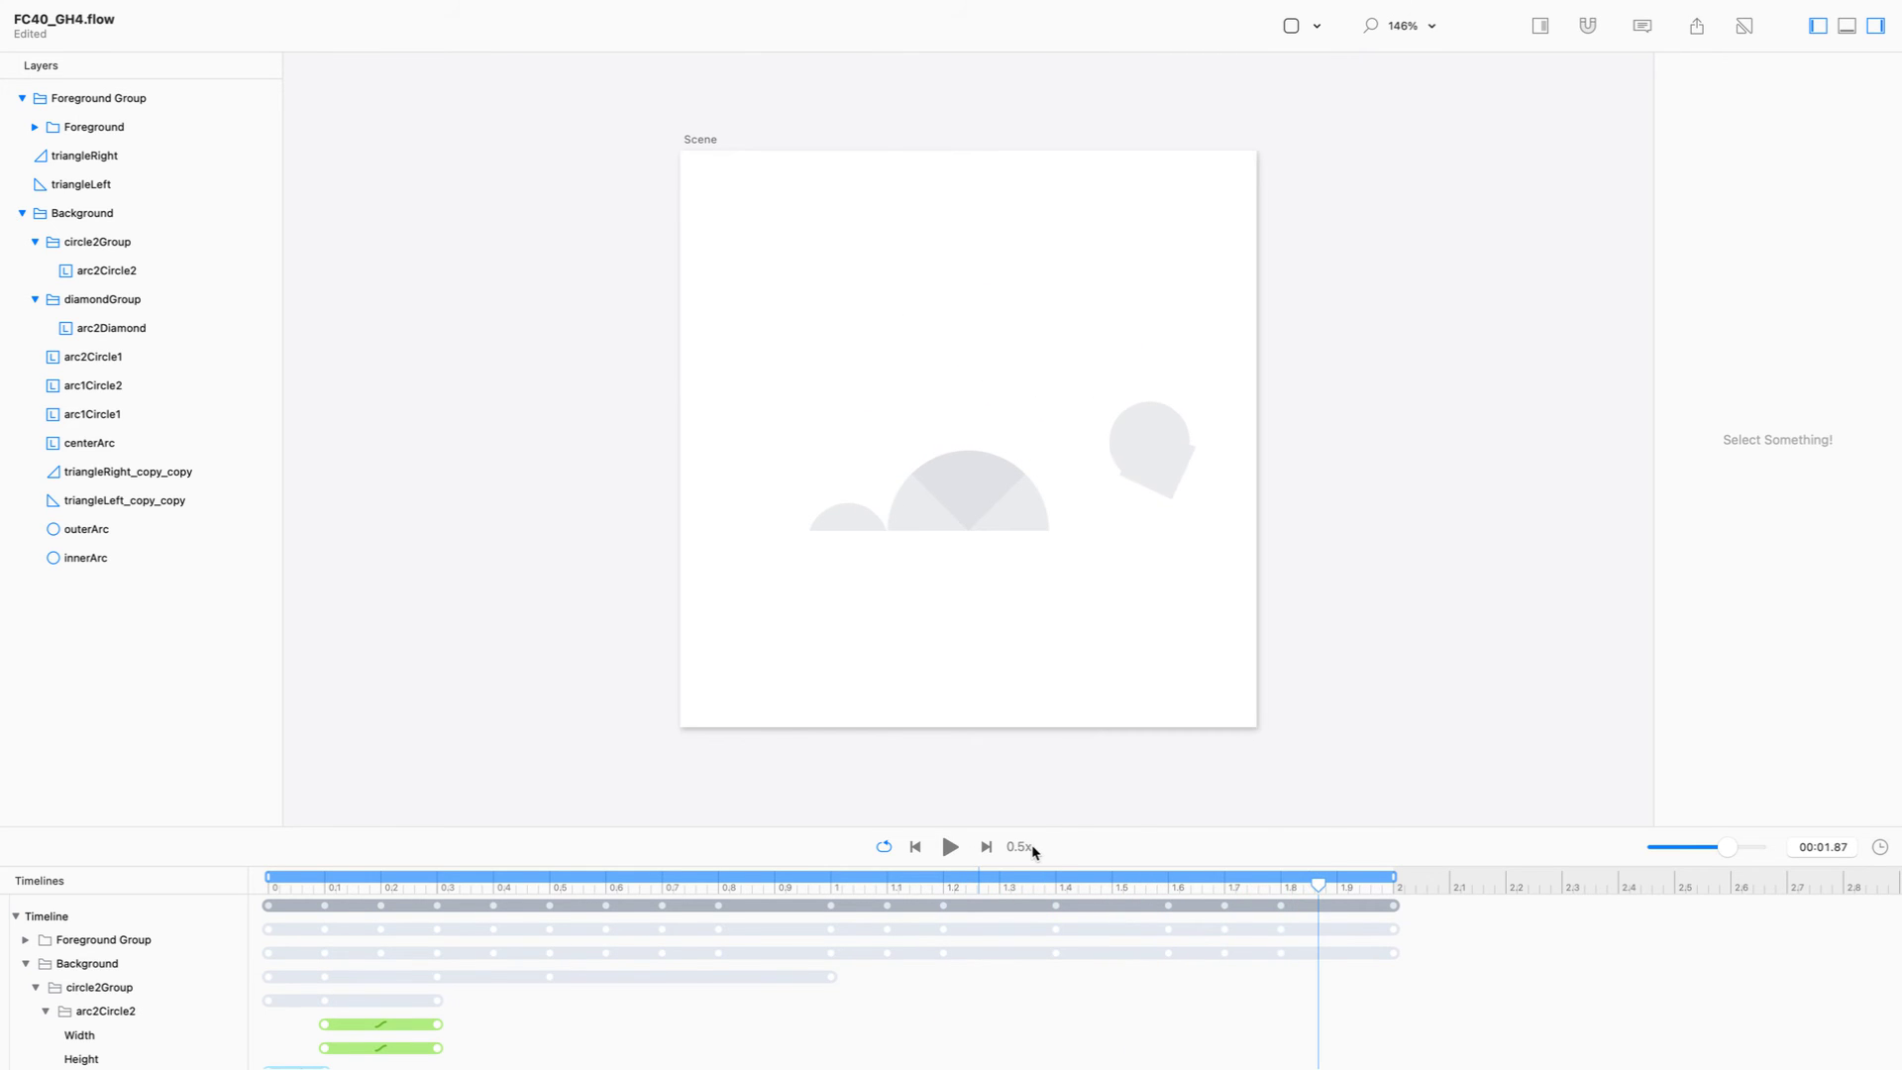
pyautogui.click(950, 847)
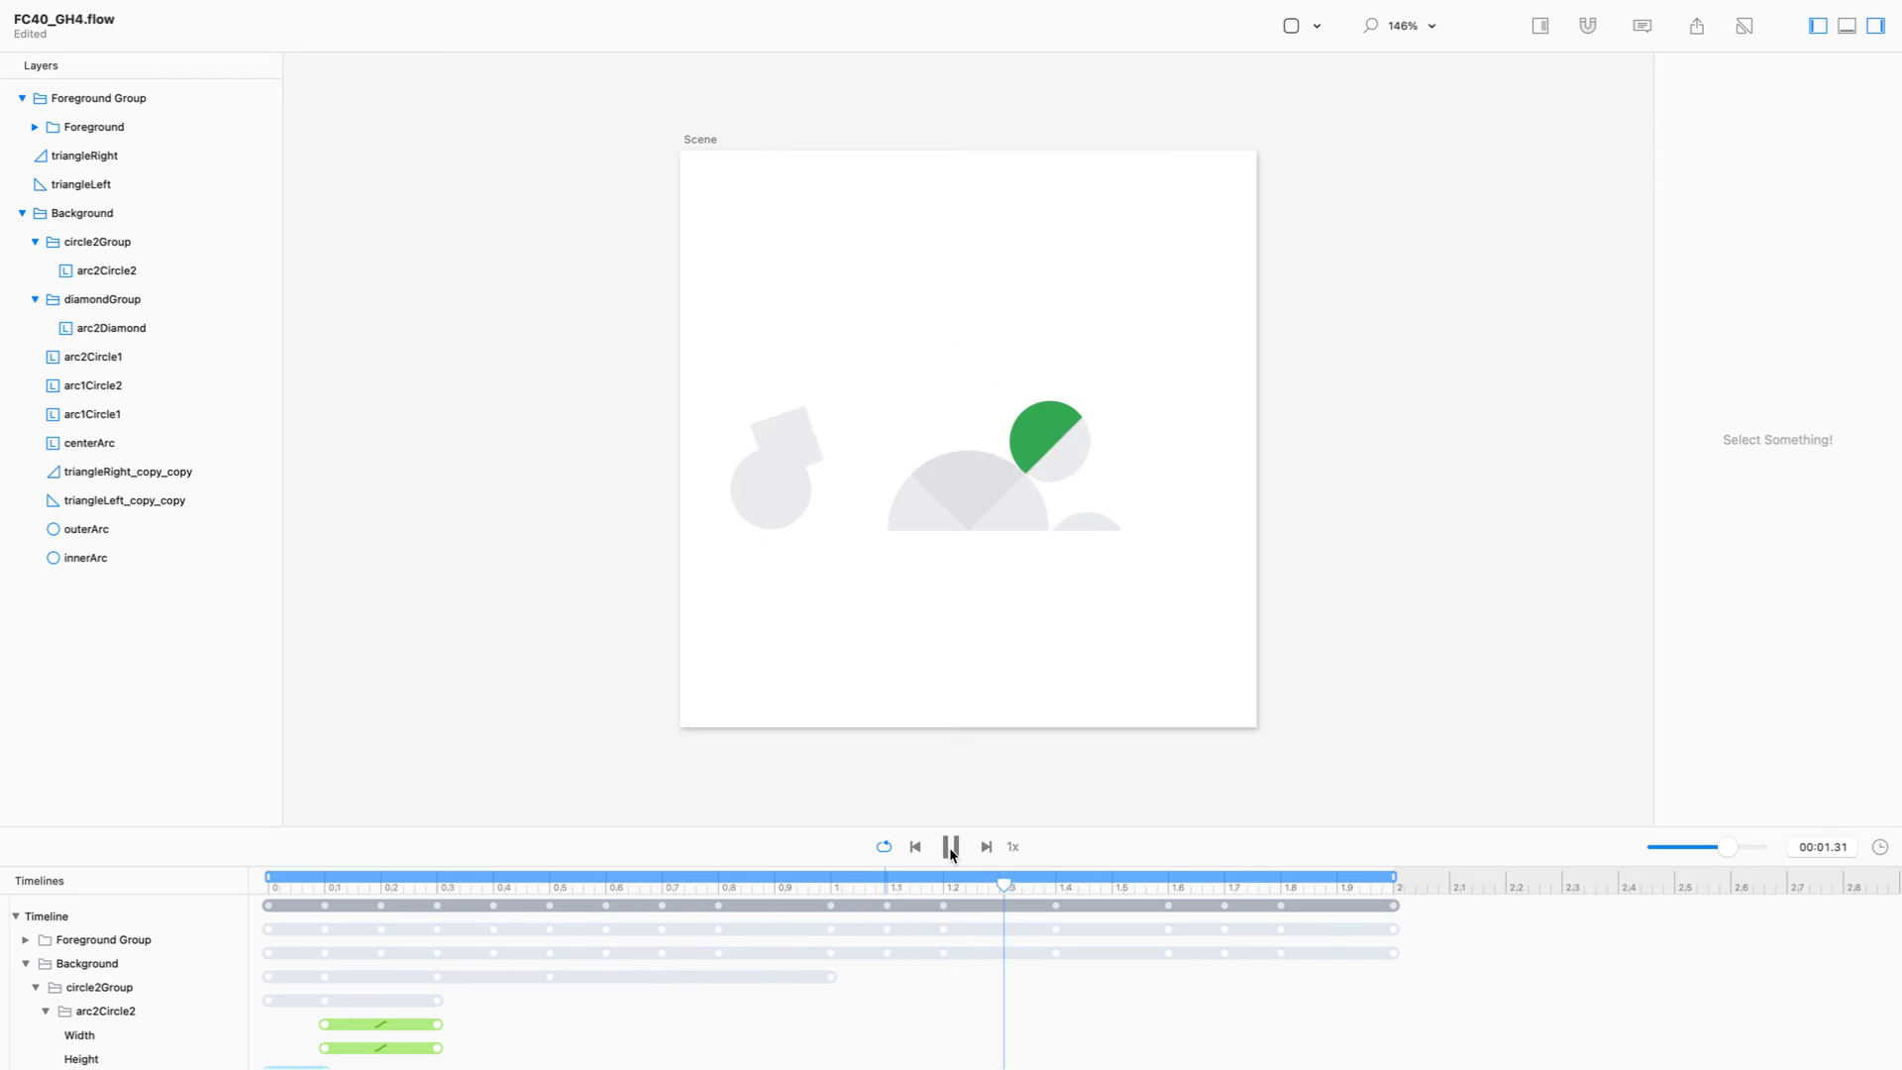